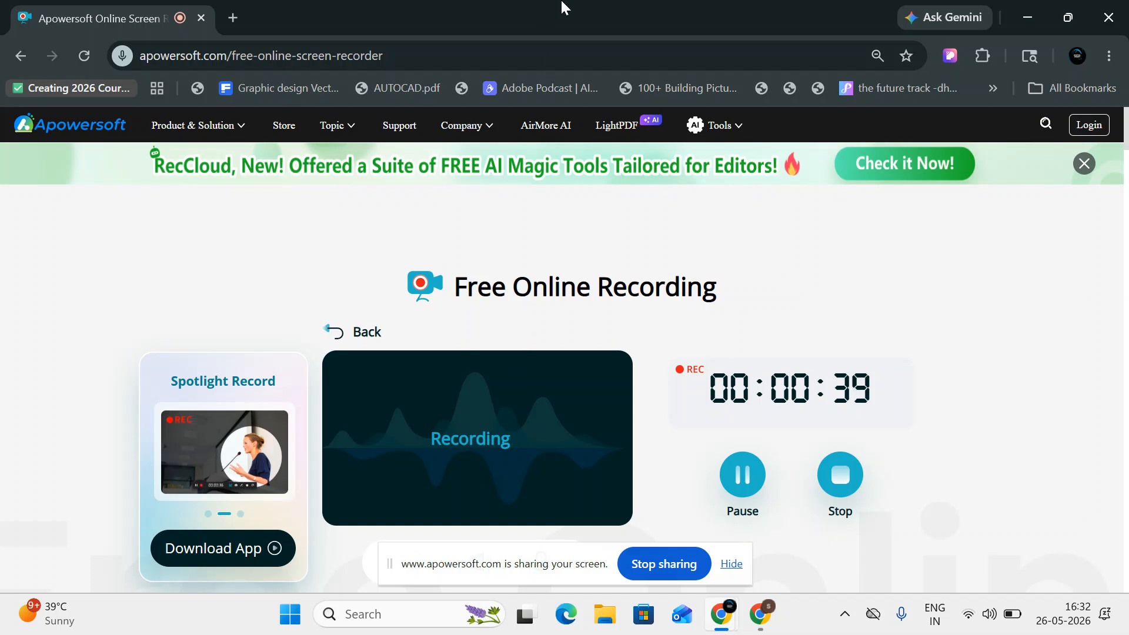
Step: Search the web for "google ads" in a new tab and open the Google Ads website from the results
{"action": "left_click", "coordinate": [233, 16]}
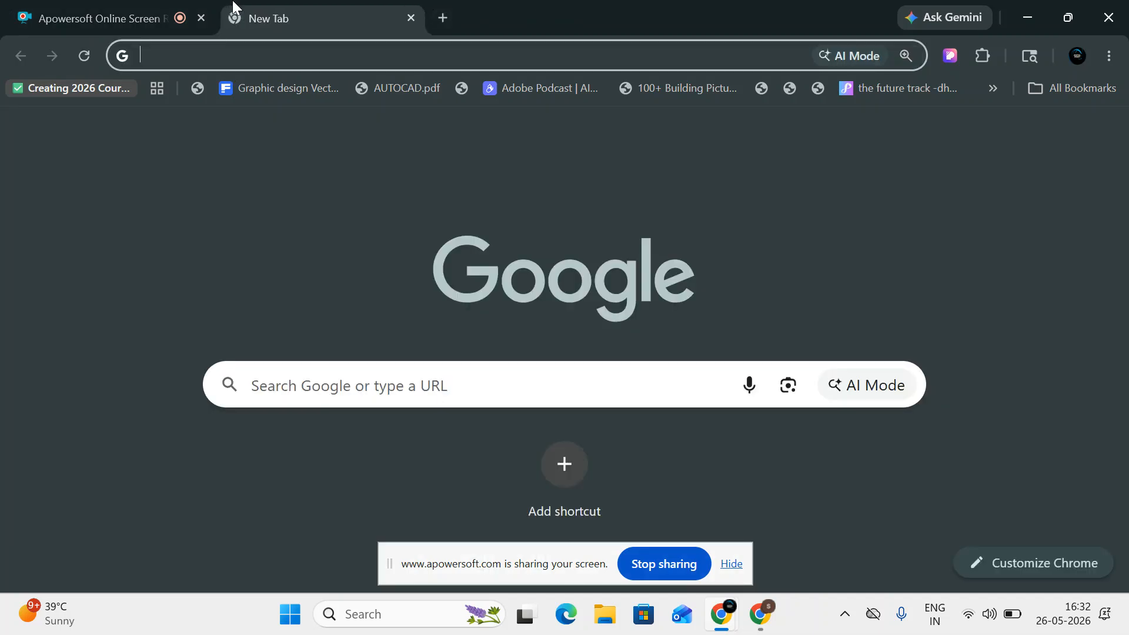
{"action": "type", "text": "google ads"}
{"action": "key", "text": "Return"}
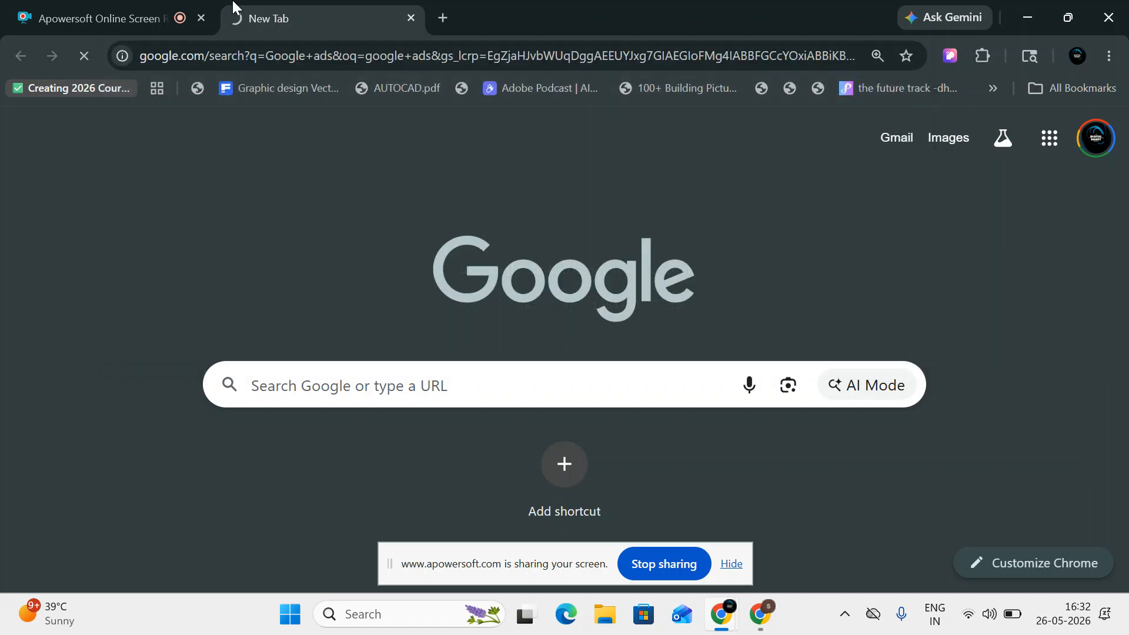
{"action": "scroll", "coordinate": [244, 328], "scroll_direction": "down", "scroll_amount": 11}
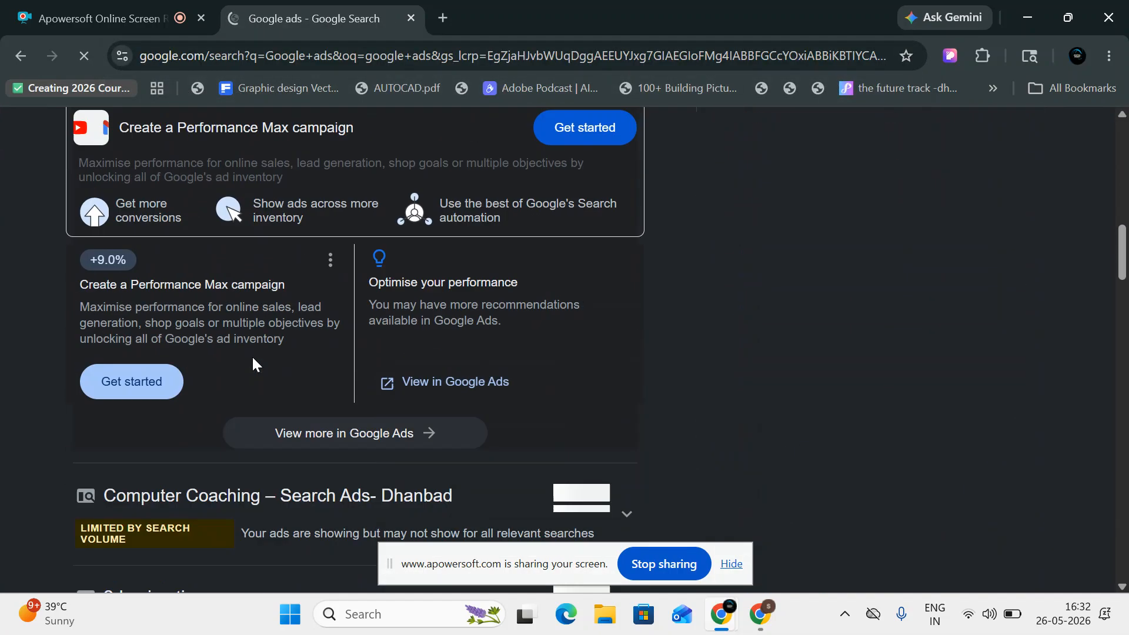
{"action": "scroll", "coordinate": [252, 360], "scroll_direction": "down", "scroll_amount": 10}
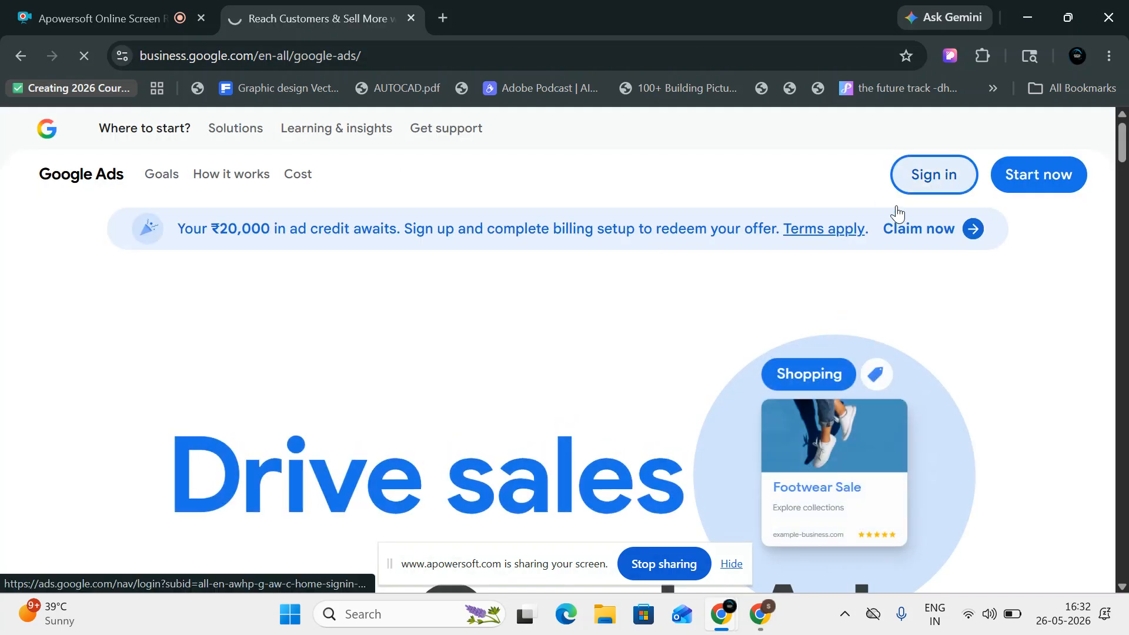
Step: Sign in to Google Ads and open the individual advertiser account rather than the manager account
{"action": "left_click", "coordinate": [932, 192]}
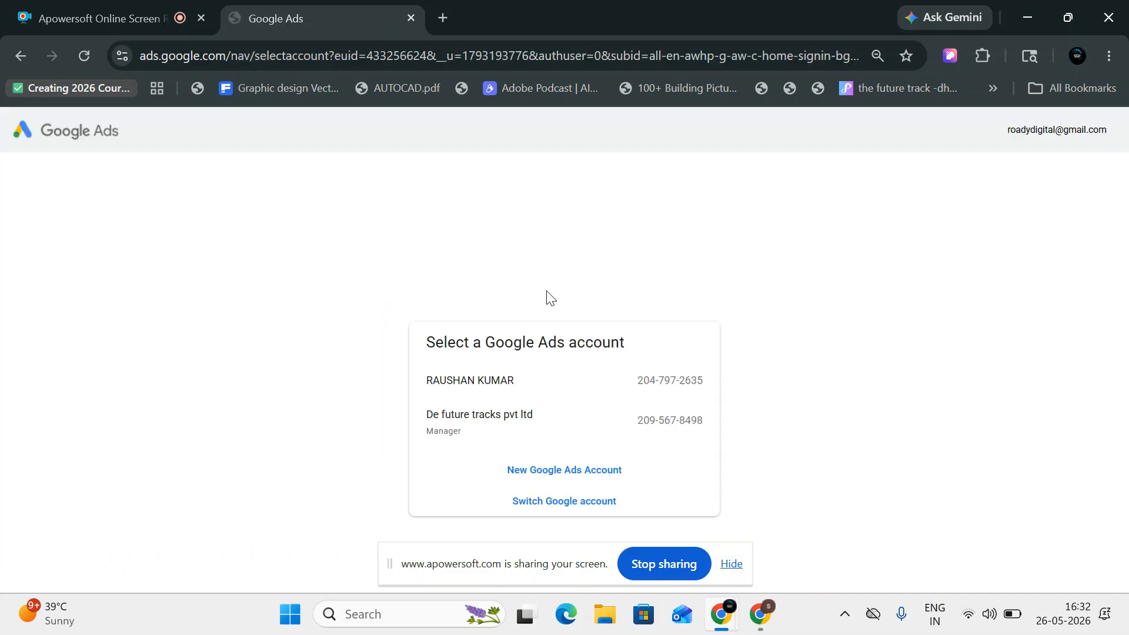
{"action": "left_click", "coordinate": [535, 388]}
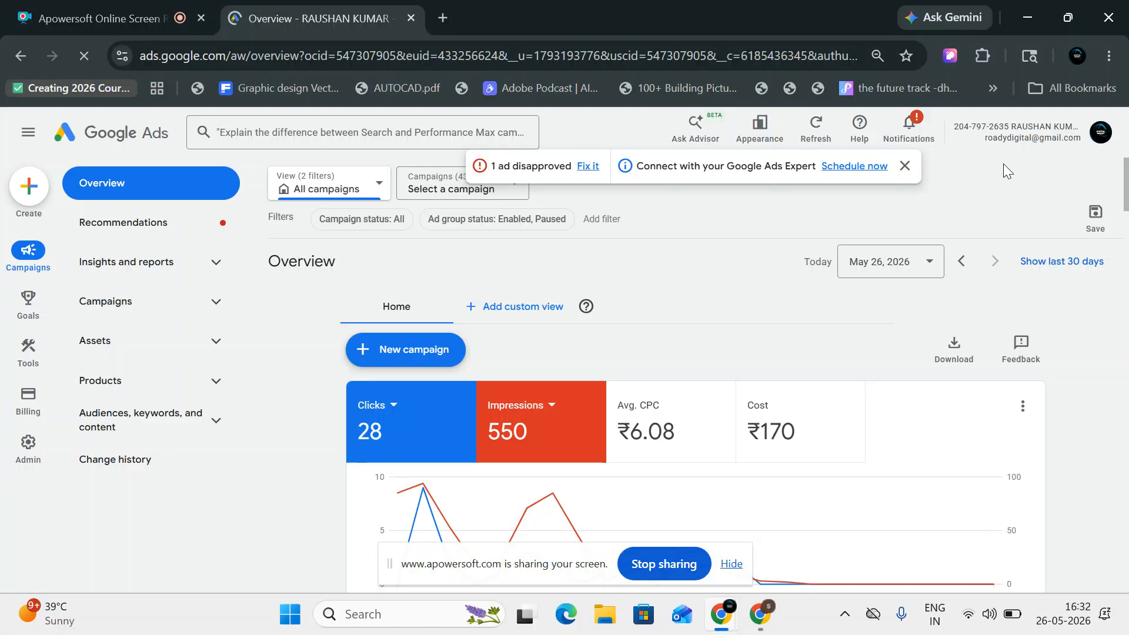
Step: Review the account overview, including all pages of the searches card, the keyword summary and the draft campaigns
{"action": "scroll", "coordinate": [500, 429], "scroll_direction": "down", "scroll_amount": 7}
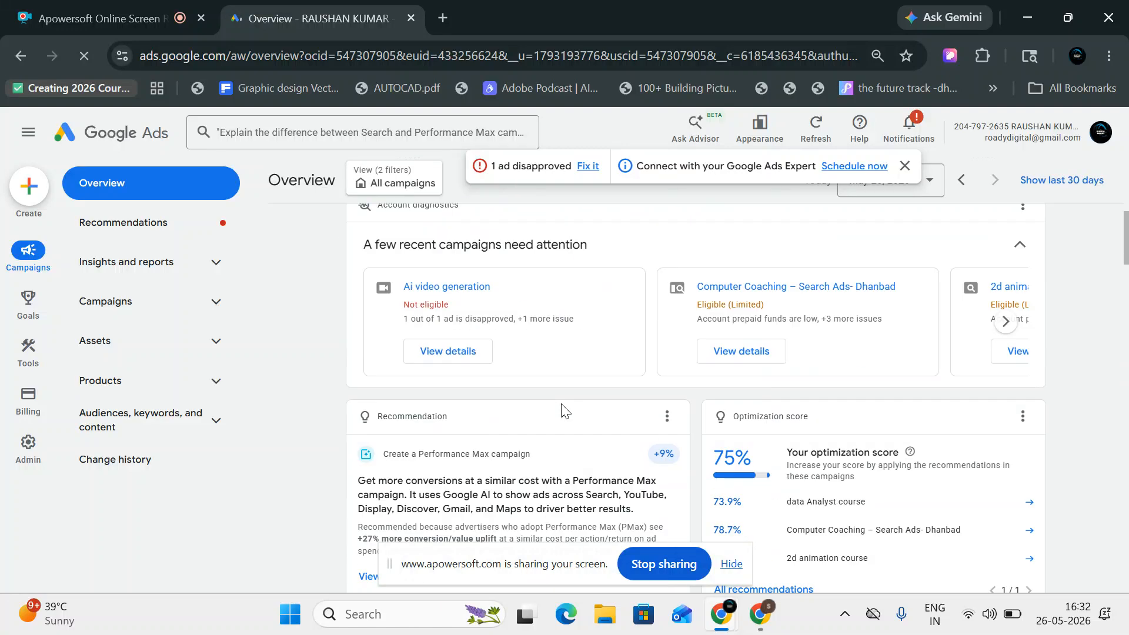
{"action": "scroll", "coordinate": [570, 406], "scroll_direction": "down", "scroll_amount": 10}
{"action": "scroll", "coordinate": [717, 454], "scroll_direction": "down", "scroll_amount": 8}
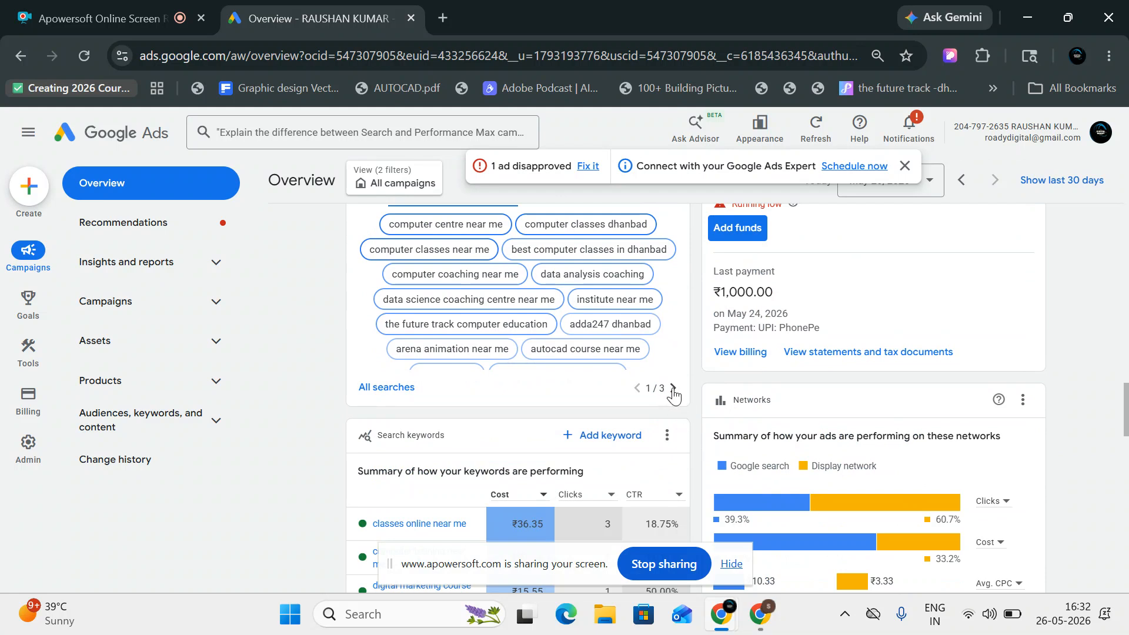
{"action": "left_click", "coordinate": [674, 389]}
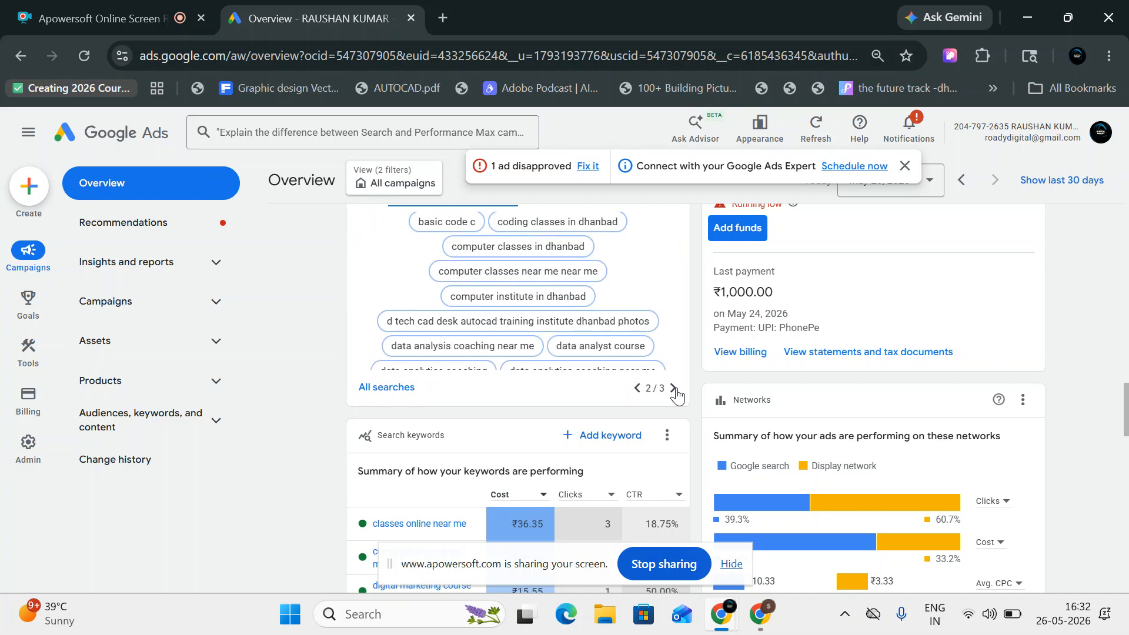
{"action": "left_click", "coordinate": [675, 389]}
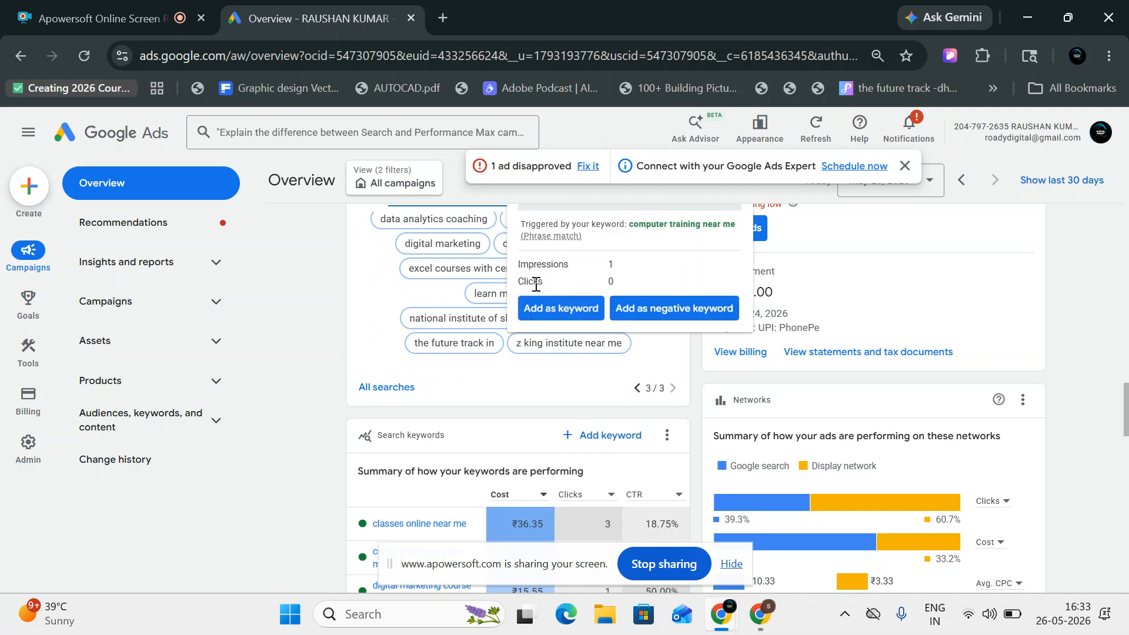
{"action": "scroll", "coordinate": [438, 393], "scroll_direction": "down", "scroll_amount": 5}
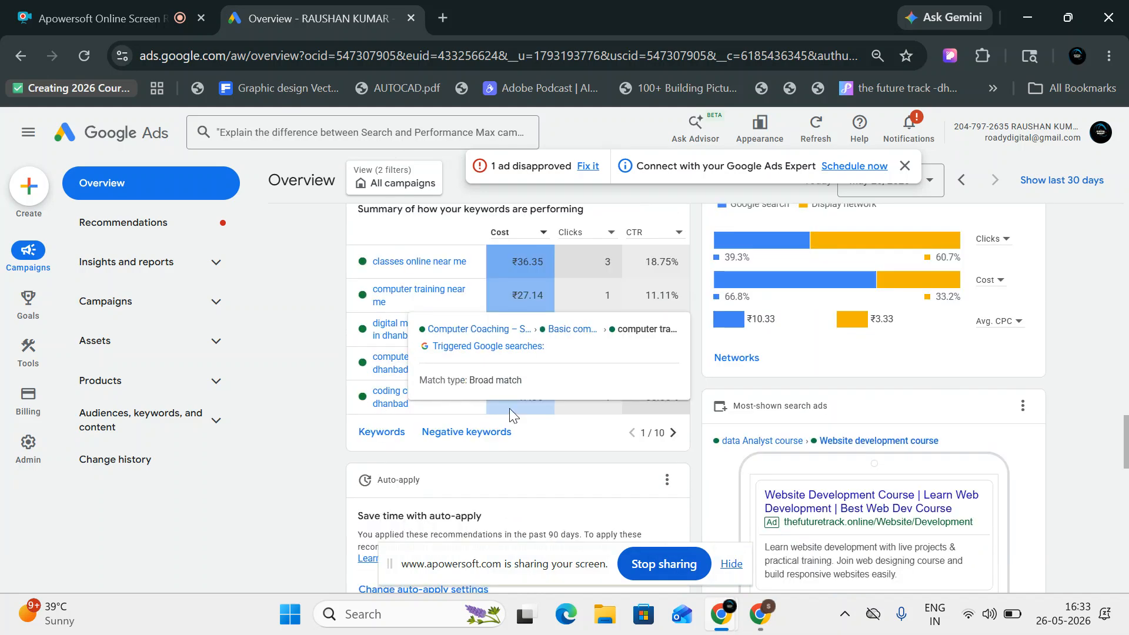
{"action": "scroll", "coordinate": [500, 393], "scroll_direction": "down", "scroll_amount": 10}
{"action": "scroll", "coordinate": [629, 463], "scroll_direction": "down", "scroll_amount": 6}
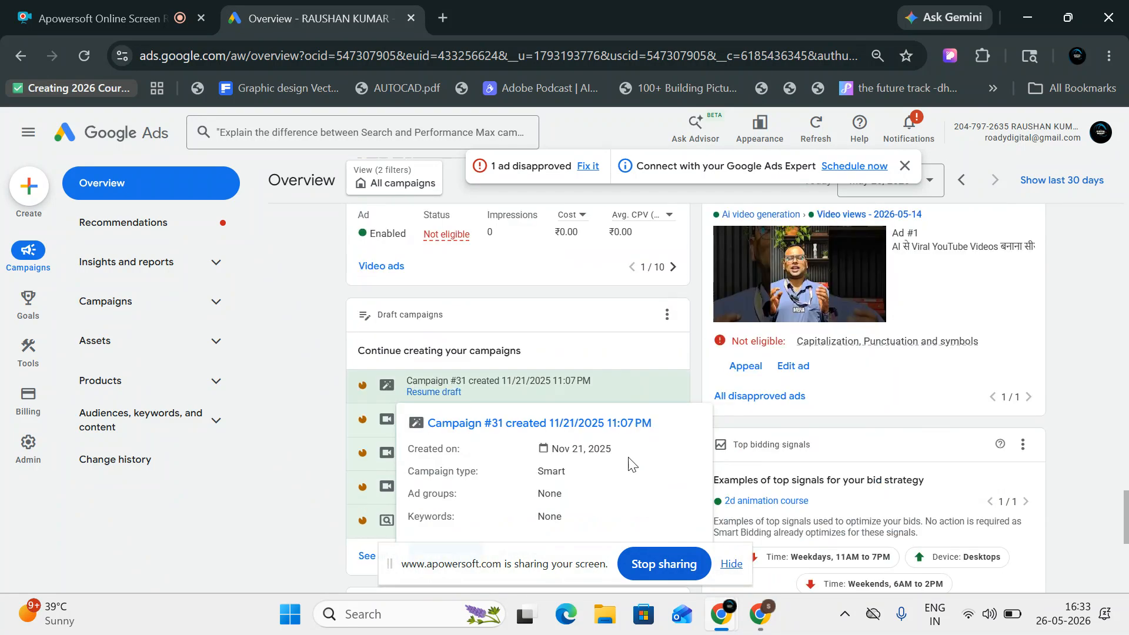
Step: Start a new campaign without objective guidance and choose the Display campaign type
{"action": "left_click", "coordinate": [29, 187]}
{"action": "left_click", "coordinate": [47, 193]}
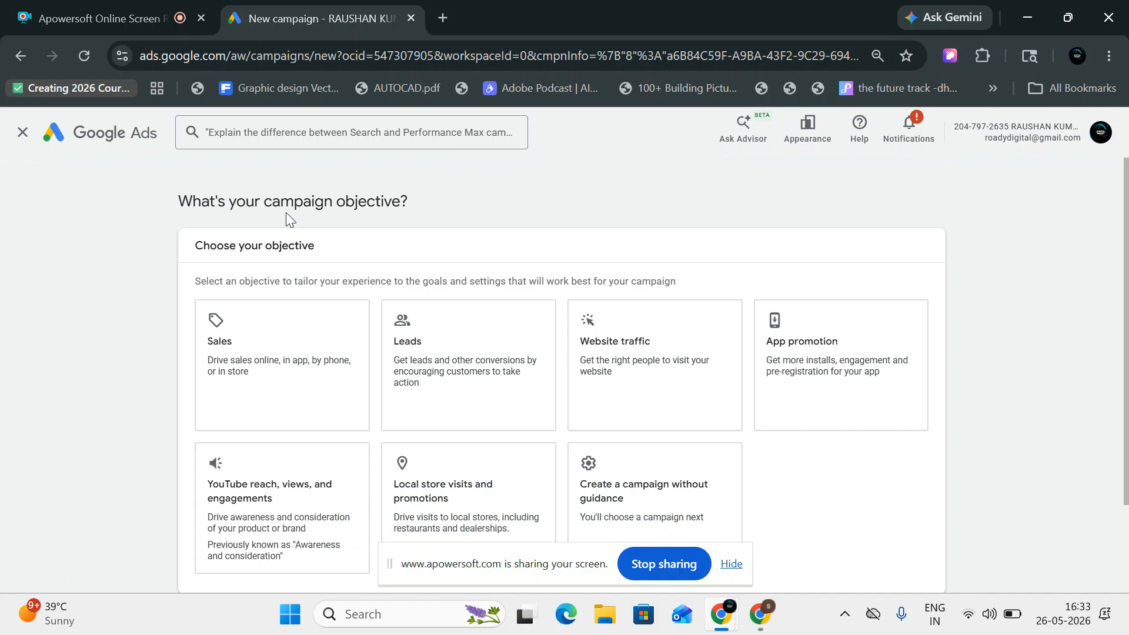
{"action": "scroll", "coordinate": [647, 411], "scroll_direction": "down", "scroll_amount": 1}
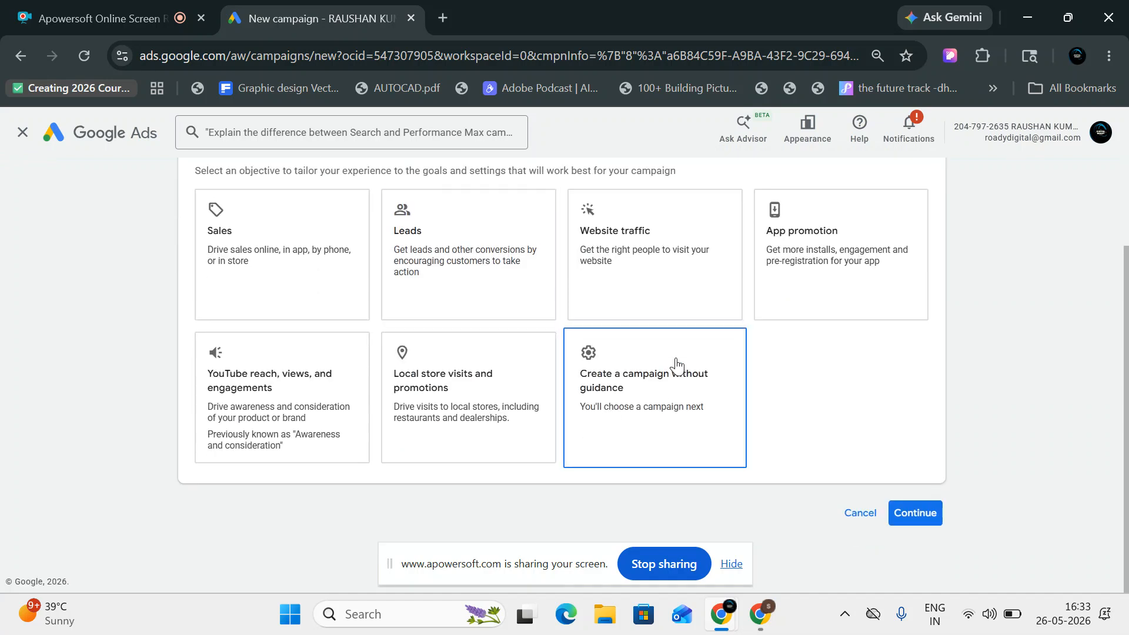
{"action": "scroll", "coordinate": [675, 322], "scroll_direction": "up", "scroll_amount": 1}
{"action": "left_click", "coordinate": [632, 487]}
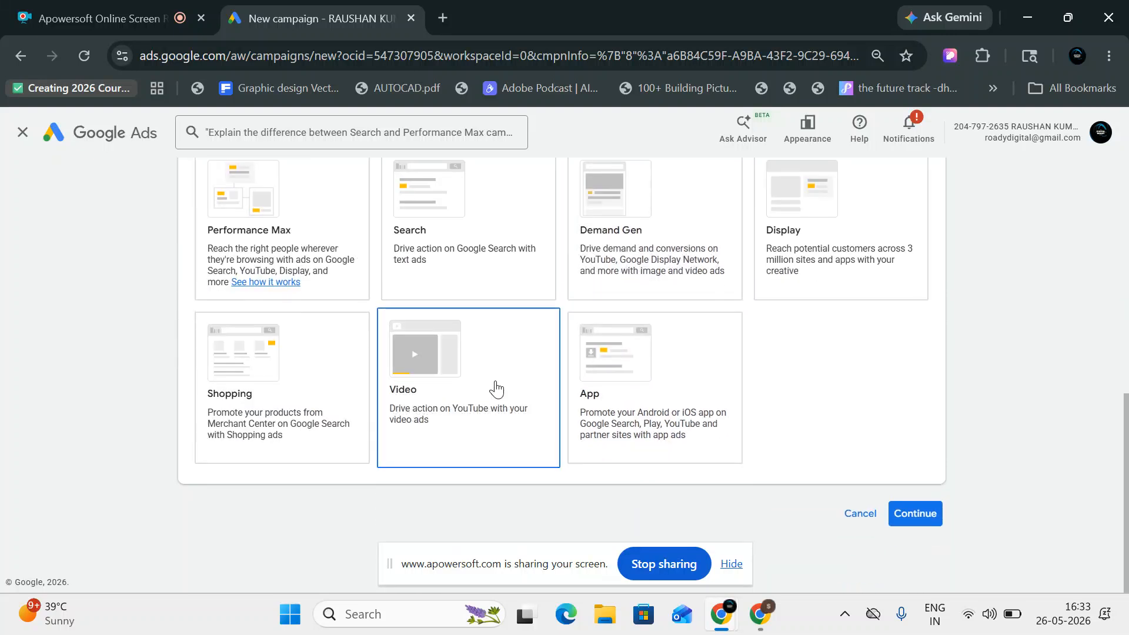
{"action": "scroll", "coordinate": [494, 388], "scroll_direction": "up", "scroll_amount": 1}
{"action": "left_click", "coordinate": [776, 324]}
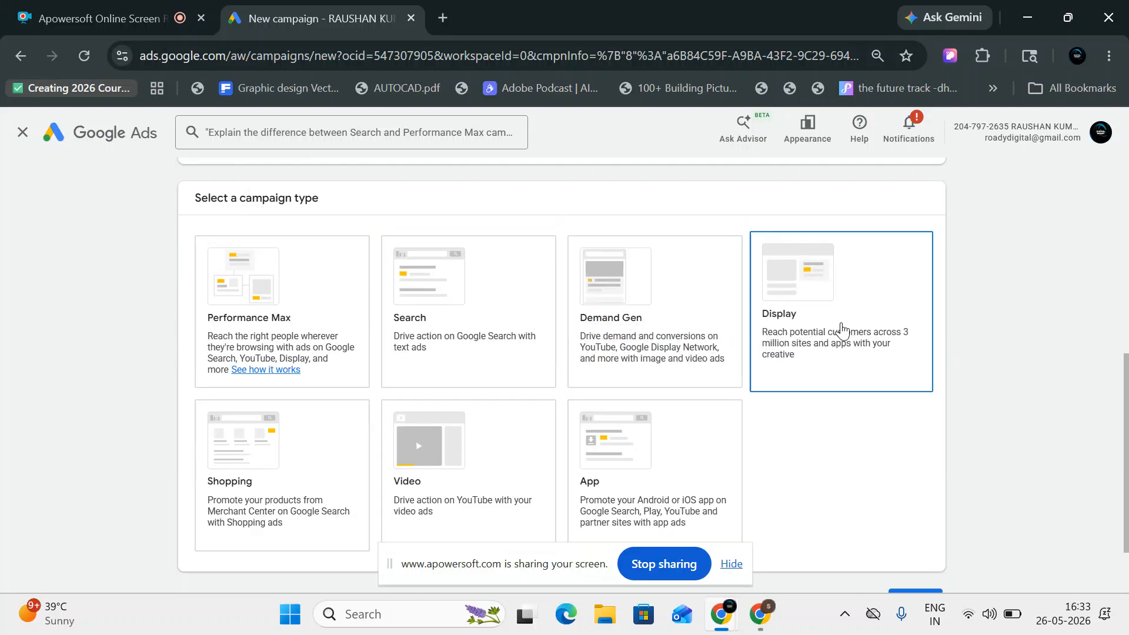
Step: Examine the list of conversion goals for the Display campaign, highlighting the "Leads from messages" goal
{"action": "scroll", "coordinate": [728, 333], "scroll_direction": "down", "scroll_amount": 5}
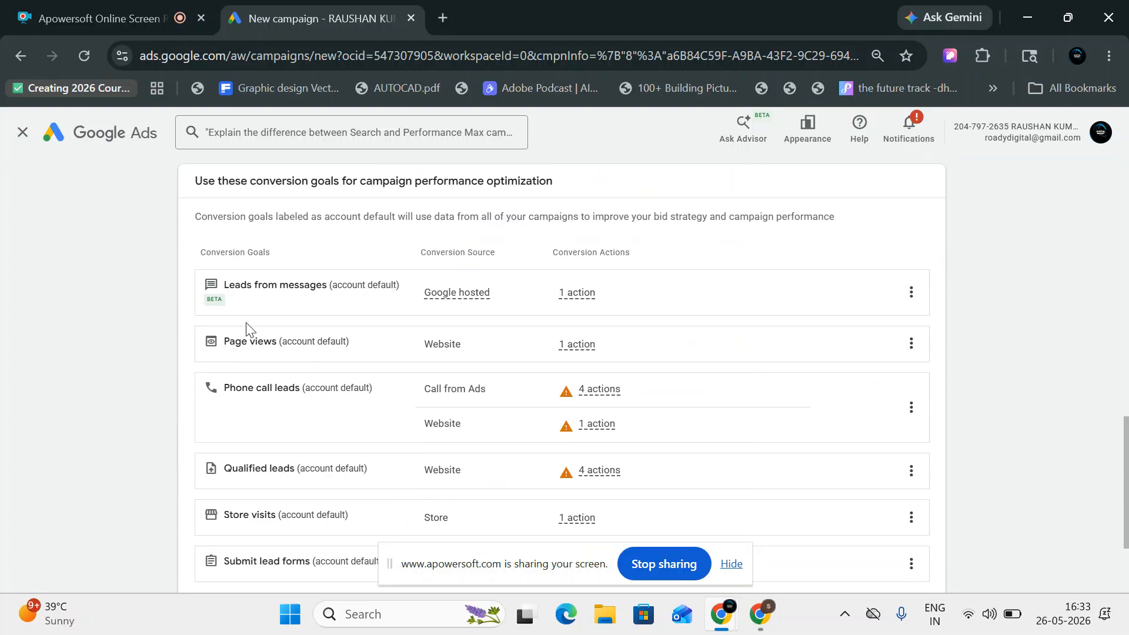
{"action": "scroll", "coordinate": [477, 301], "scroll_direction": "down", "scroll_amount": 2}
{"action": "scroll", "coordinate": [500, 302], "scroll_direction": "up", "scroll_amount": 1}
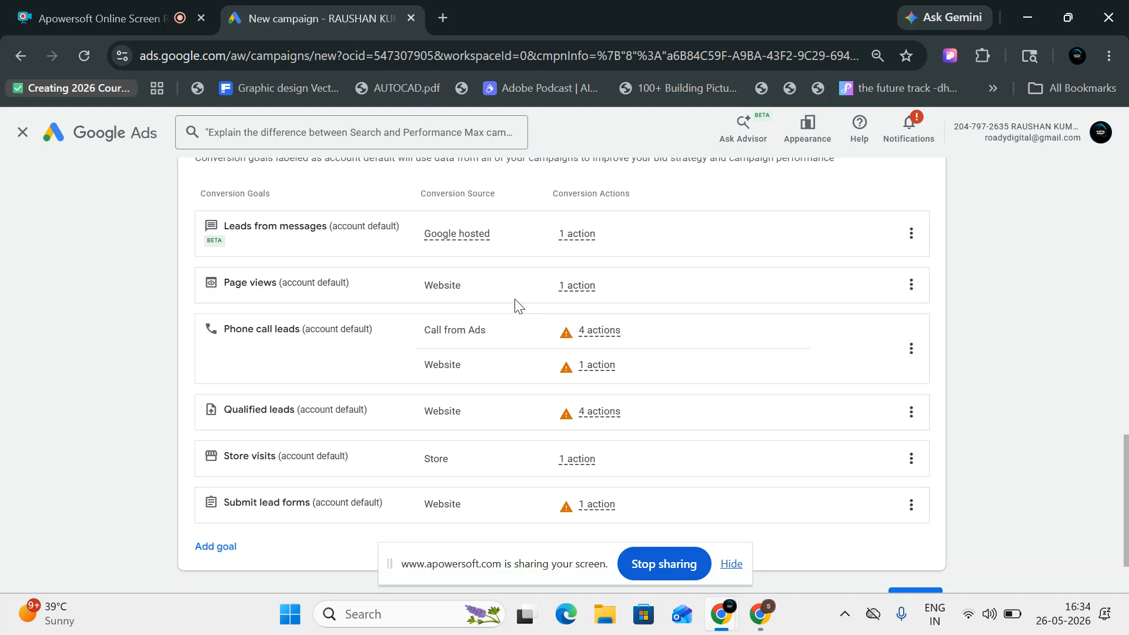
{"action": "scroll", "coordinate": [471, 343], "scroll_direction": "down", "scroll_amount": 2}
{"action": "scroll", "coordinate": [499, 419], "scroll_direction": "up", "scroll_amount": 2}
{"action": "scroll", "coordinate": [501, 422], "scroll_direction": "up", "scroll_amount": 1}
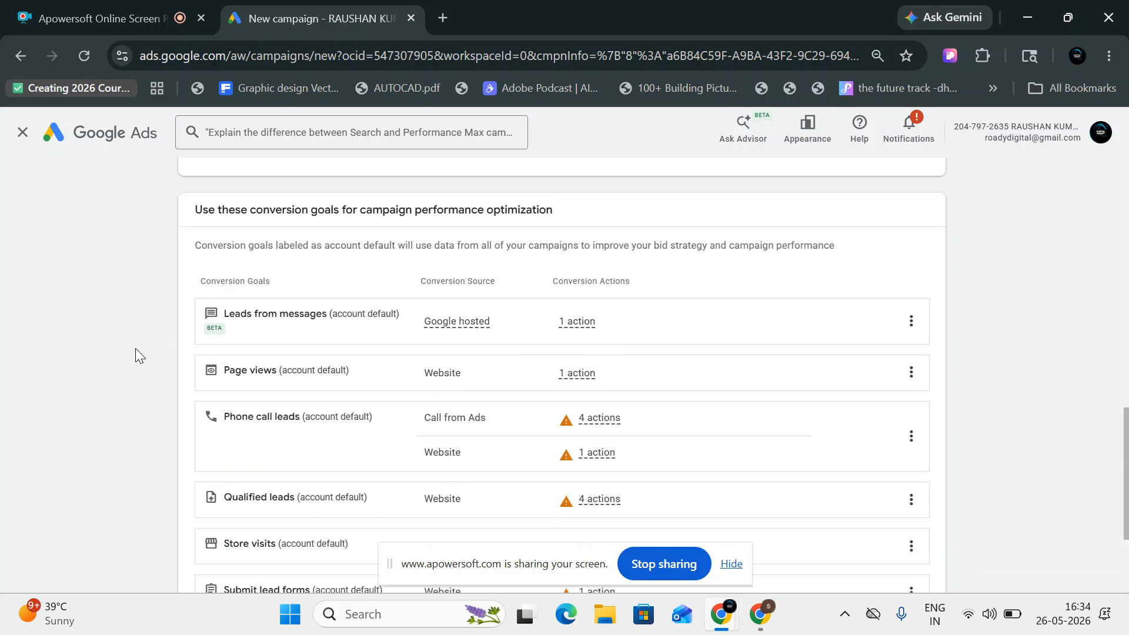
{"action": "left_click_drag", "start_coordinate": [247, 313], "coordinate": [317, 313]}
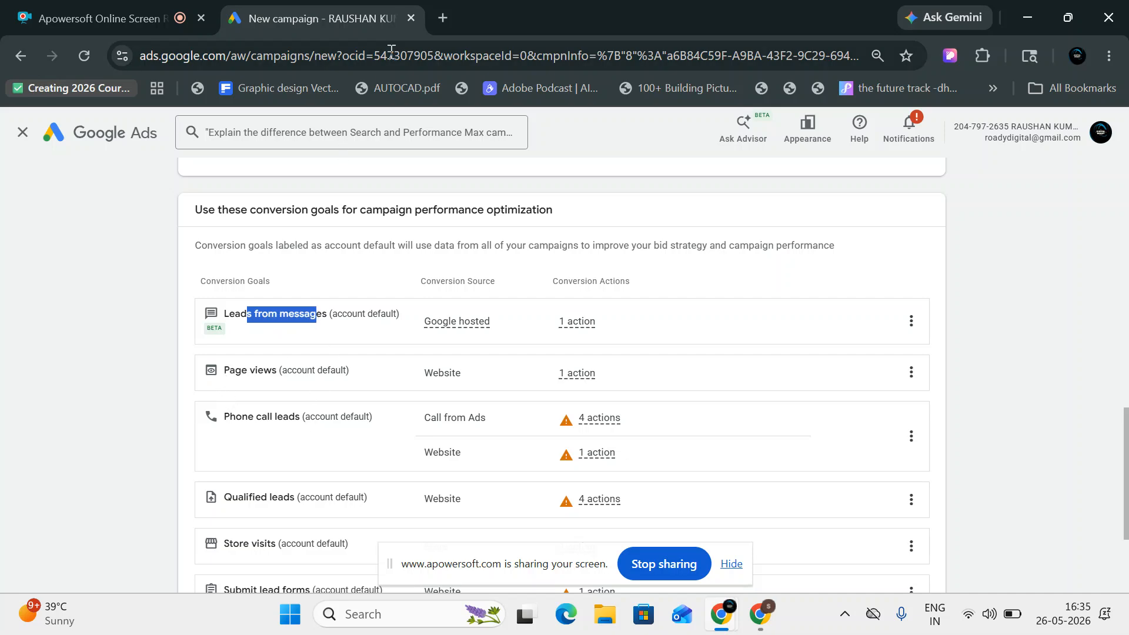
Step: Open the landing page an.thefuturetrack.online in a new browser tab
{"action": "left_click", "coordinate": [444, 17]}
{"action": "type", "text": "an"}
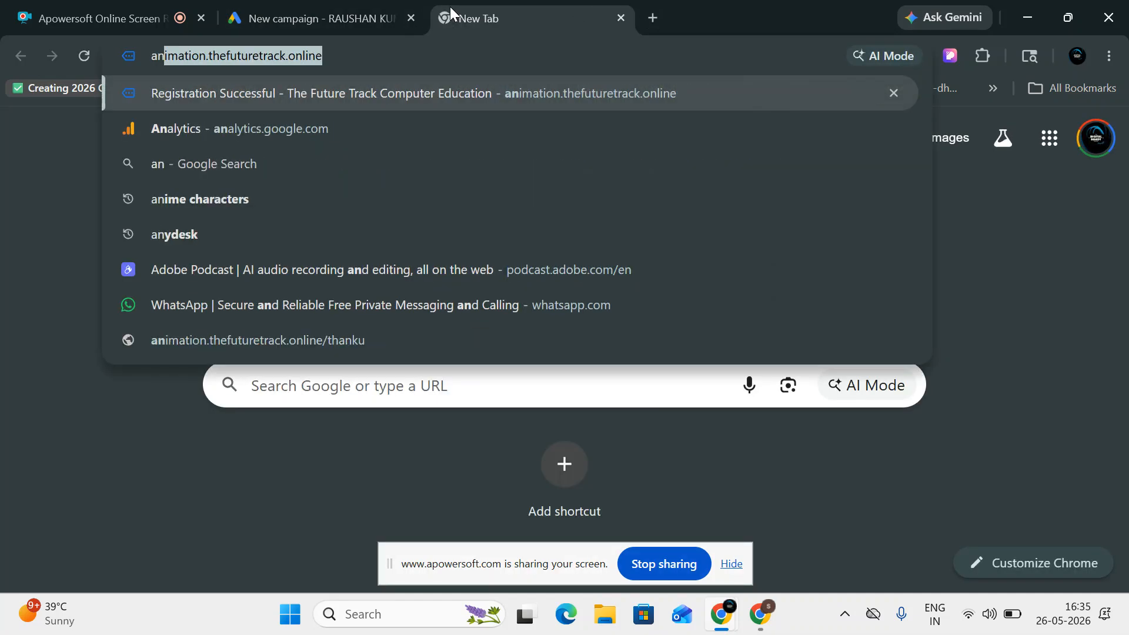
{"action": "type", "text": "."}
{"action": "key", "text": "BackSpace"}
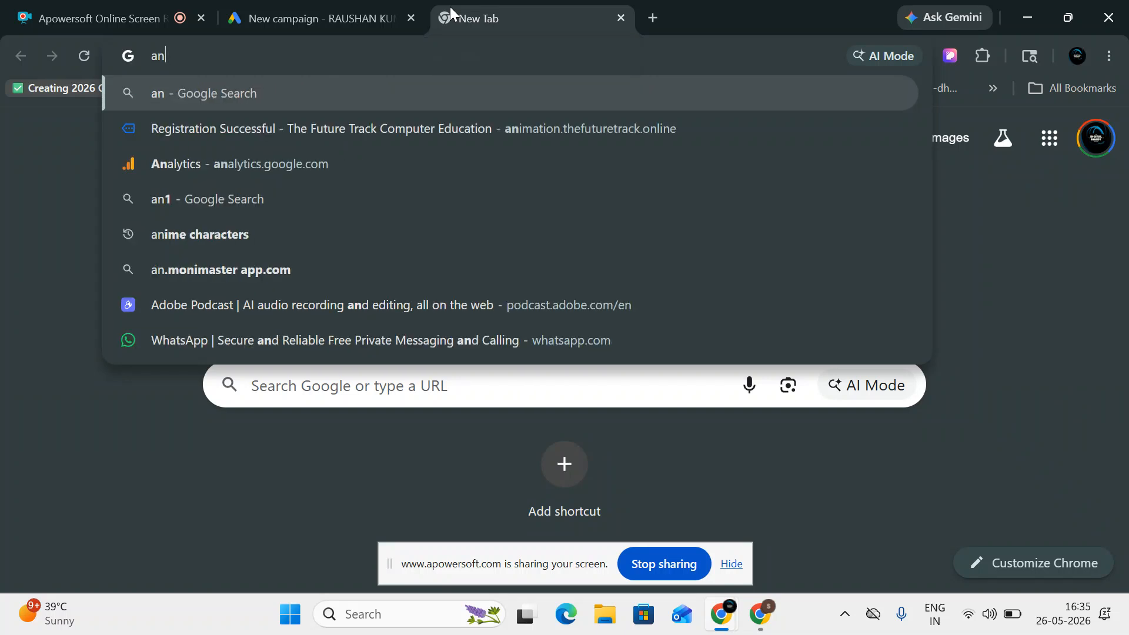
{"action": "type", "text": ".the"}
{"action": "key", "text": "BackSpace"}
{"action": "type", "text": "hefuturet"}
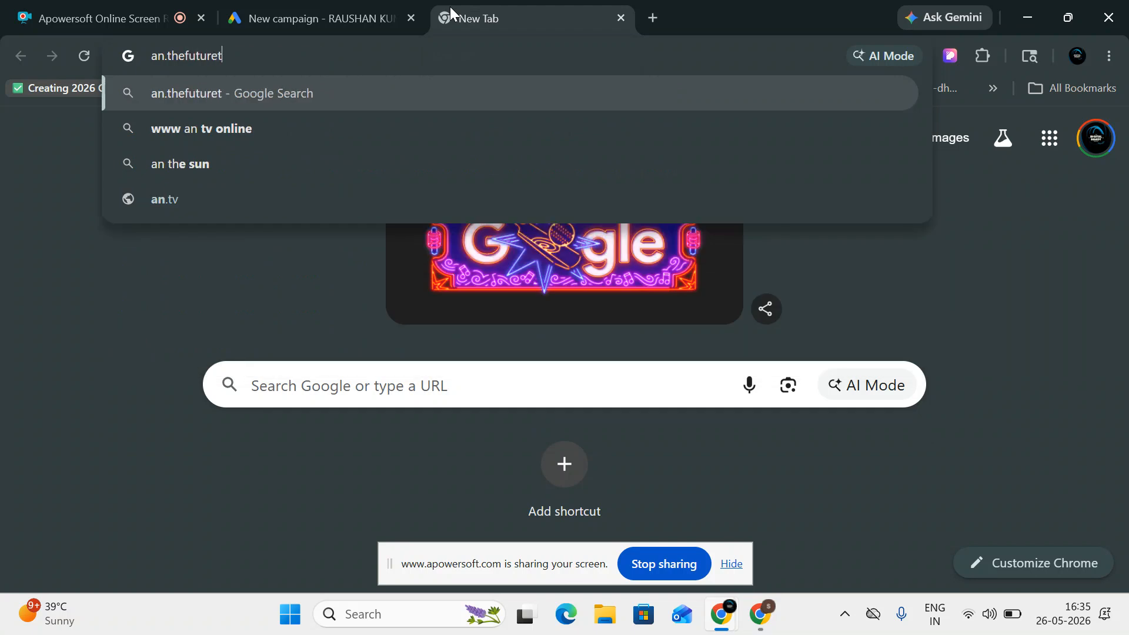
{"action": "type", "text": "rack.online"}
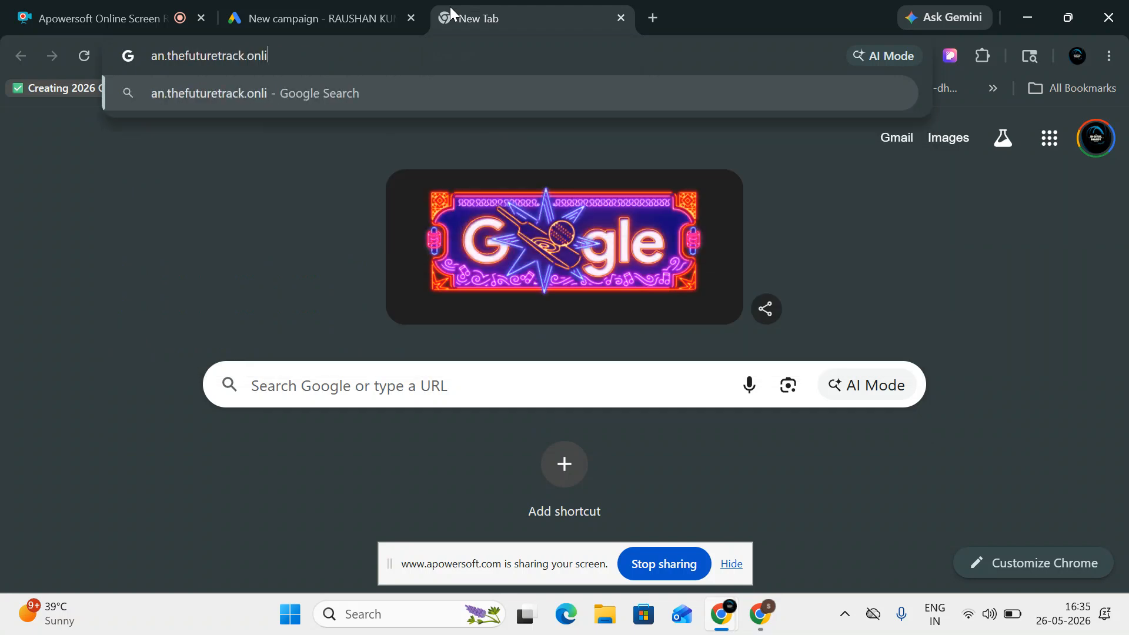
{"action": "key", "text": "Return"}
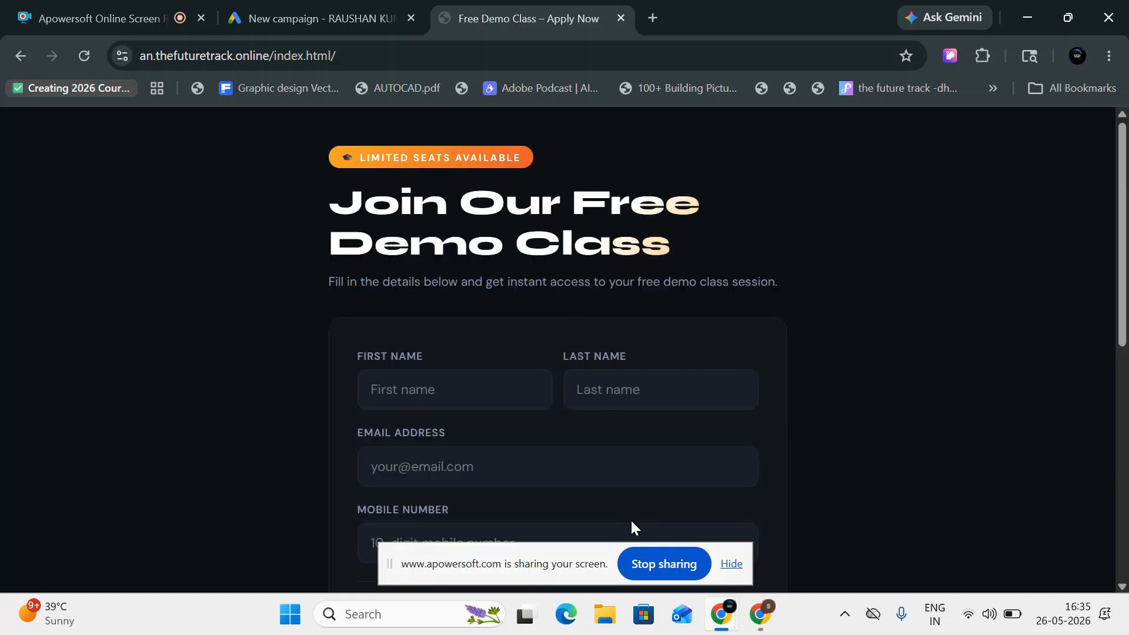
Step: Hide the screen-sharing notice and look through the fields of the free demo class application form
{"action": "left_click", "coordinate": [730, 564]}
{"action": "scroll", "coordinate": [269, 221], "scroll_direction": "down", "scroll_amount": 8}
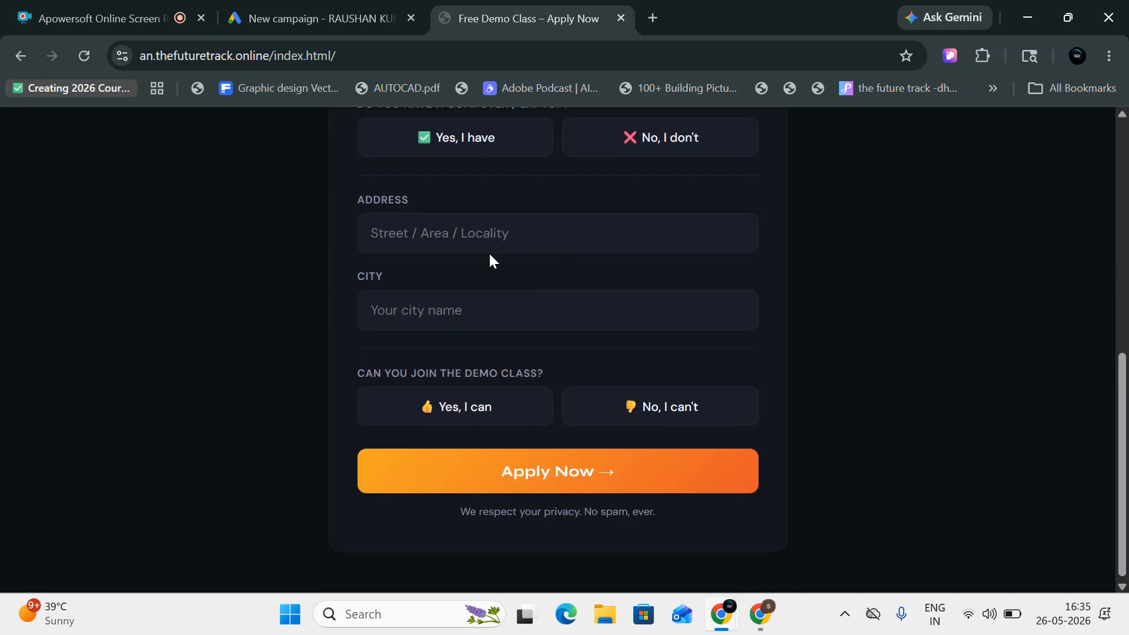
{"action": "scroll", "coordinate": [491, 259], "scroll_direction": "up", "scroll_amount": 5}
{"action": "left_click", "coordinate": [461, 247]}
{"action": "scroll", "coordinate": [463, 247], "scroll_direction": "up", "scroll_amount": 2}
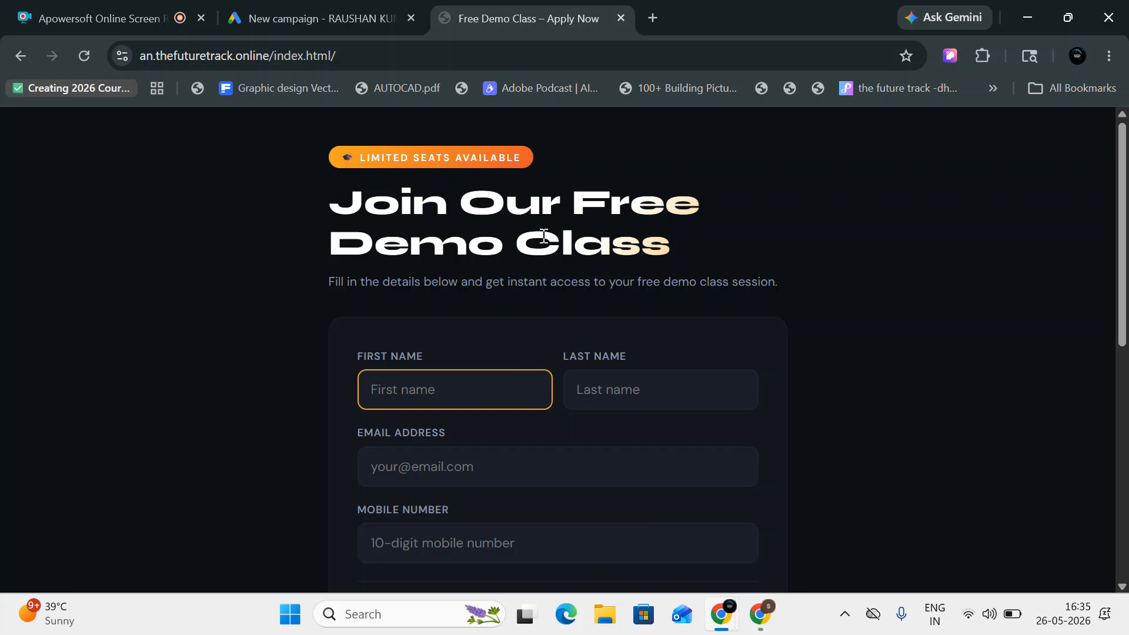
{"action": "scroll", "coordinate": [480, 412], "scroll_direction": "down", "scroll_amount": 2}
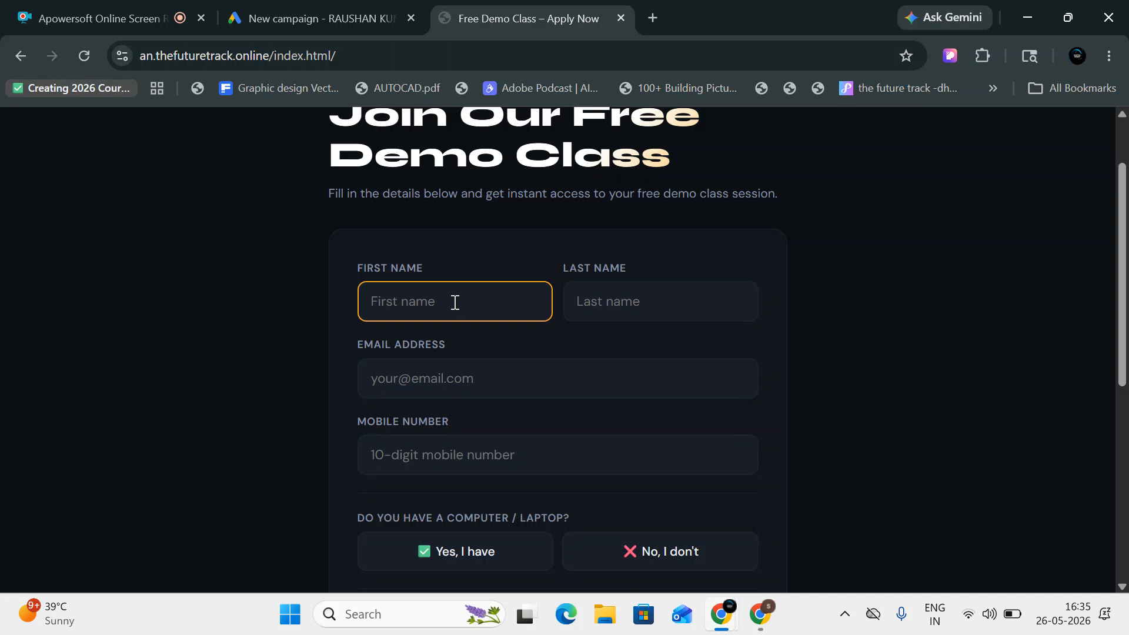
Step: Fill in the form's name, email, mobile number, address and city from a saved autofill entry
{"action": "left_click", "coordinate": [453, 302]}
{"action": "left_click", "coordinate": [593, 300]}
{"action": "scroll", "coordinate": [588, 323], "scroll_direction": "down", "scroll_amount": 4}
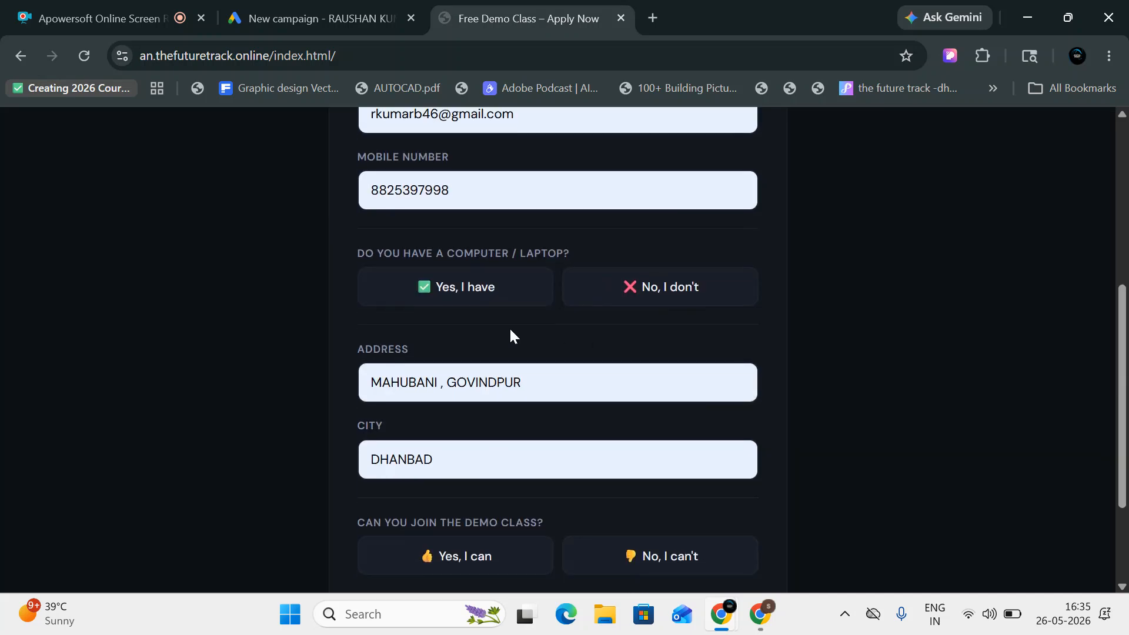
Step: Try "Yes, I have" for the computer / laptop question and change the answer to "No, I don't"
{"action": "left_click", "coordinate": [461, 287]}
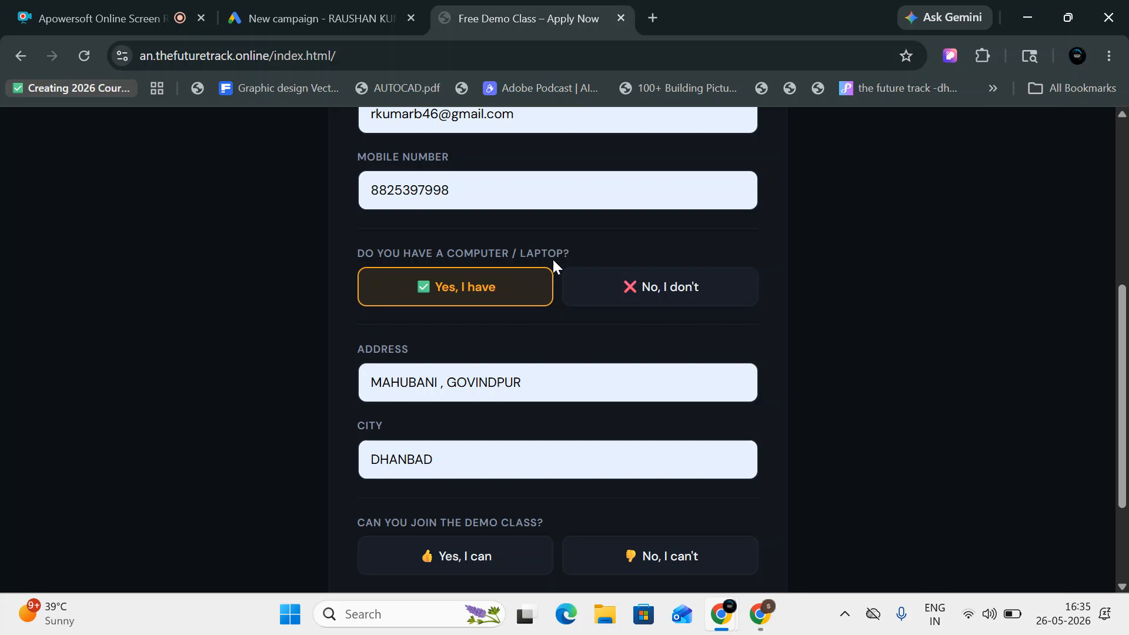
{"action": "left_click", "coordinate": [610, 284]}
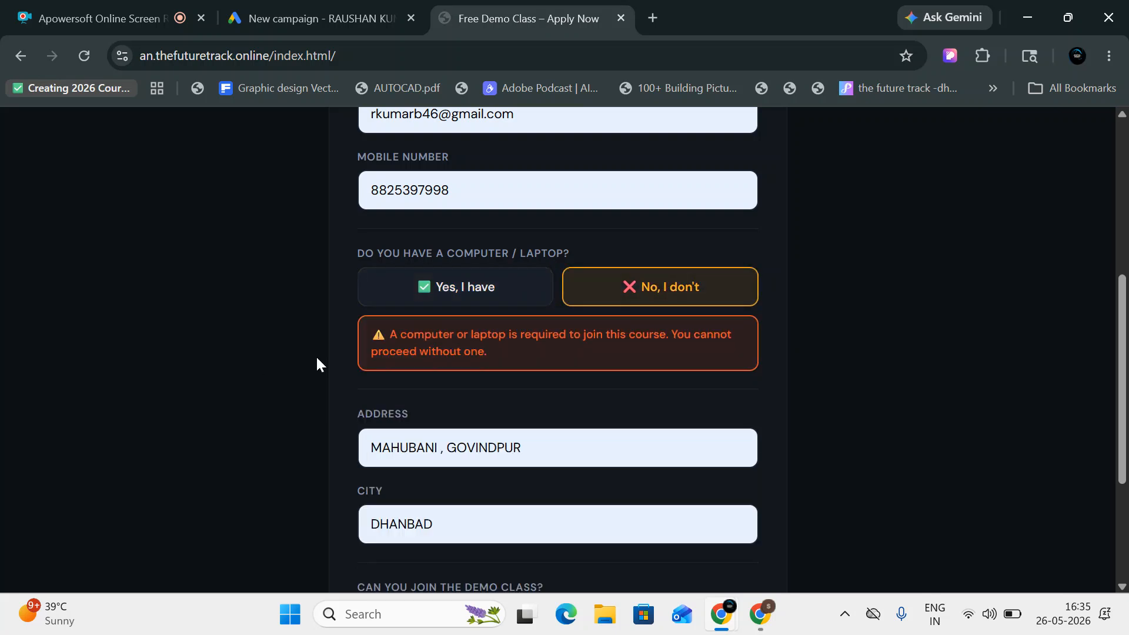
{"action": "scroll", "coordinate": [392, 356], "scroll_direction": "down", "scroll_amount": 3}
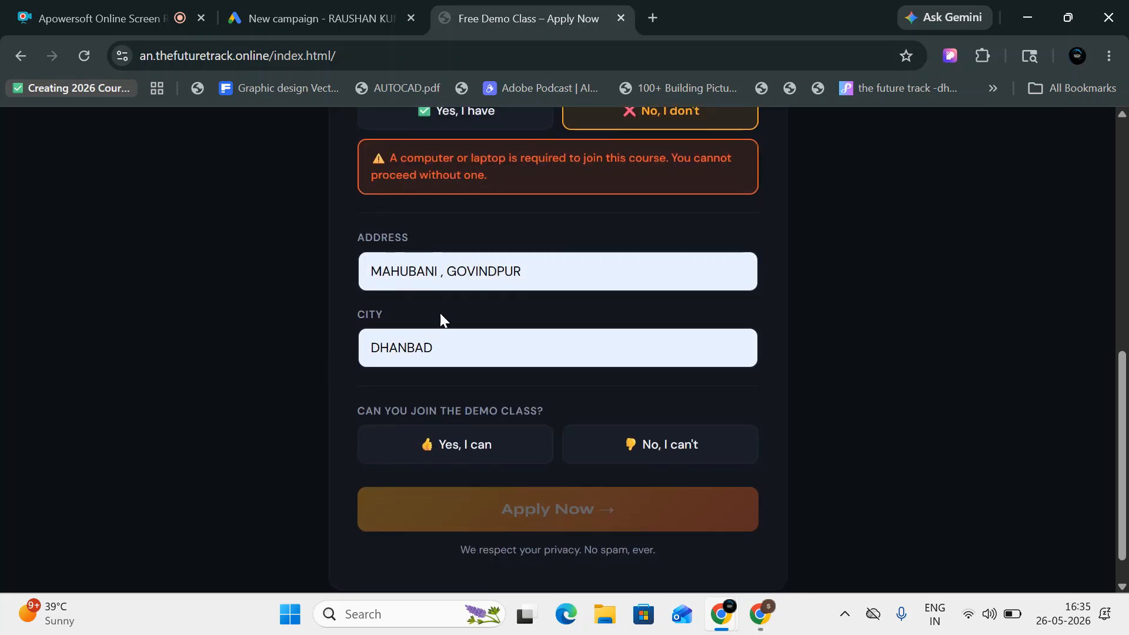
Step: Check the address and city fields and answer "Yes, I can" to the question about joining the demo class
{"action": "left_click", "coordinate": [459, 276]}
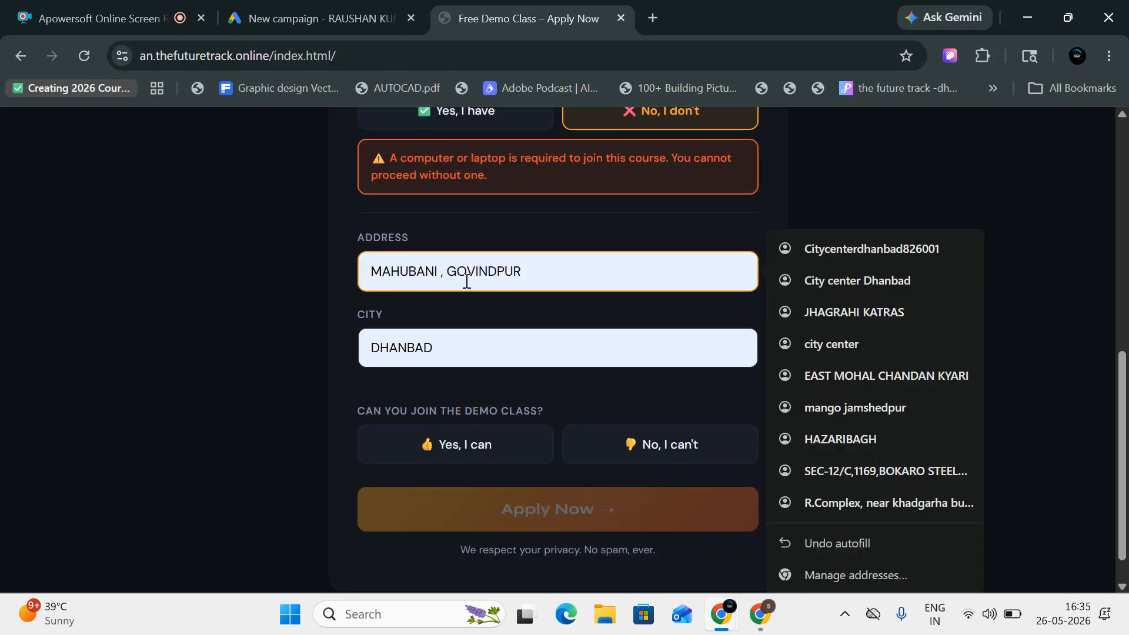
{"action": "left_click", "coordinate": [433, 347]}
{"action": "left_click", "coordinate": [426, 450]}
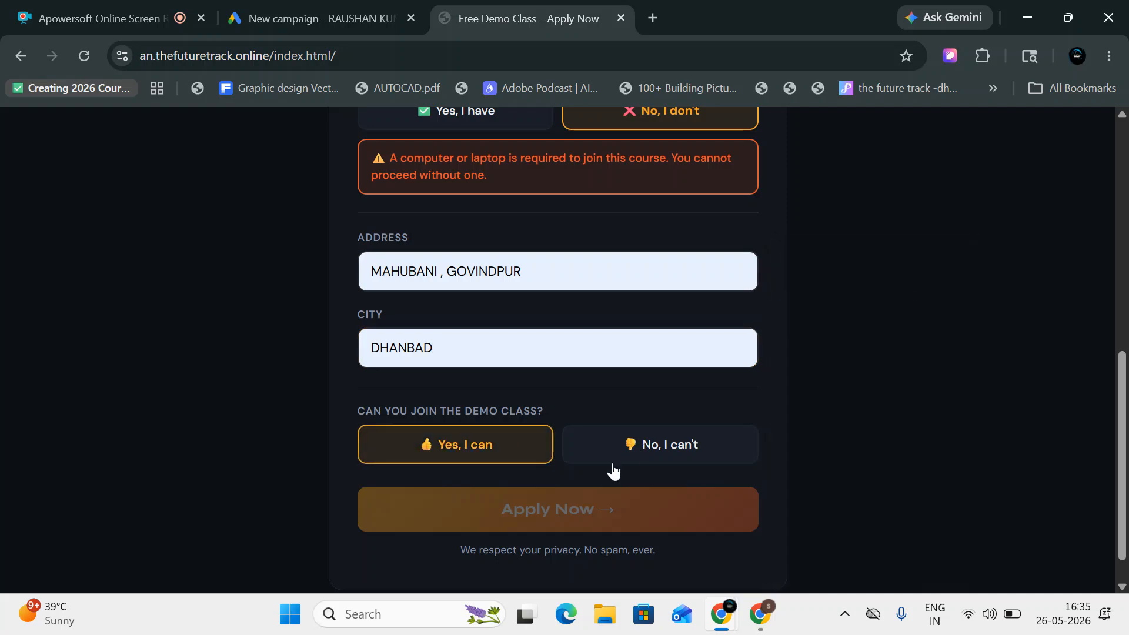
{"action": "scroll", "coordinate": [615, 464], "scroll_direction": "down", "scroll_amount": 1}
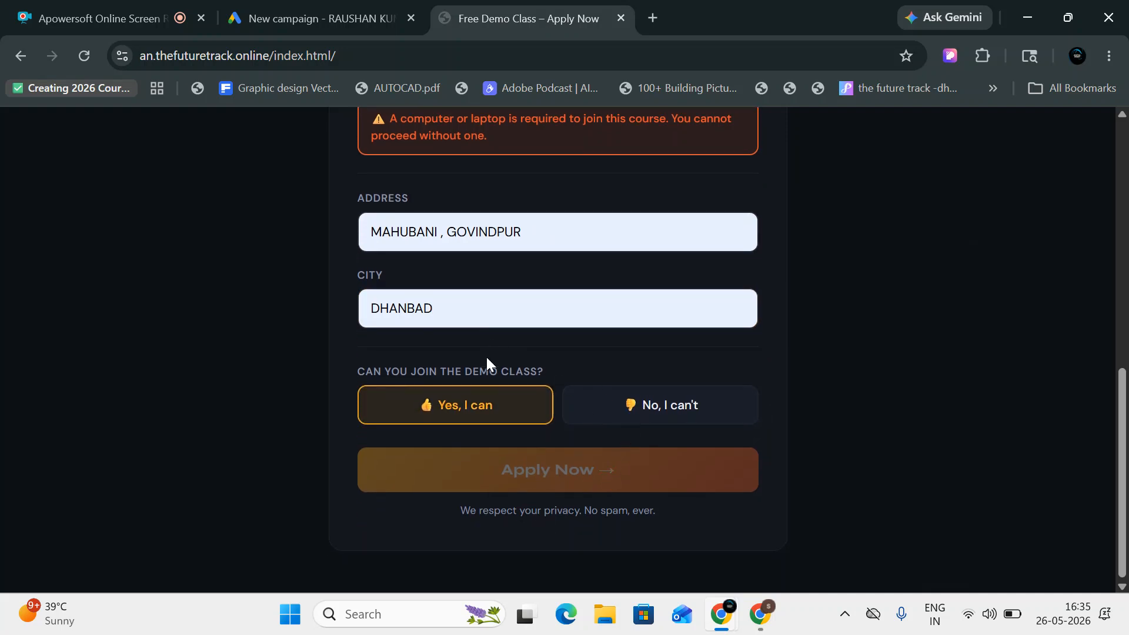
Step: Switch the computer / laptop answer between "Yes, I have" and "No, I don't", leaving it on "Yes, I have"
{"action": "scroll", "coordinate": [487, 357], "scroll_direction": "up", "scroll_amount": 4}
{"action": "left_click", "coordinate": [501, 340]}
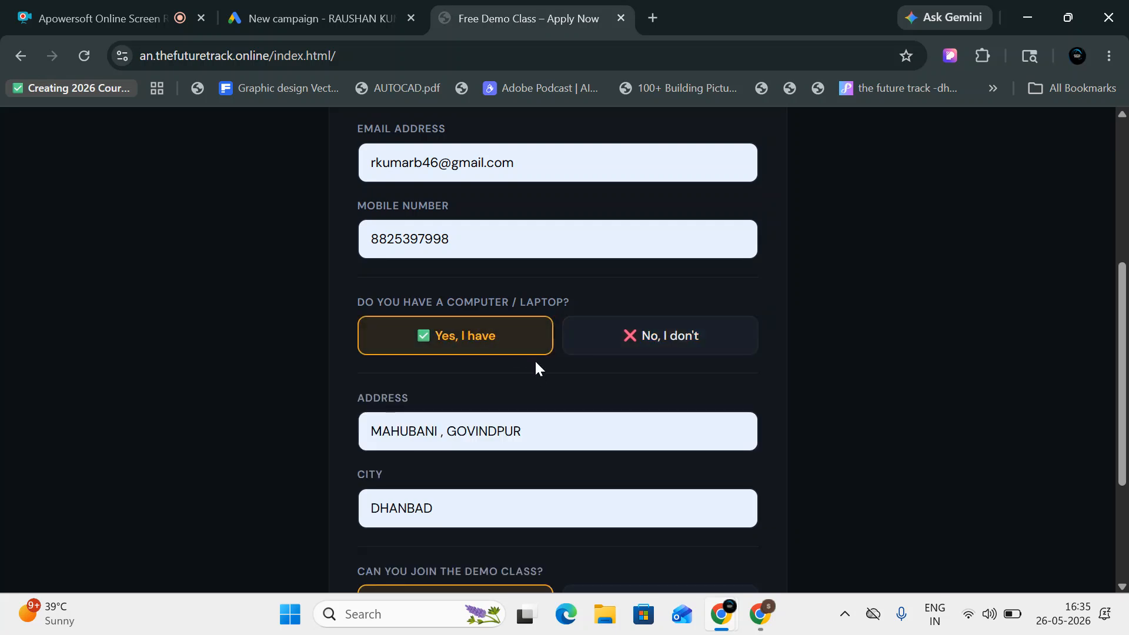
{"action": "left_click", "coordinate": [716, 334]}
{"action": "scroll", "coordinate": [655, 347], "scroll_direction": "down", "scroll_amount": 4}
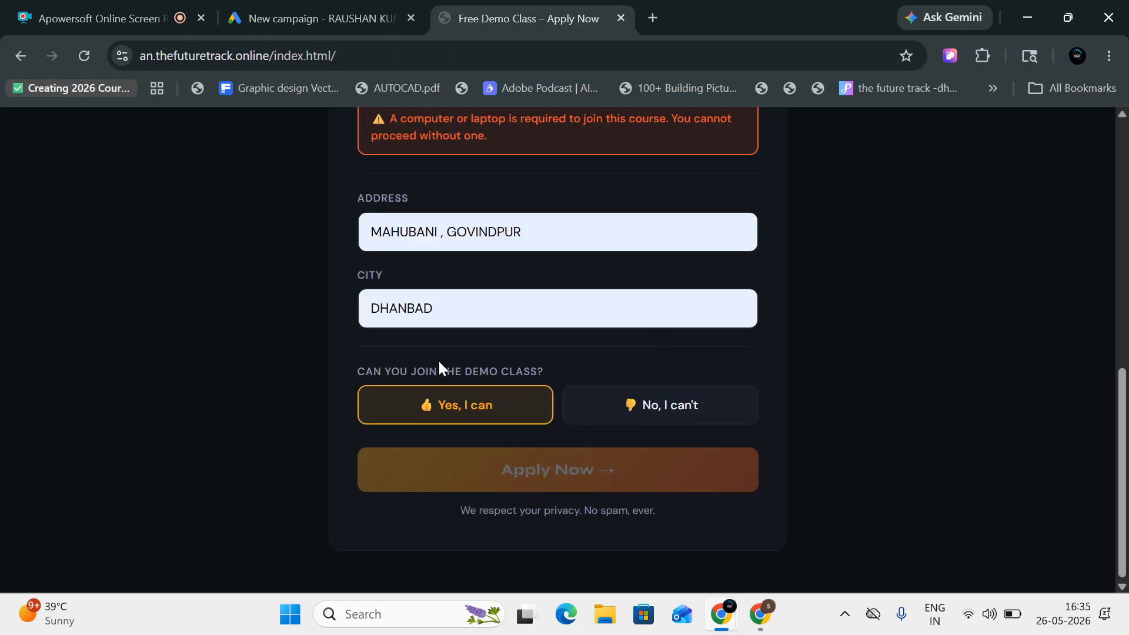
{"action": "scroll", "coordinate": [610, 398], "scroll_direction": "up", "scroll_amount": 3}
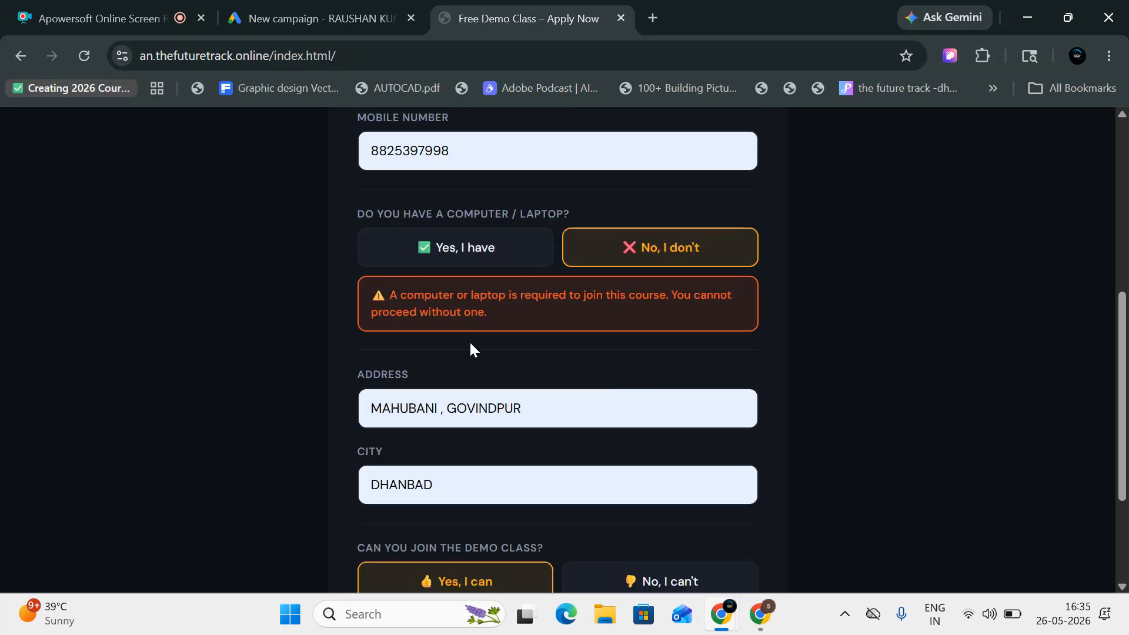
{"action": "left_click", "coordinate": [456, 249]}
{"action": "scroll", "coordinate": [481, 438], "scroll_direction": "down", "scroll_amount": 2}
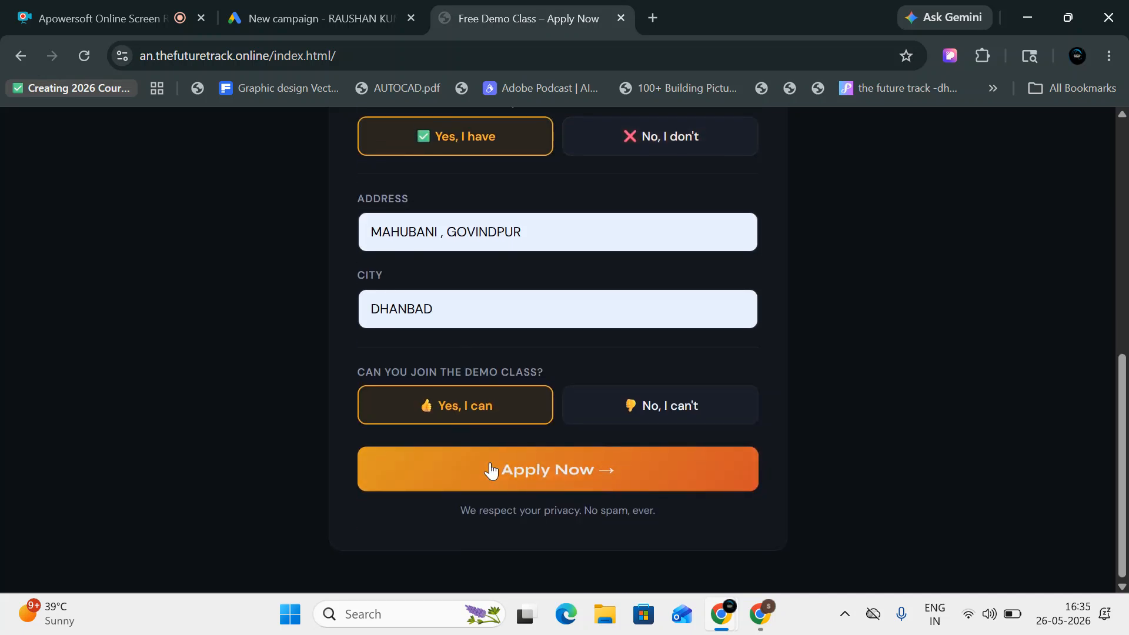
Step: Review the filled-in contact fields and submit the free demo class application
{"action": "scroll", "coordinate": [490, 453], "scroll_direction": "up", "scroll_amount": 8}
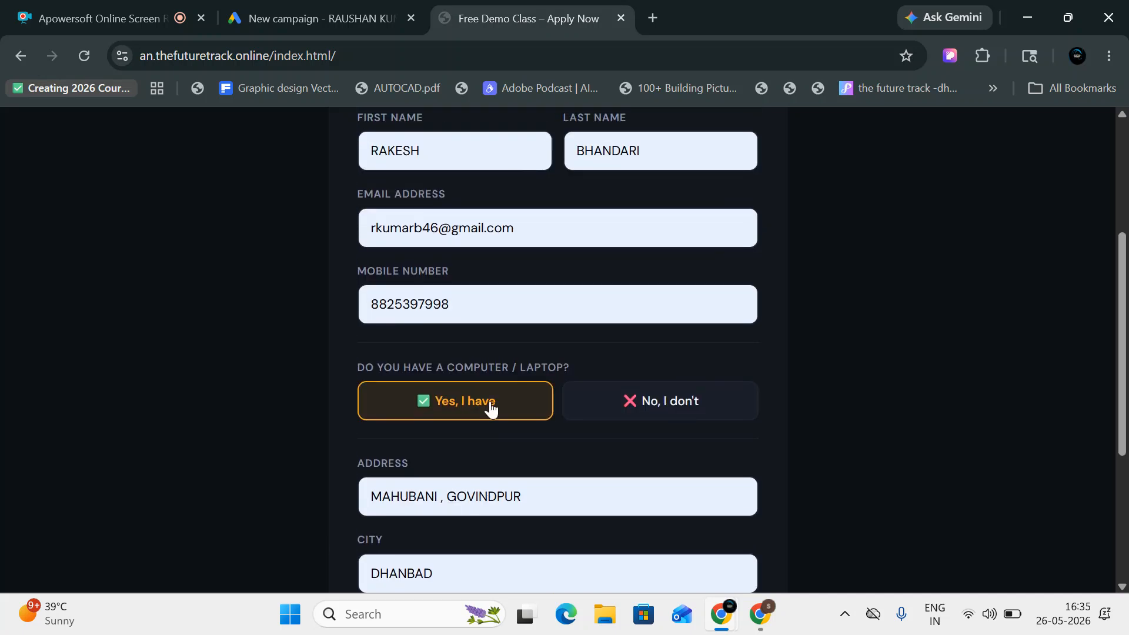
{"action": "scroll", "coordinate": [482, 260], "scroll_direction": "down", "scroll_amount": 7}
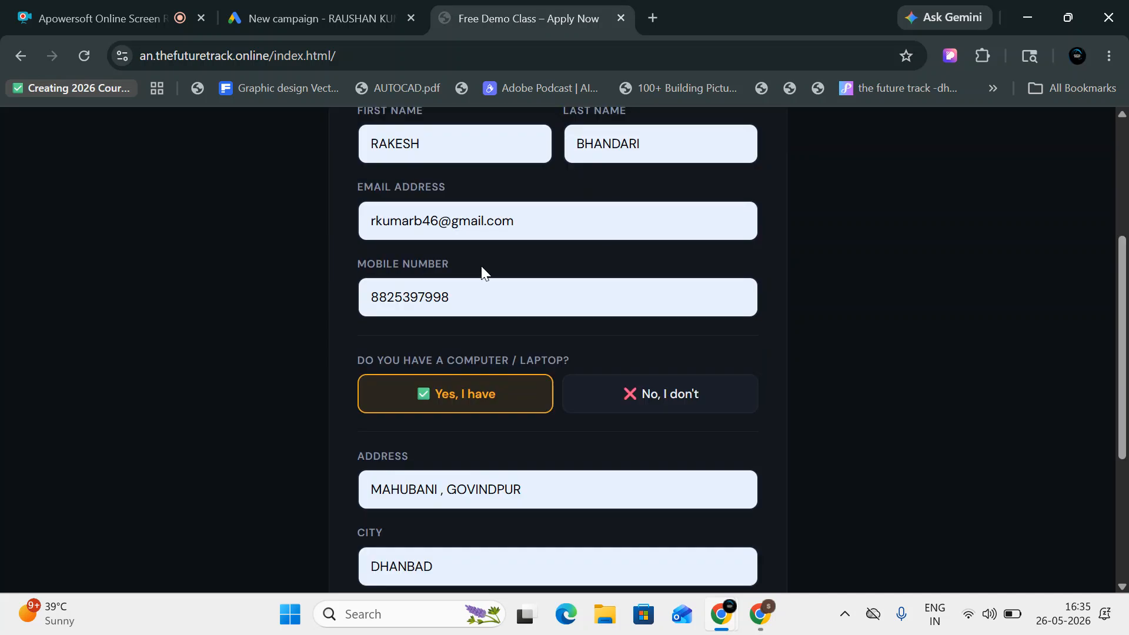
{"action": "left_click", "coordinate": [534, 544]}
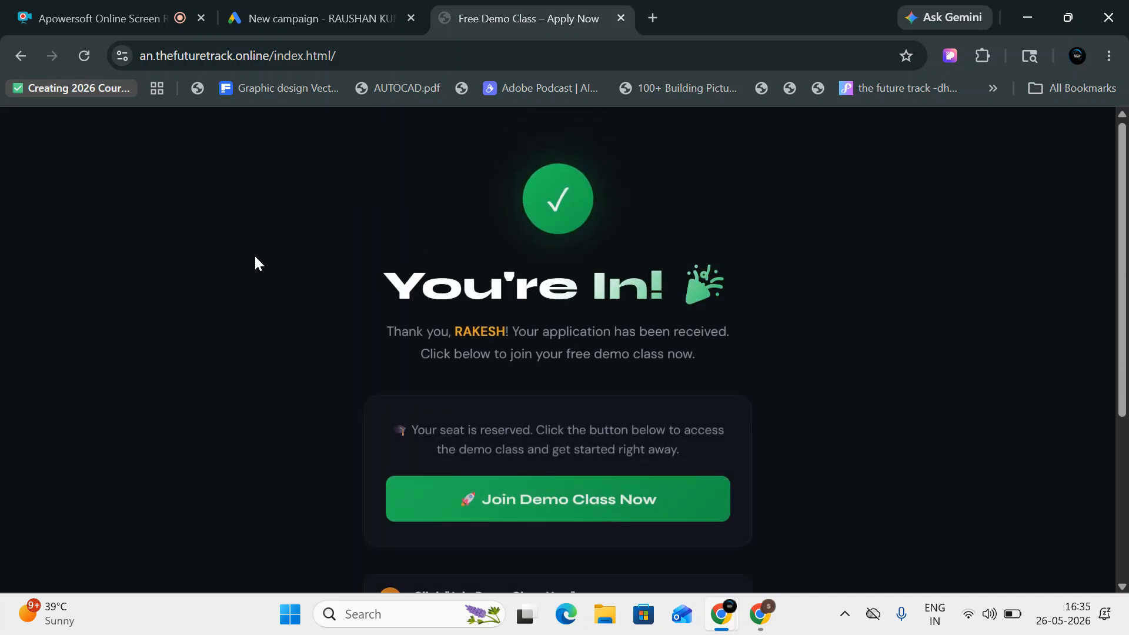
Step: Join the demo class from the thank-you page and look through the registration page it opens
{"action": "scroll", "coordinate": [408, 288], "scroll_direction": "down", "scroll_amount": 5}
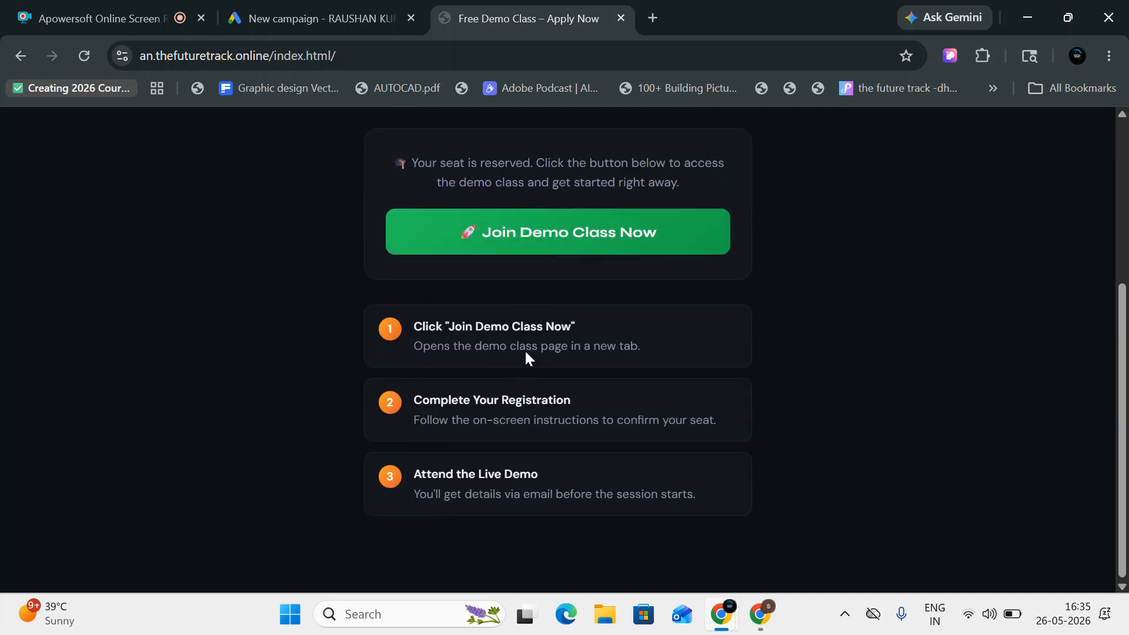
{"action": "left_click", "coordinate": [546, 247]}
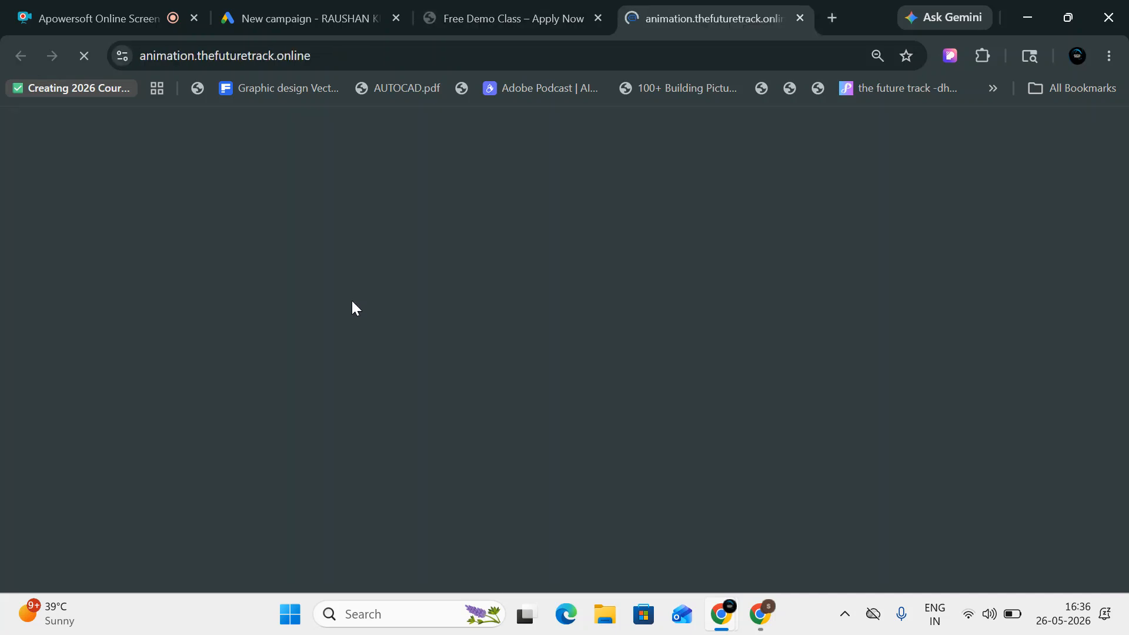
{"action": "scroll", "coordinate": [668, 304], "scroll_direction": "down", "scroll_amount": 10}
{"action": "scroll", "coordinate": [662, 322], "scroll_direction": "up", "scroll_amount": 10}
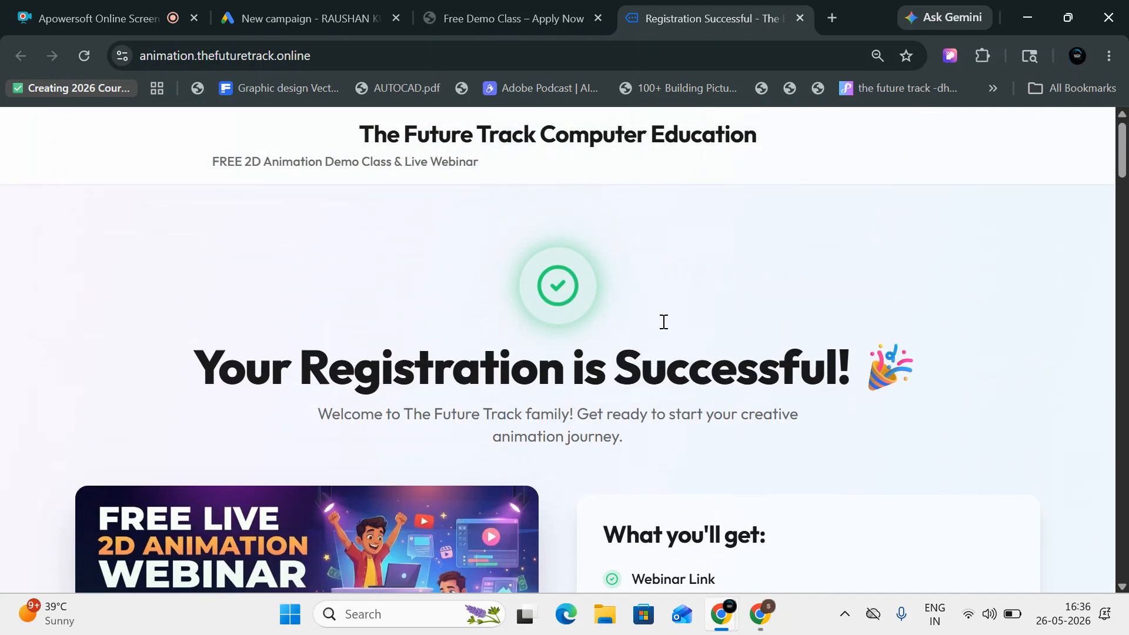
Step: Compare the thank-you page with the 2D animation webinar registration page and close the registration page
{"action": "left_click", "coordinate": [582, 7]}
{"action": "scroll", "coordinate": [512, 304], "scroll_direction": "up", "scroll_amount": 5}
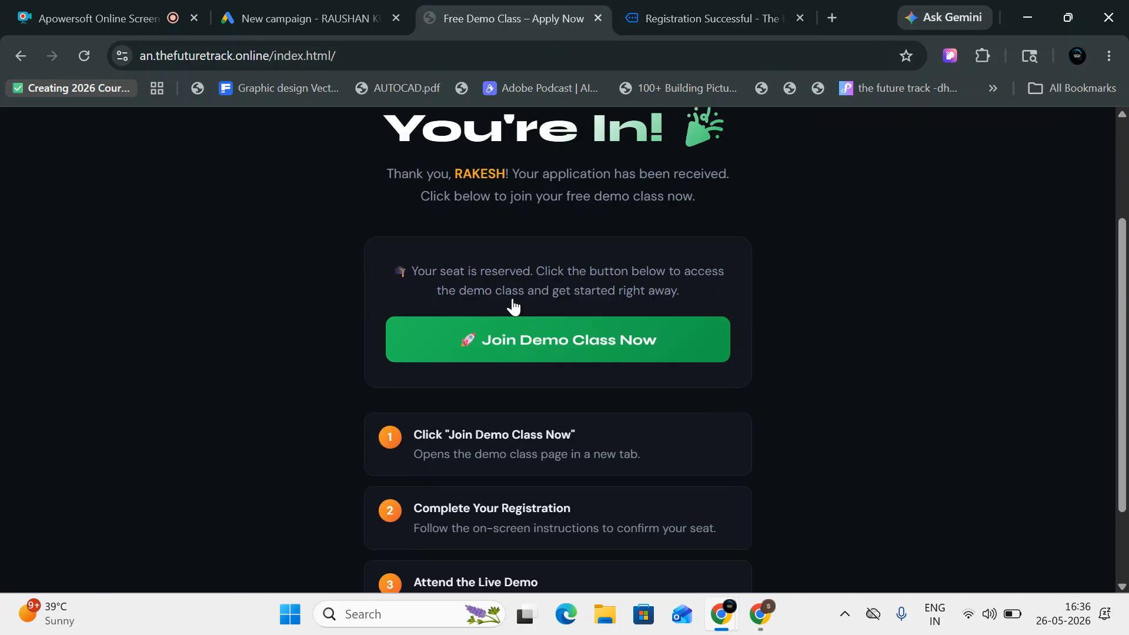
{"action": "left_click", "coordinate": [675, 19]}
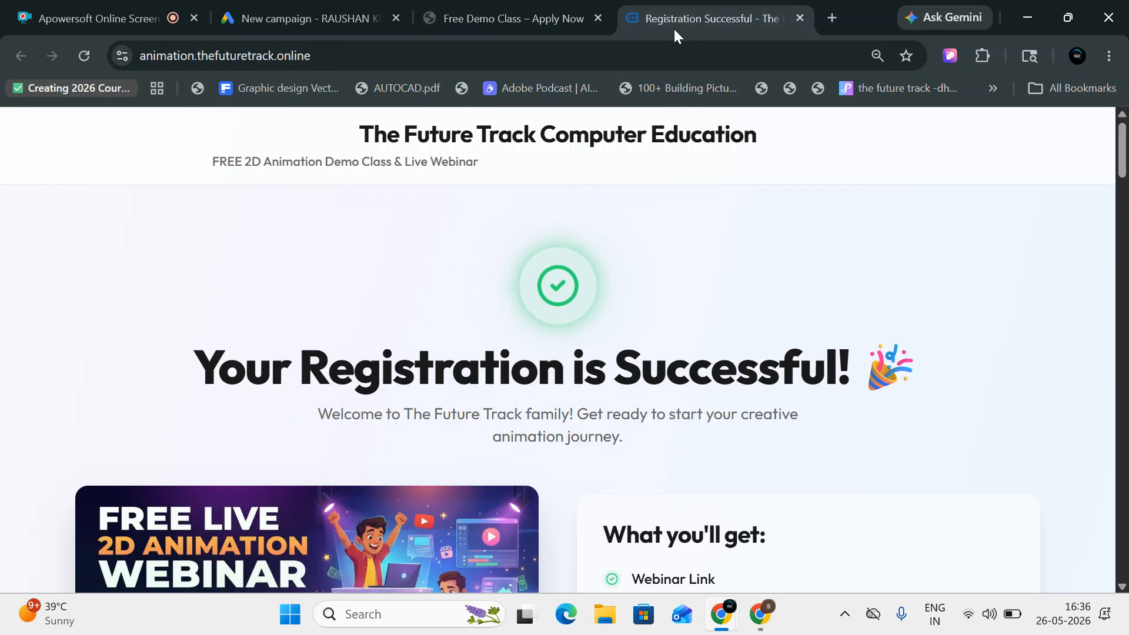
{"action": "scroll", "coordinate": [351, 396], "scroll_direction": "down", "scroll_amount": 5}
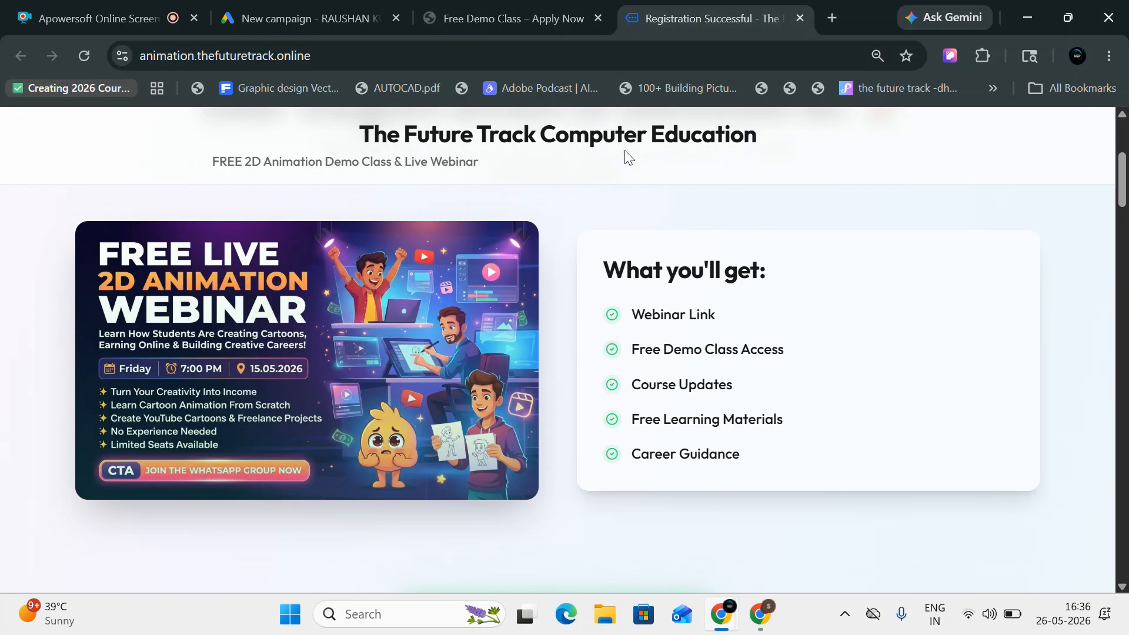
{"action": "left_click", "coordinate": [801, 15]}
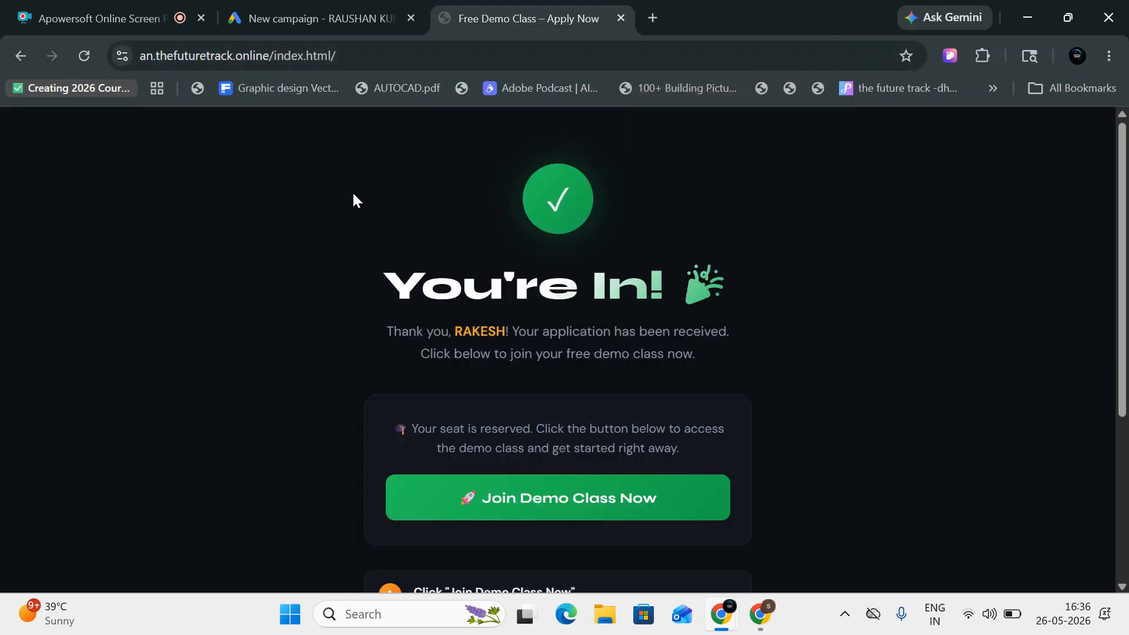
{"action": "left_click", "coordinate": [14, 59]}
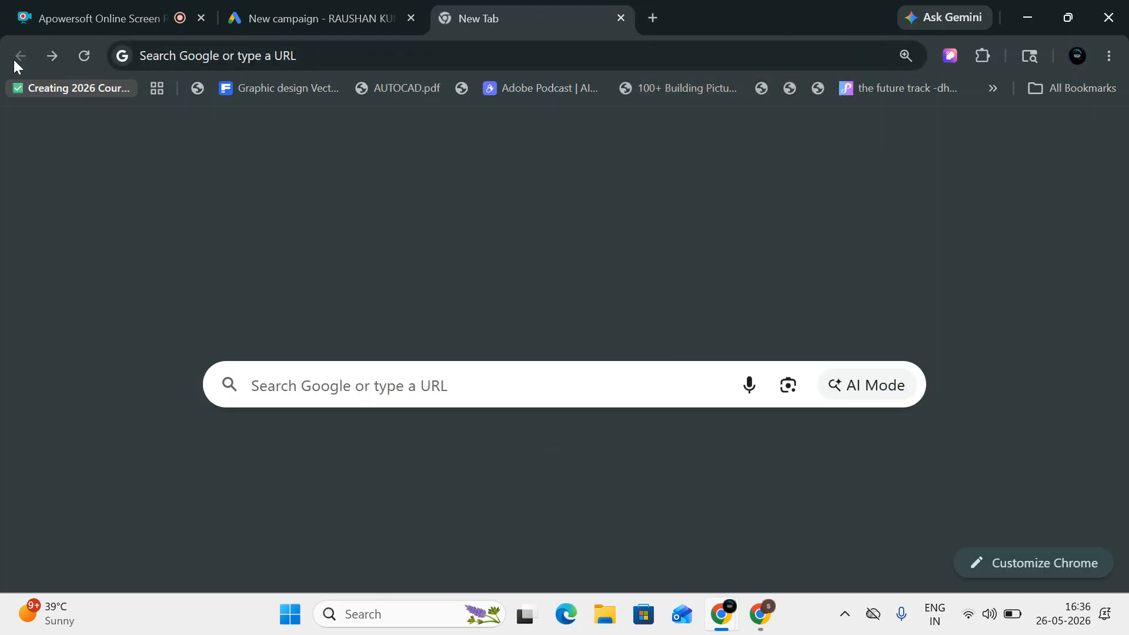
{"action": "left_click", "coordinate": [372, 53]}
{"action": "type", "text": "an"}
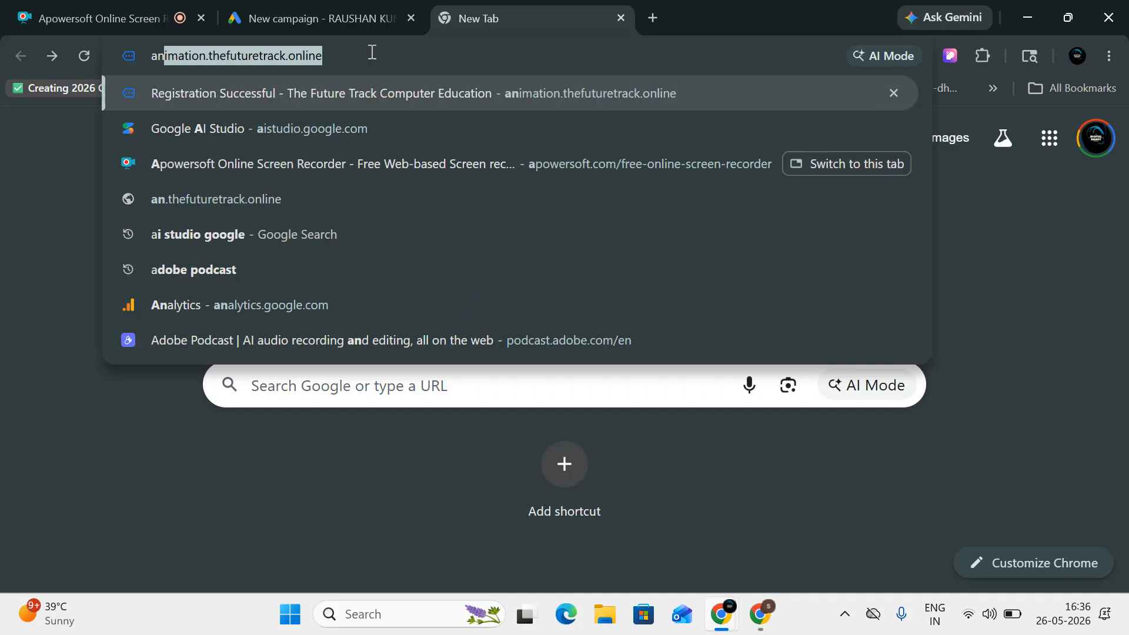
{"action": "key", "text": "Return"}
Step: Open a blank demo class application form at an.thefuturetrack.online
{"action": "left_click", "coordinate": [368, 53]}
{"action": "type", "text": "an.th"}
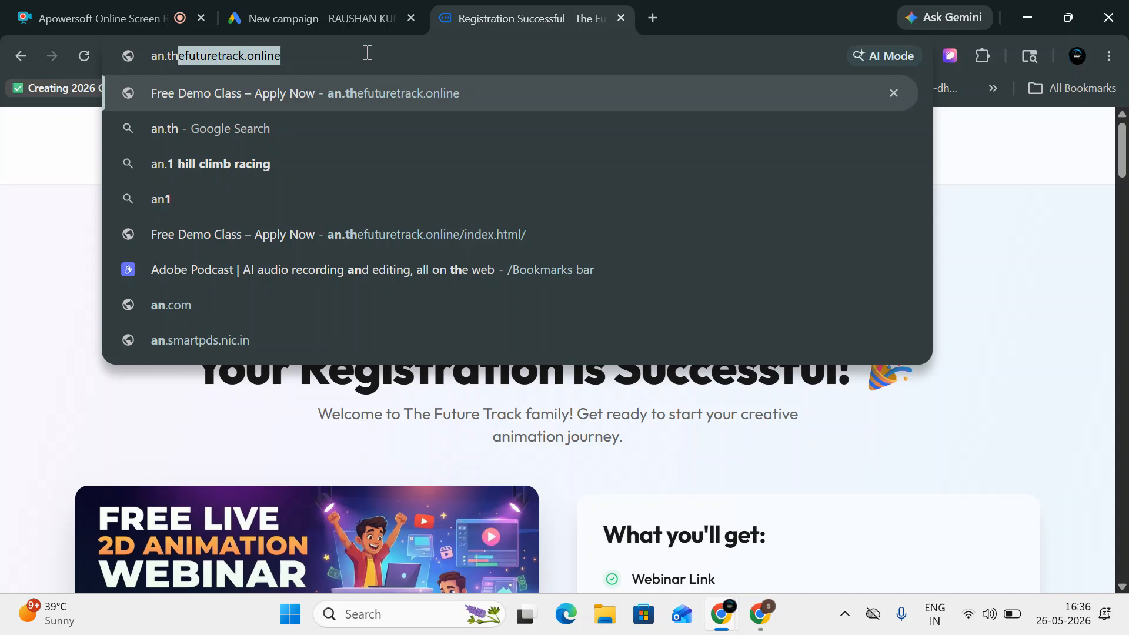
{"action": "key", "text": "Return"}
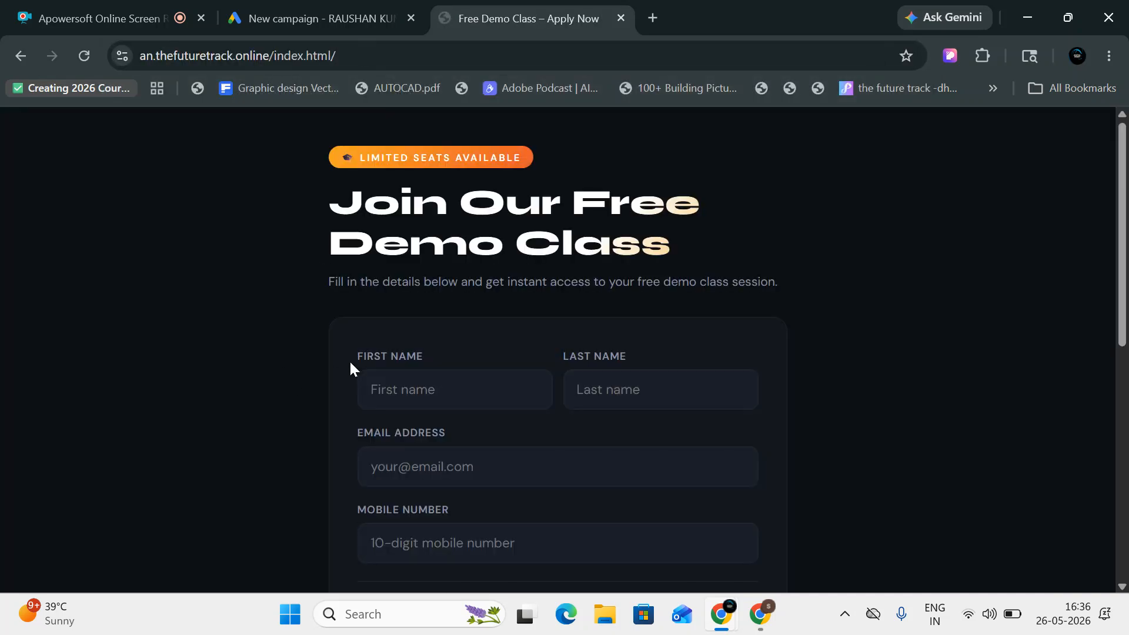
Step: Answer "Yes, I have" to the computer / laptop question in the blank application form
{"action": "scroll", "coordinate": [523, 376], "scroll_direction": "down", "scroll_amount": 6}
{"action": "scroll", "coordinate": [478, 288], "scroll_direction": "down", "scroll_amount": 1}
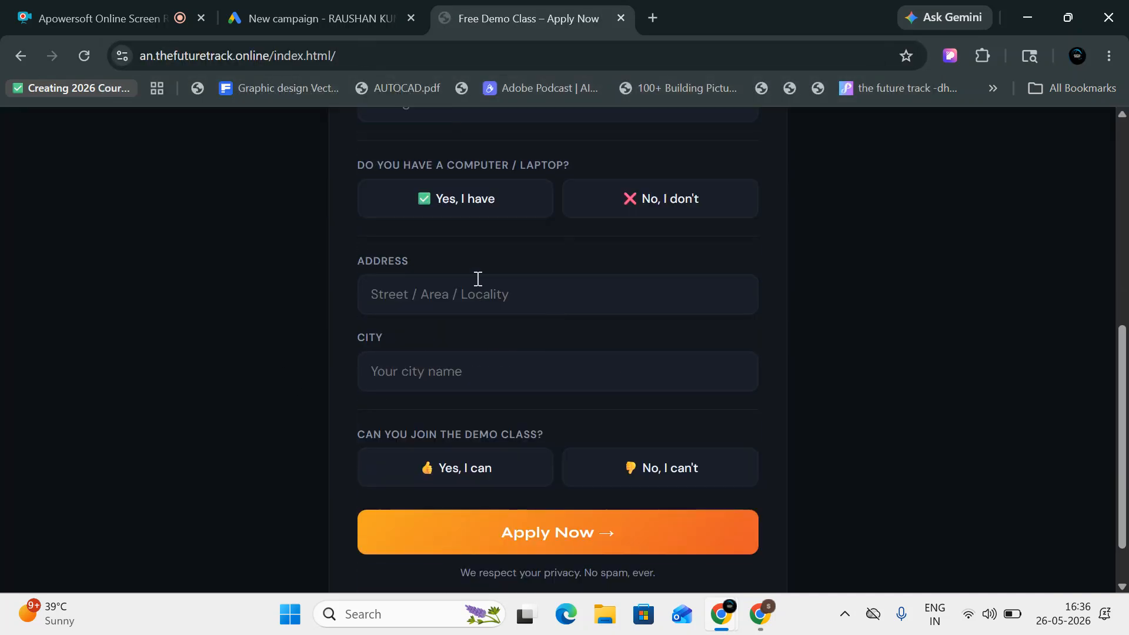
{"action": "left_click", "coordinate": [464, 211]}
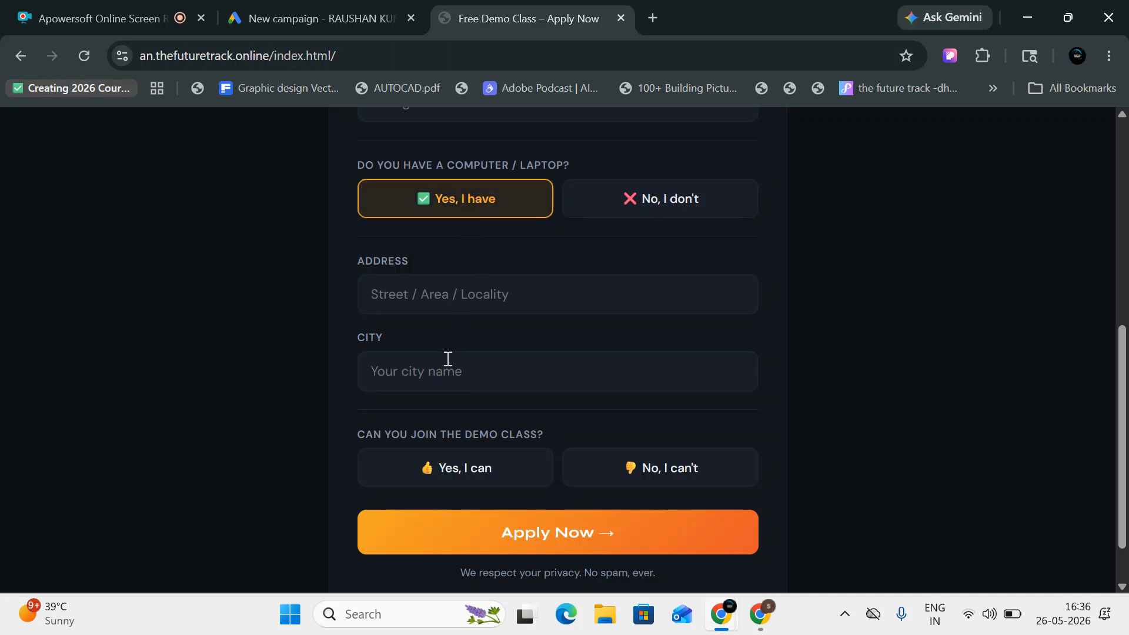
Step: Fill in the applicant's name, mobile number, address and city from a saved entry and choose a saved email address
{"action": "scroll", "coordinate": [459, 348], "scroll_direction": "up", "scroll_amount": 6}
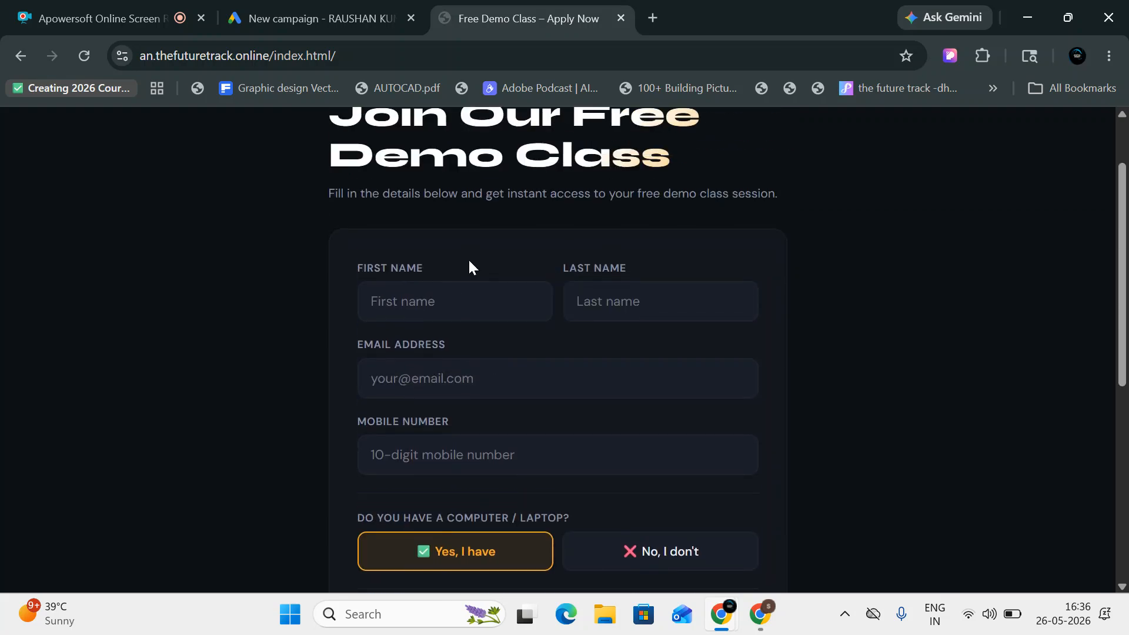
{"action": "left_click", "coordinate": [470, 310]}
{"action": "left_click", "coordinate": [591, 336]}
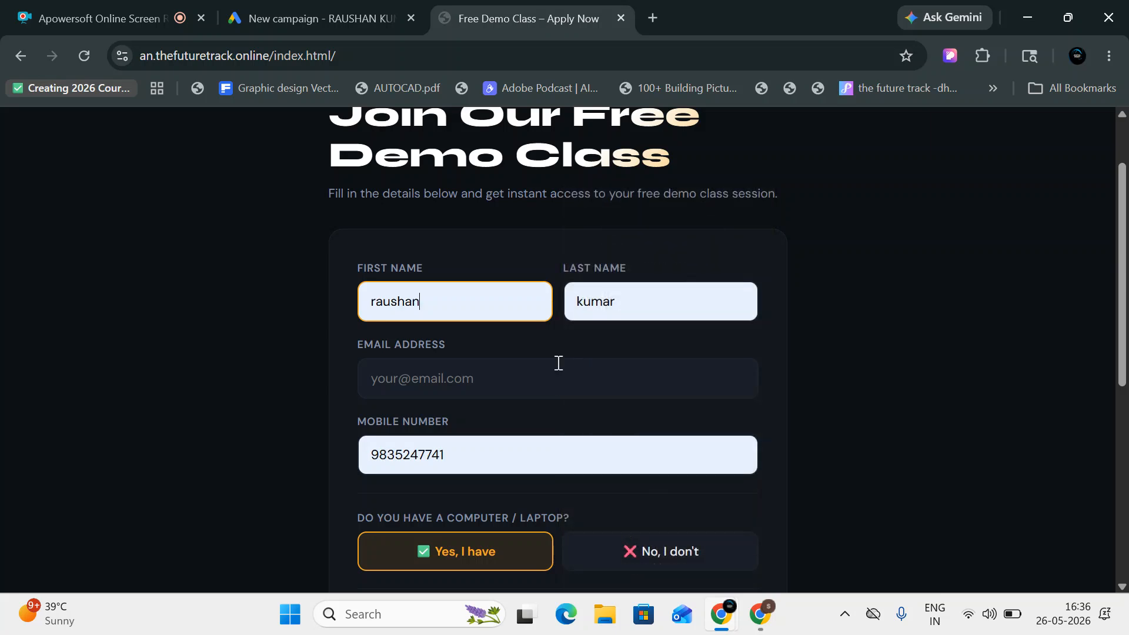
{"action": "left_click", "coordinate": [476, 368]}
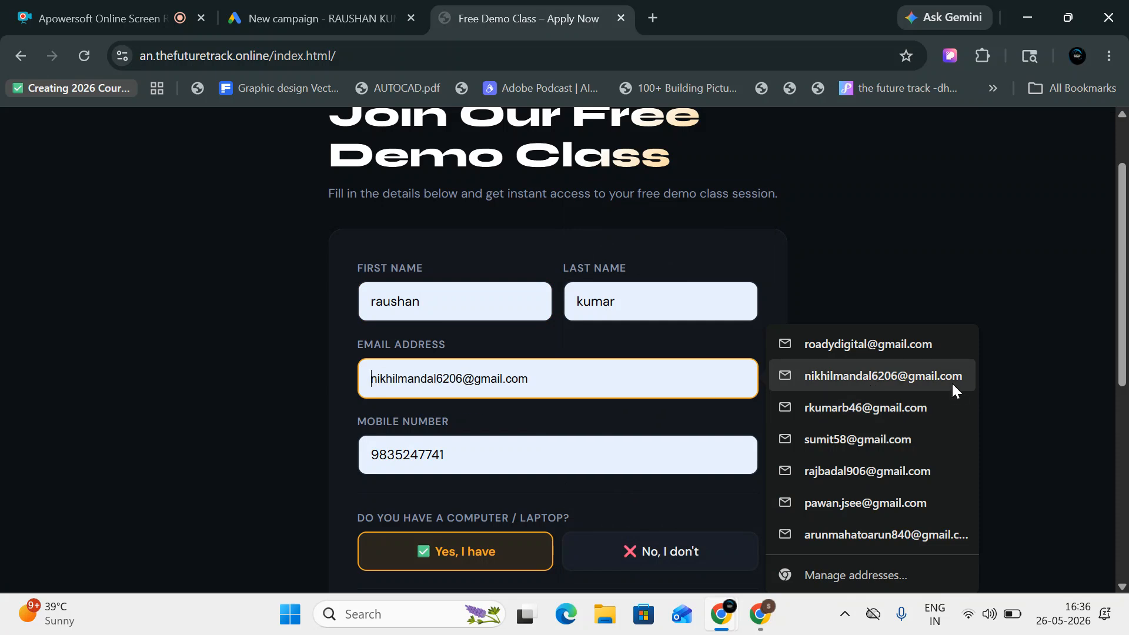
{"action": "left_click", "coordinate": [823, 344]}
Step: Answer "Yes, I can" to the question about joining the demo class and submit the application
{"action": "scroll", "coordinate": [469, 424], "scroll_direction": "down", "scroll_amount": 5}
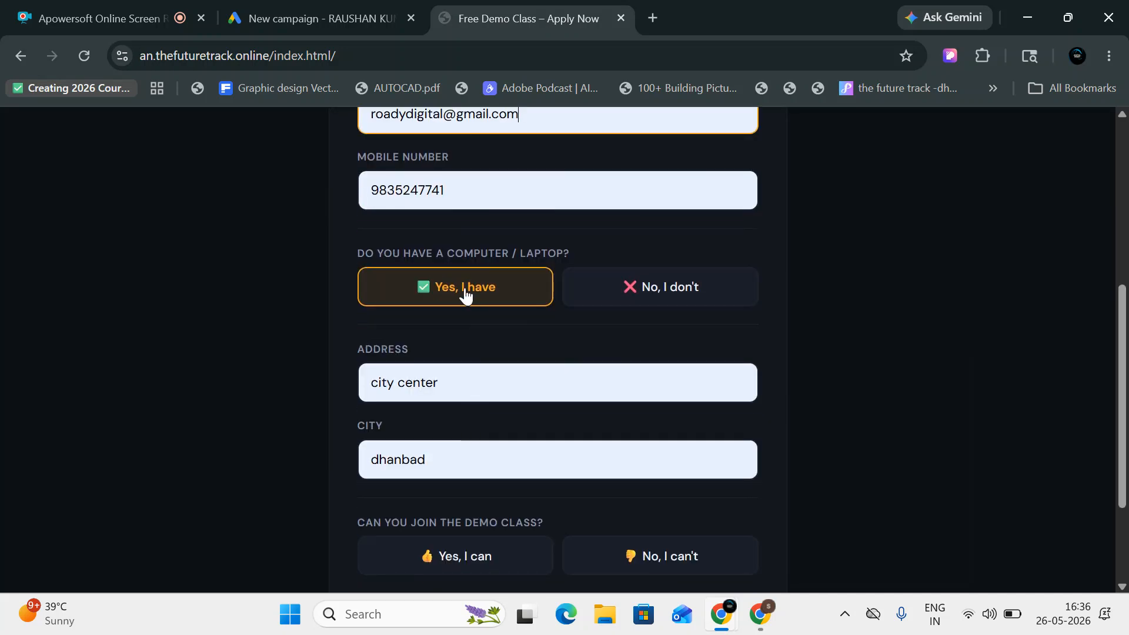
{"action": "scroll", "coordinate": [445, 400], "scroll_direction": "down", "scroll_amount": 3}
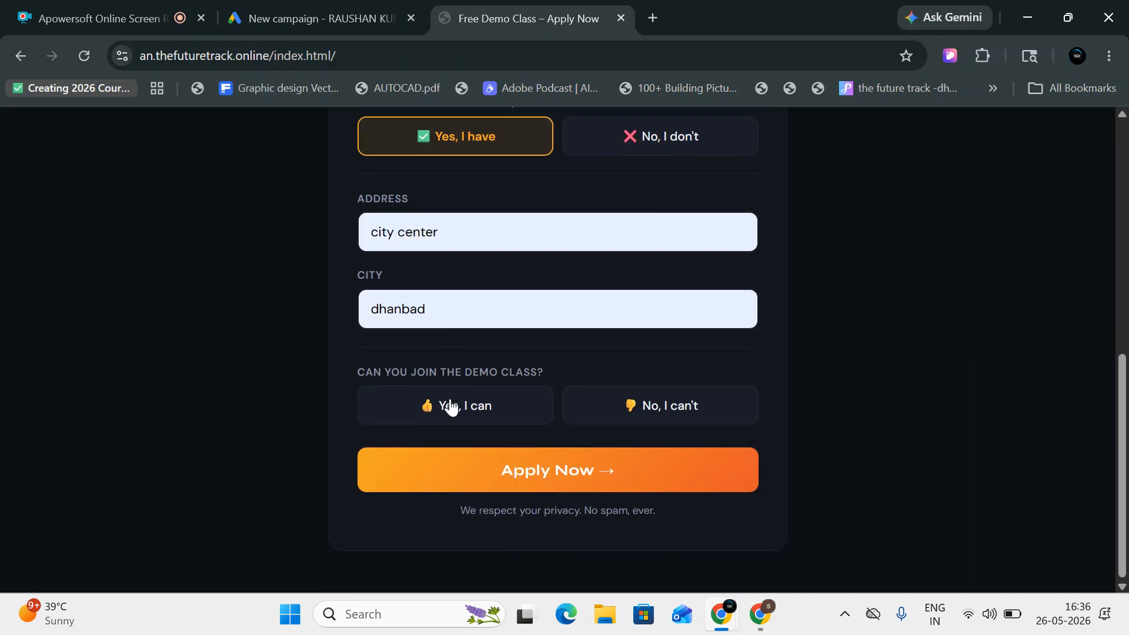
{"action": "left_click", "coordinate": [502, 420]}
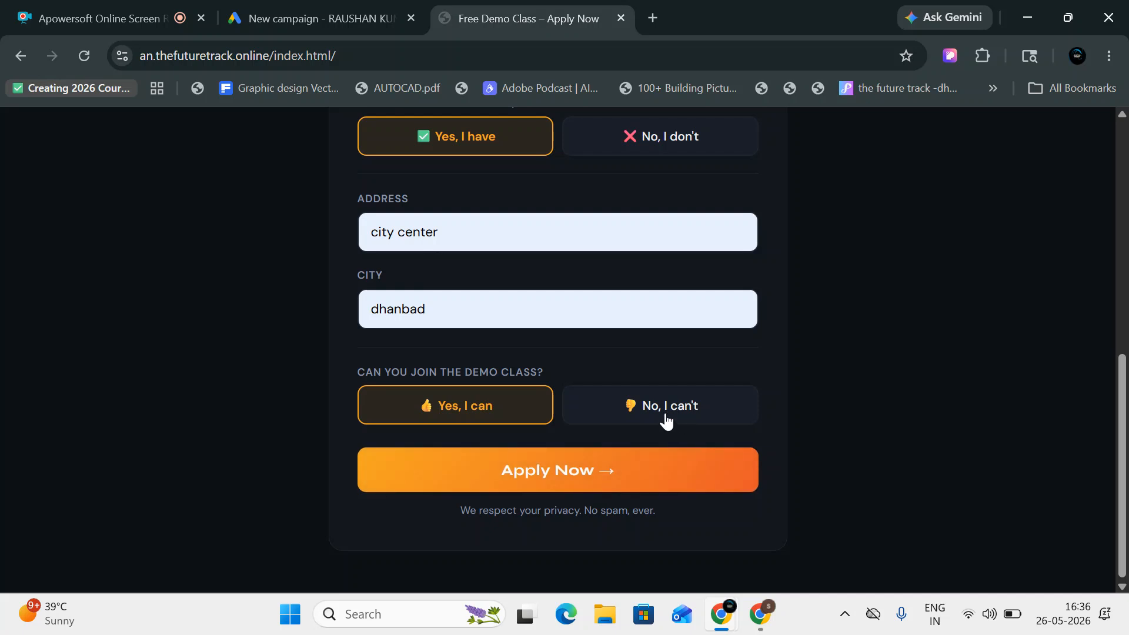
{"action": "left_click", "coordinate": [511, 465]}
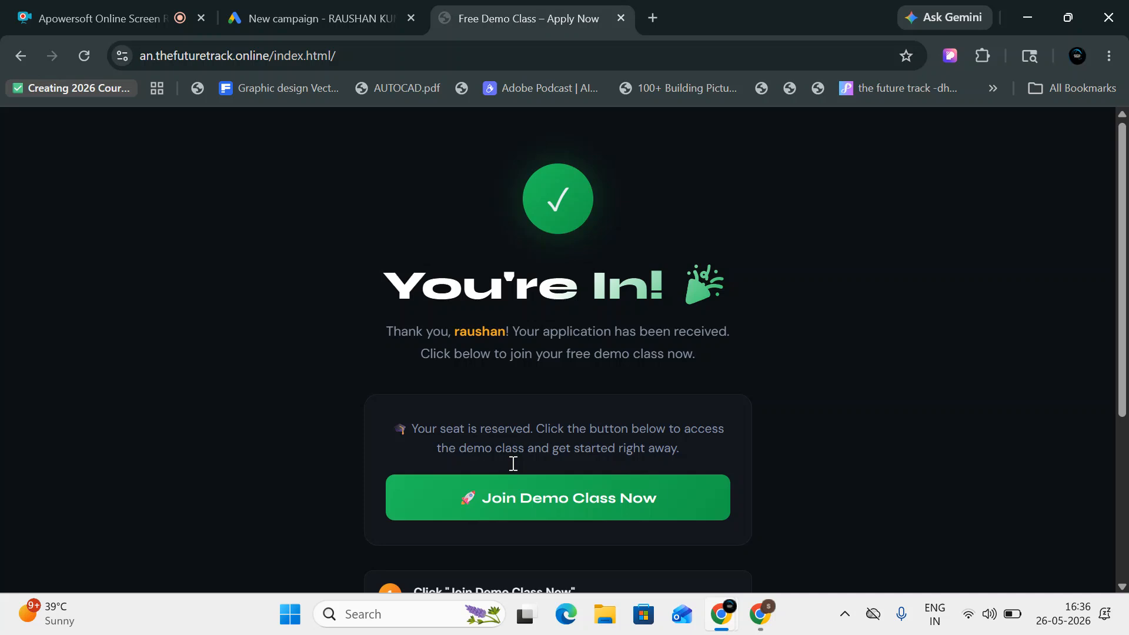
Step: Join the demo class from the thank-you page and examine the registration page down to its WhatsApp group invitation
{"action": "scroll", "coordinate": [524, 447], "scroll_direction": "down", "scroll_amount": 3}
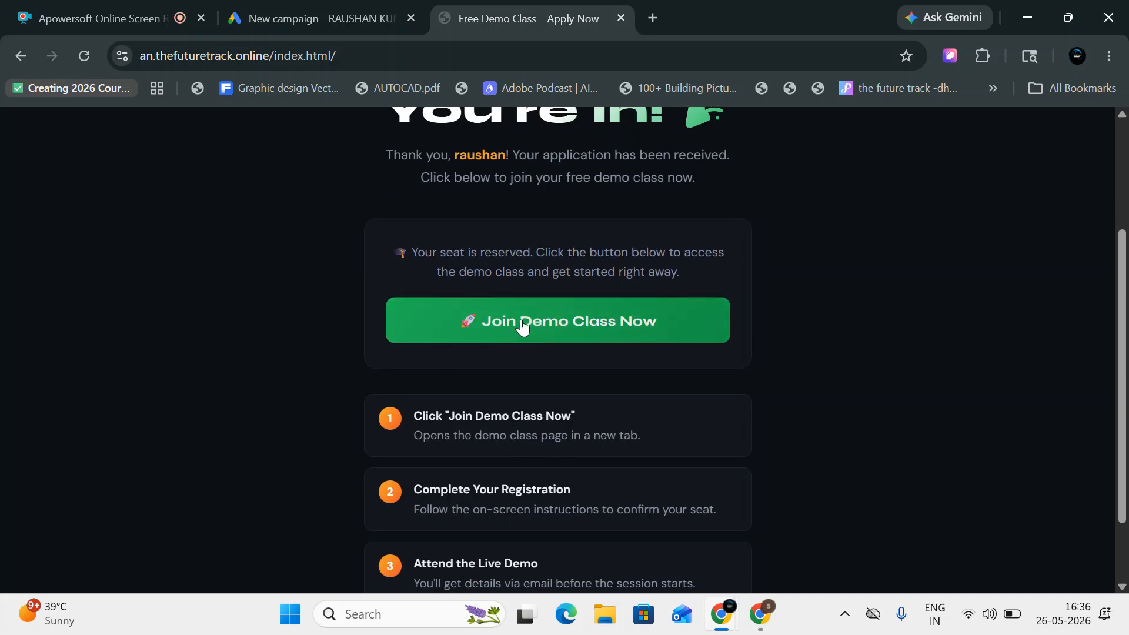
{"action": "left_click", "coordinate": [561, 328]}
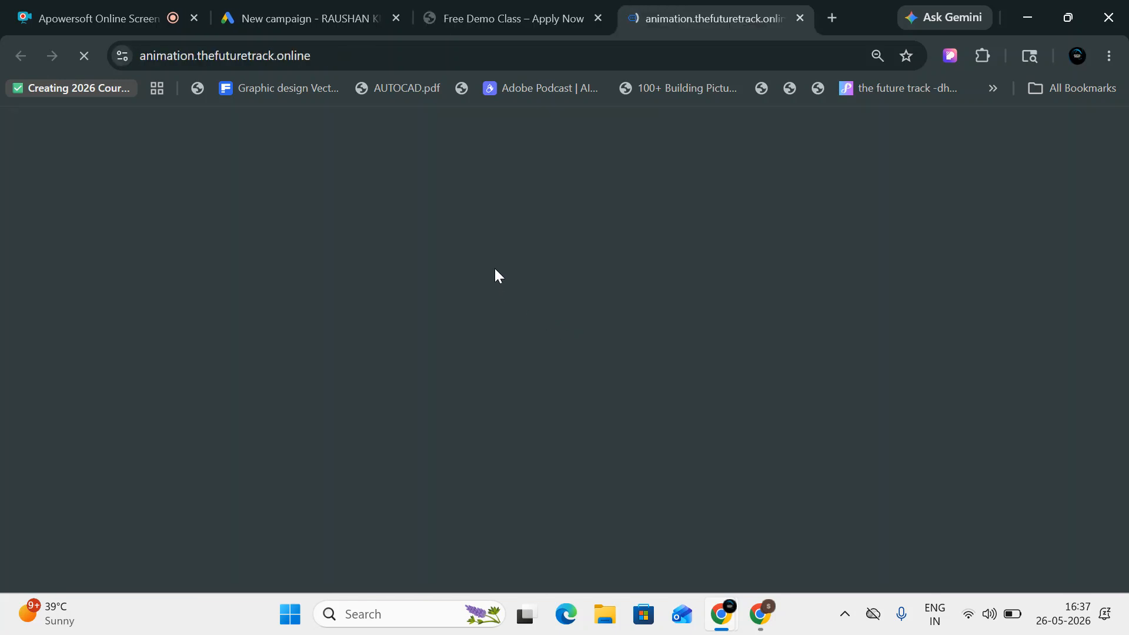
{"action": "scroll", "coordinate": [532, 338], "scroll_direction": "down", "scroll_amount": 10}
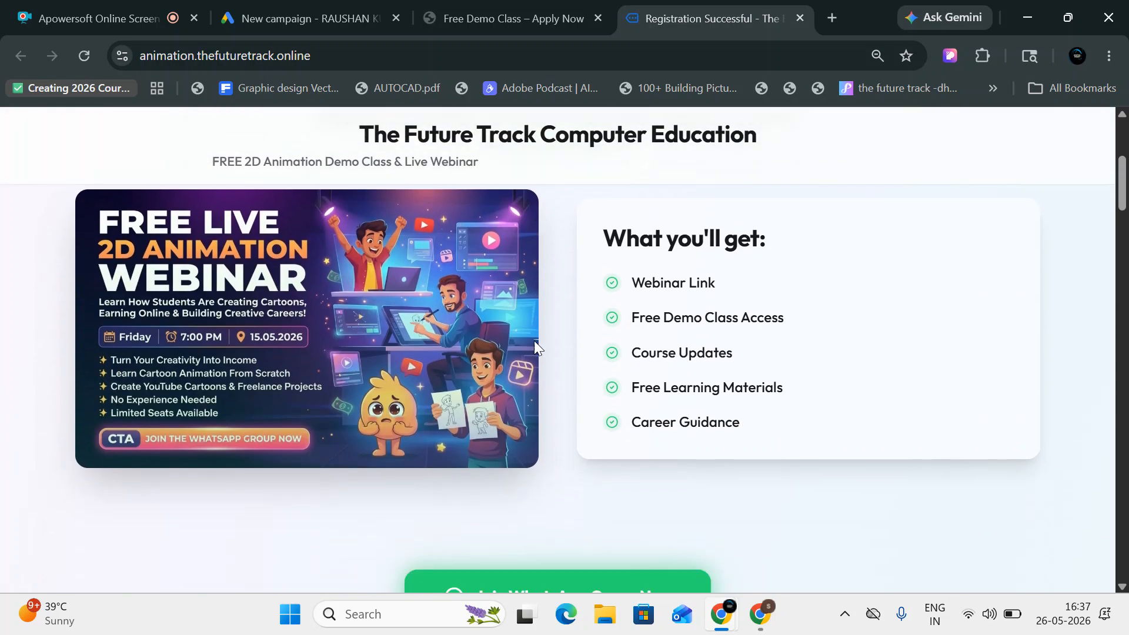
{"action": "scroll", "coordinate": [547, 329], "scroll_direction": "down", "scroll_amount": 1}
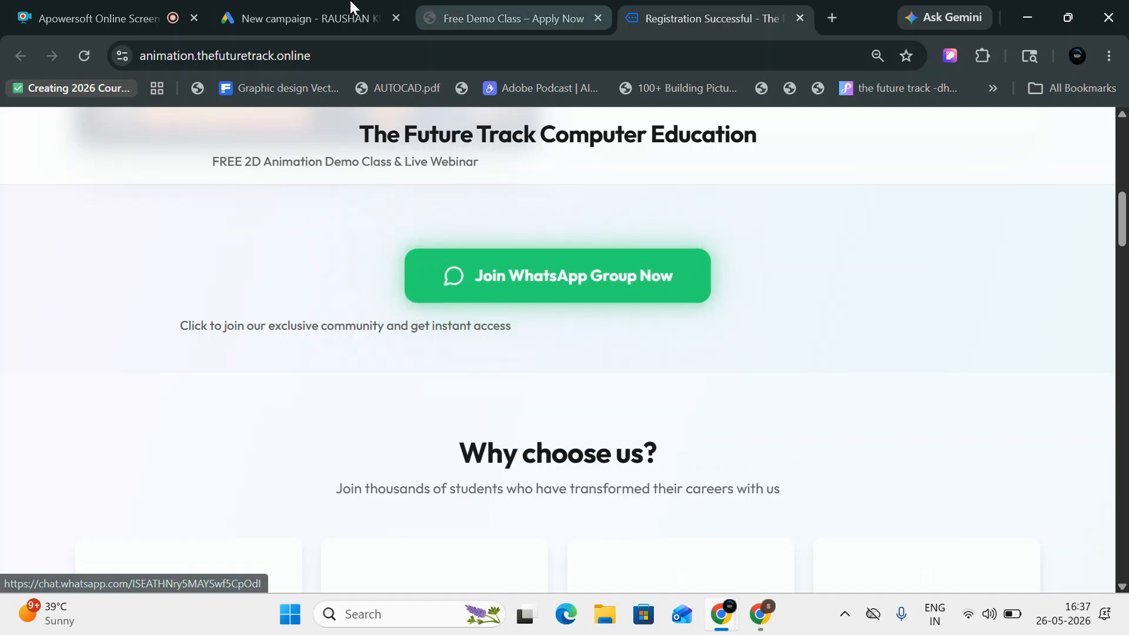
Step: Return to the new Google Ads campaign, select Video as the campaign type and look through its subtypes
{"action": "left_click", "coordinate": [266, 5]}
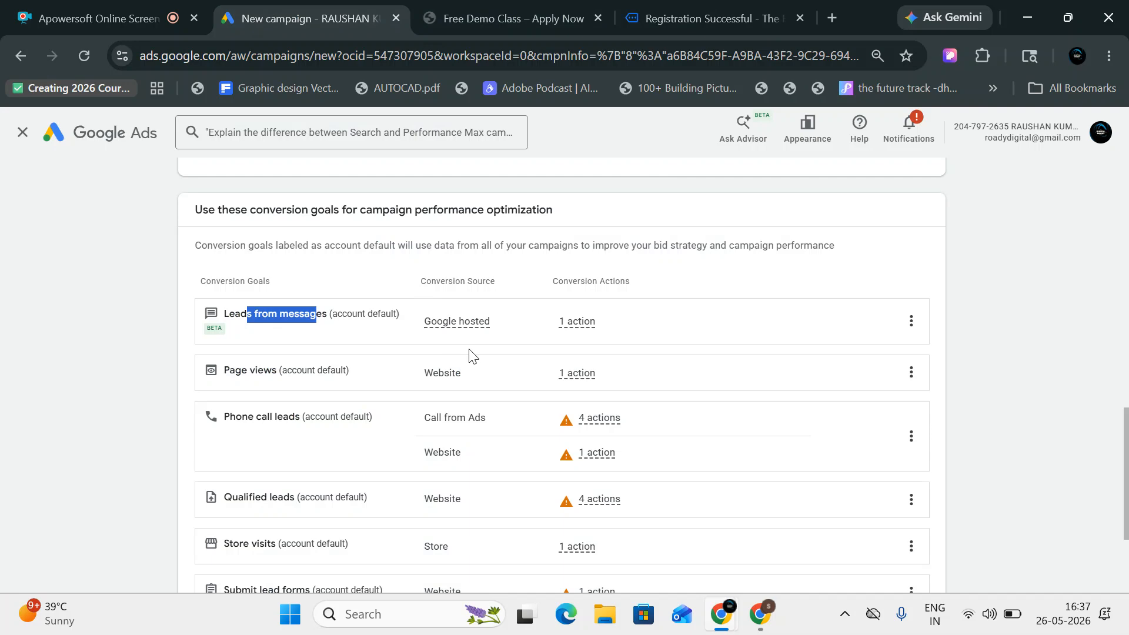
{"action": "scroll", "coordinate": [471, 353], "scroll_direction": "up", "scroll_amount": 2}
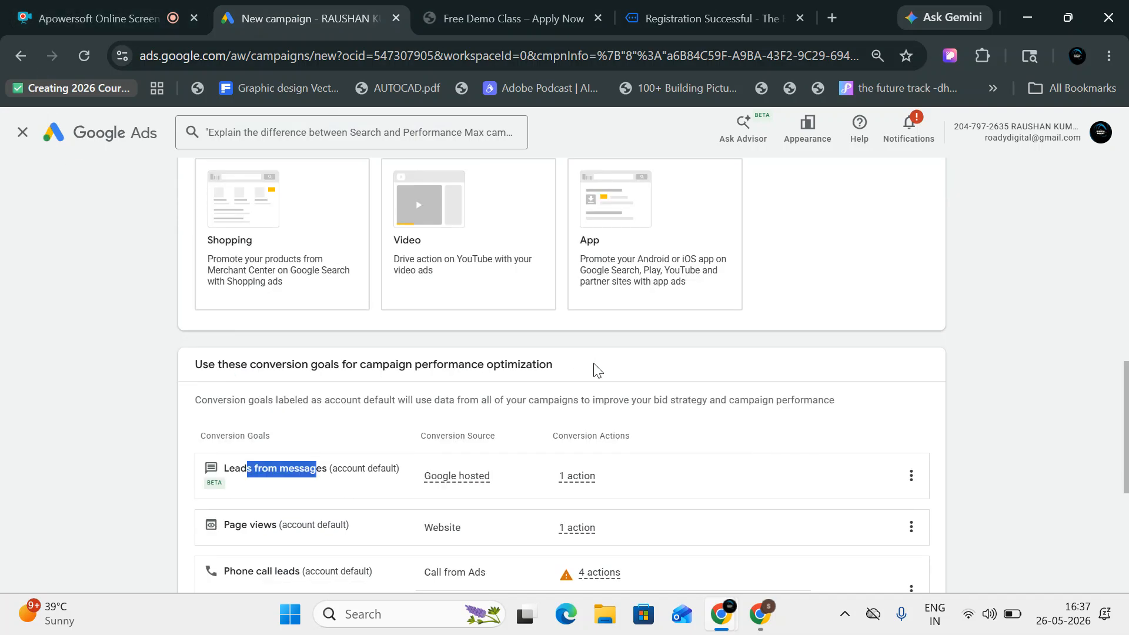
{"action": "scroll", "coordinate": [506, 393], "scroll_direction": "up", "scroll_amount": 3}
{"action": "left_click", "coordinate": [474, 396]}
{"action": "scroll", "coordinate": [475, 394], "scroll_direction": "down", "scroll_amount": 8}
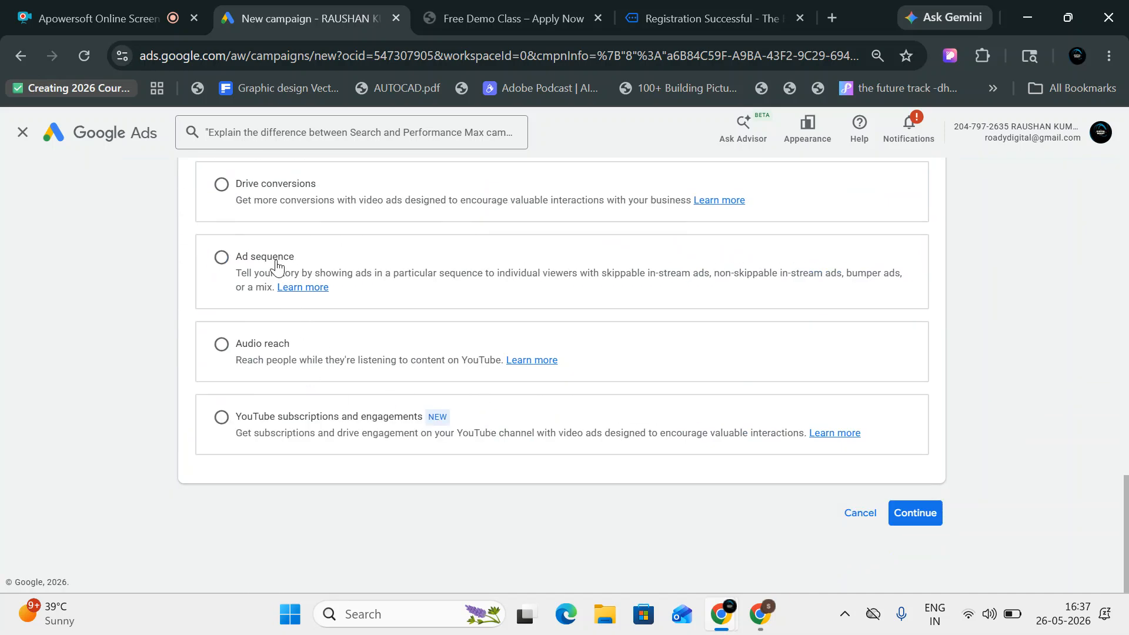
{"action": "scroll", "coordinate": [276, 267], "scroll_direction": "up", "scroll_amount": 10}
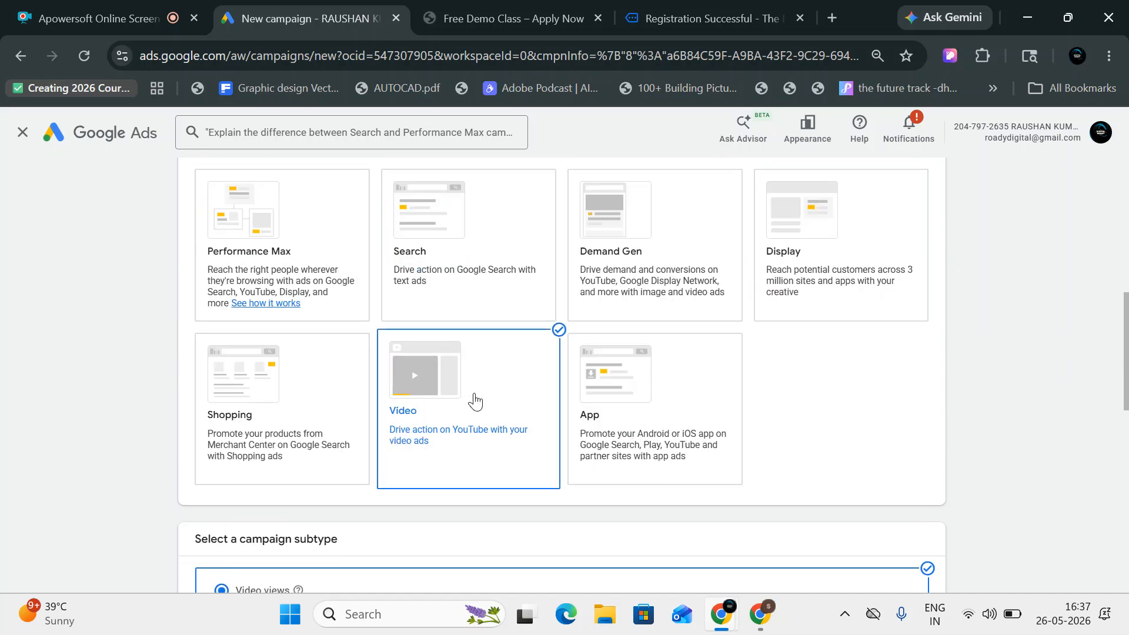
Step: Switch the campaign type to Display and continue with the account-default conversion goals
{"action": "scroll", "coordinate": [792, 253], "scroll_direction": "down", "scroll_amount": 6}
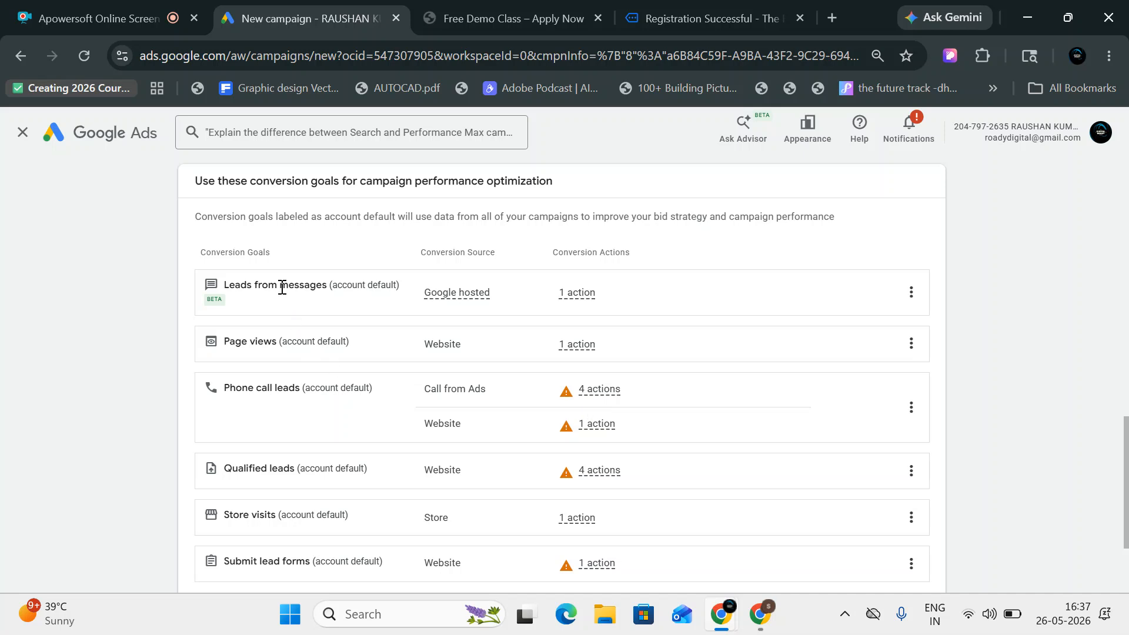
{"action": "scroll", "coordinate": [282, 320], "scroll_direction": "down", "scroll_amount": 2}
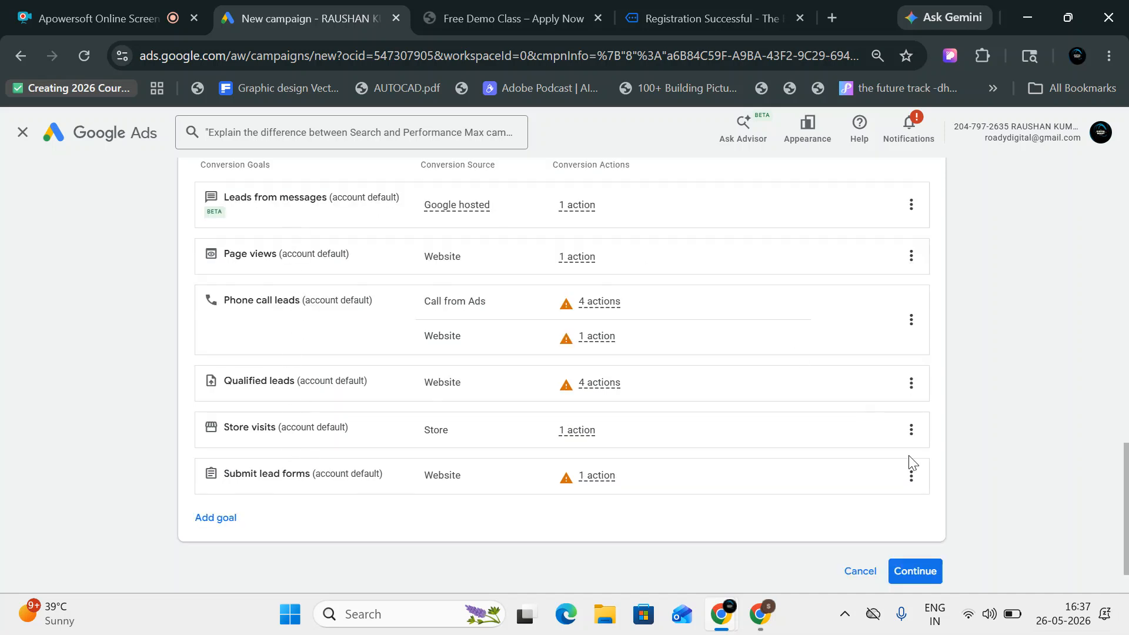
{"action": "left_click", "coordinate": [915, 571]}
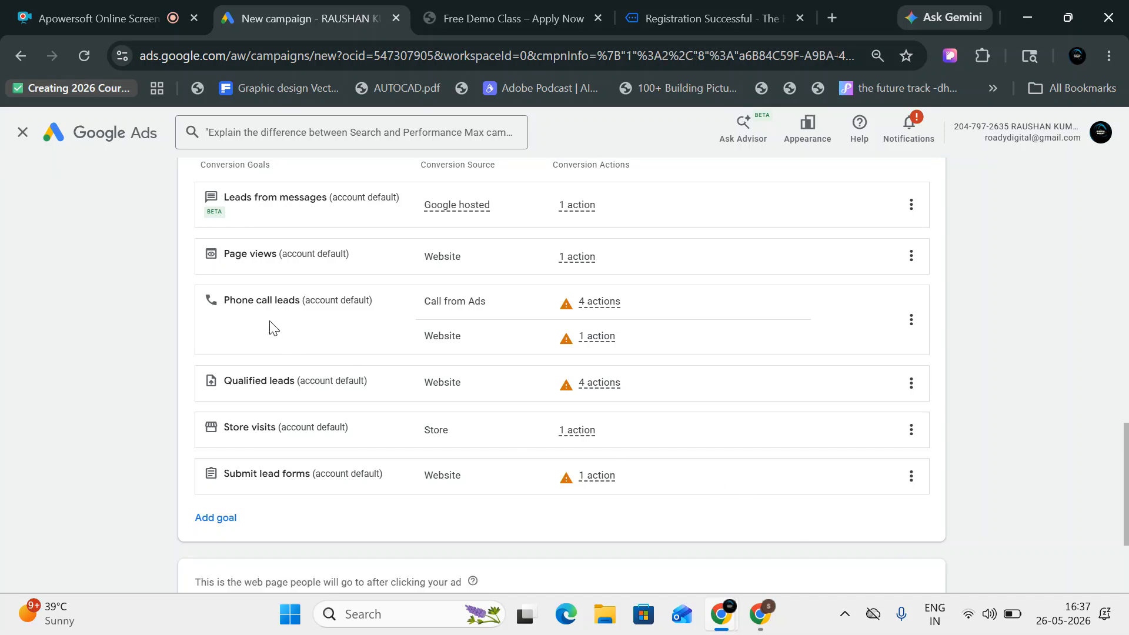
Step: Go to the campaign's website entry and open the an.thefuturetrack.online landing page in a new tab
{"action": "scroll", "coordinate": [269, 328], "scroll_direction": "down", "scroll_amount": 3}
{"action": "left_click", "coordinate": [359, 448]}
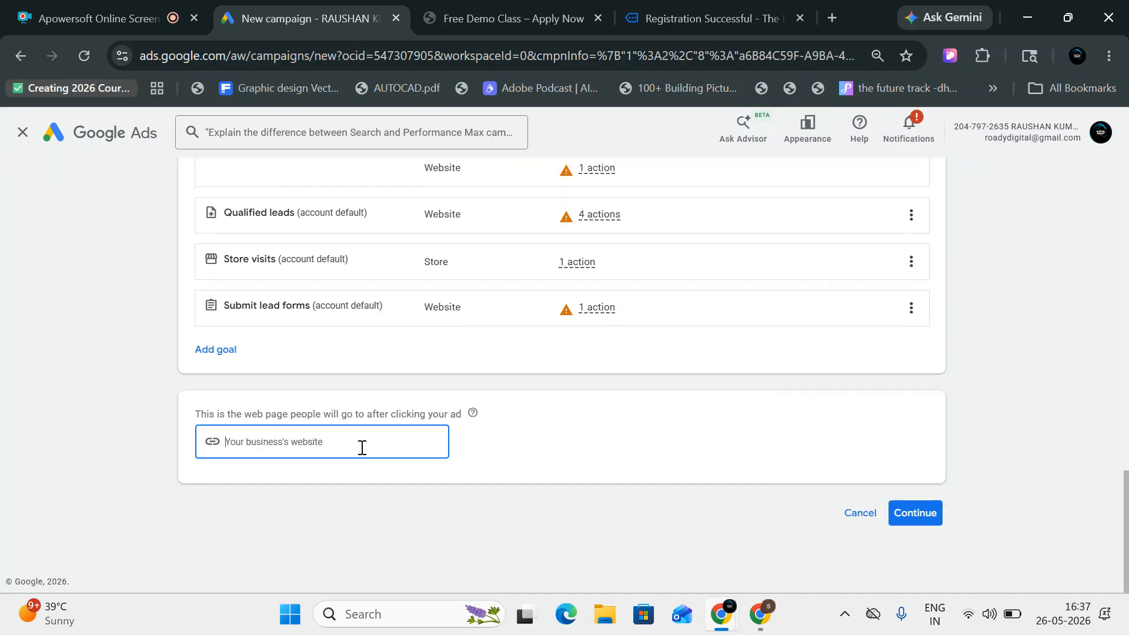
{"action": "left_click", "coordinate": [831, 18]}
{"action": "type", "text": "an."}
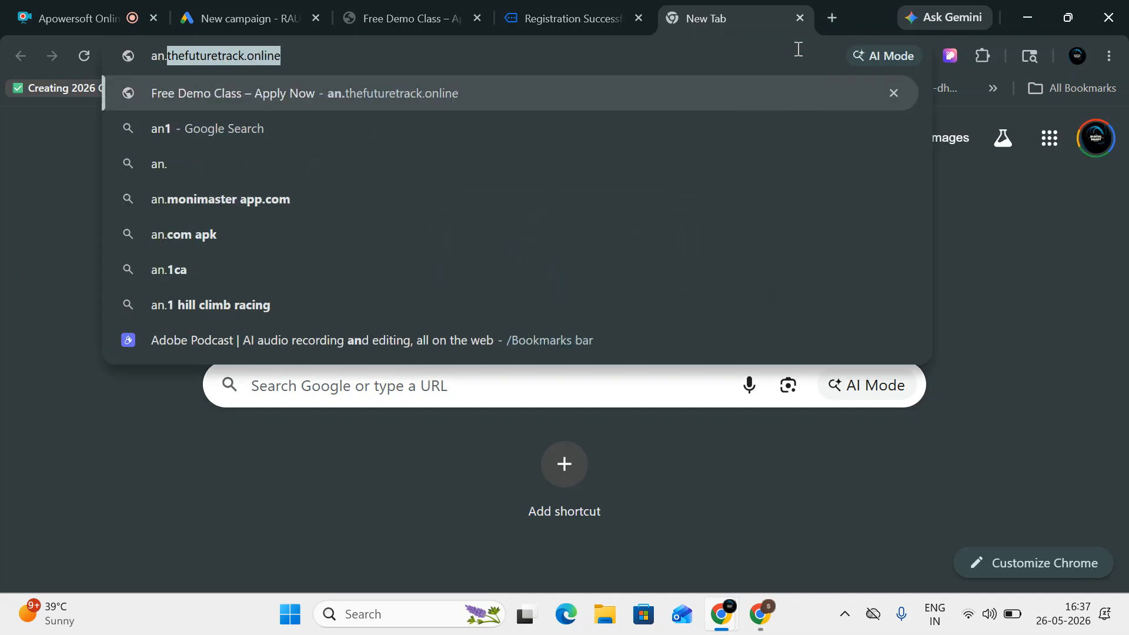
{"action": "key", "text": "Return"}
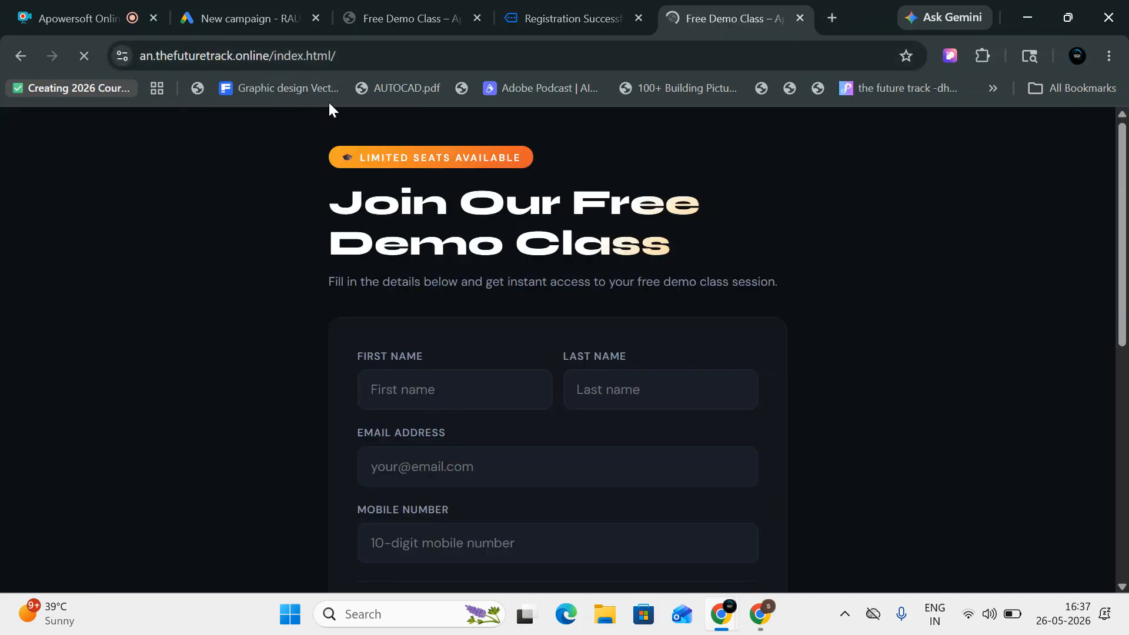
Step: Try to load the landing page without index.html in its address
{"action": "left_click_drag", "start_coordinate": [385, 58], "coordinate": [183, 75]}
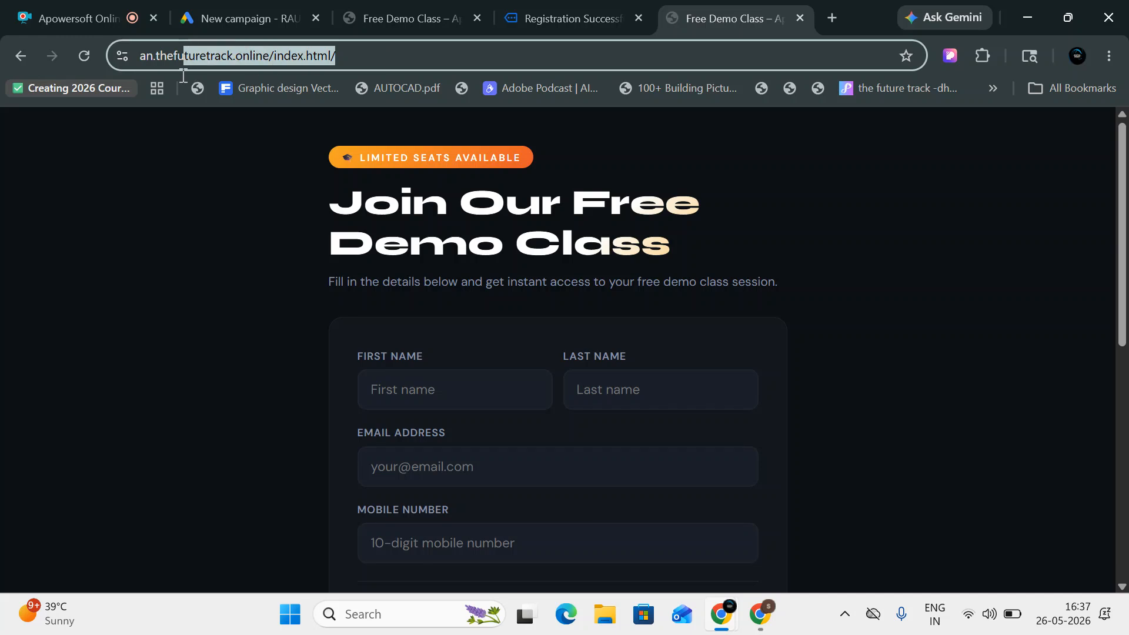
{"action": "left_click", "coordinate": [395, 61]}
{"action": "left_click_drag", "start_coordinate": [310, 57], "coordinate": [94, 66]}
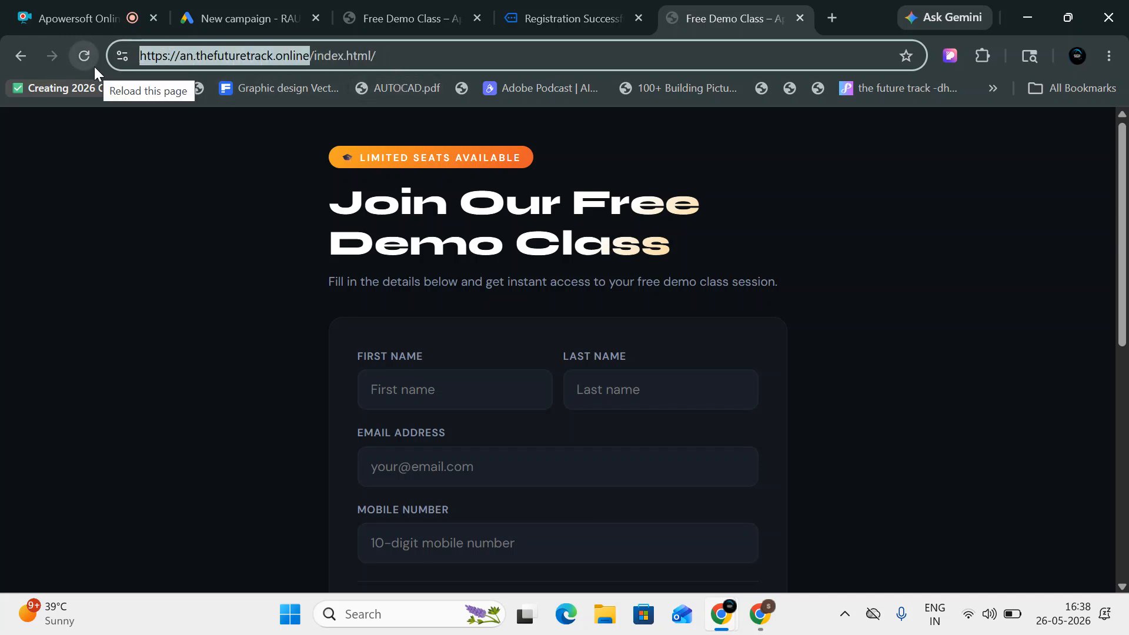
{"action": "left_click", "coordinate": [94, 66]}
{"action": "left_click_drag", "start_coordinate": [350, 56], "coordinate": [287, 61]}
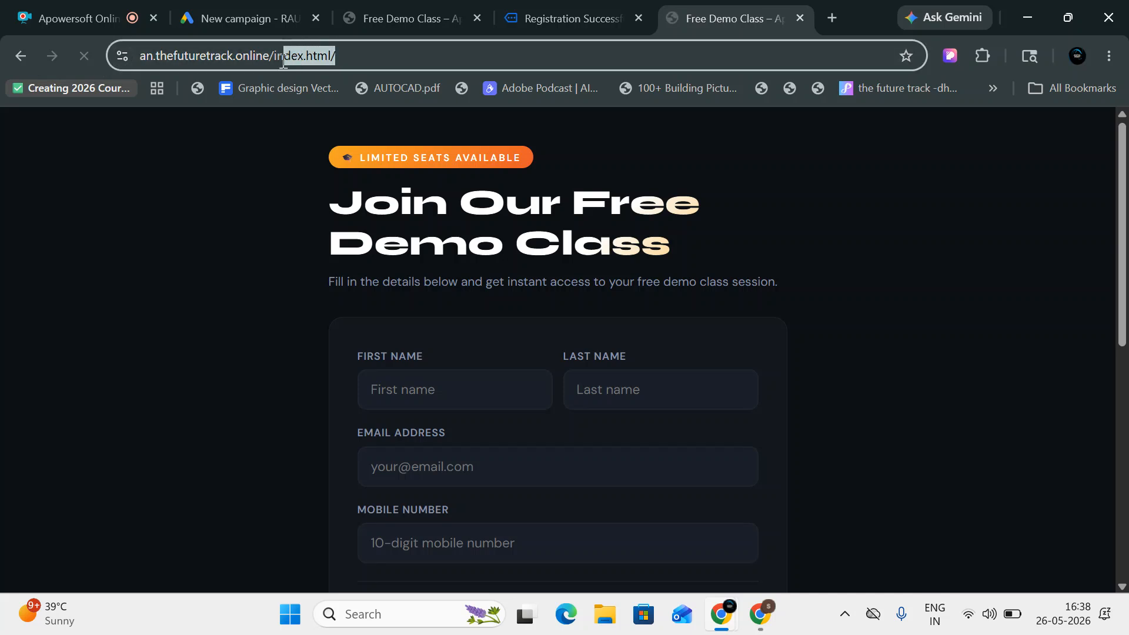
{"action": "key", "text": "BackSpace"}
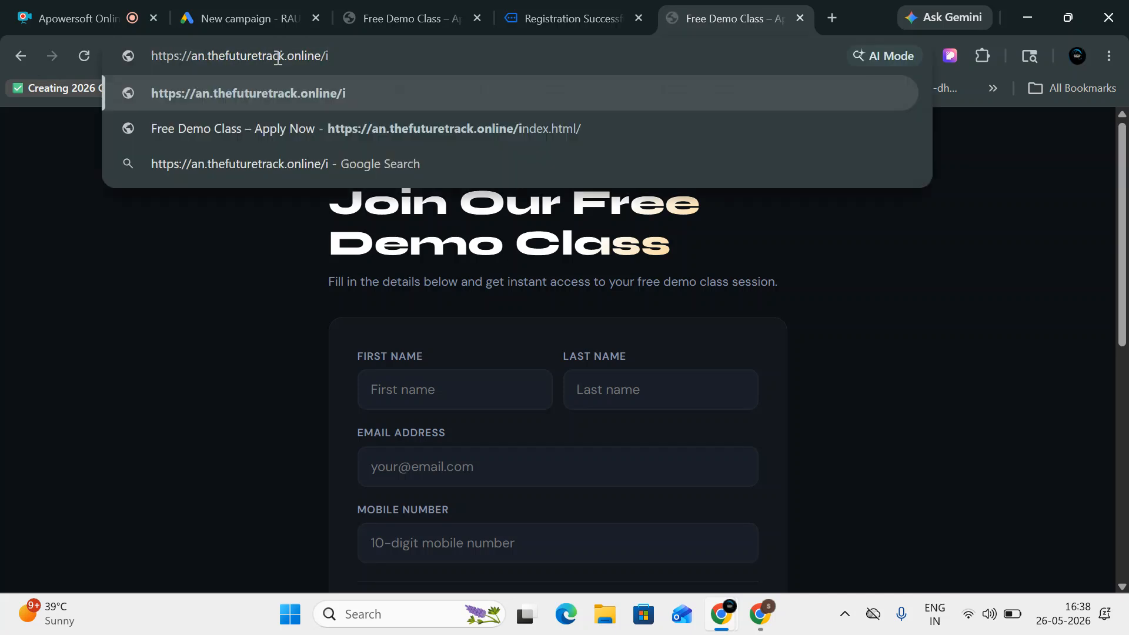
{"action": "key", "text": "BackSpace"}
{"action": "key", "text": "BackSpace"}
{"action": "key", "text": "Return"}
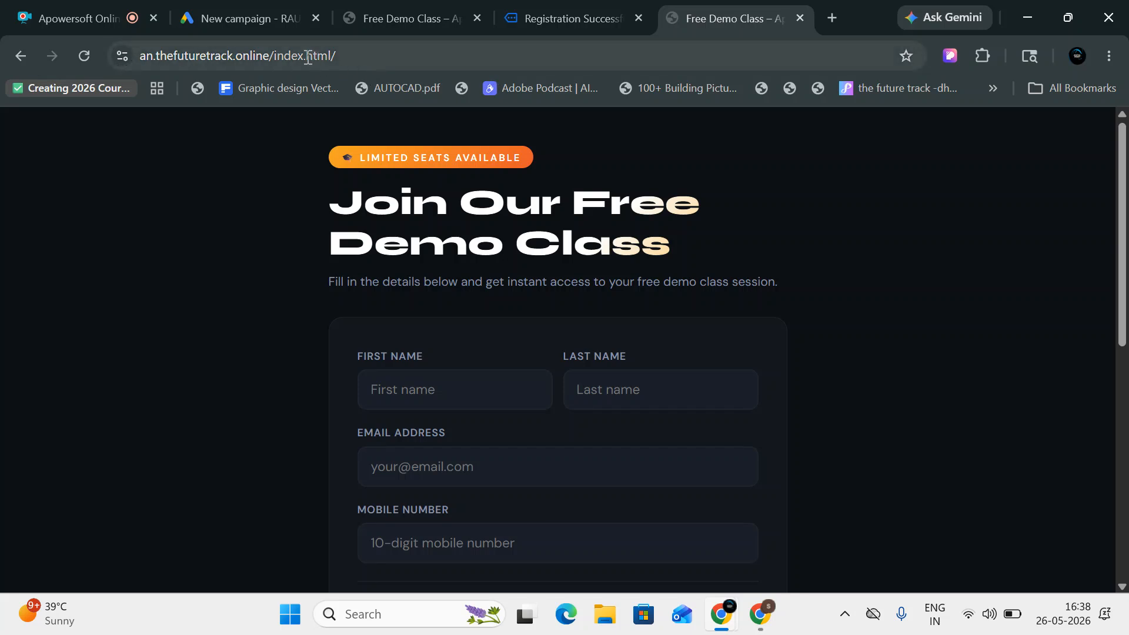
{"action": "left_click_drag", "start_coordinate": [274, 57], "coordinate": [68, 80]}
{"action": "key", "text": "ctrl+c"}
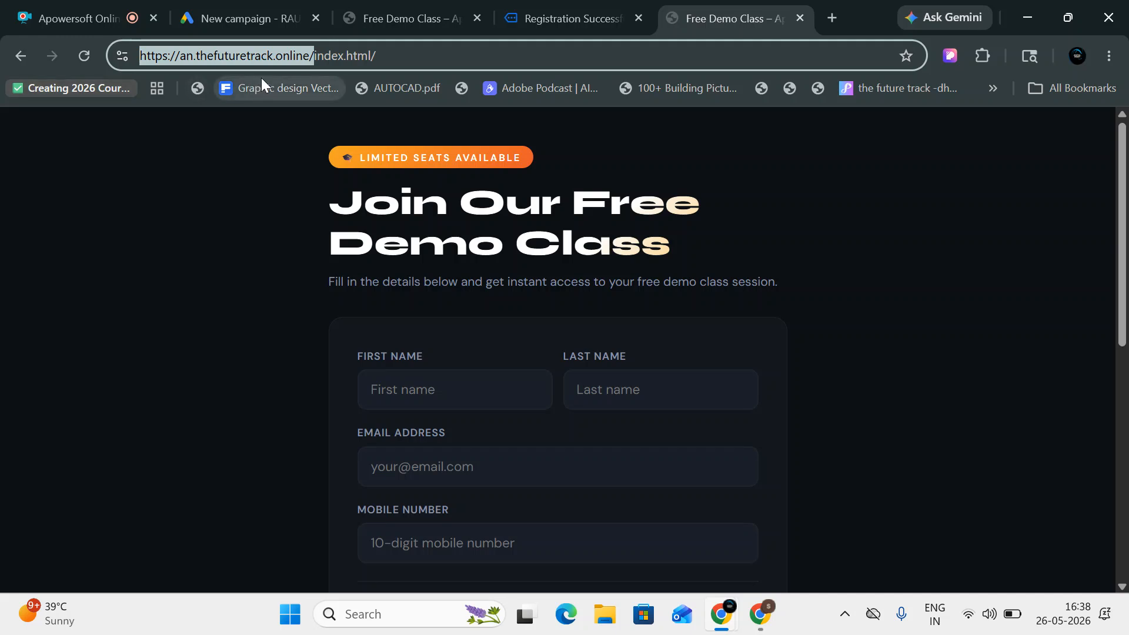
{"action": "left_click", "coordinate": [525, 12]}
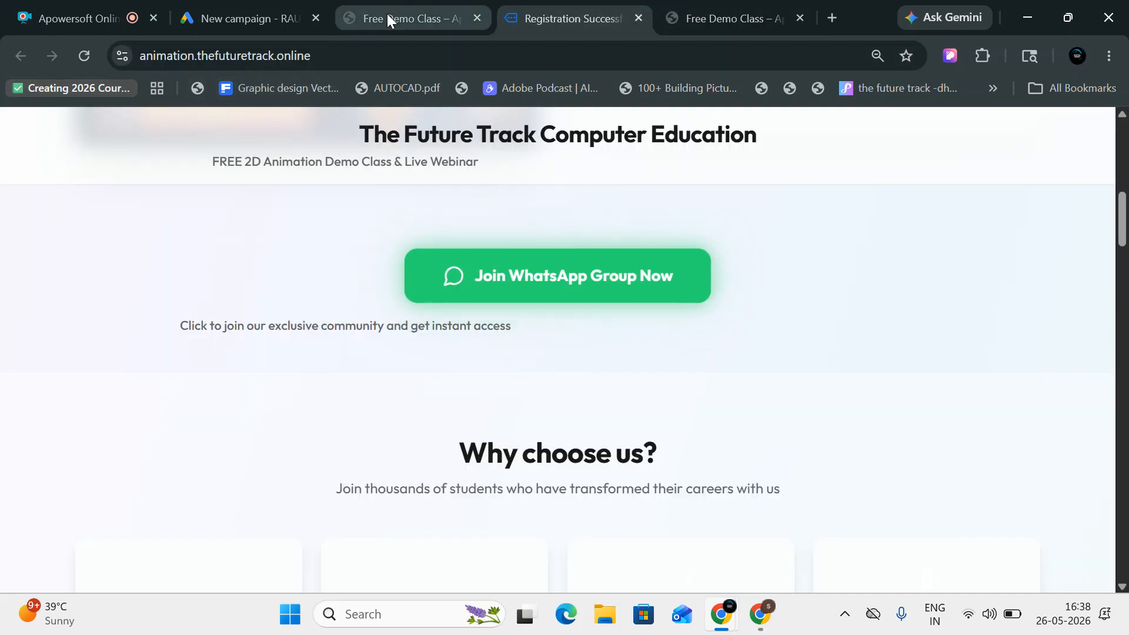
{"action": "left_click", "coordinate": [387, 13]}
{"action": "left_click", "coordinate": [243, 13]}
{"action": "key", "text": "ctrl+v"}
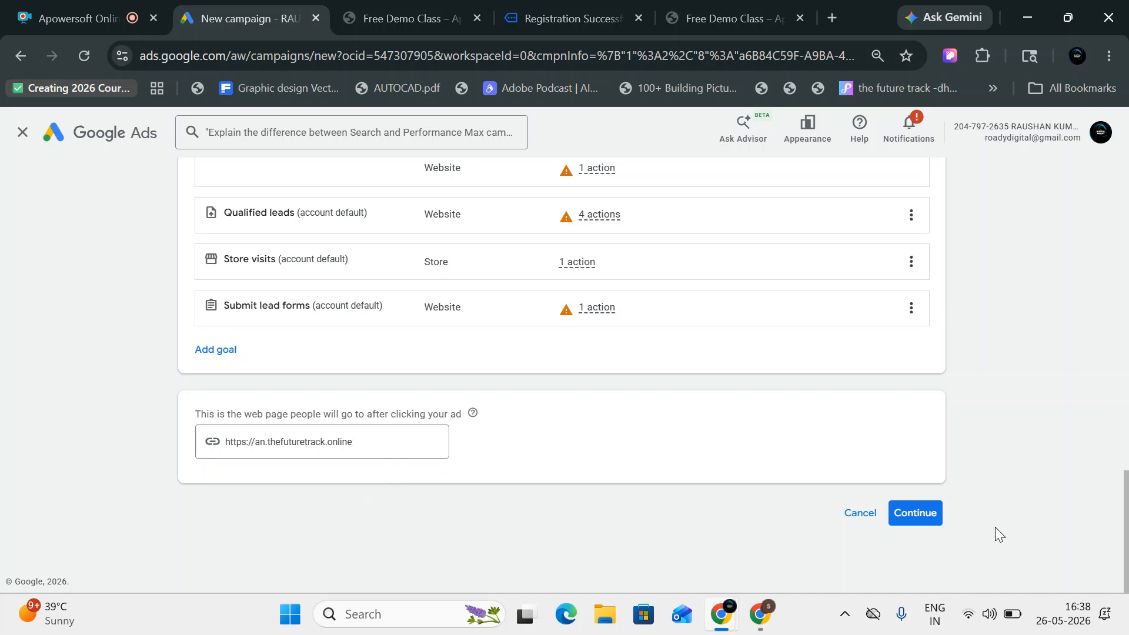
{"action": "left_click", "coordinate": [898, 523]}
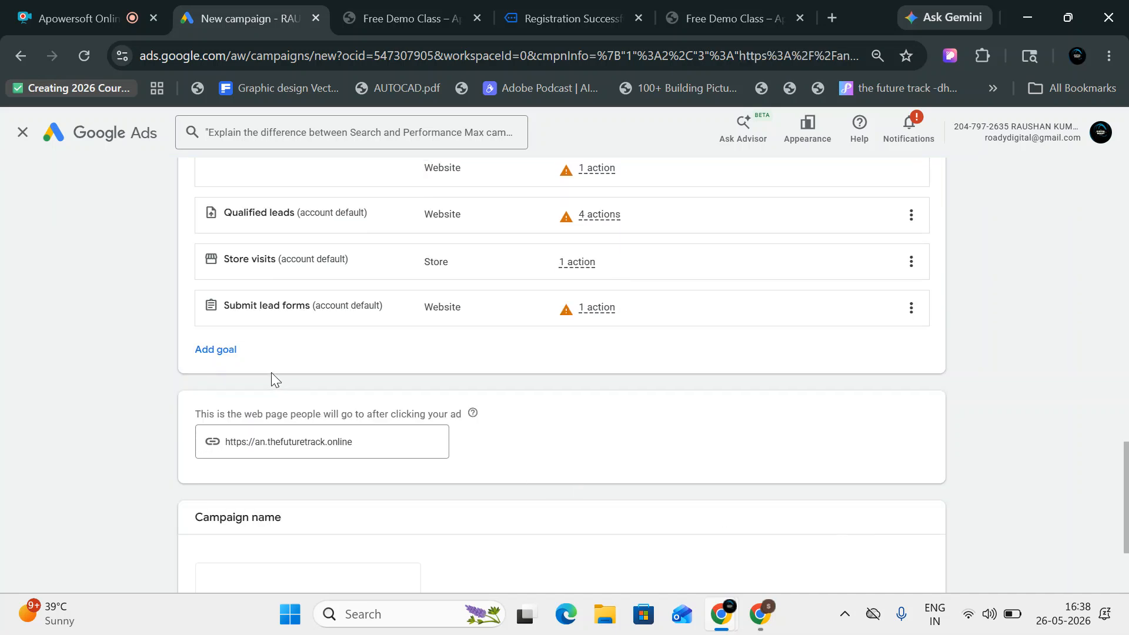
Step: Name the campaign "display ads - animation course" and start it as a new campaign instead of finishing a saved draft
{"action": "scroll", "coordinate": [275, 377], "scroll_direction": "down", "scroll_amount": 3}
{"action": "left_click", "coordinate": [290, 421]}
{"action": "key", "text": "ctrl+a"}
{"action": "type", "text": "disp"}
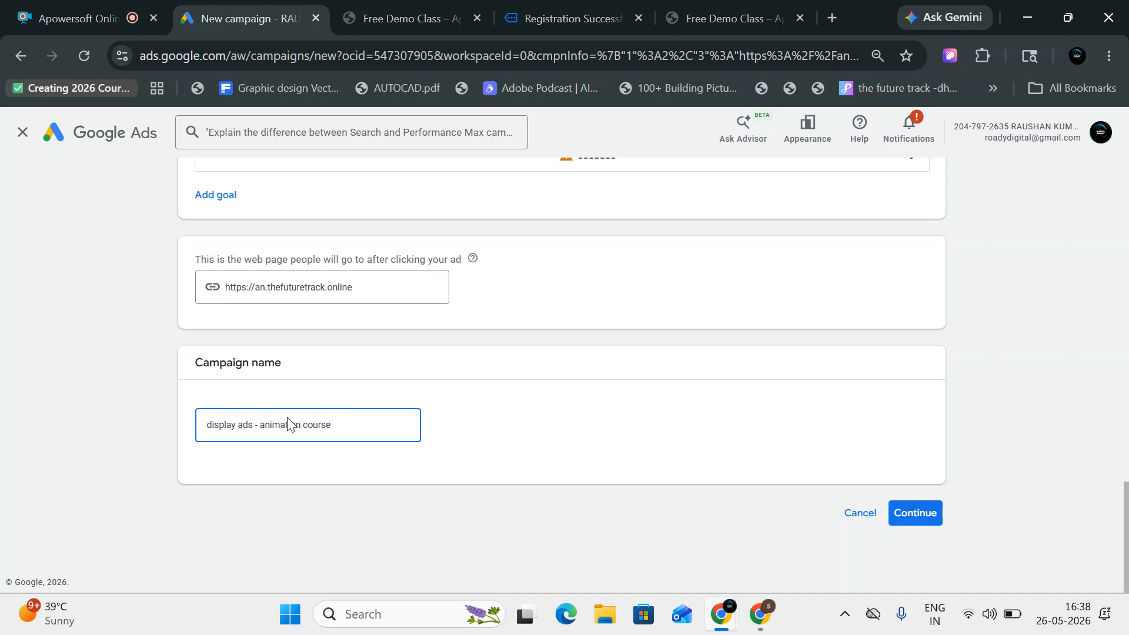
{"action": "left_click", "coordinate": [909, 517]}
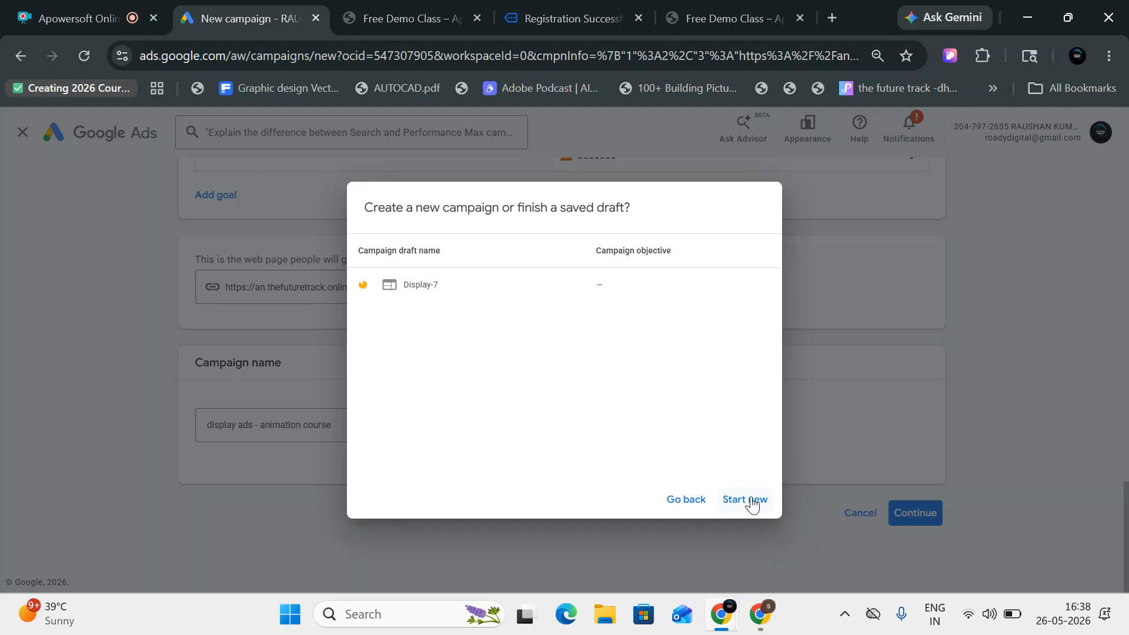
{"action": "left_click", "coordinate": [747, 502]}
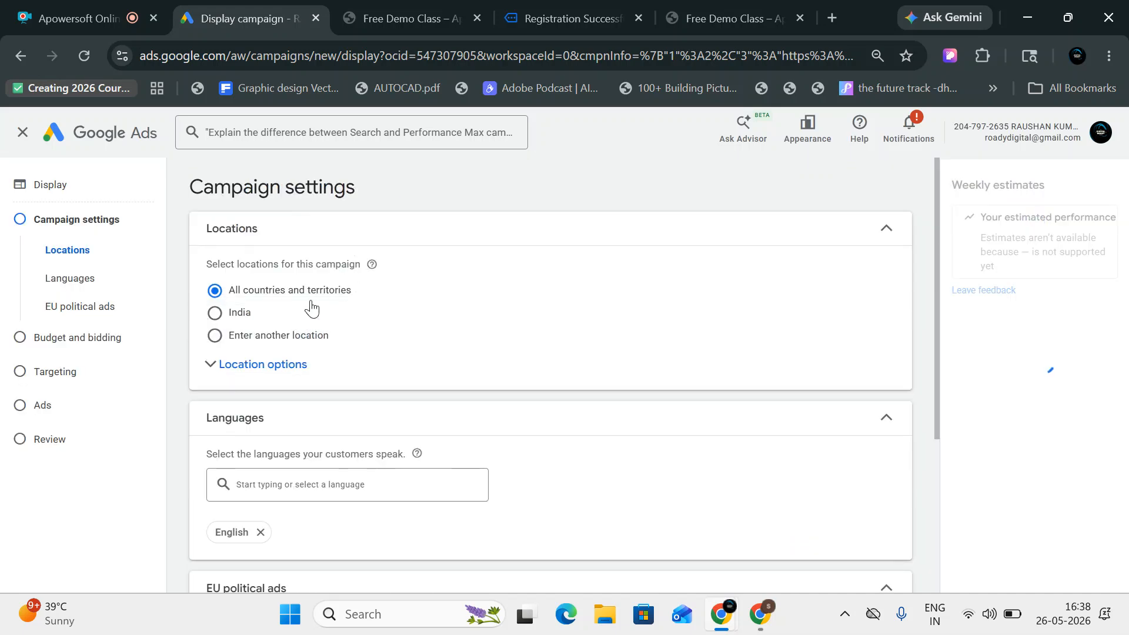
Step: Target another location through the advanced search and include the city of Dhanbad, Jharkhand
{"action": "left_click", "coordinate": [253, 335]}
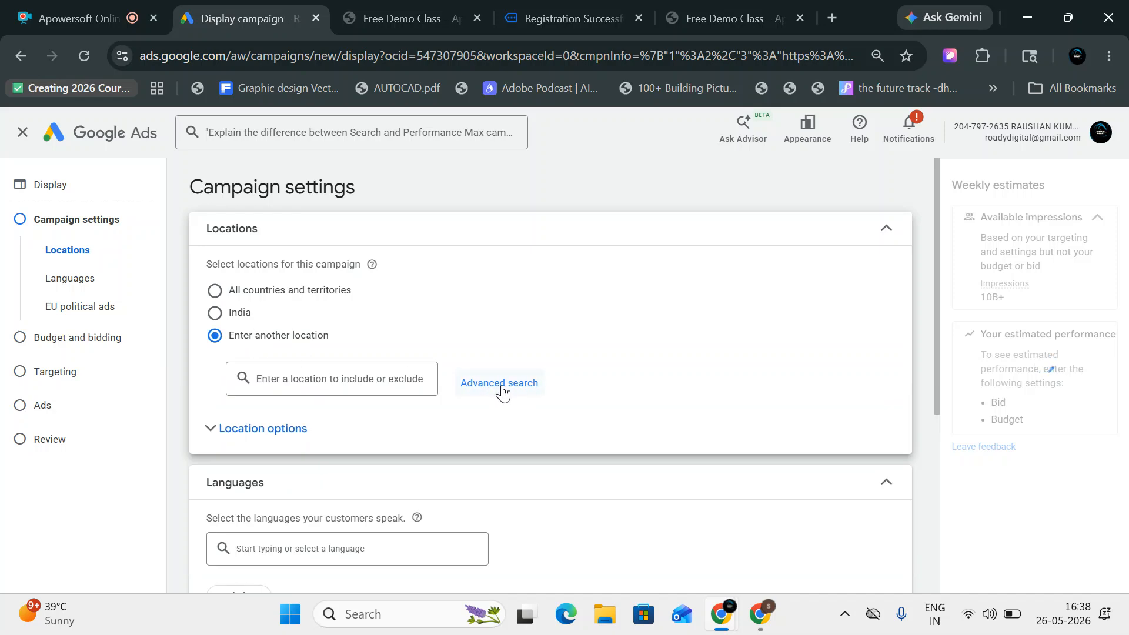
{"action": "left_click", "coordinate": [500, 385]}
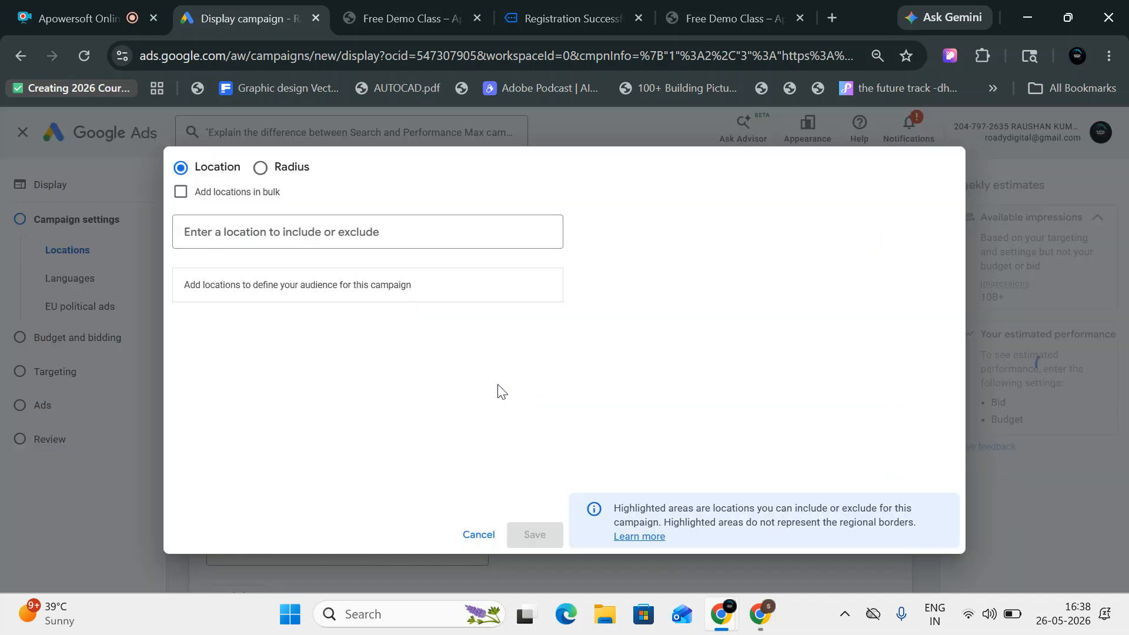
{"action": "left_click", "coordinate": [282, 174]}
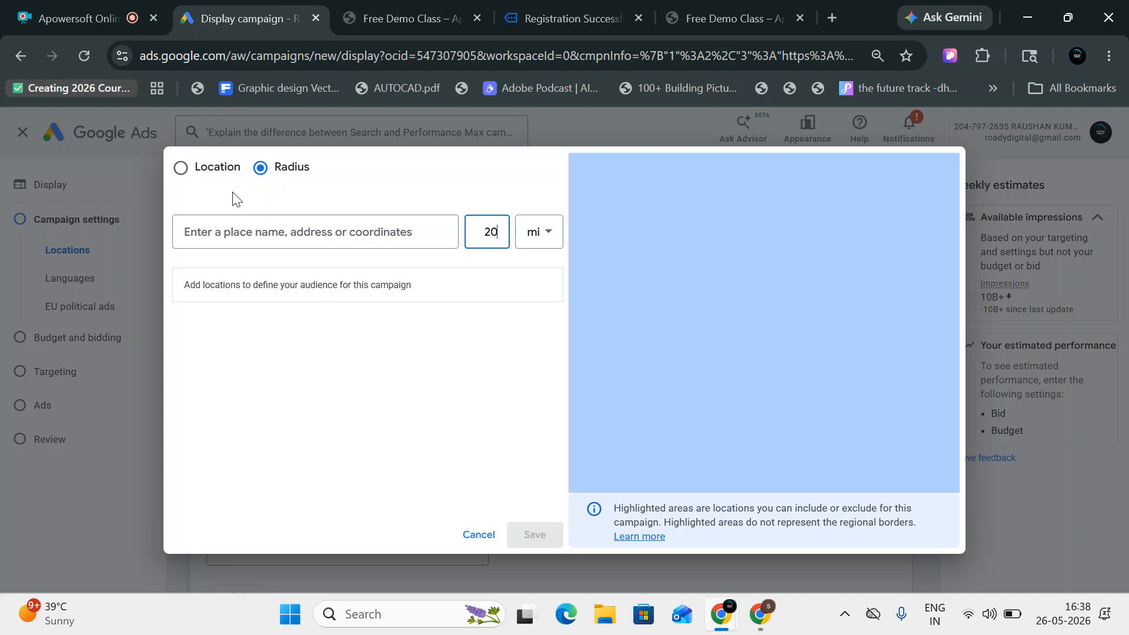
{"action": "left_click", "coordinate": [224, 177]}
{"action": "left_click", "coordinate": [255, 227]}
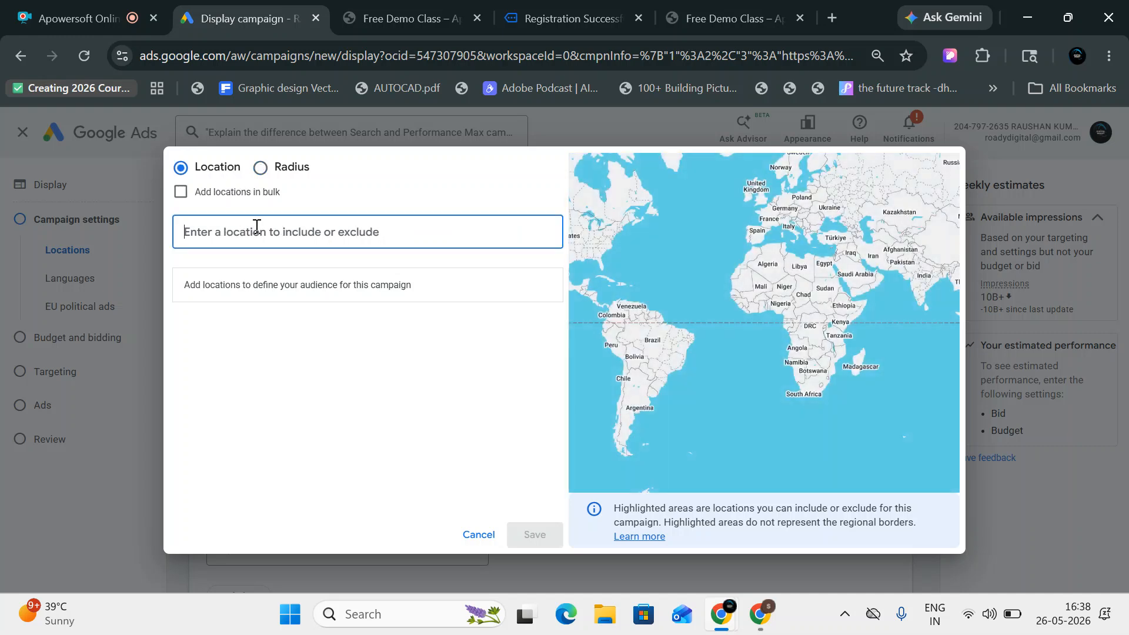
{"action": "type", "text": "dhanbad"}
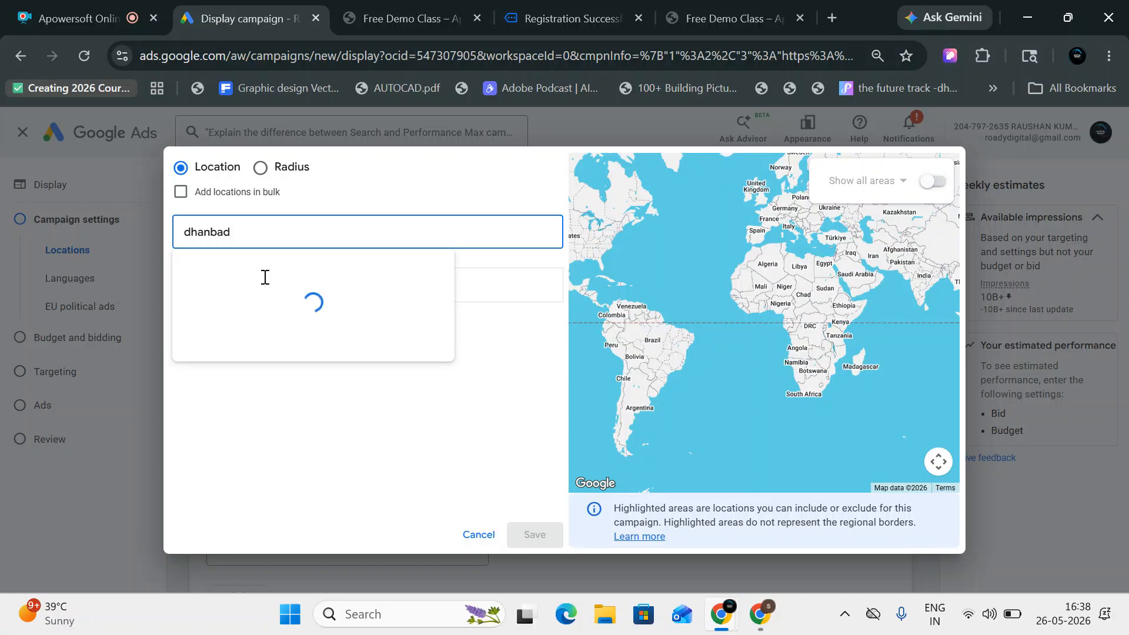
{"action": "left_click", "coordinate": [498, 280]}
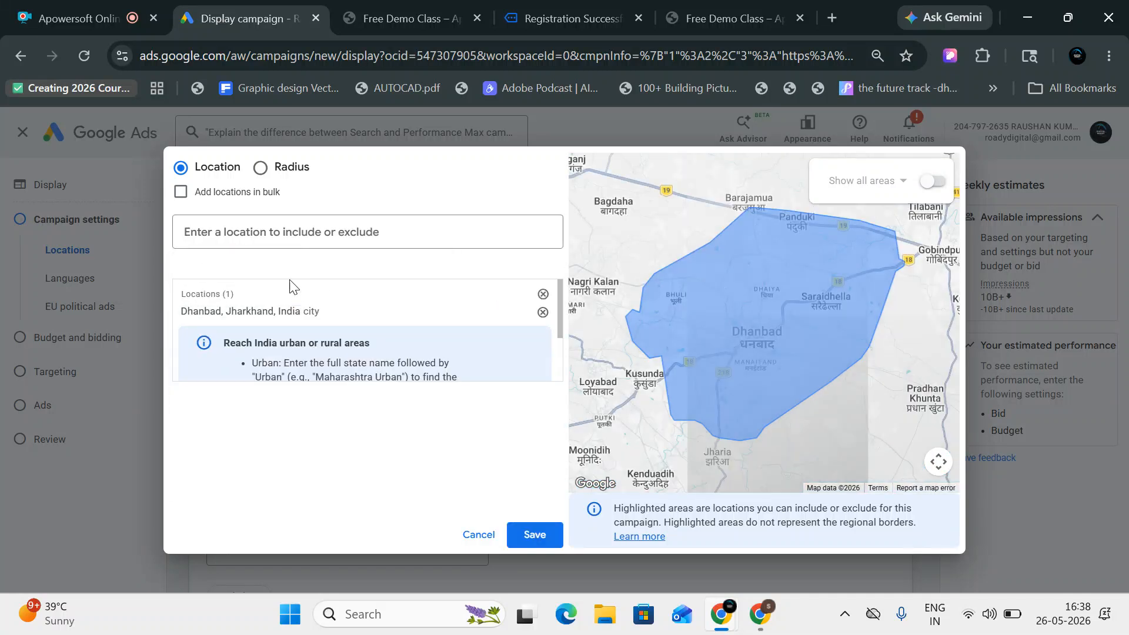
Step: Include the cities Bokaro Steel City, Ranchi and Patna as further target locations
{"action": "type", "text": "bokaro"}
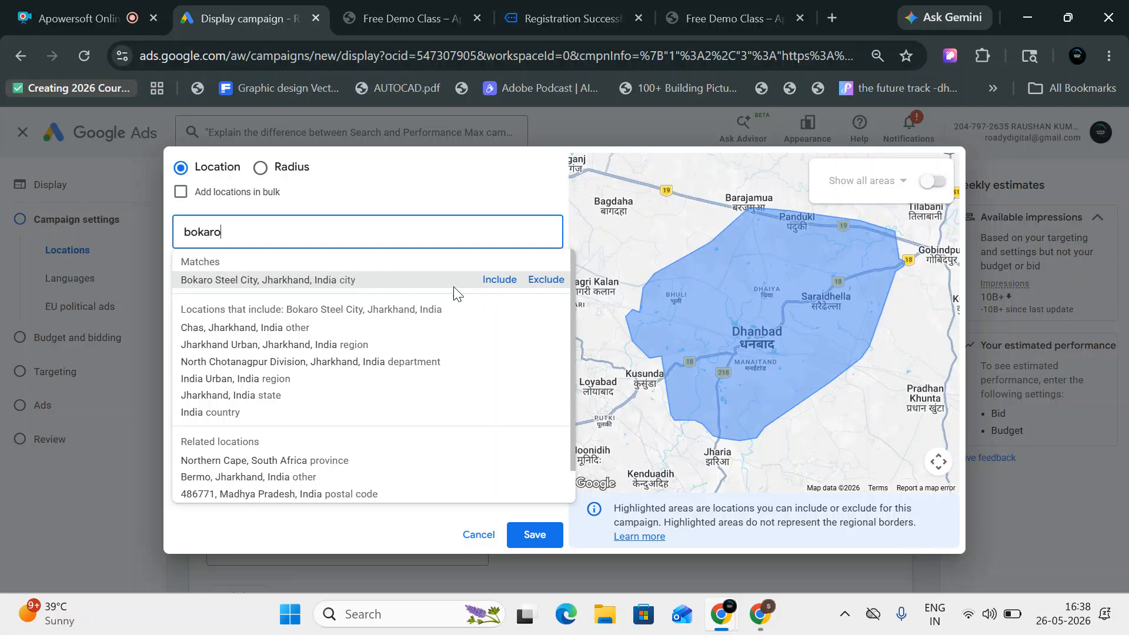
{"action": "left_click", "coordinate": [499, 280]}
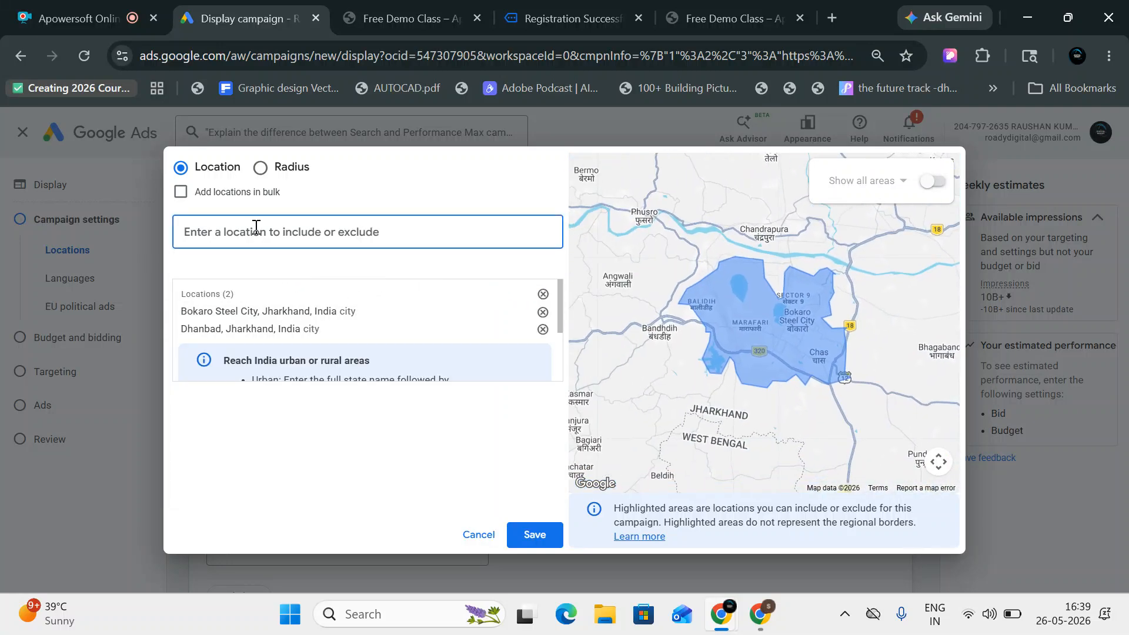
{"action": "type", "text": "ranchi"}
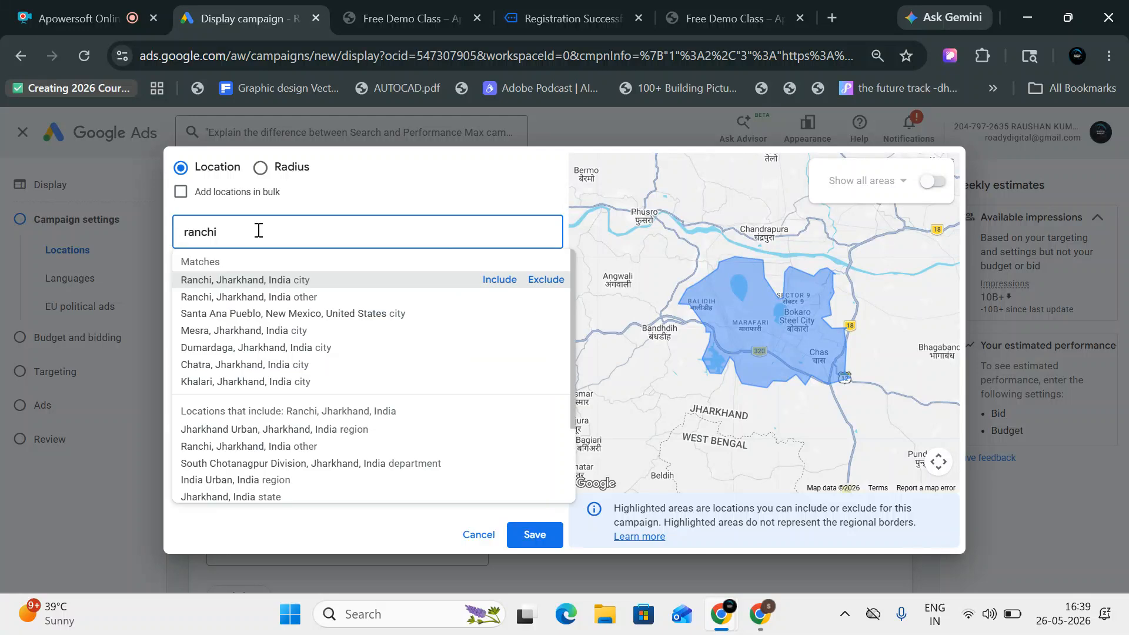
{"action": "left_click", "coordinate": [499, 281]}
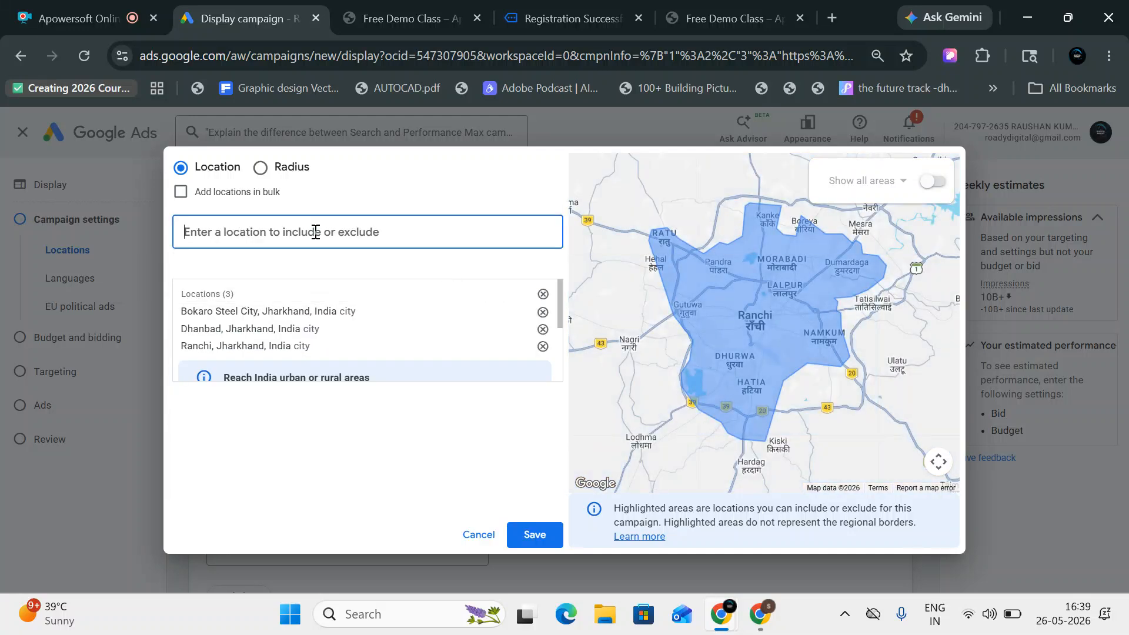
{"action": "type", "text": "patna"}
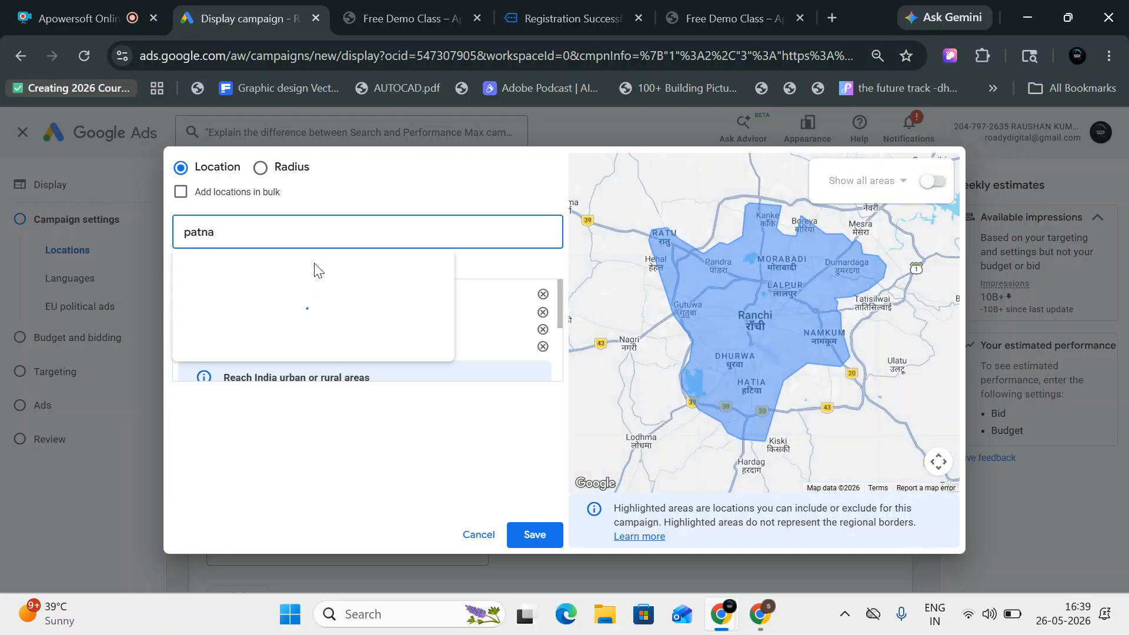
{"action": "left_click", "coordinate": [500, 283]}
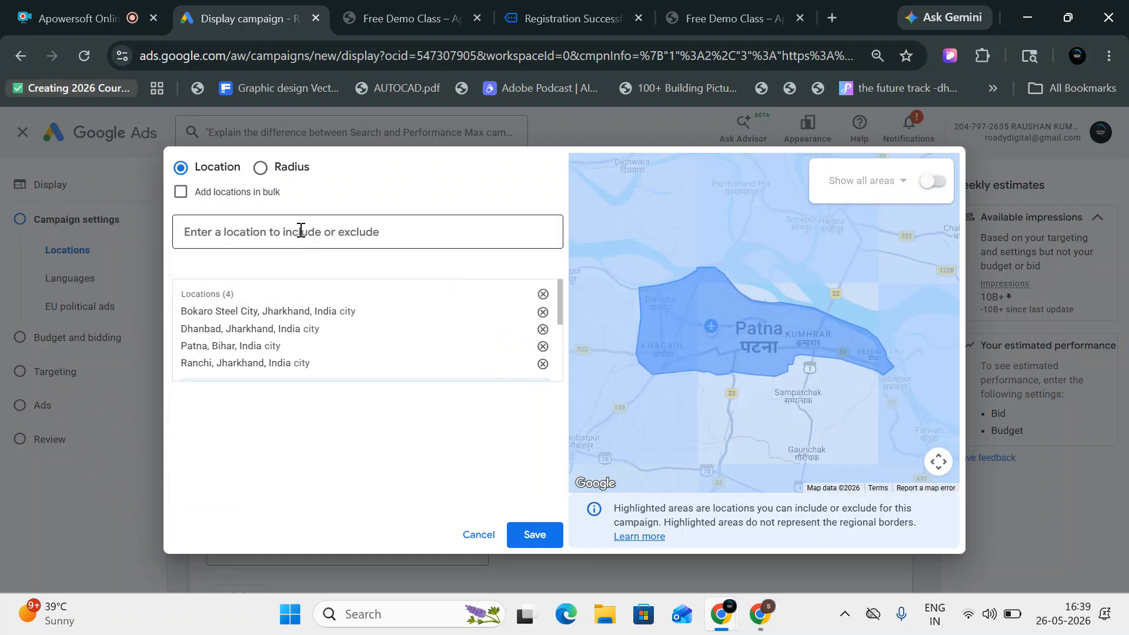
Step: Find Kodarma, Jharkhand in the location search and include it as a further target location
{"action": "type", "text": "jam"}
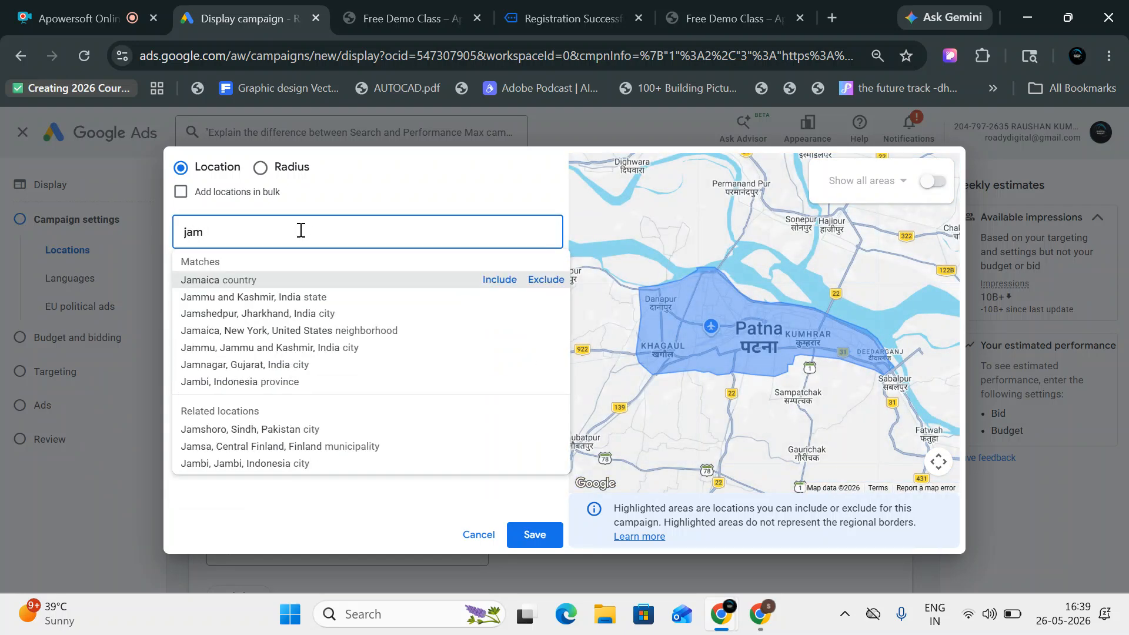
{"action": "type", "text": "esh"}
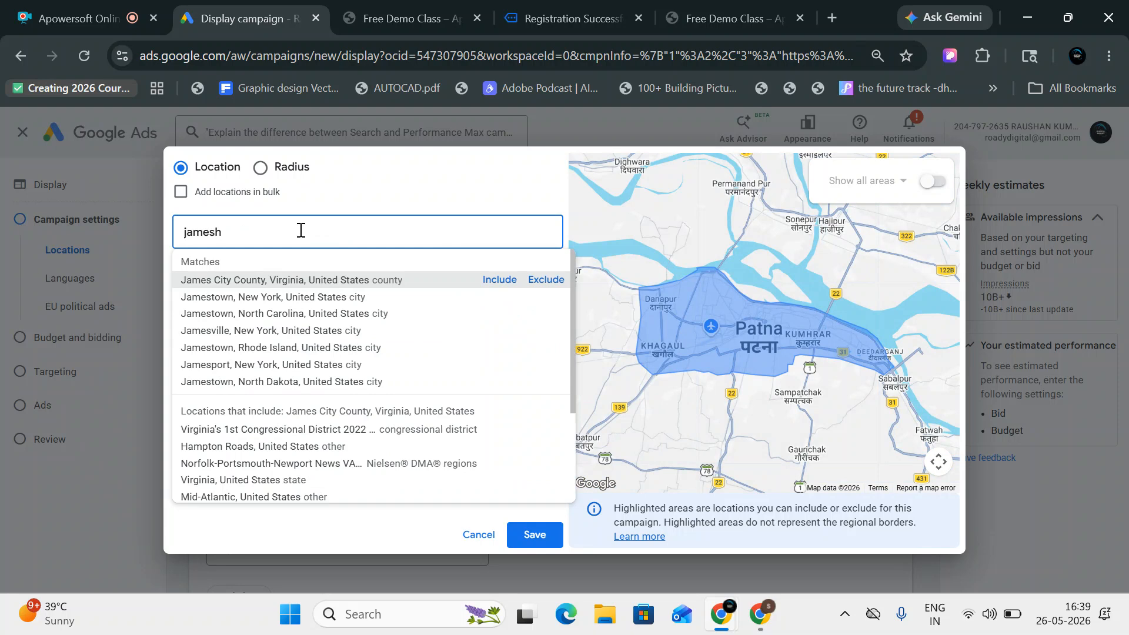
{"action": "key", "text": "ctrl+a"}
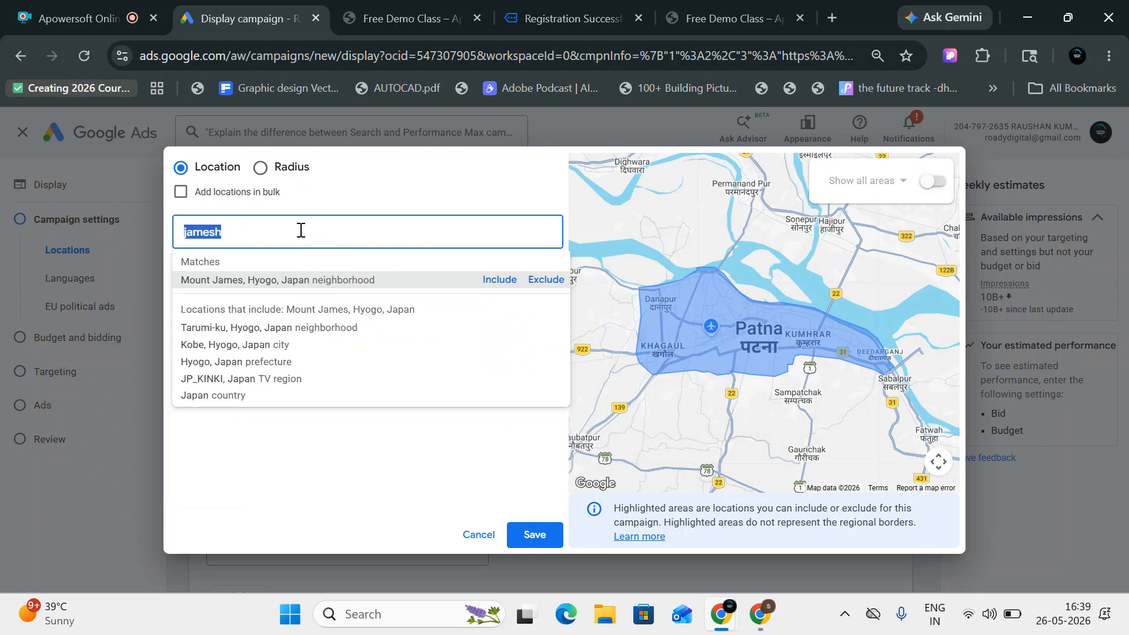
{"action": "type", "text": "kodram"}
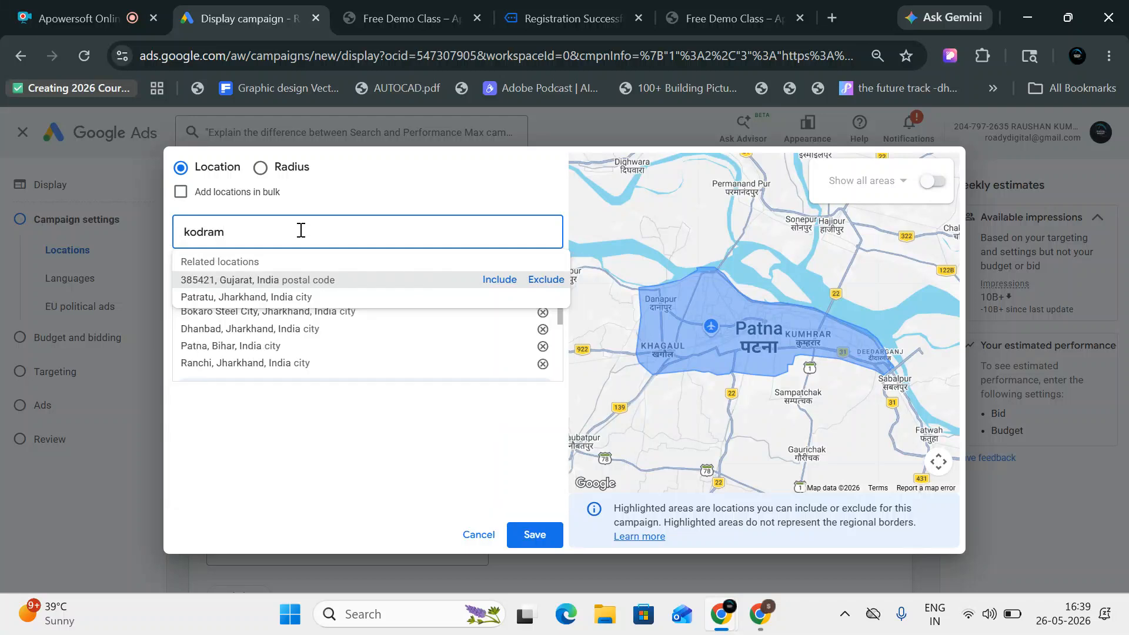
{"action": "key", "text": "ctrl+a"}
{"action": "type", "text": "kod"}
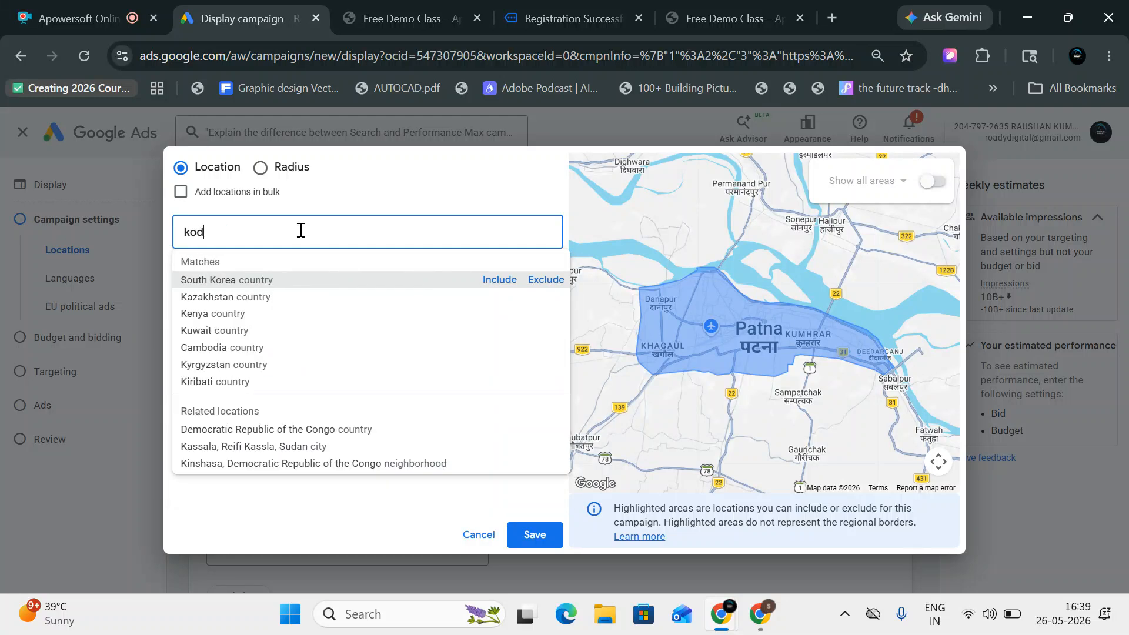
{"action": "type", "text": "rma"}
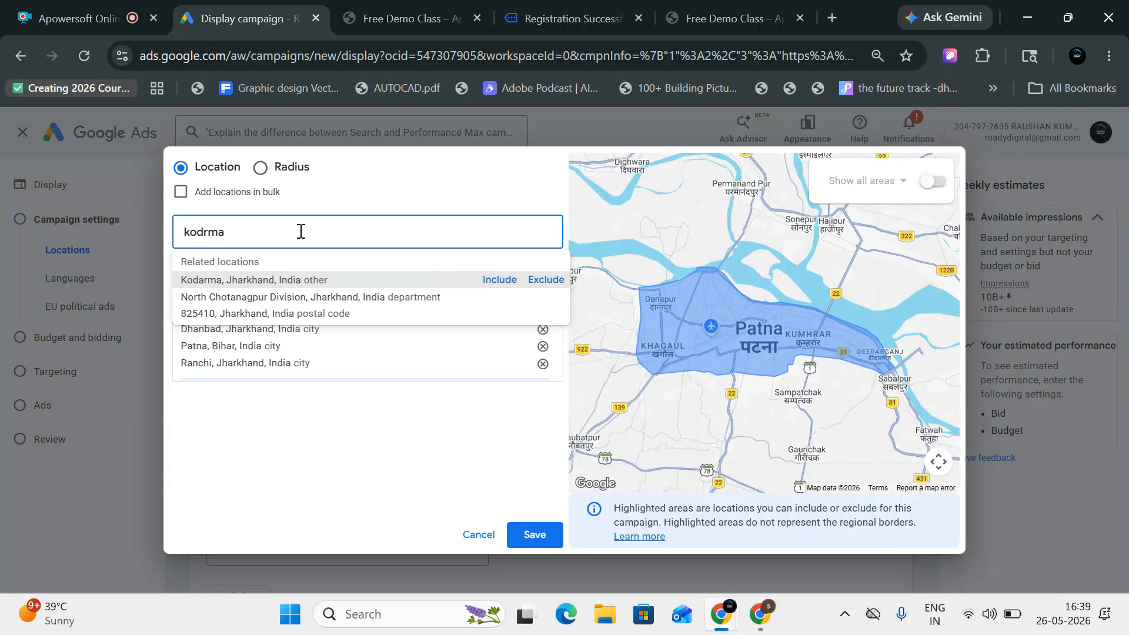
{"action": "left_click", "coordinate": [500, 279]}
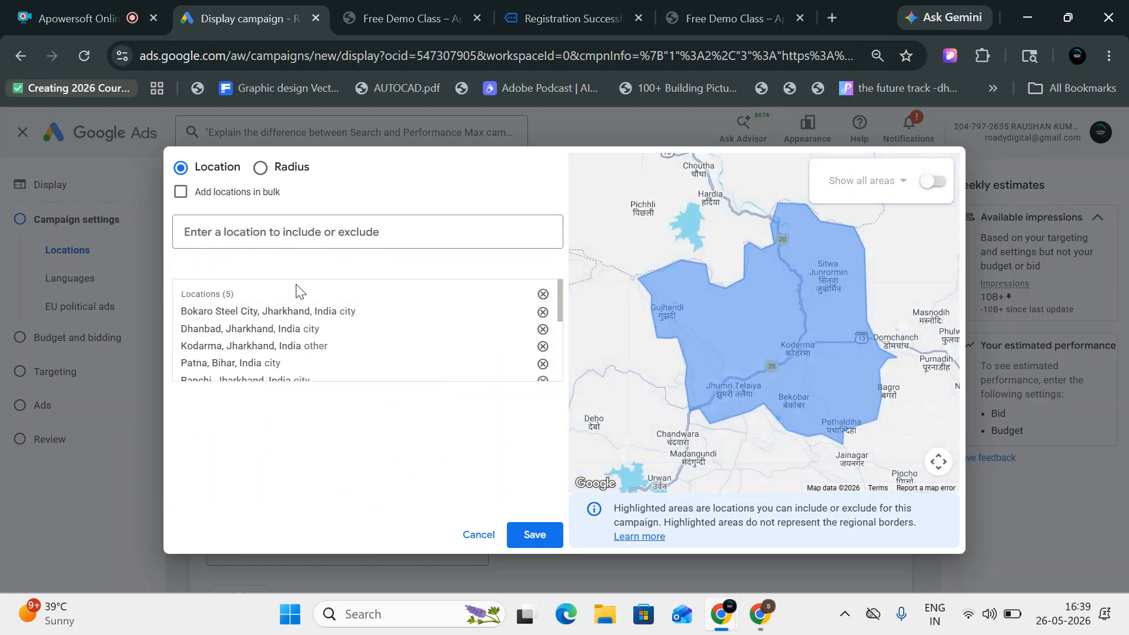
{"action": "left_click", "coordinate": [289, 238]}
{"action": "type", "text": "ja"}
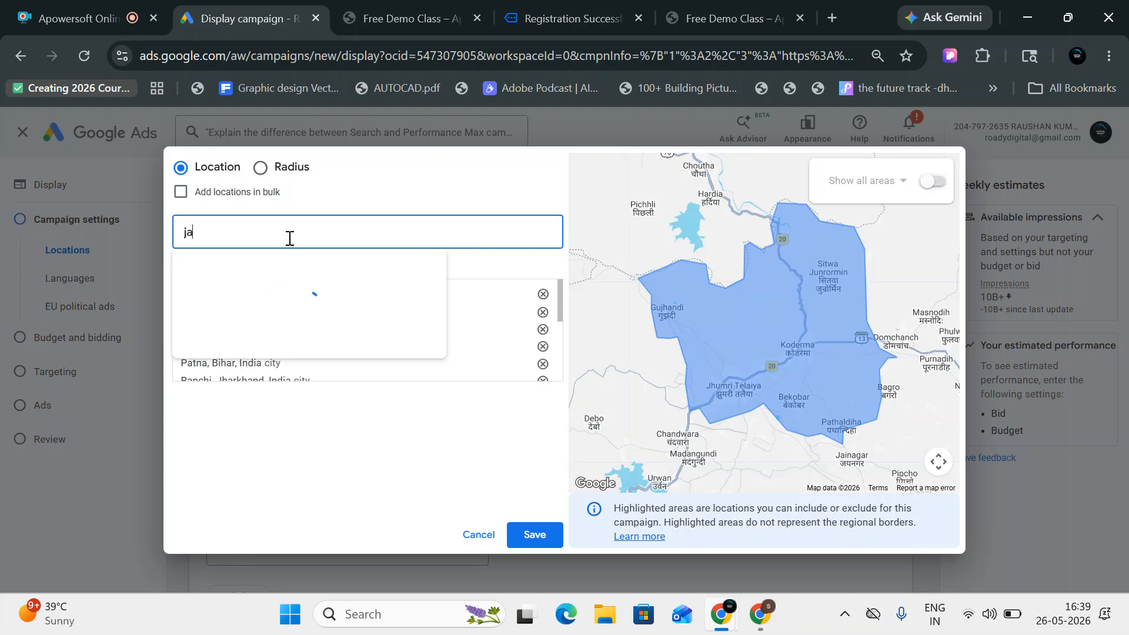
{"action": "type", "text": "me"}
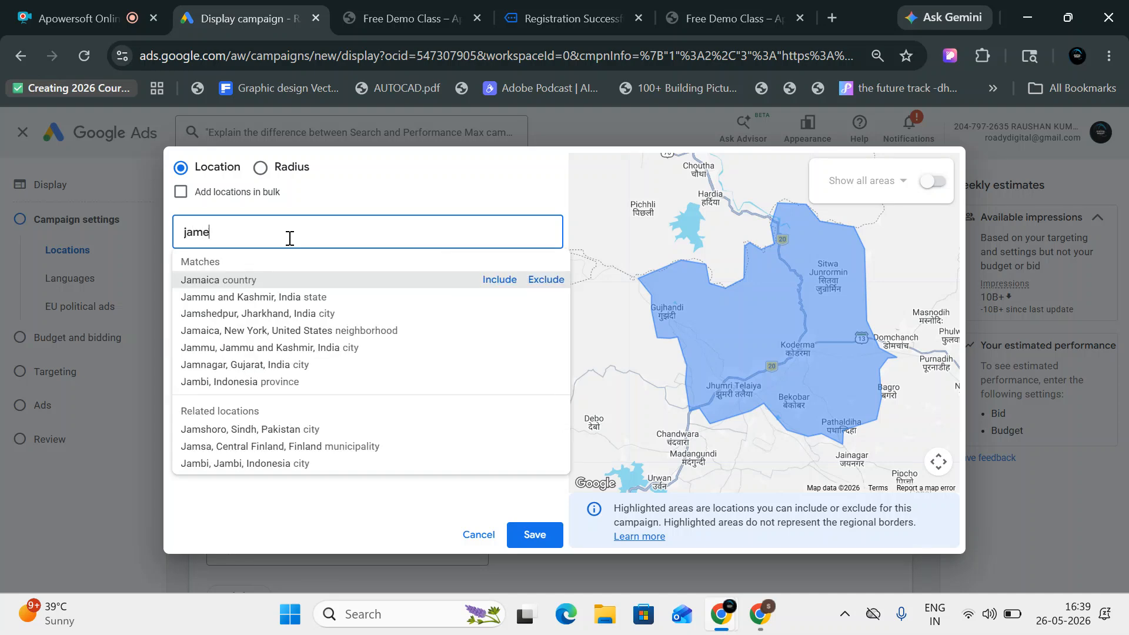
{"action": "type", "text": "shu"}
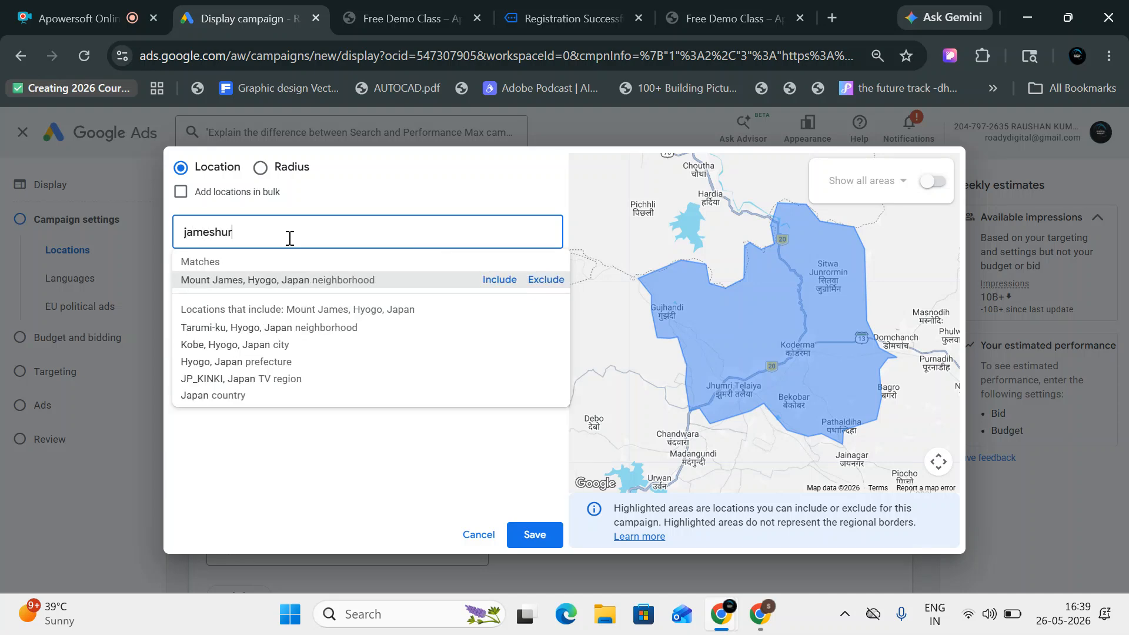
{"action": "type", "text": "r"}
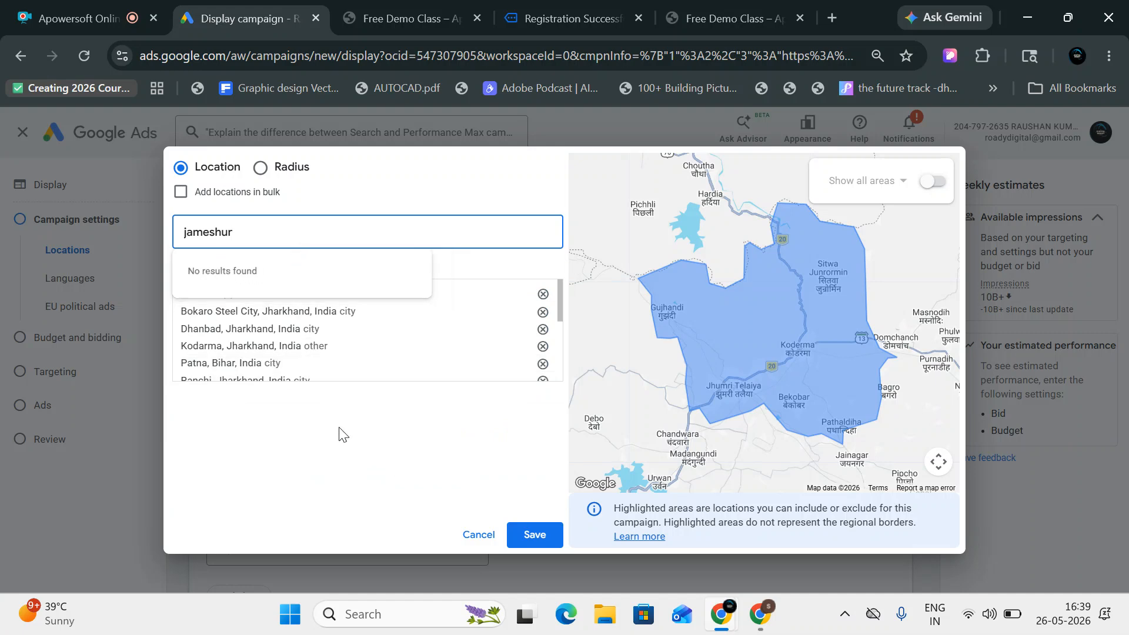
{"action": "key", "text": "Escape"}
Step: Reopen the advanced location search and include the city of Dhanbad, Jharkhand
{"action": "scroll", "coordinate": [464, 358], "scroll_direction": "down", "scroll_amount": 3}
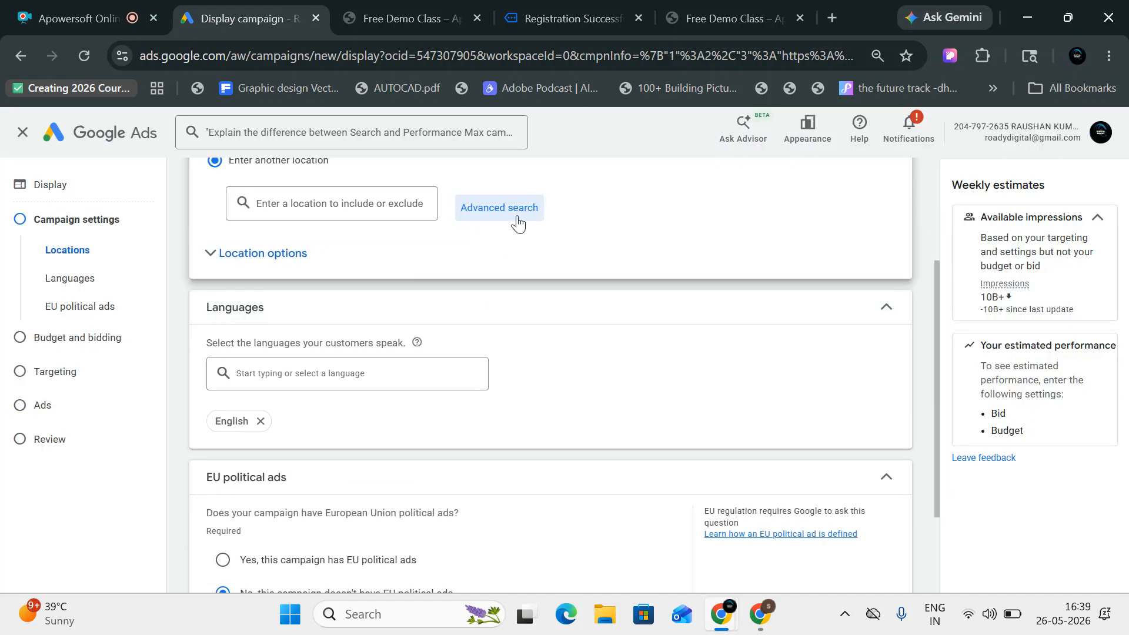
{"action": "left_click", "coordinate": [510, 207]}
{"action": "left_click", "coordinate": [335, 239]}
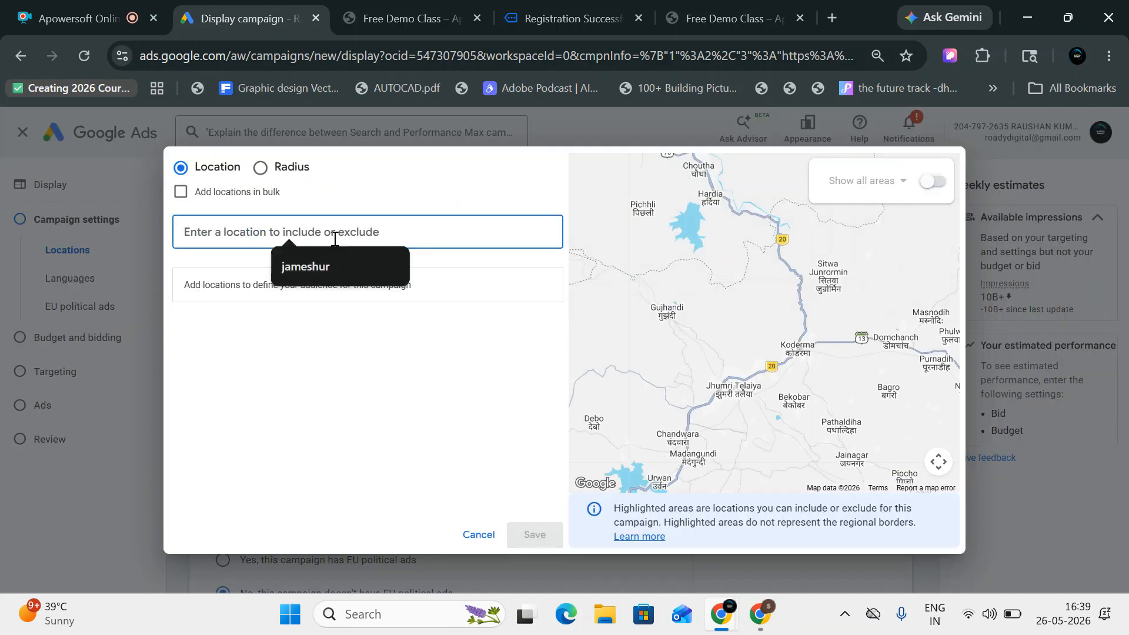
{"action": "left_click", "coordinate": [312, 265]}
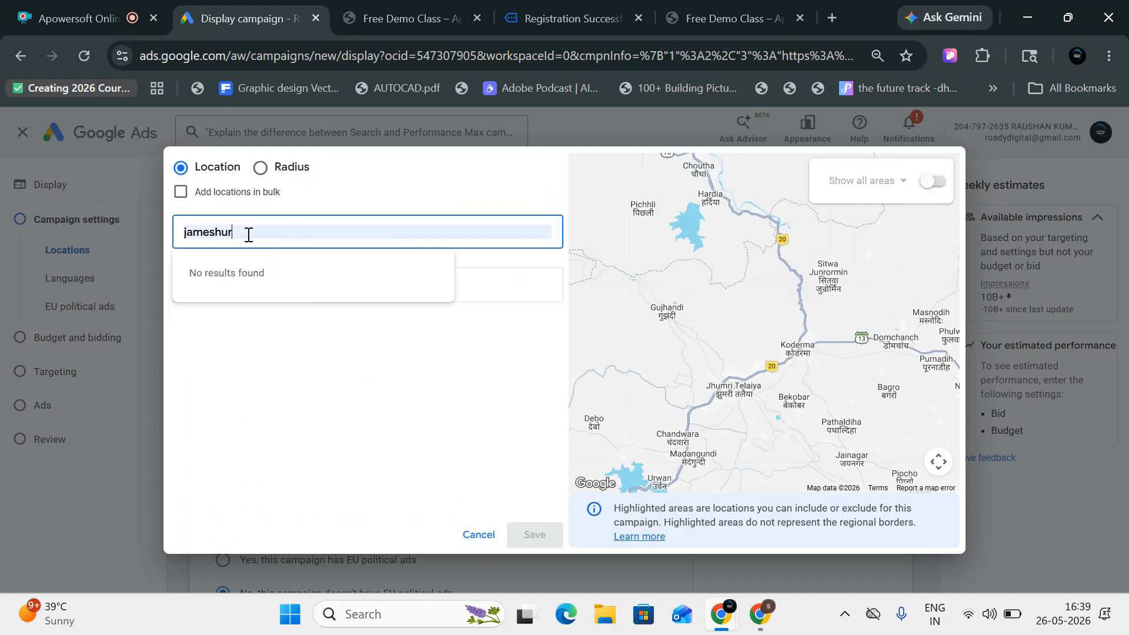
{"action": "left_click_drag", "start_coordinate": [248, 235], "coordinate": [169, 238]}
{"action": "key", "text": "BackSpace"}
{"action": "type", "text": "da"}
{"action": "key", "text": "BackSpace"}
{"action": "key", "text": "BackSpace"}
{"action": "type", "text": "dhanbad"}
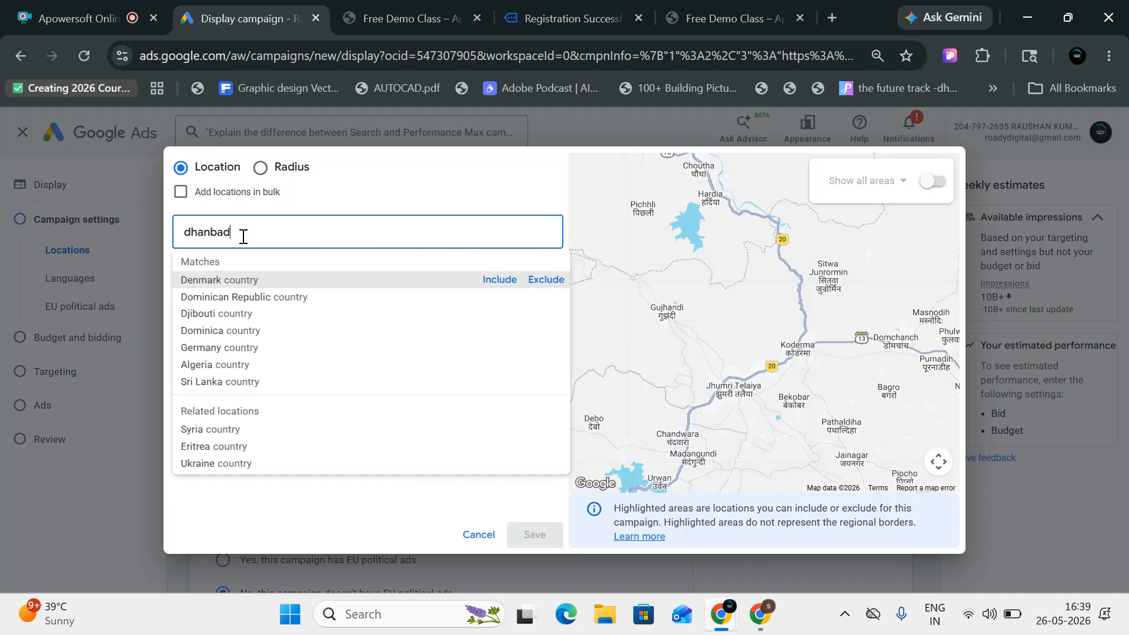
{"action": "left_click", "coordinate": [262, 277]}
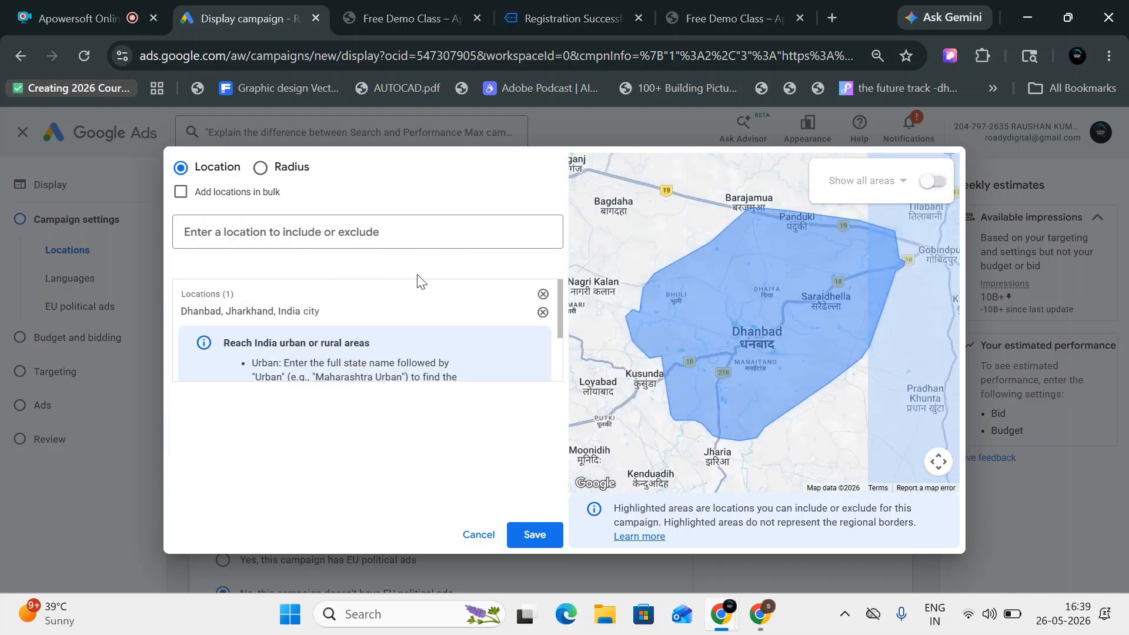
Step: Find Bokaro in the location search and include Bokaro Steel City, Jharkhand as a target city
{"action": "left_click", "coordinate": [378, 238]}
{"action": "type", "text": "bijari"}
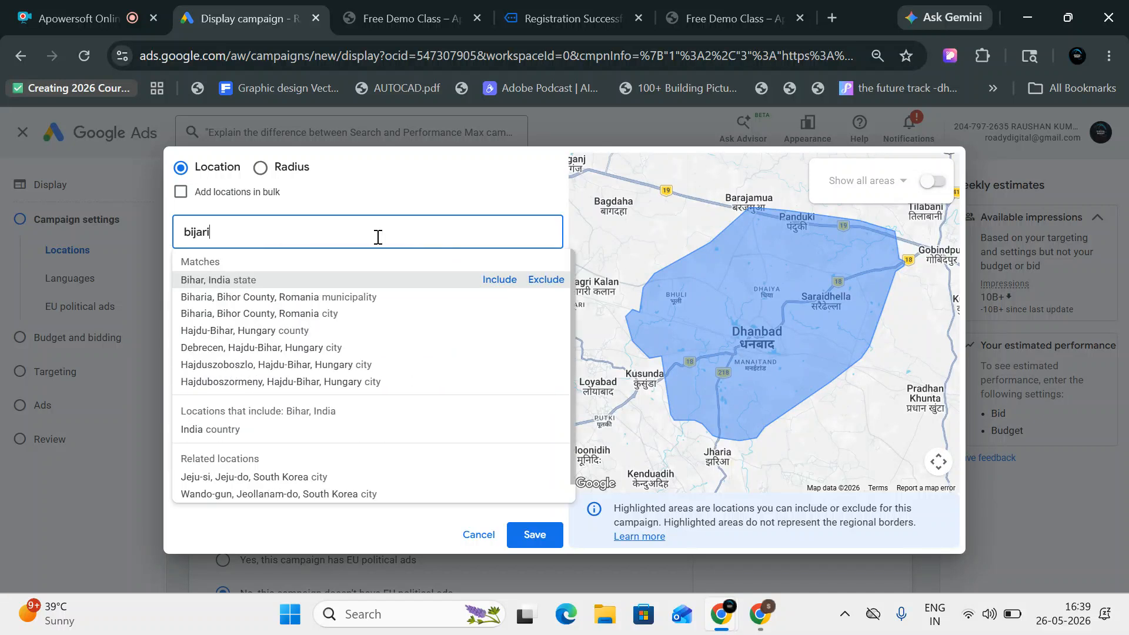
{"action": "key", "text": "ctrl+a"}
{"action": "type", "text": "bokaro"}
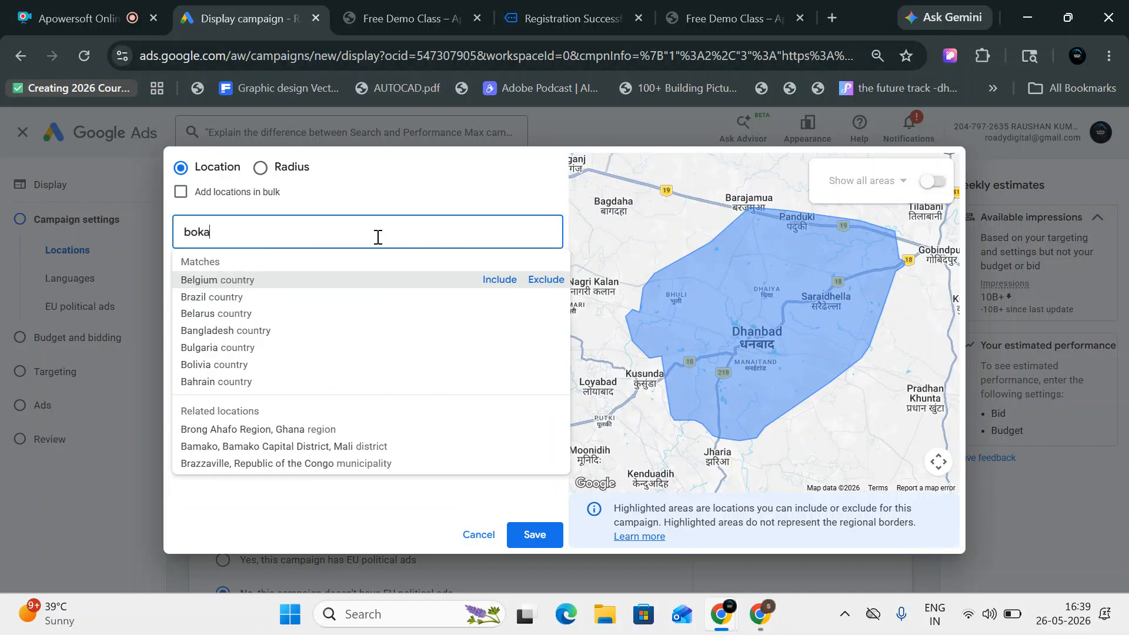
{"action": "left_click", "coordinate": [498, 280]}
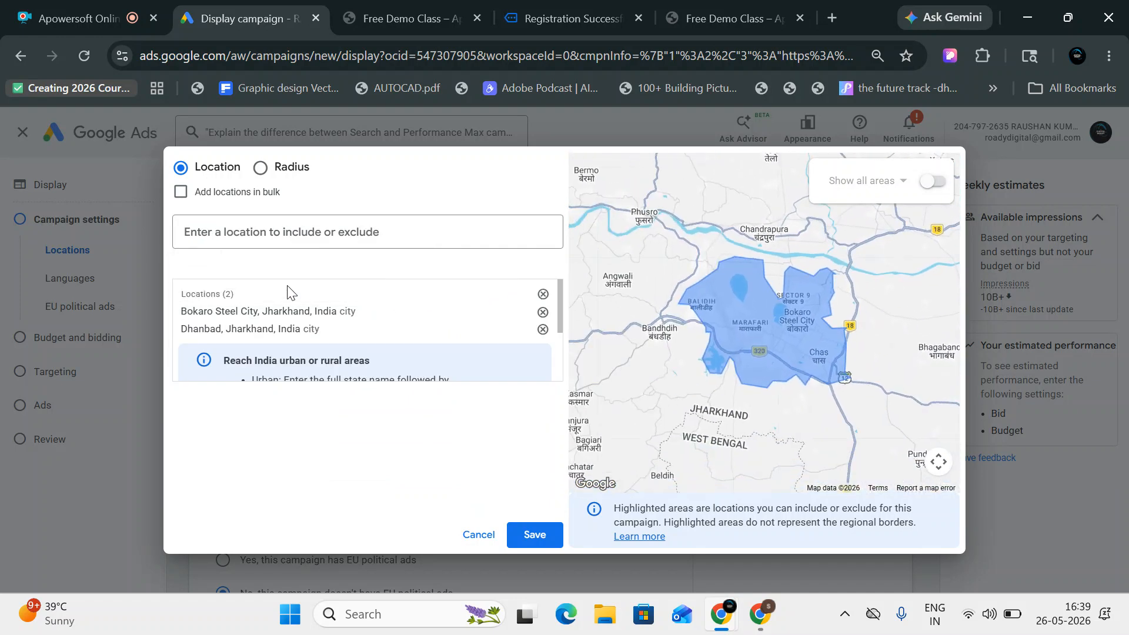
Step: Include the city of Ranchi, Jharkhand and dismiss the tip about reaching India urban or rural areas
{"action": "left_click", "coordinate": [218, 235]}
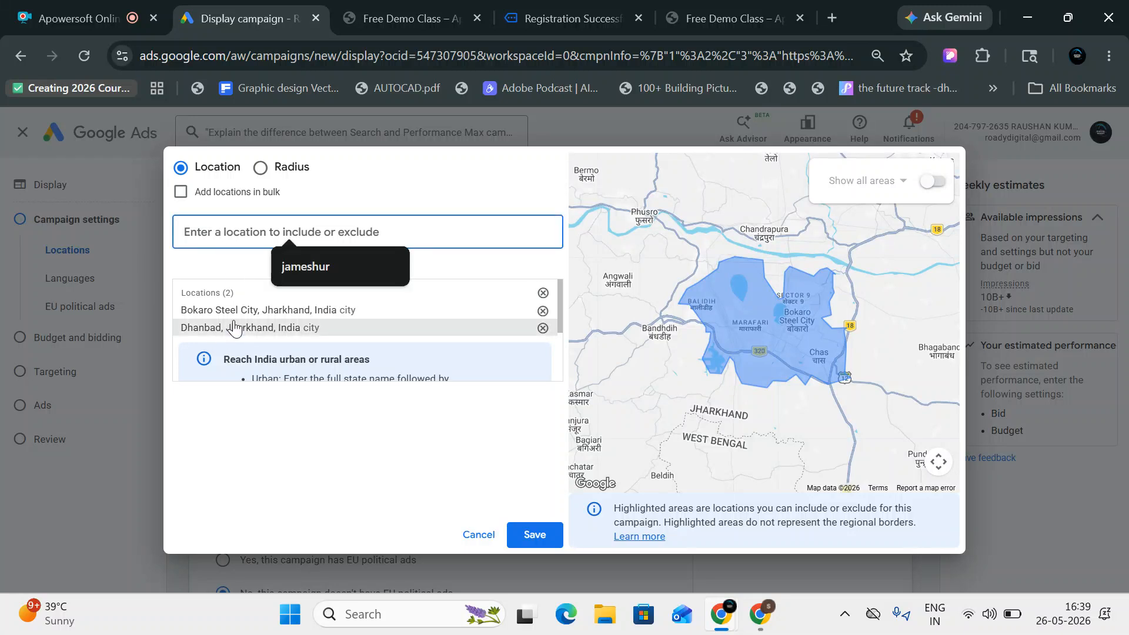
{"action": "scroll", "coordinate": [234, 328], "scroll_direction": "down", "scroll_amount": 2}
{"action": "type", "text": "ranchi"}
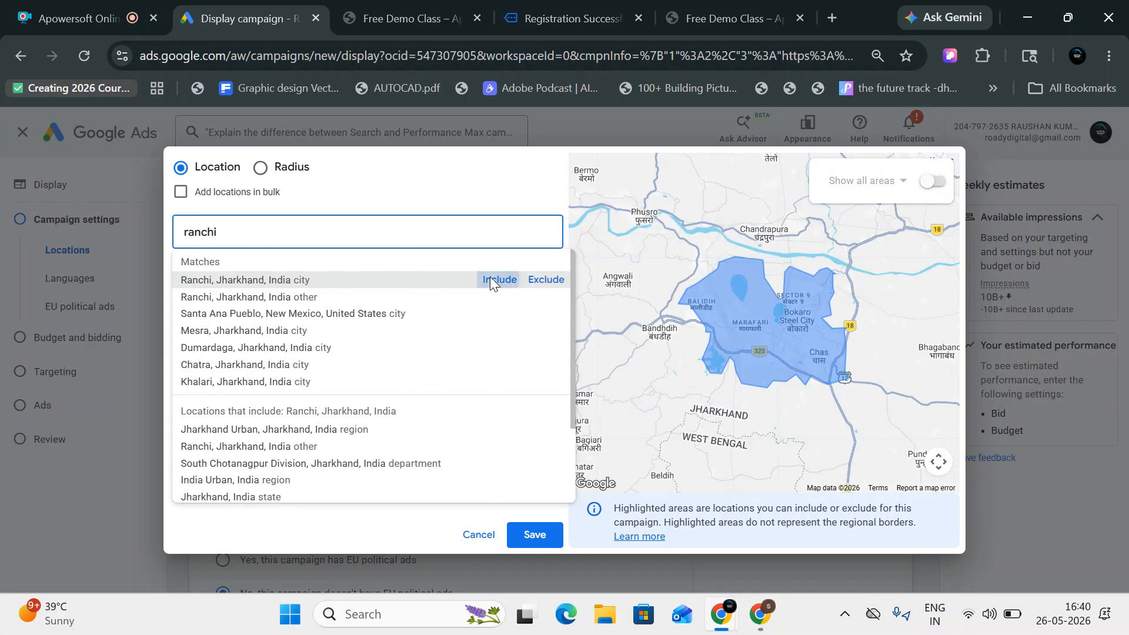
{"action": "left_click", "coordinate": [491, 280]}
{"action": "left_click", "coordinate": [285, 230]}
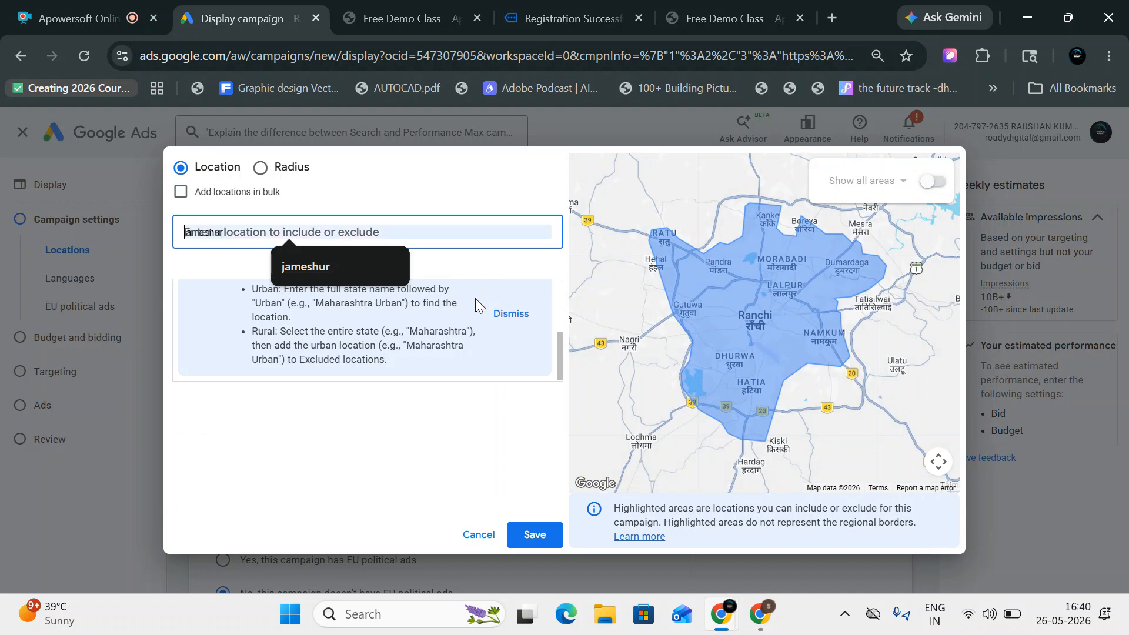
{"action": "left_click", "coordinate": [506, 312]}
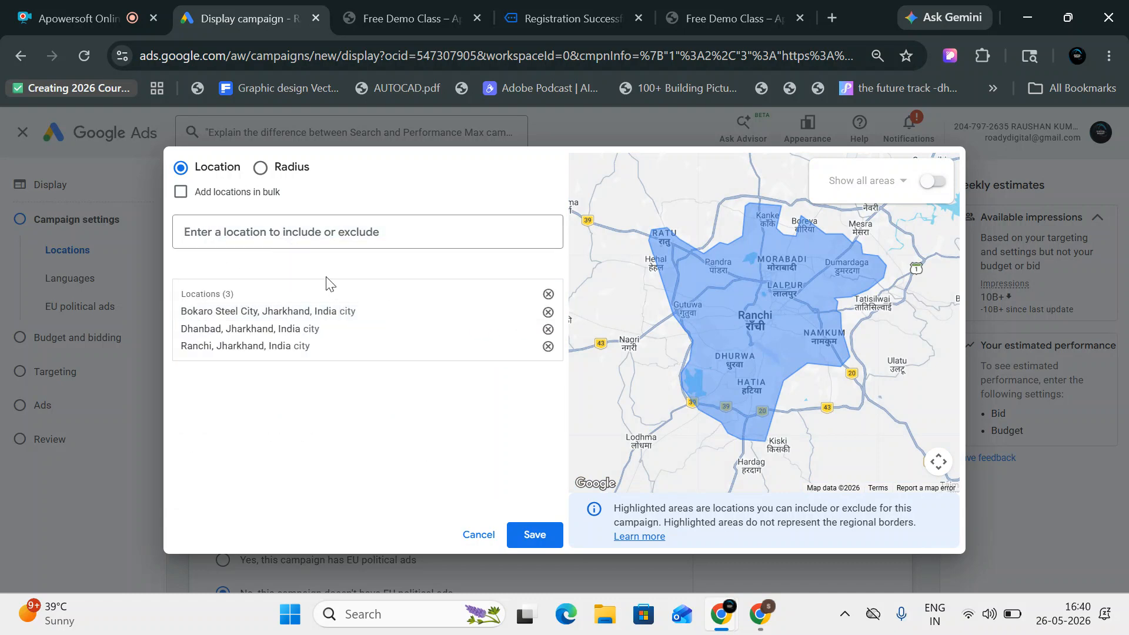
Step: Find Jamshedpur, Jharkhand in the location search and include the city as a target
{"action": "left_click", "coordinate": [298, 233]}
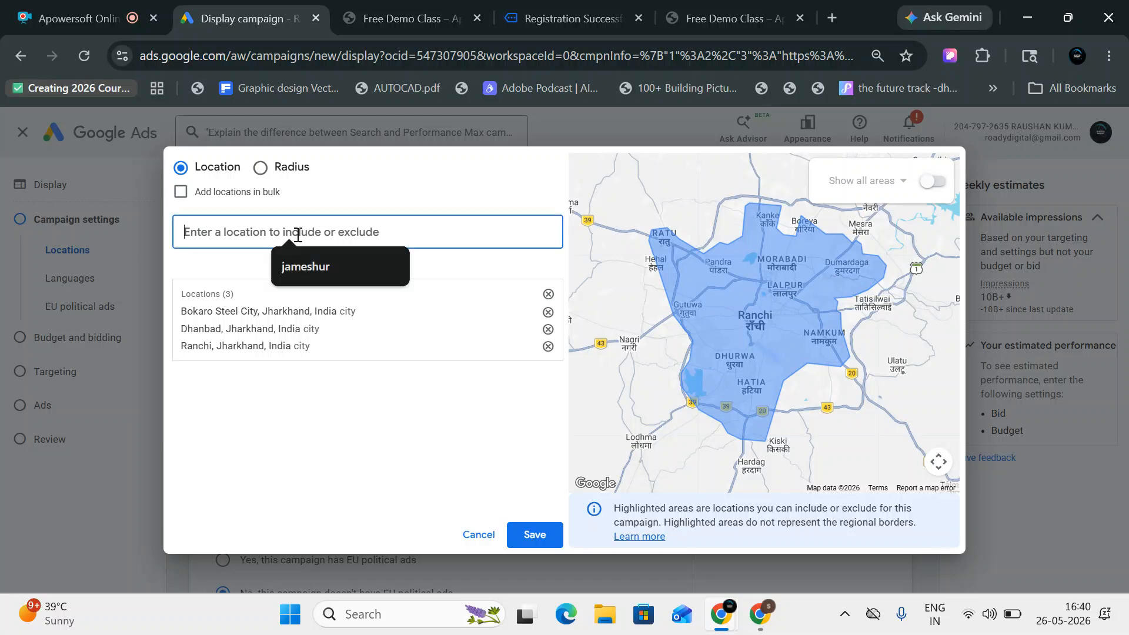
{"action": "type", "text": "ja"}
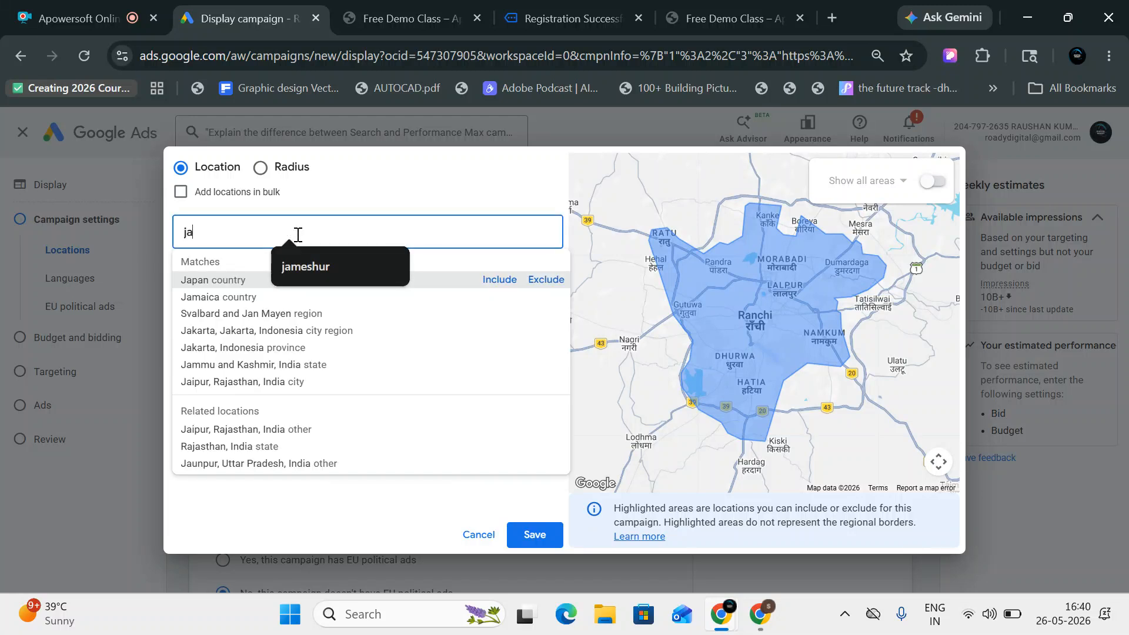
{"action": "type", "text": "m"}
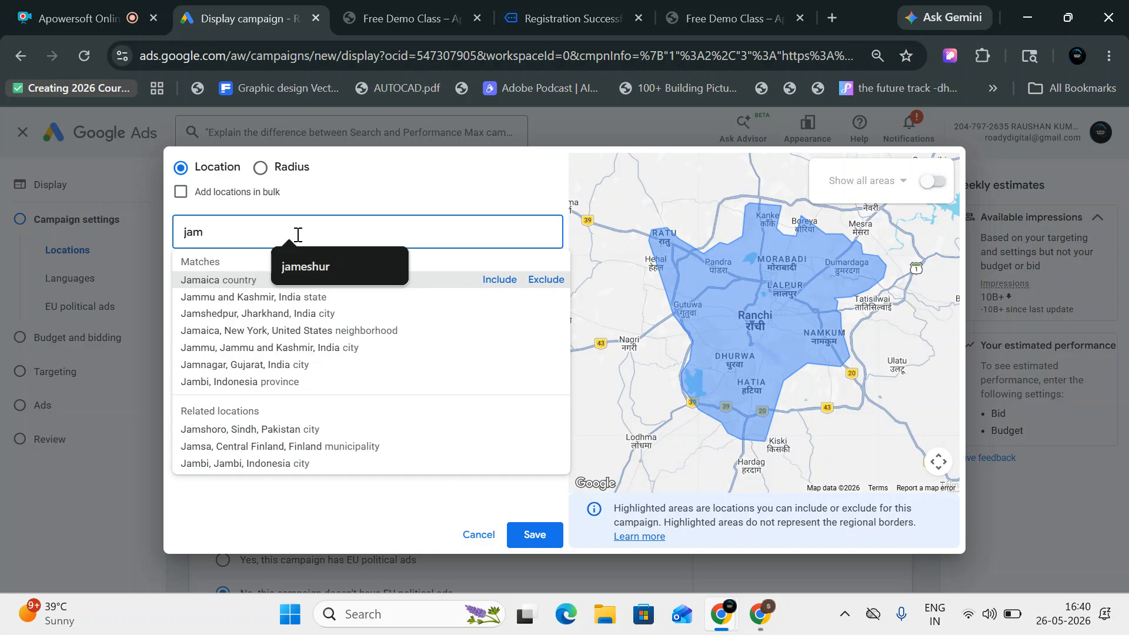
{"action": "type", "text": "shed"}
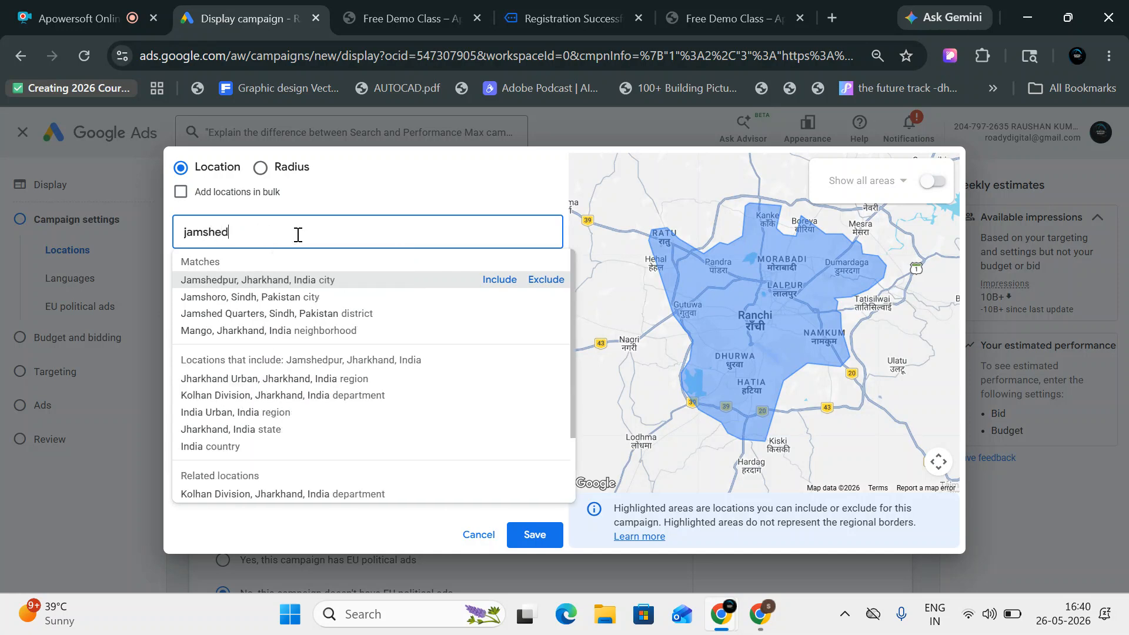
{"action": "left_click", "coordinate": [513, 280]}
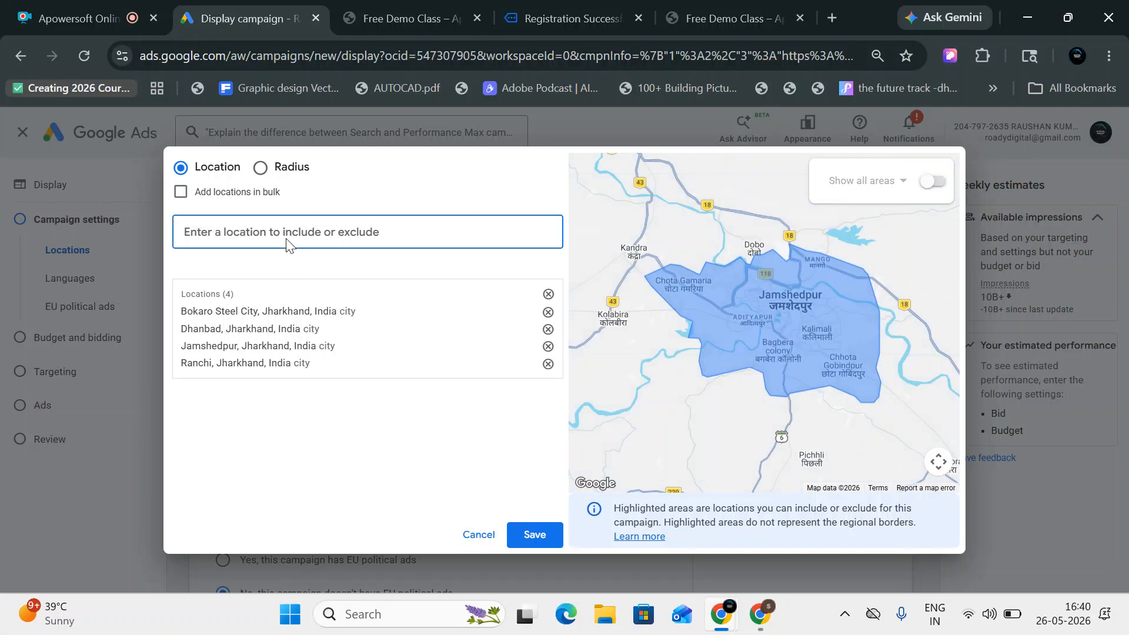
Step: Include the Bihar cities Patna and Nawada as further target locations
{"action": "type", "text": "pa"}
{"action": "key", "text": "BackSpace"}
{"action": "type", "text": "at"}
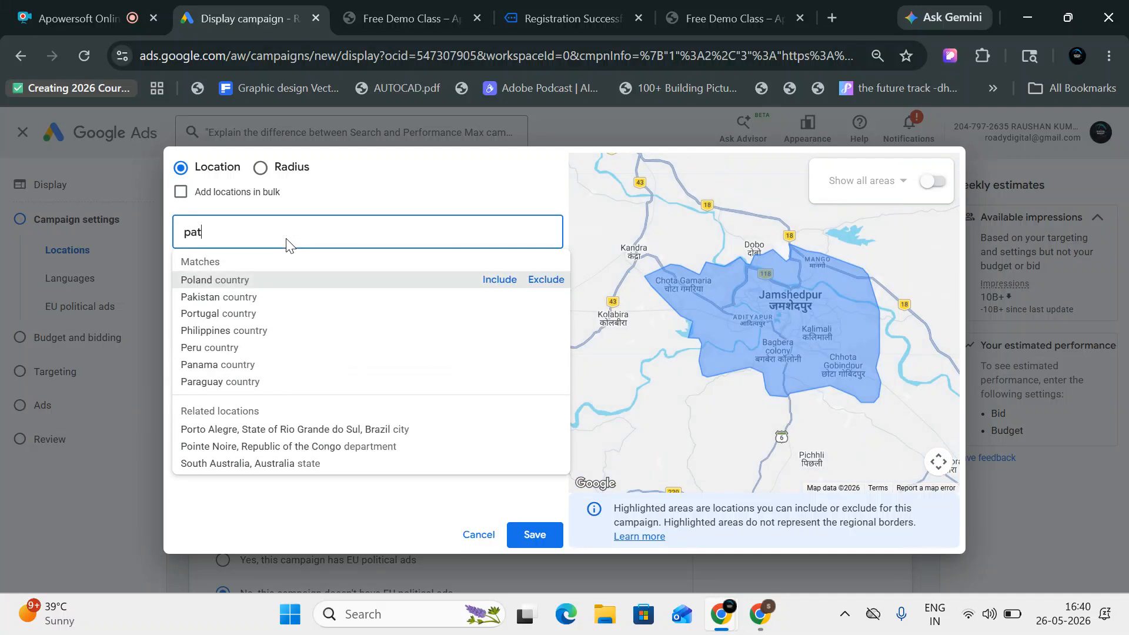
{"action": "type", "text": "na"}
{"action": "left_click", "coordinate": [498, 280]}
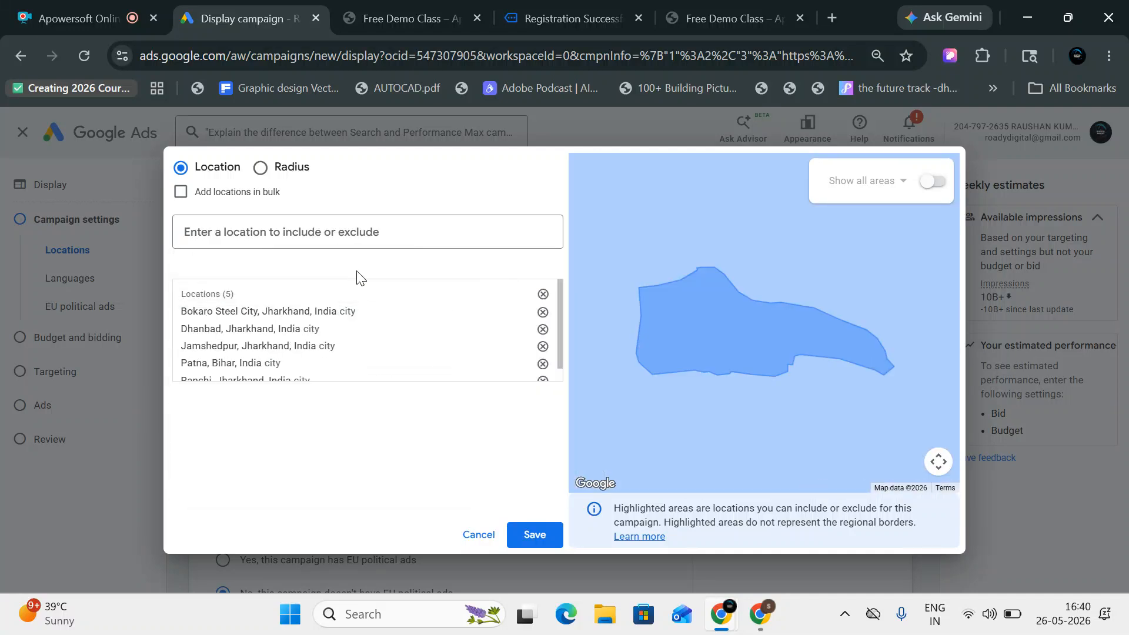
{"action": "left_click", "coordinate": [301, 227]}
{"action": "type", "text": "nawadah"}
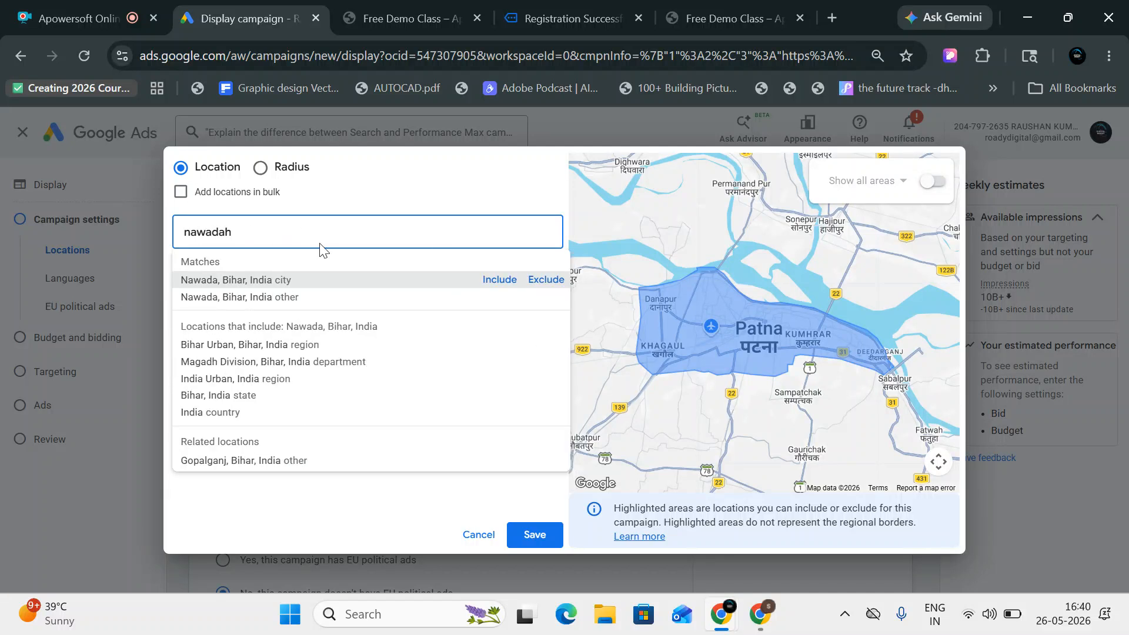
{"action": "left_click", "coordinate": [499, 280]}
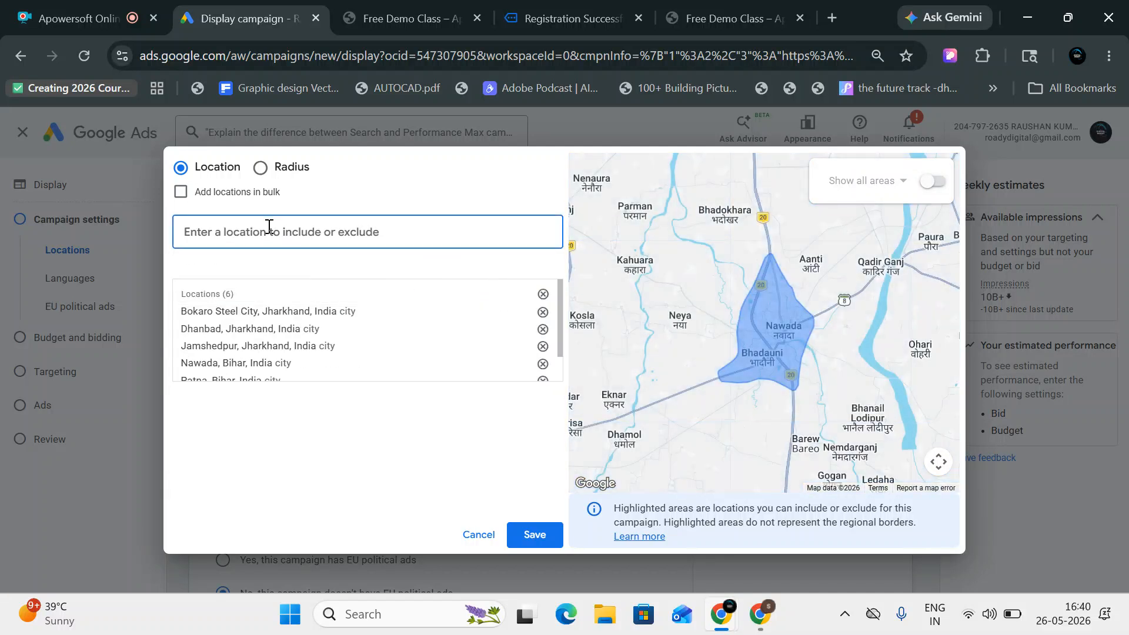
Step: Find Bhagalpur in the location search and include the city of Bhagalpur, Bihar as a target
{"action": "type", "text": "bha"}
{"action": "key", "text": "BackSpace"}
{"action": "key", "text": "BackSpace"}
{"action": "key", "text": "BackSpace"}
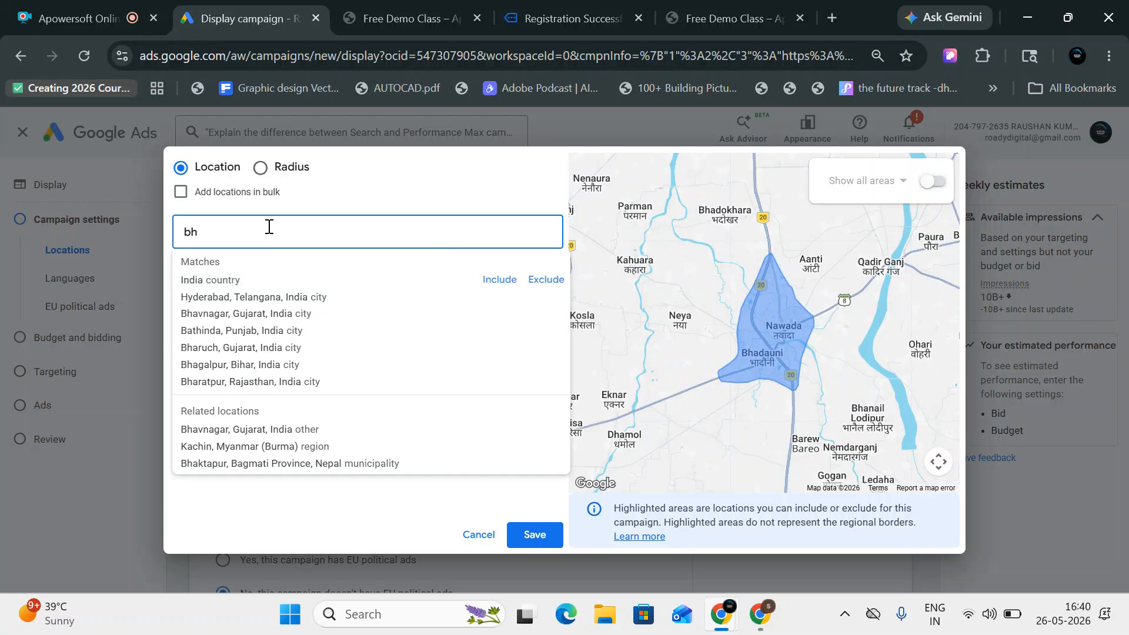
{"action": "type", "text": "bhag"}
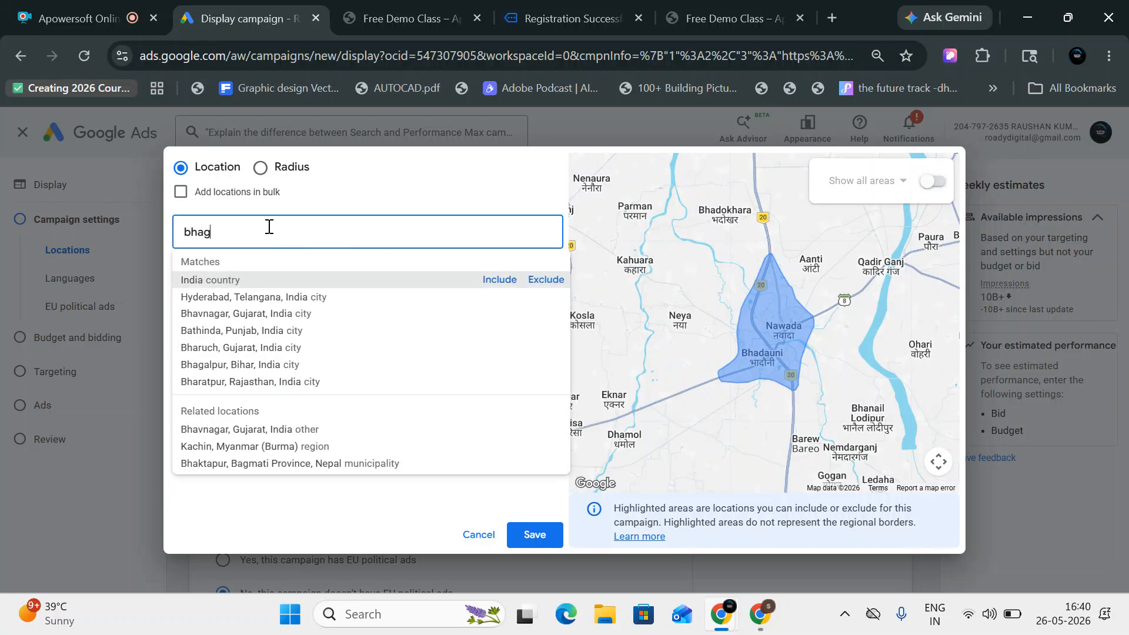
{"action": "type", "text": "alpur"}
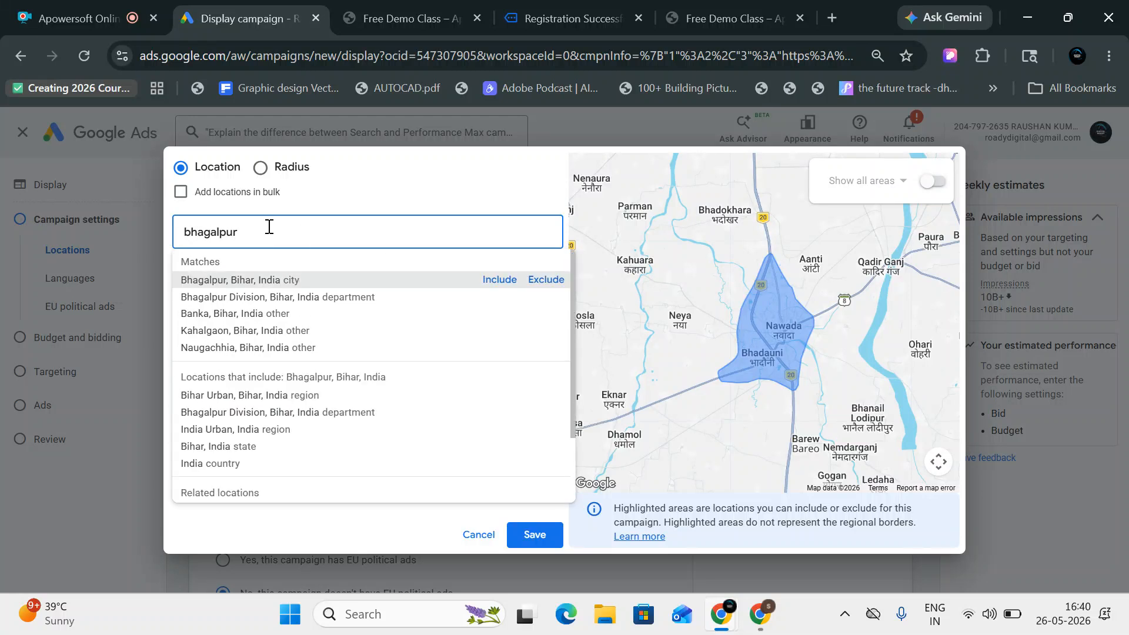
{"action": "left_click", "coordinate": [507, 306]}
Step: Find Jamtara, Jharkhand in the location search and include the city as a target
{"action": "left_click", "coordinate": [353, 229]}
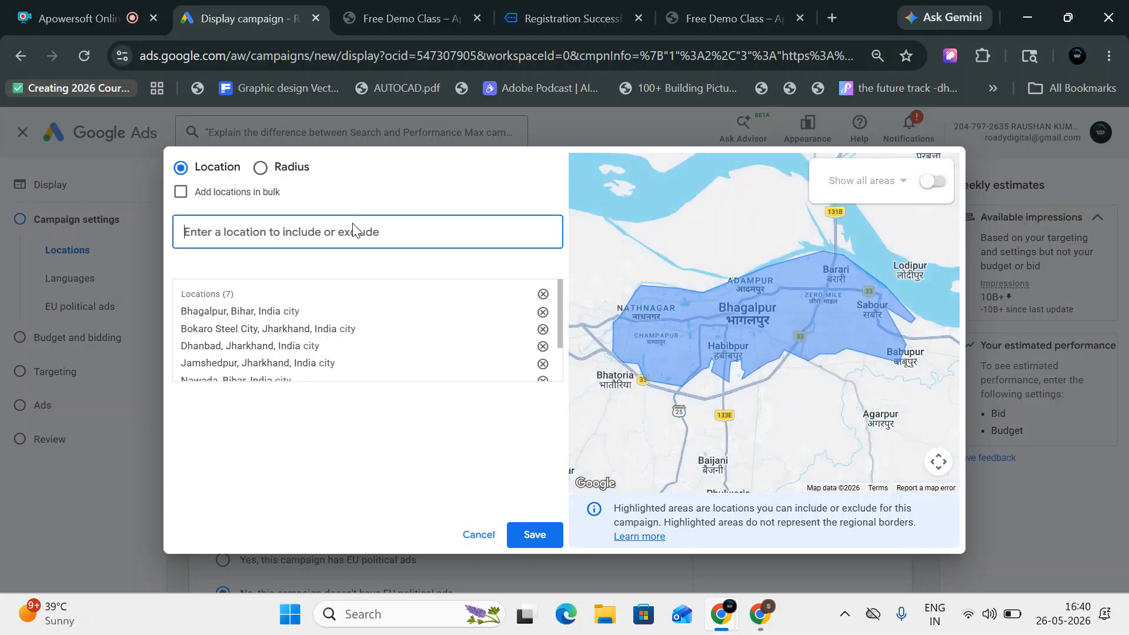
{"action": "type", "text": "jamtaa"}
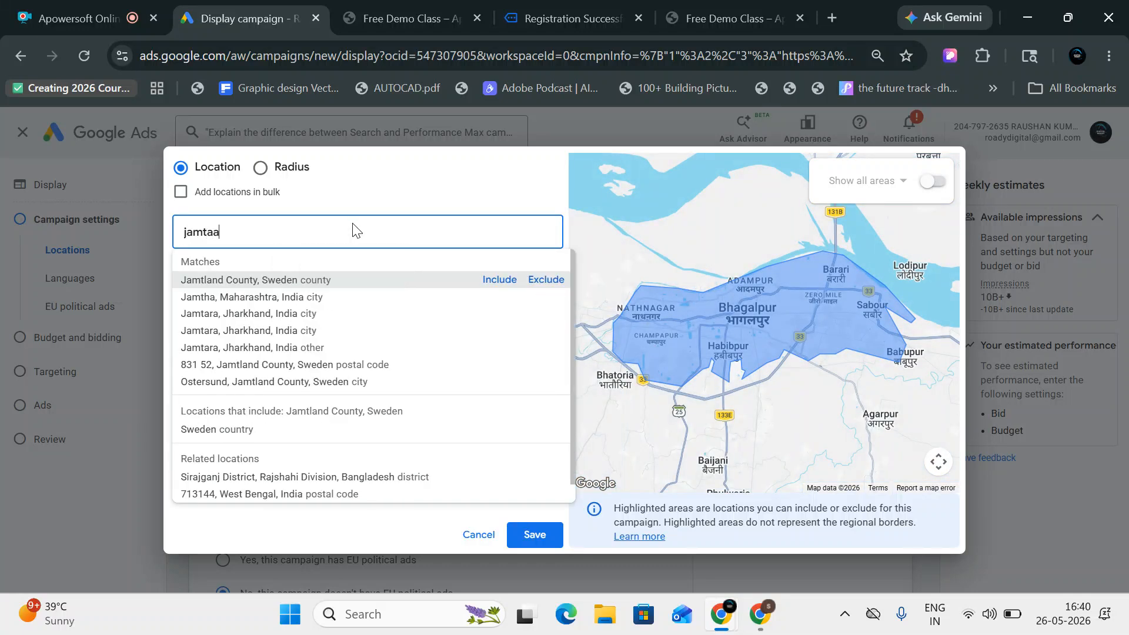
{"action": "left_click", "coordinate": [493, 283]}
Step: Find Giridih, Jharkhand in the location search and set the city as an excluded location
{"action": "type", "text": "giridh"}
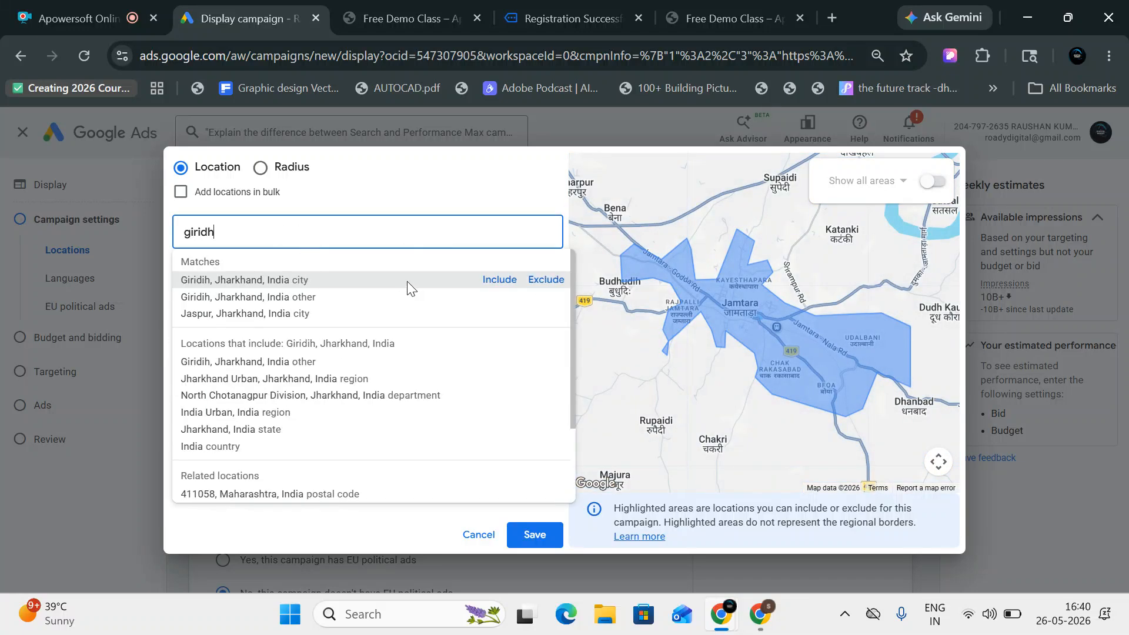
{"action": "left_click", "coordinate": [526, 281]}
{"action": "scroll", "coordinate": [308, 324], "scroll_direction": "down", "scroll_amount": 2}
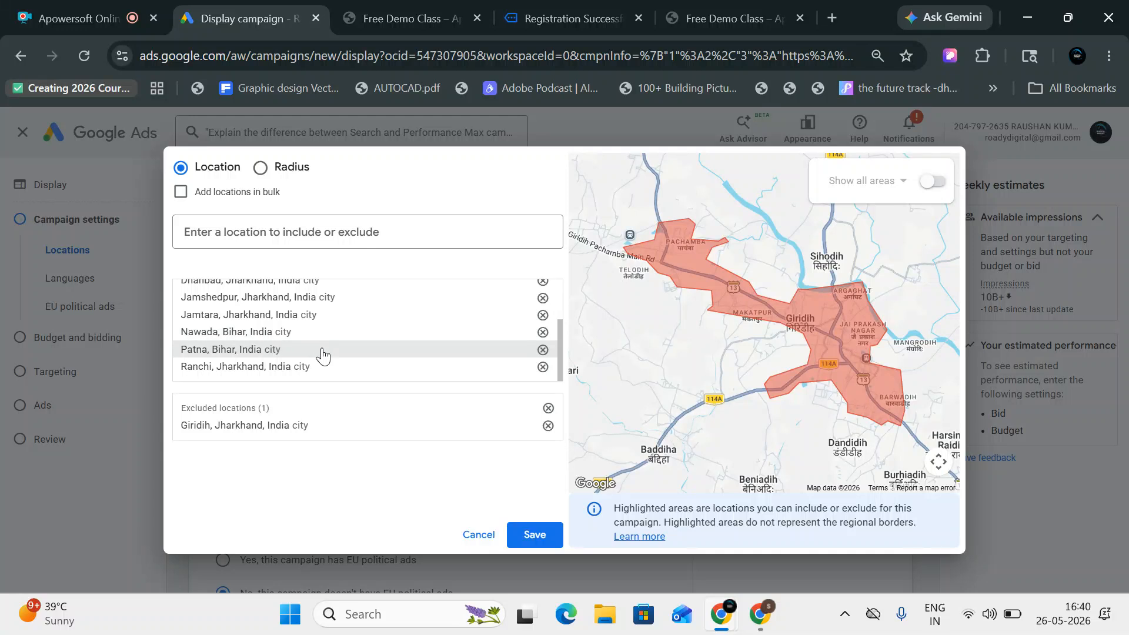
{"action": "scroll", "coordinate": [323, 354], "scroll_direction": "up", "scroll_amount": 4}
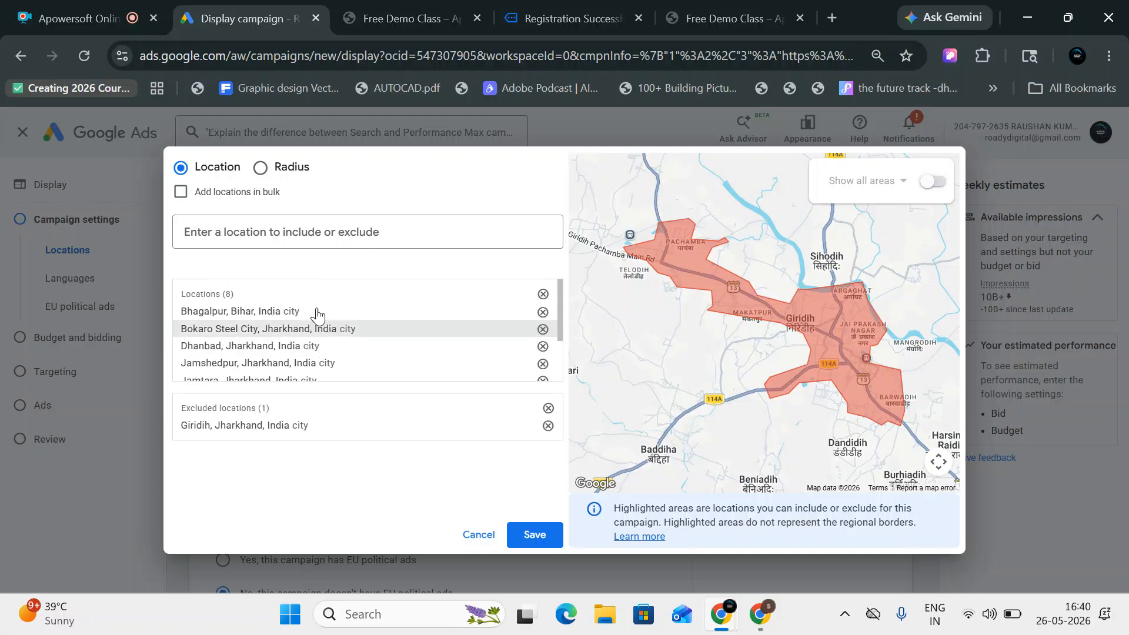
Step: Include the city of Giridih, Jharkhand as a target and save the locations, dismissing the tip about urban or rural areas
{"action": "left_click", "coordinate": [264, 230]}
{"action": "type", "text": "gri"}
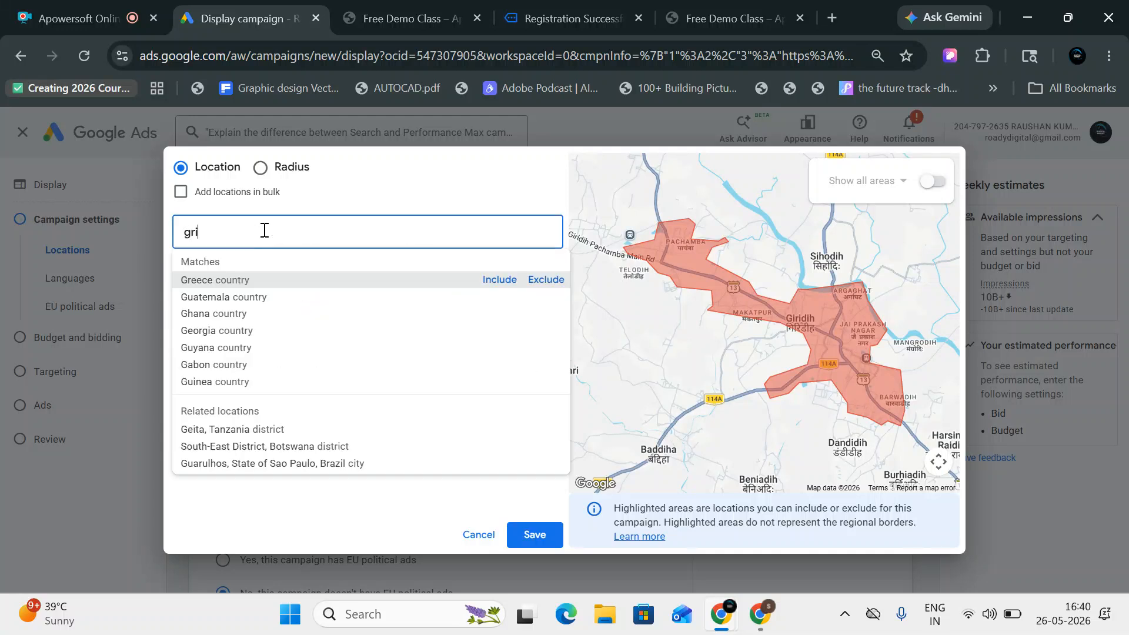
{"action": "key", "text": "BackSpace"}
{"action": "key", "text": "BackSpace"}
{"action": "type", "text": "iridih"}
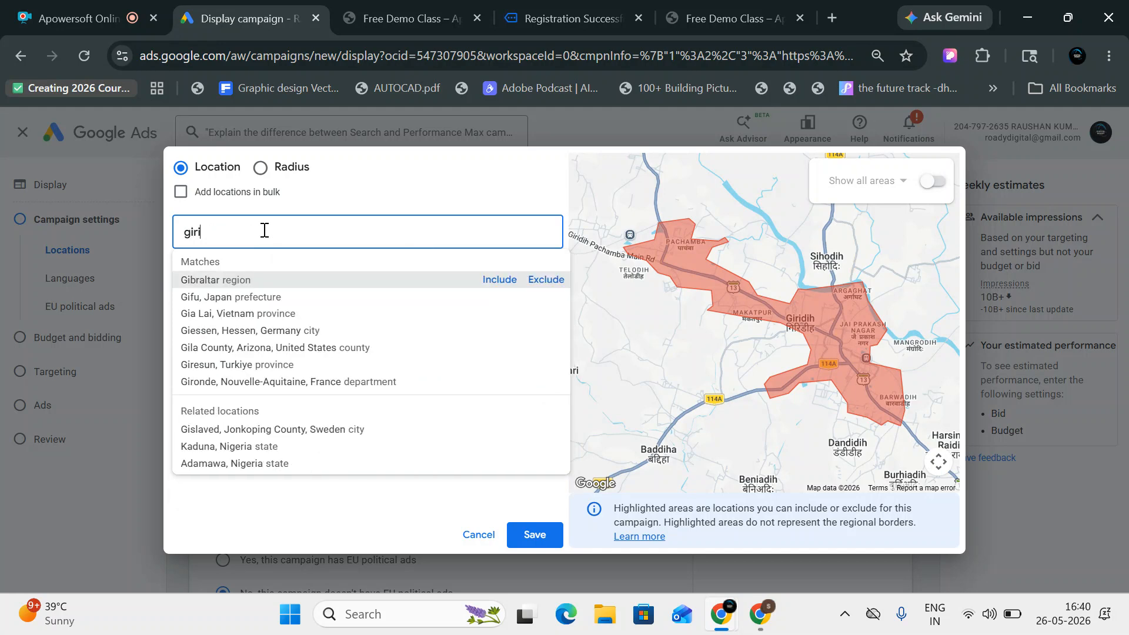
{"action": "left_click", "coordinate": [488, 282]}
{"action": "left_click", "coordinate": [525, 536]}
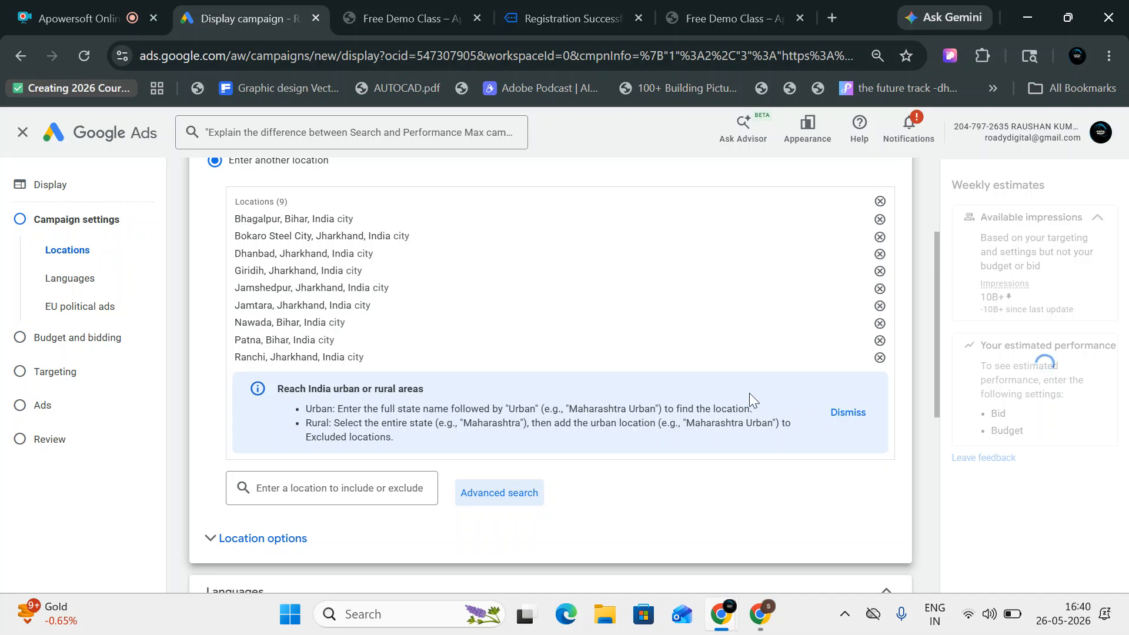
{"action": "left_click", "coordinate": [847, 414]}
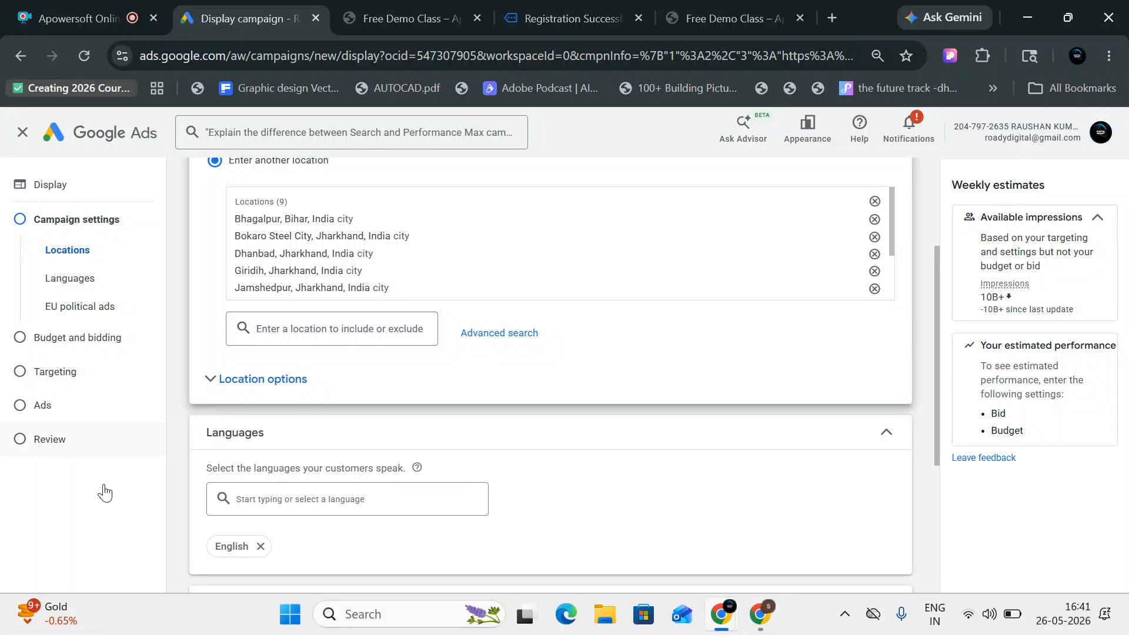
Step: Remove English from the campaign languages so that all languages are targeted
{"action": "mouse_move", "coordinate": [117, 634]}
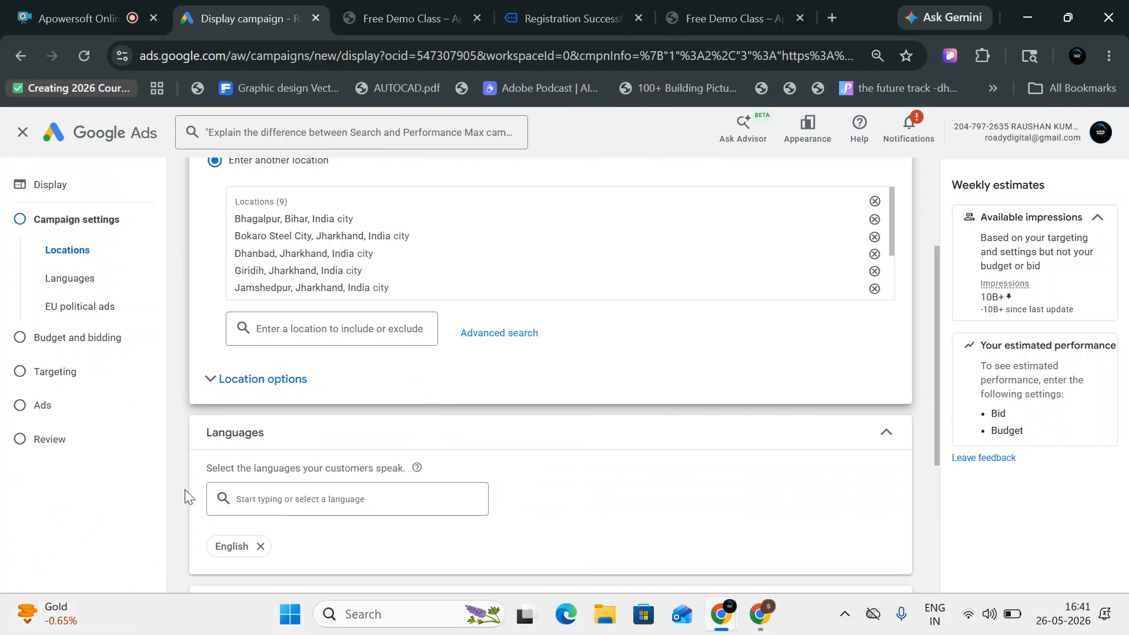
{"action": "scroll", "coordinate": [282, 462], "scroll_direction": "down", "scroll_amount": 3}
{"action": "left_click", "coordinate": [260, 371]}
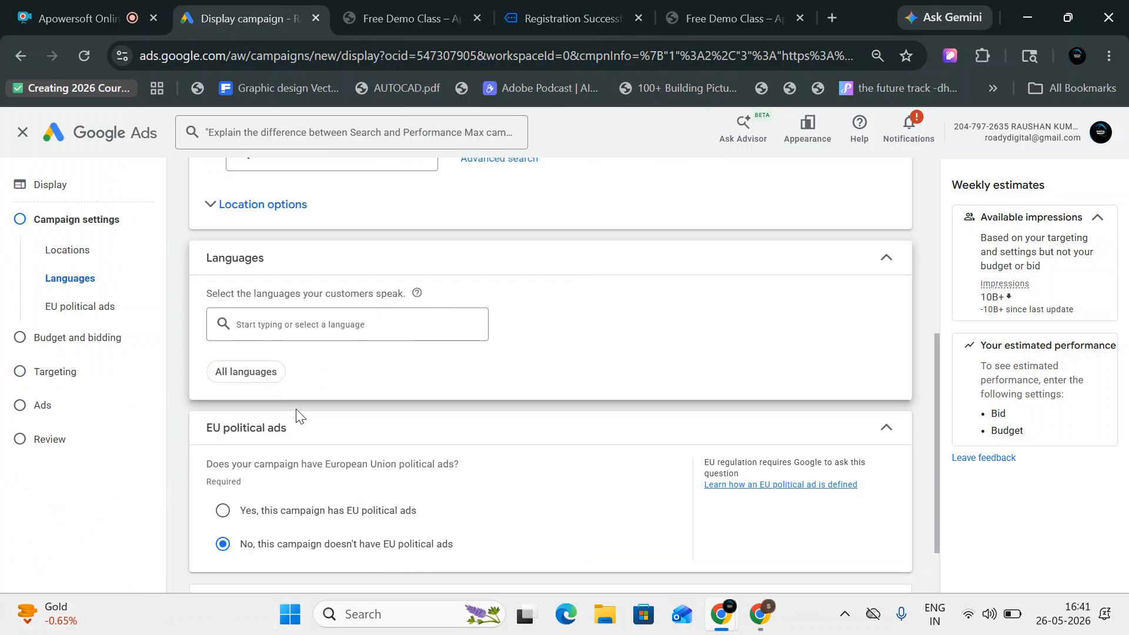
Step: Set the location options to Presence: People in or regularly in your included locations
{"action": "left_click", "coordinate": [311, 201]}
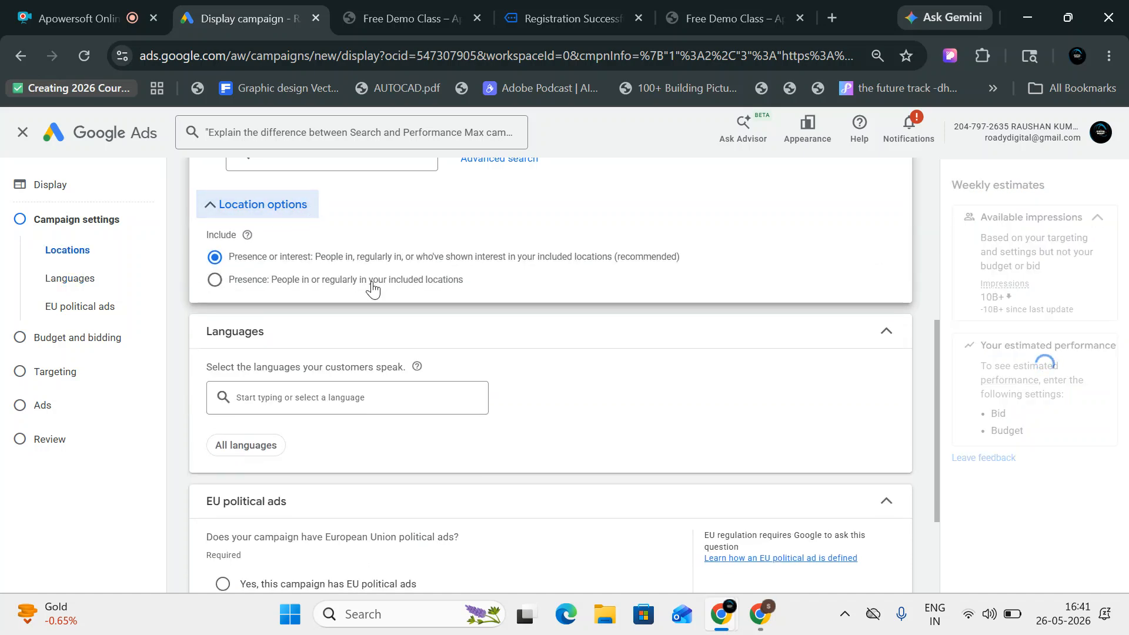
{"action": "scroll", "coordinate": [277, 348], "scroll_direction": "up", "scroll_amount": 2}
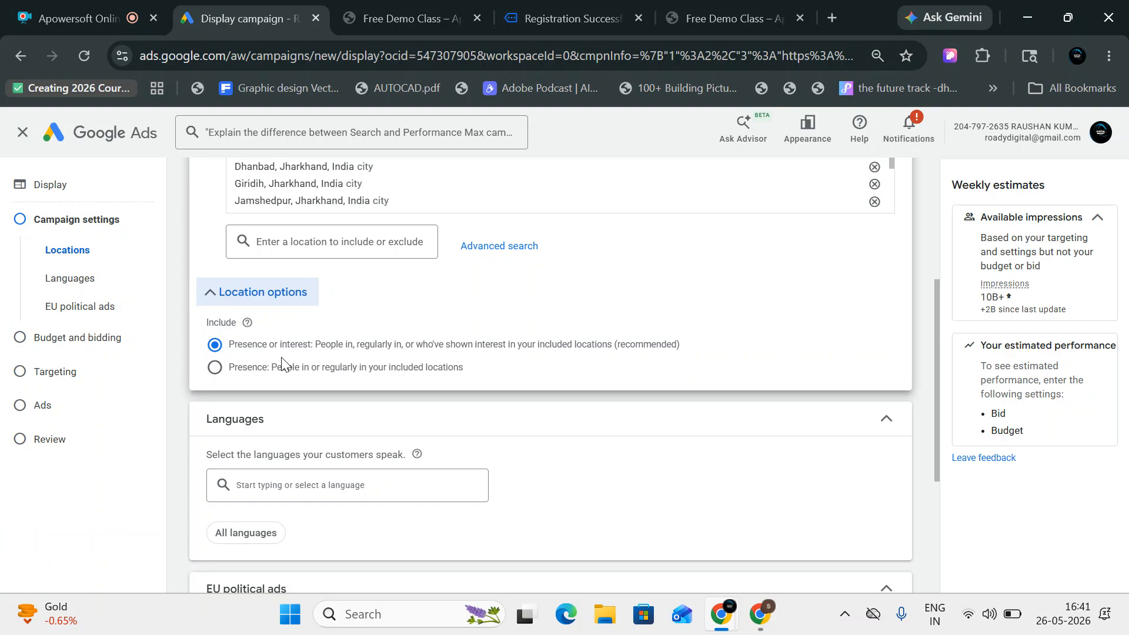
{"action": "left_click", "coordinate": [271, 365]}
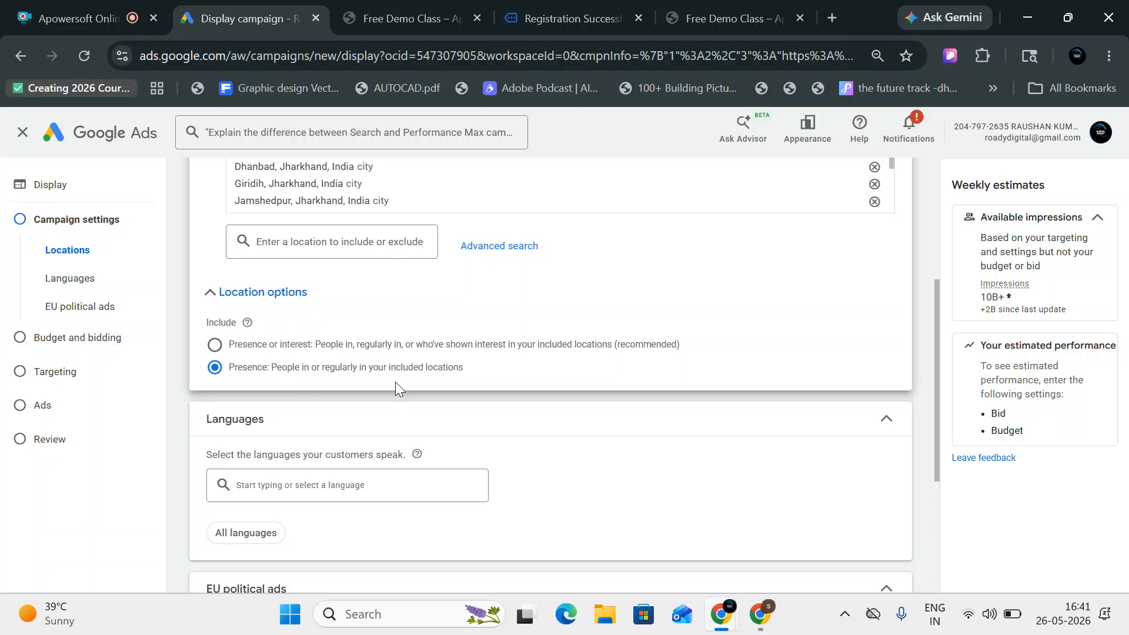
Step: Open the Ad rotation and Ad schedule sections from the additional campaign settings and review the page
{"action": "scroll", "coordinate": [395, 382], "scroll_direction": "down", "scroll_amount": 4}
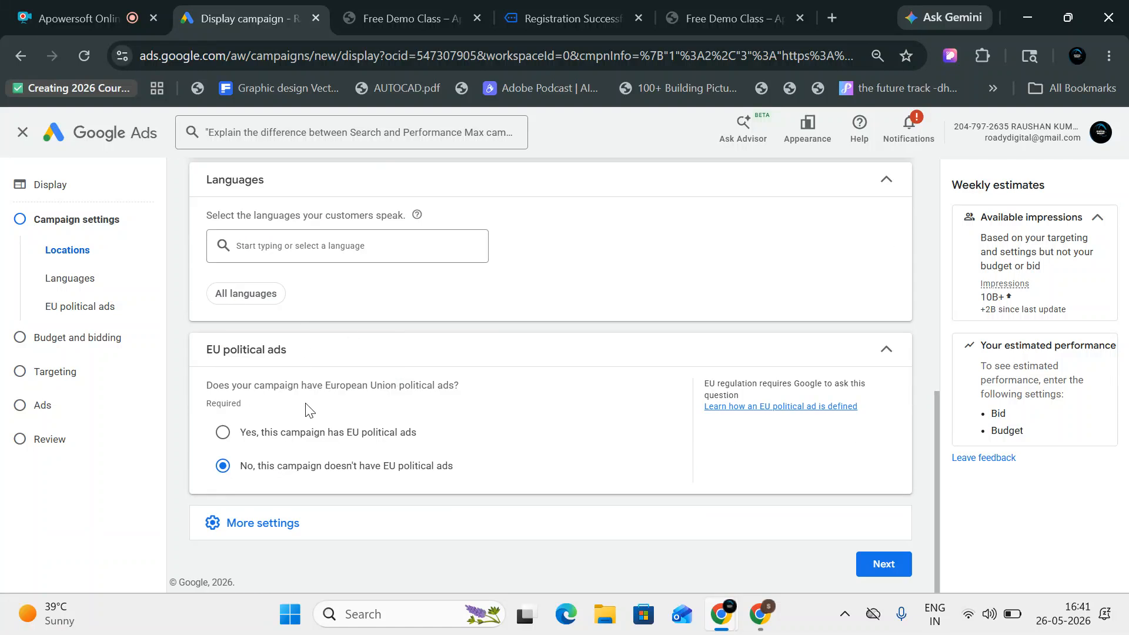
{"action": "left_click", "coordinate": [234, 524]}
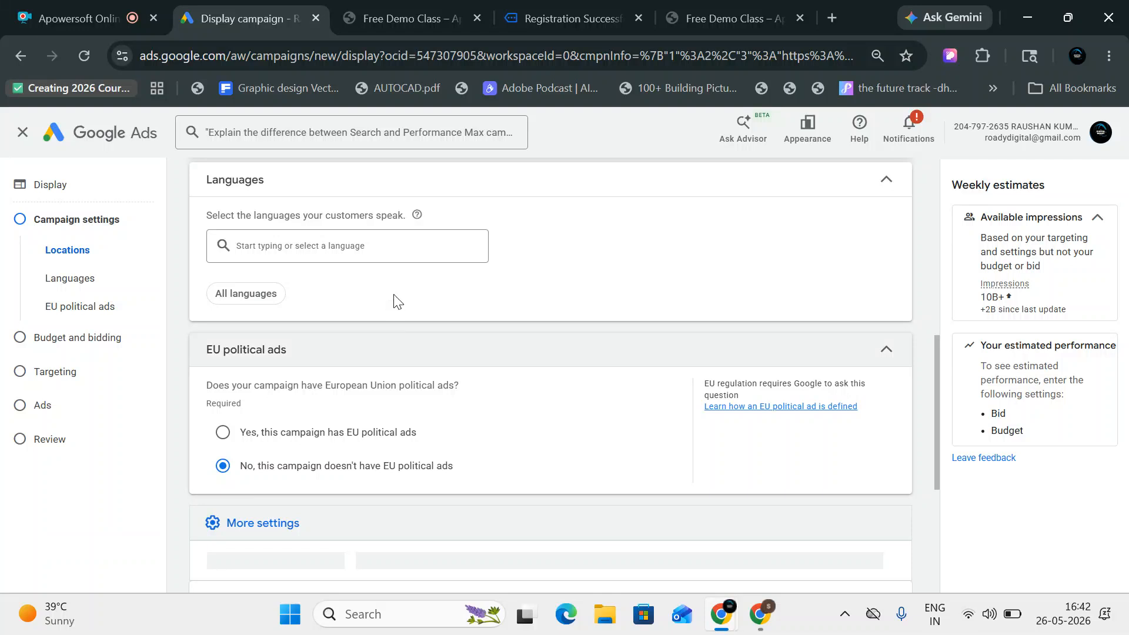
{"action": "scroll", "coordinate": [394, 340], "scroll_direction": "down", "scroll_amount": 4}
{"action": "left_click", "coordinate": [412, 295]}
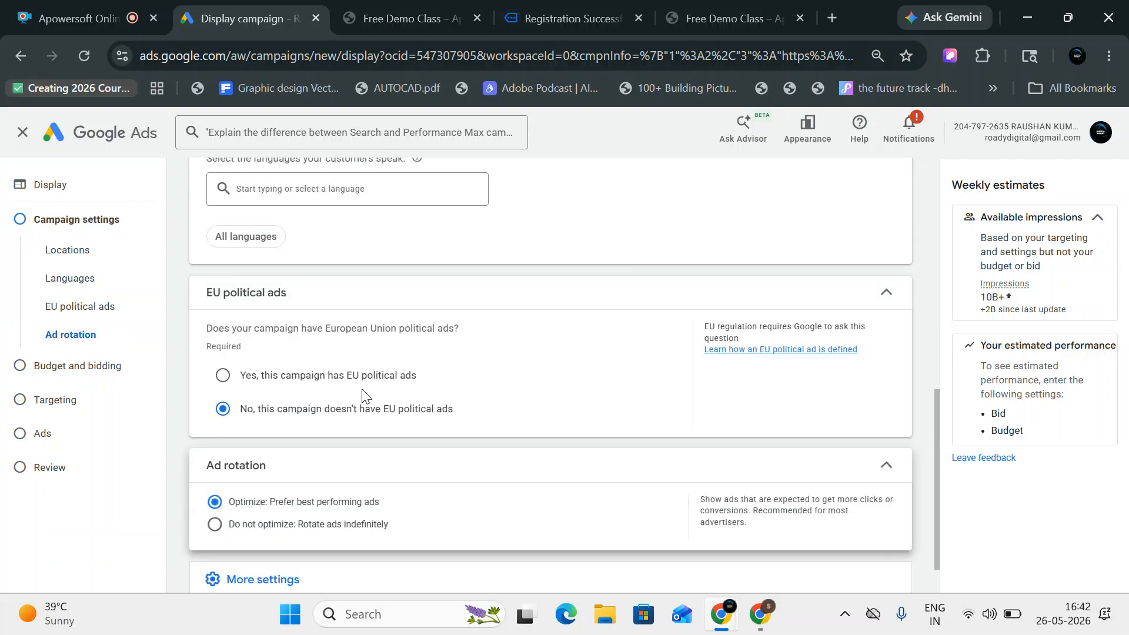
{"action": "scroll", "coordinate": [317, 418], "scroll_direction": "down", "scroll_amount": 1}
{"action": "left_click", "coordinate": [283, 526]}
{"action": "scroll", "coordinate": [446, 384], "scroll_direction": "down", "scroll_amount": 3}
{"action": "left_click", "coordinate": [403, 328]}
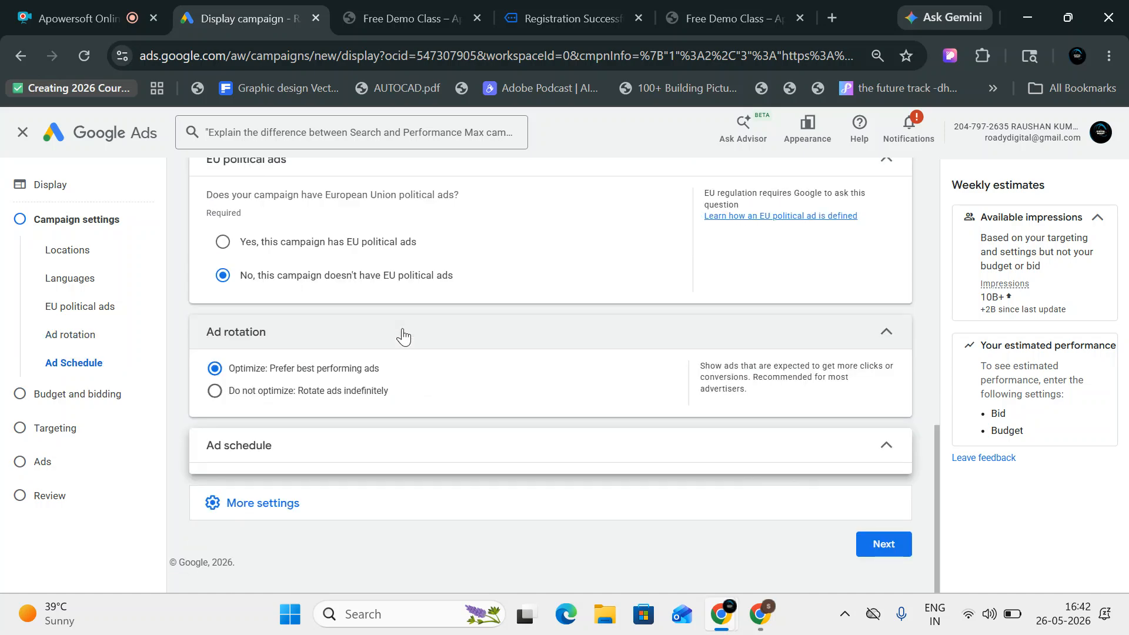
{"action": "scroll", "coordinate": [403, 336], "scroll_direction": "up", "scroll_amount": 10}
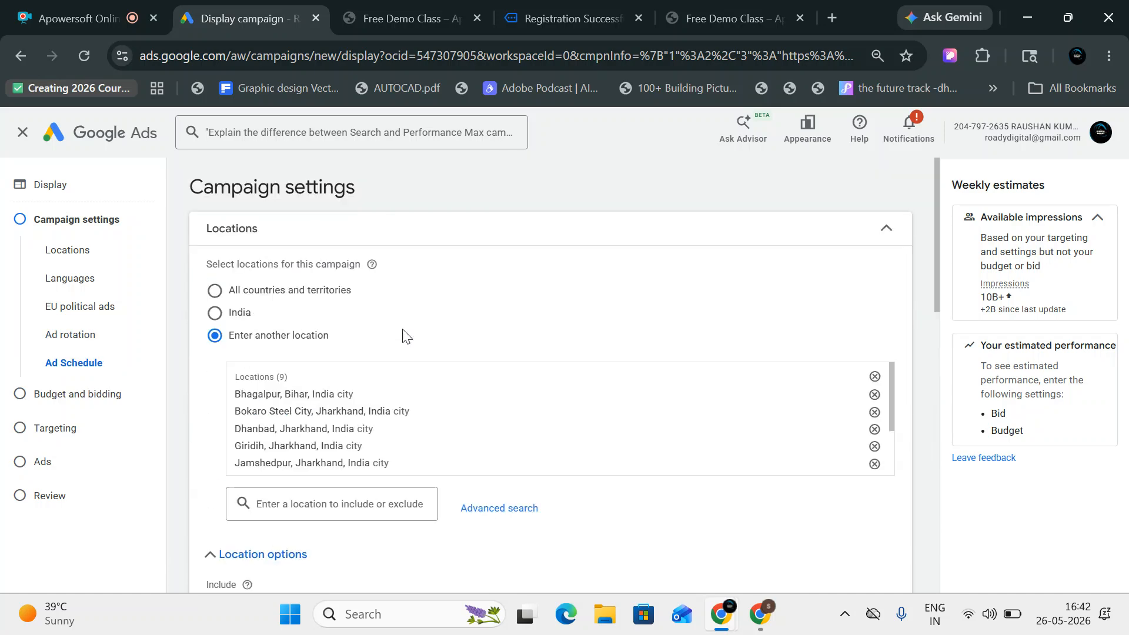
{"action": "scroll", "coordinate": [404, 336], "scroll_direction": "down", "scroll_amount": 10}
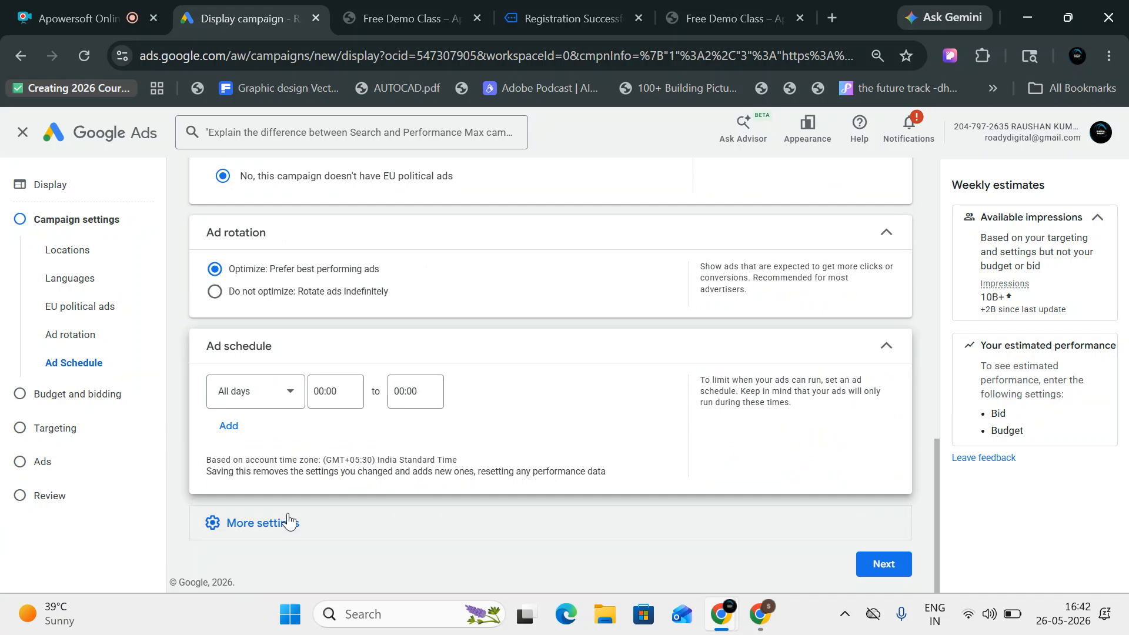
Step: Set specific targeting for devices and deselect Tablets, keeping Computers and Mobile phones
{"action": "left_click", "coordinate": [283, 522]}
{"action": "left_click", "coordinate": [425, 376]}
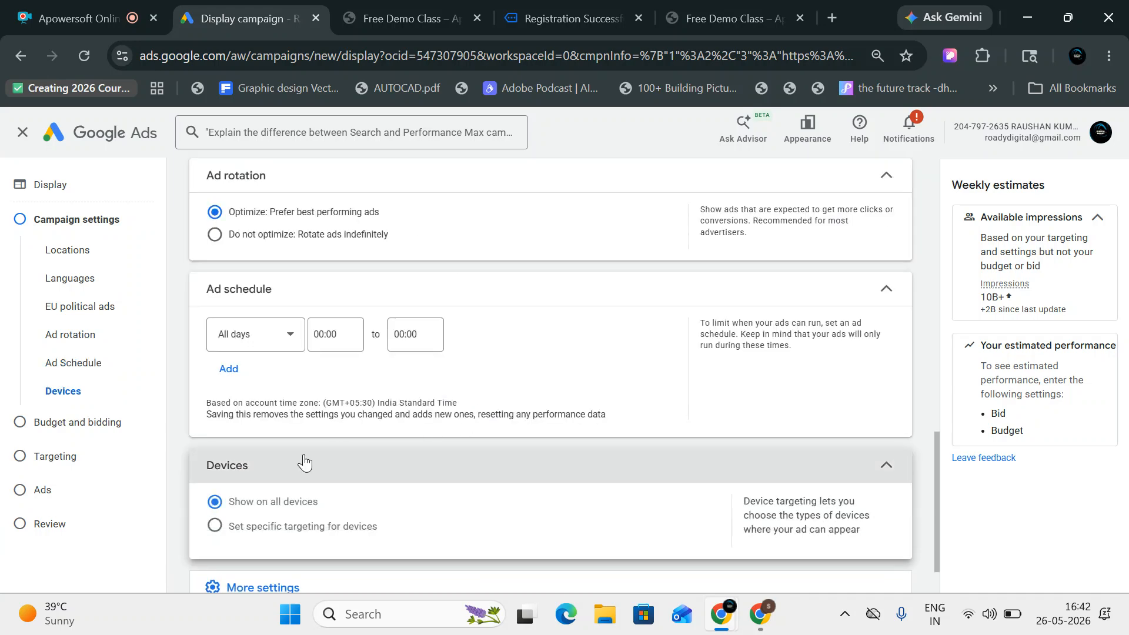
{"action": "left_click", "coordinate": [215, 461]}
{"action": "scroll", "coordinate": [374, 433], "scroll_direction": "down", "scroll_amount": 4}
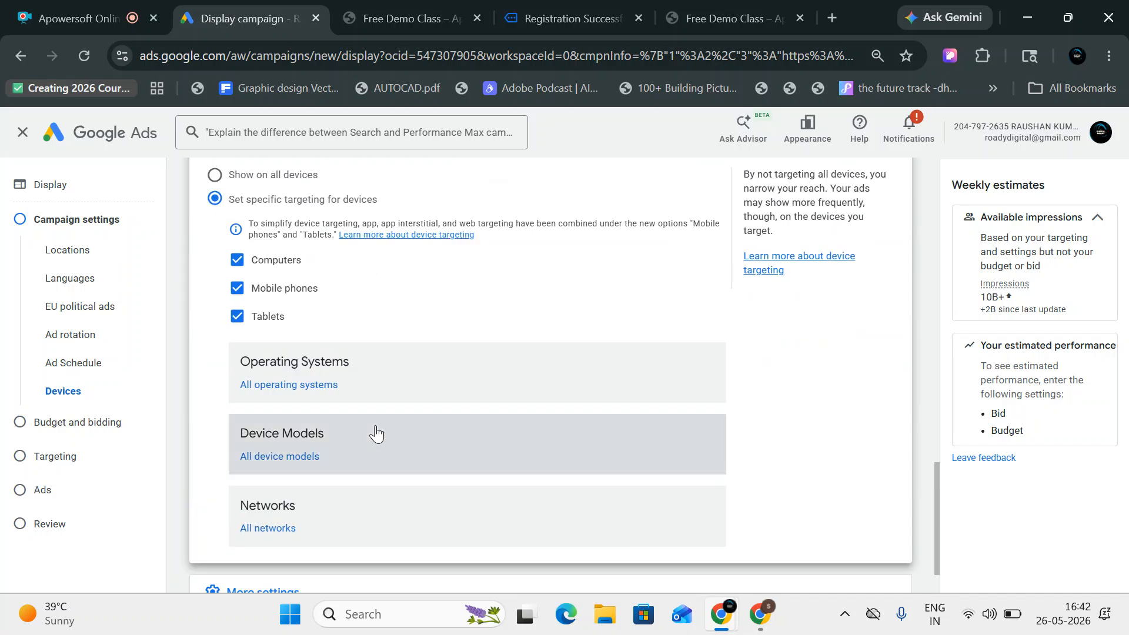
{"action": "left_click", "coordinate": [235, 318]}
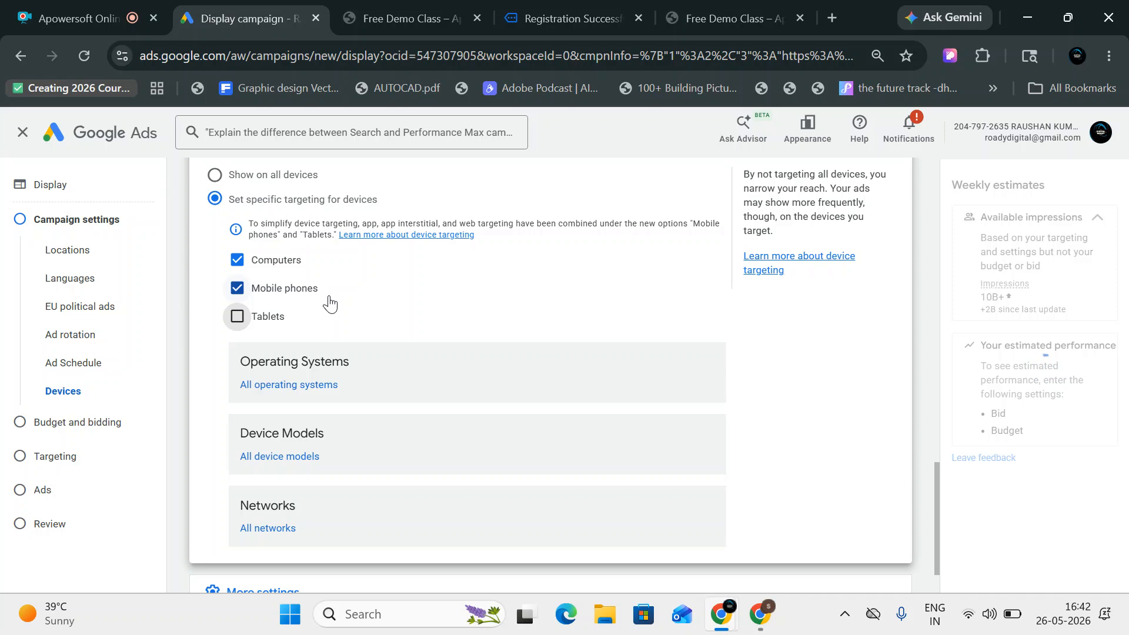
Step: Open the Campaign URL options from the additional settings to view the tracking template and custom parameters
{"action": "scroll", "coordinate": [335, 308], "scroll_direction": "down", "scroll_amount": 2}
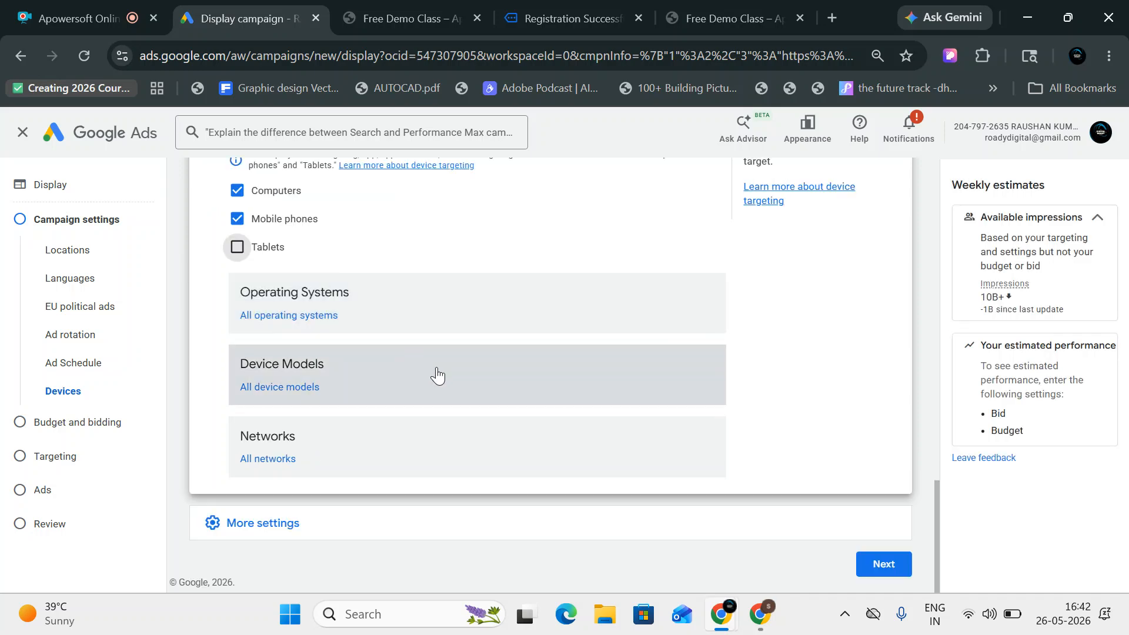
{"action": "left_click", "coordinate": [298, 524]}
{"action": "scroll", "coordinate": [416, 411], "scroll_direction": "down", "scroll_amount": 3}
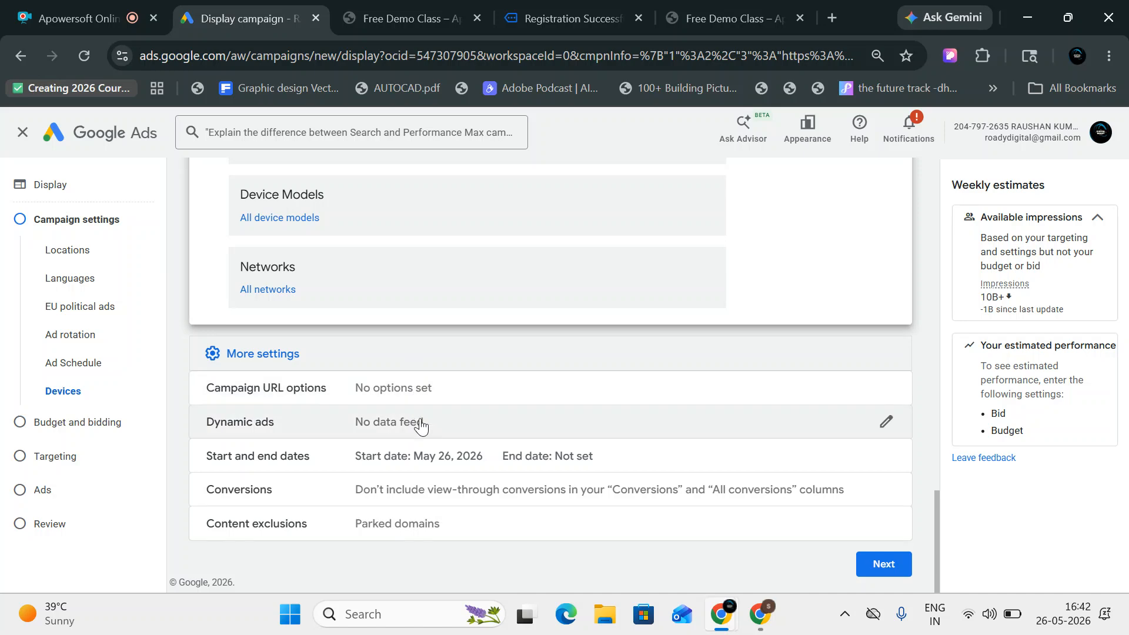
{"action": "left_click", "coordinate": [434, 398]}
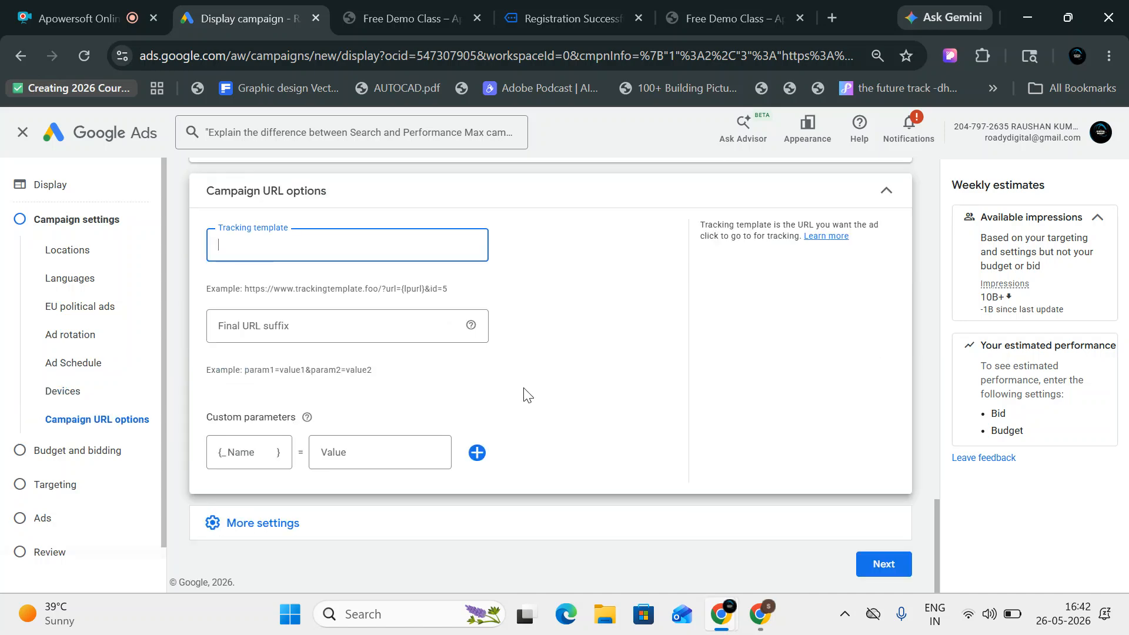
Step: Open the campaign's start and end dates and set the start date to May 27, 2026
{"action": "left_click", "coordinate": [271, 525]}
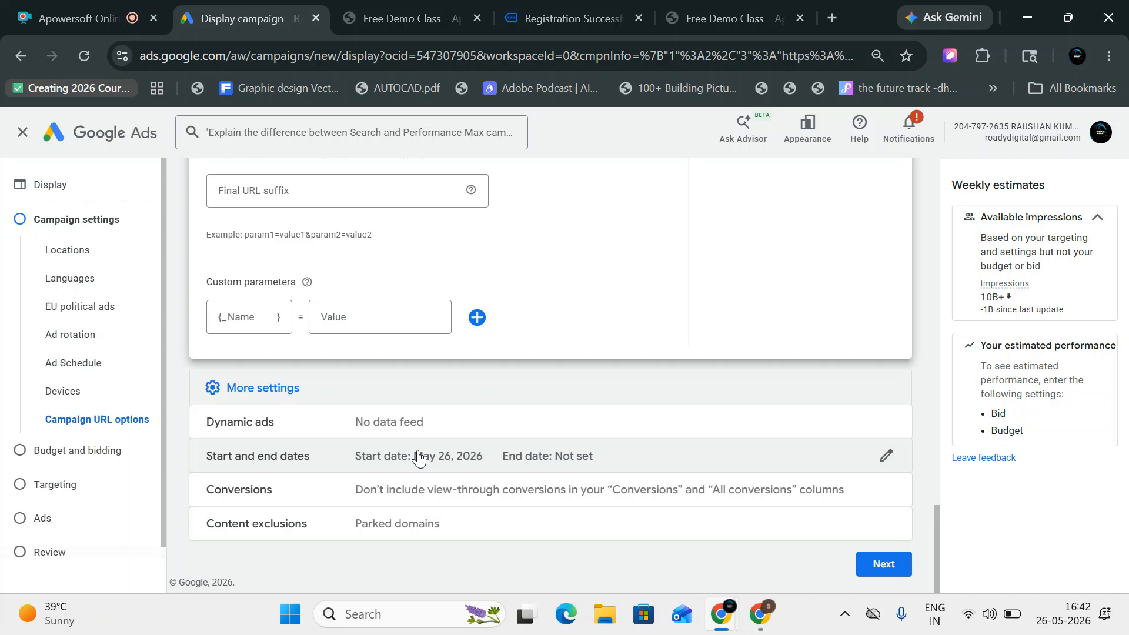
{"action": "left_click", "coordinate": [463, 458]}
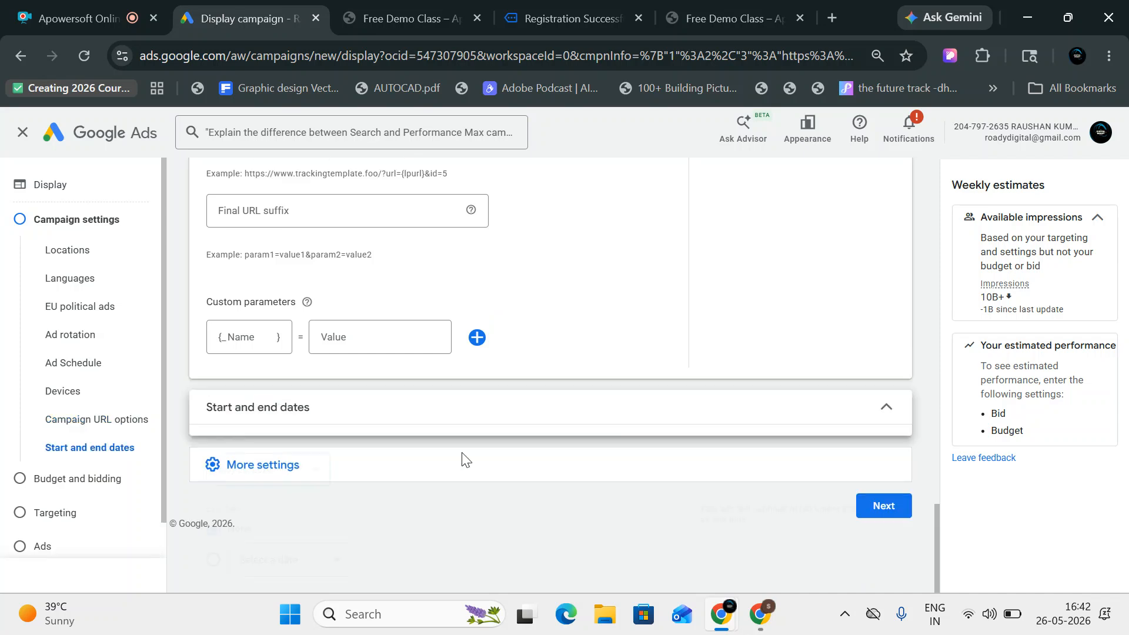
{"action": "left_click", "coordinate": [283, 474]}
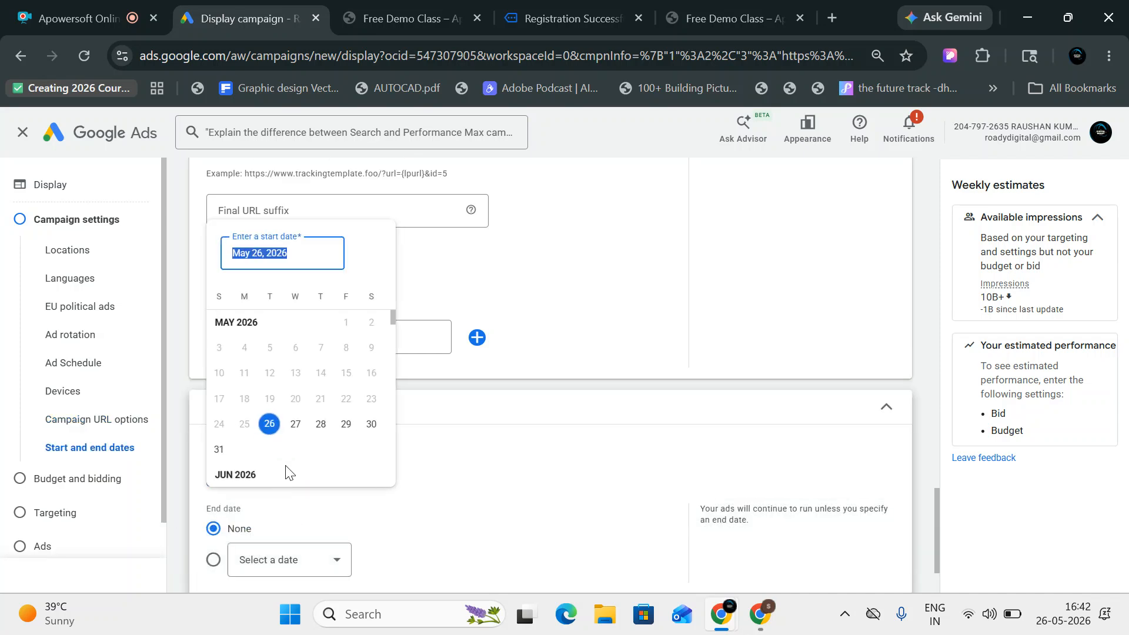
{"action": "left_click", "coordinate": [296, 424]}
{"action": "scroll", "coordinate": [525, 433], "scroll_direction": "down", "scroll_amount": 3}
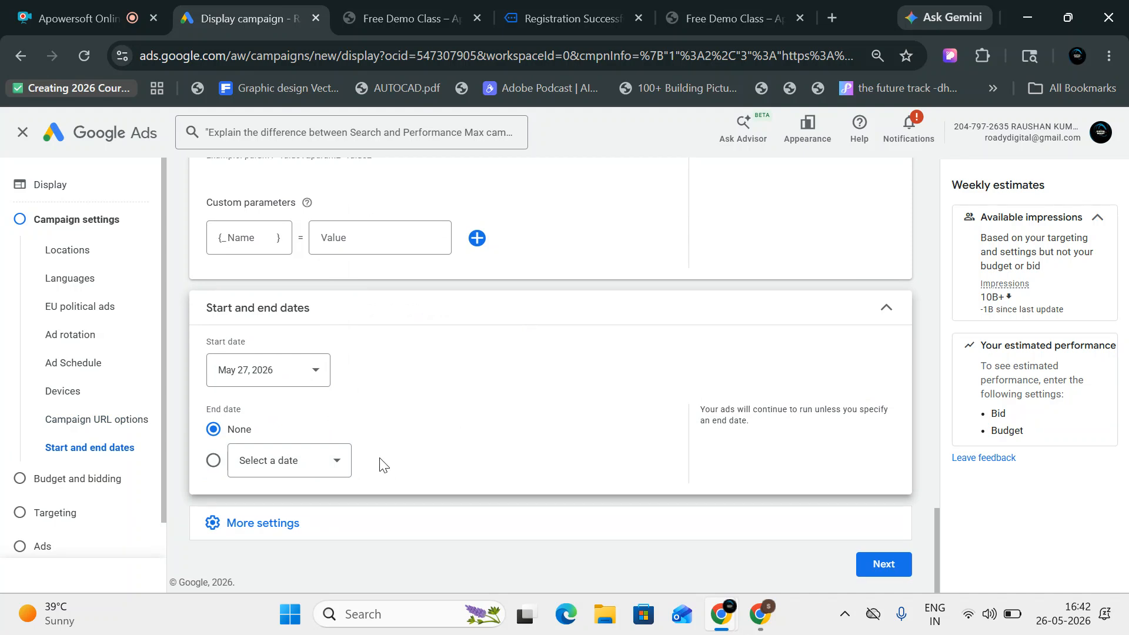
Step: Switch the end date from None to a specific date and pick May 27, 2026 again as the start date
{"action": "left_click", "coordinate": [327, 466]}
{"action": "left_click", "coordinate": [529, 420]}
{"action": "left_click", "coordinate": [304, 381]}
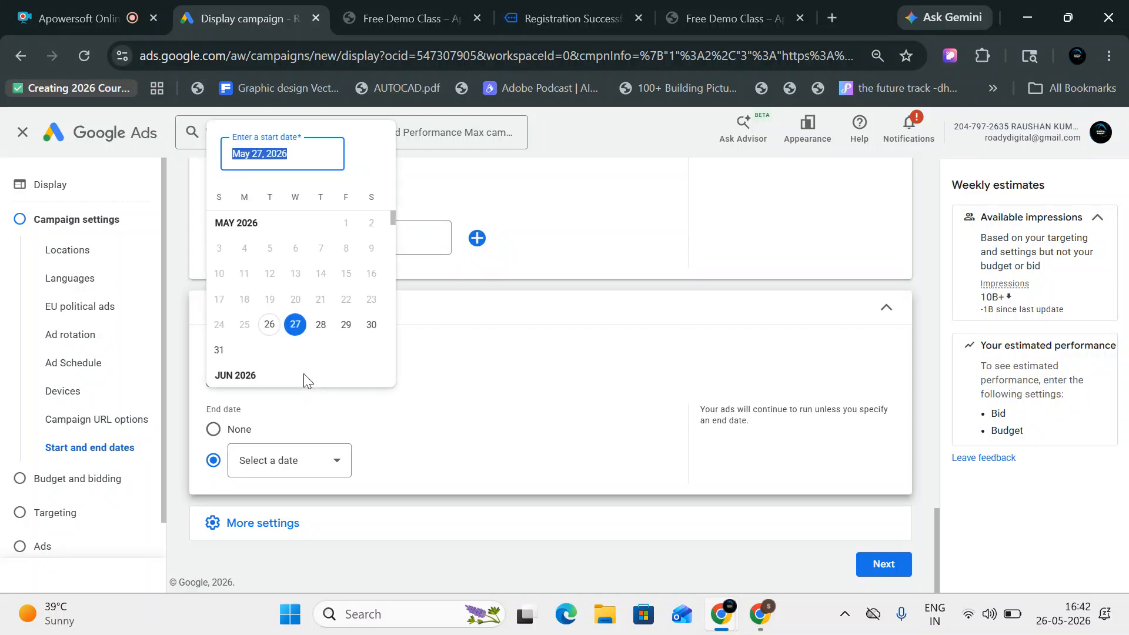
{"action": "left_click", "coordinate": [300, 329]}
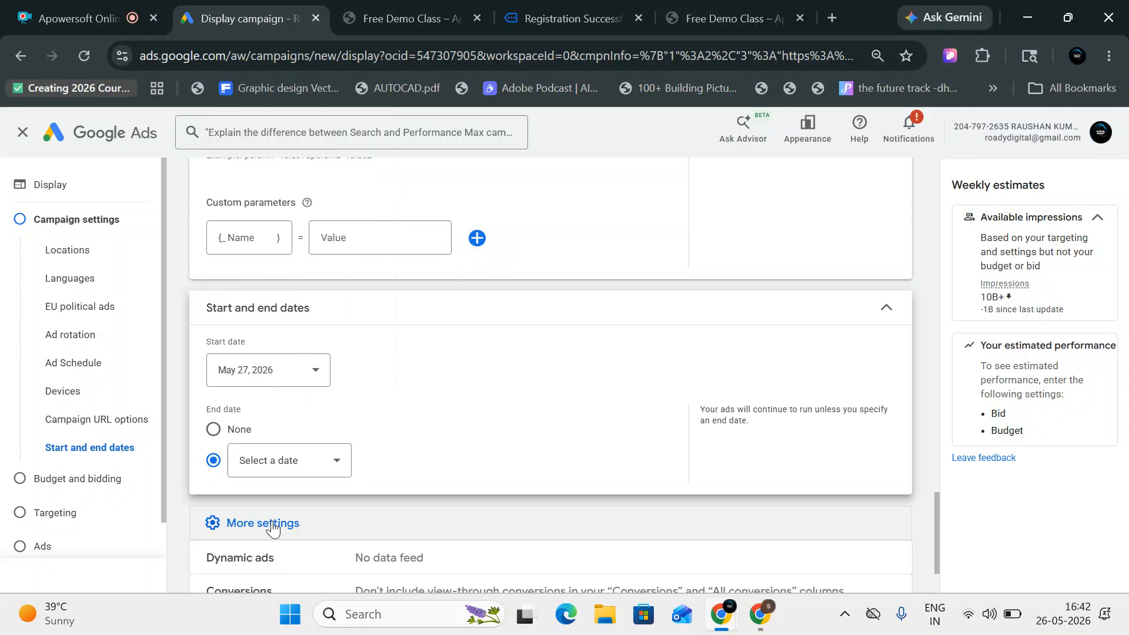
Step: Open the Conversions setting from the additional settings to view the view-through conversions option
{"action": "left_click", "coordinate": [254, 524]}
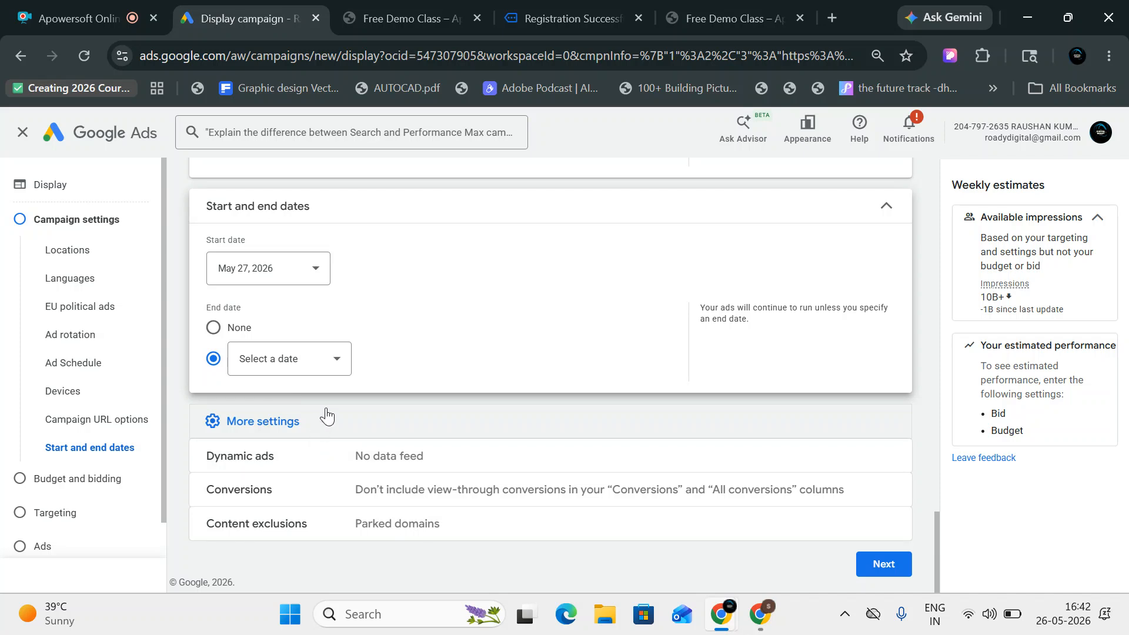
{"action": "left_click", "coordinate": [420, 497]}
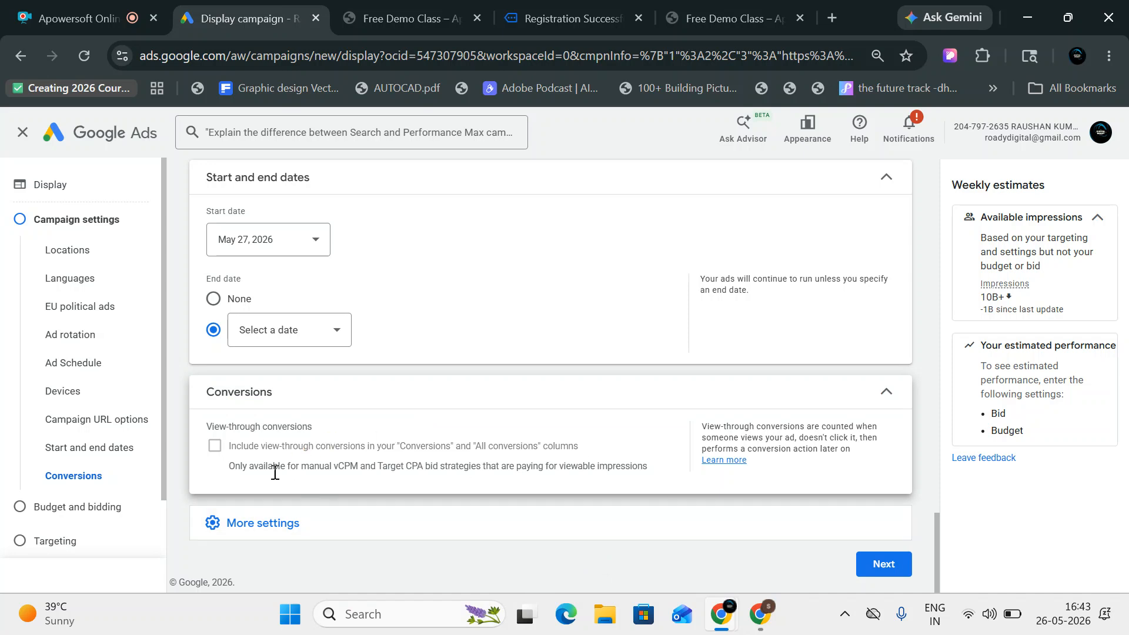
{"action": "left_click", "coordinate": [240, 522]}
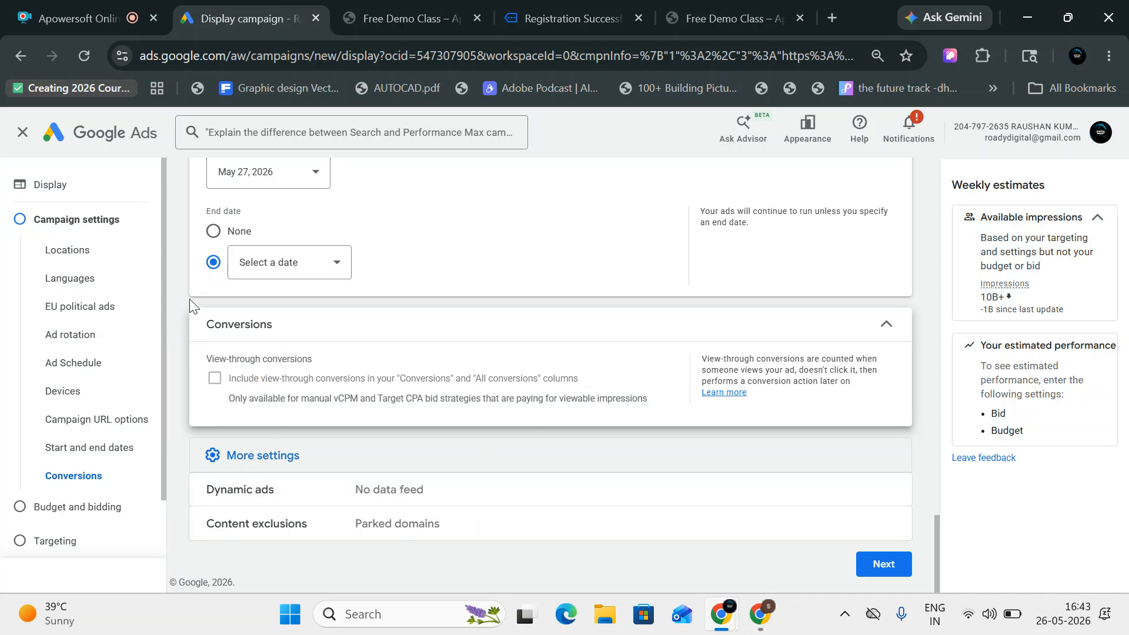
Step: Set the campaign's end date back to None and continue to Budget and bidding
{"action": "left_click", "coordinate": [206, 231]}
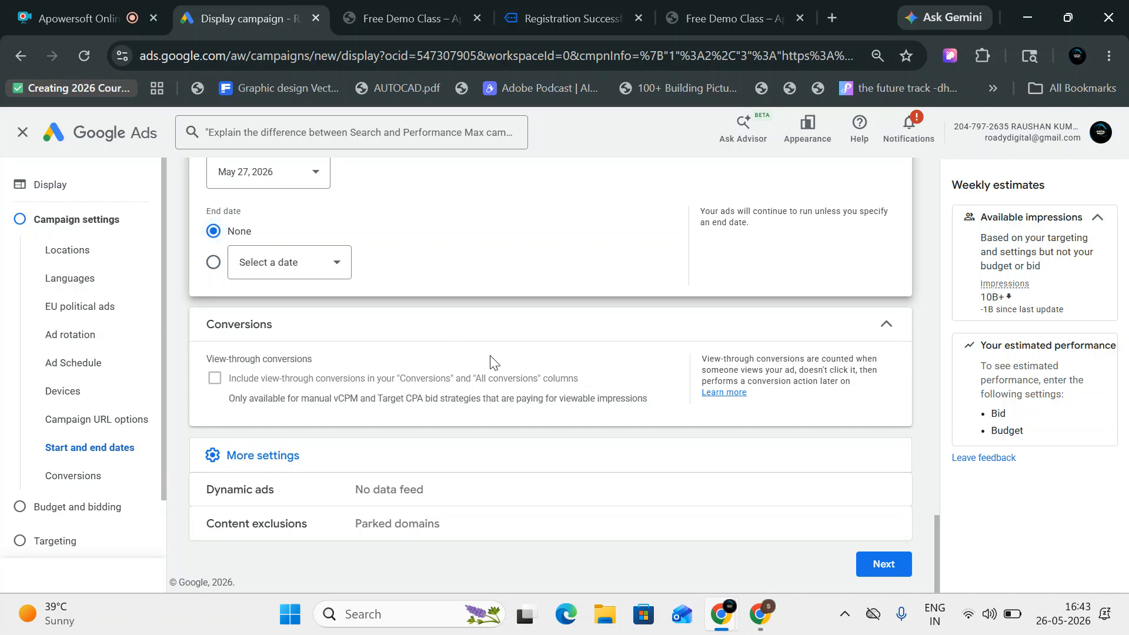
{"action": "left_click", "coordinate": [885, 564]}
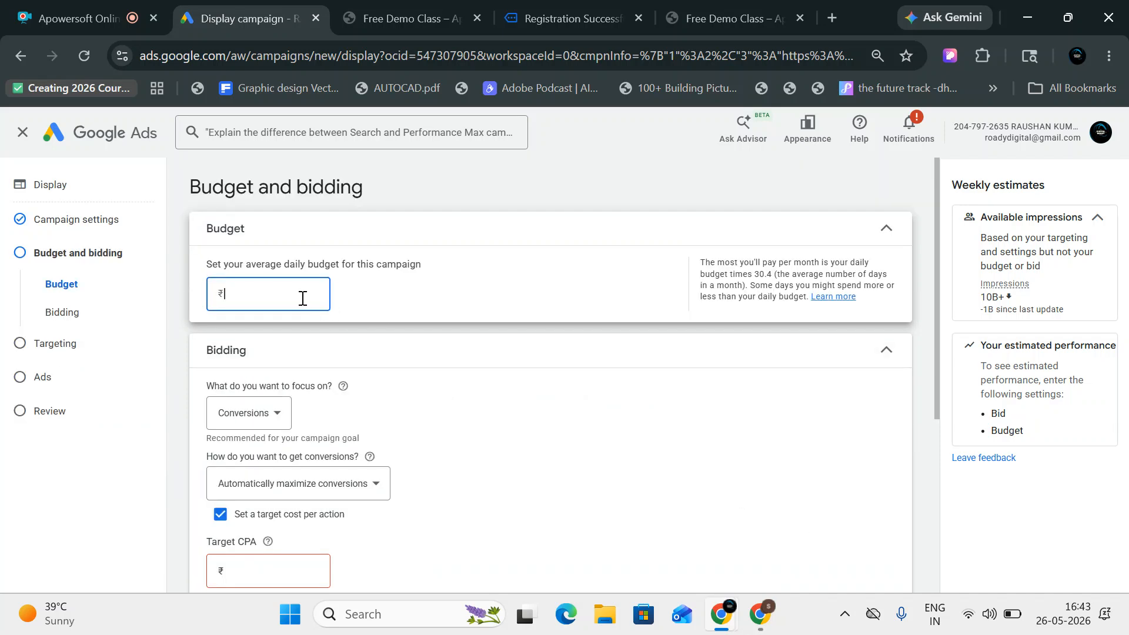
Step: Set the average daily budget to ₹200 and choose Conversions as the bidding focus
{"action": "type", "text": "200"}
{"action": "left_click", "coordinate": [403, 391]}
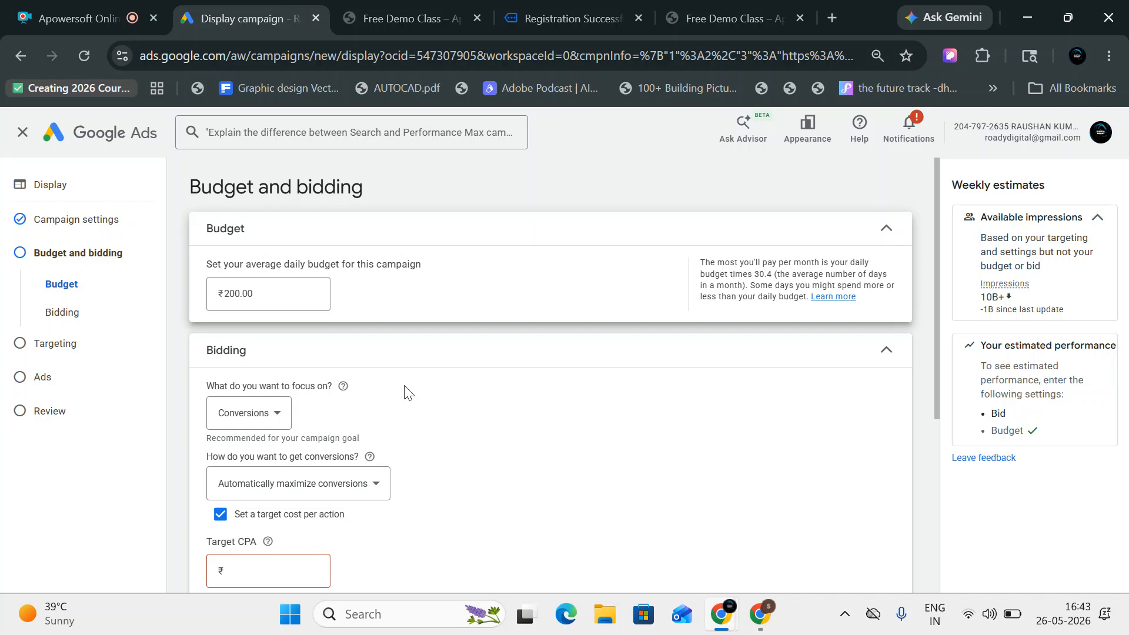
{"action": "left_click", "coordinate": [267, 425]}
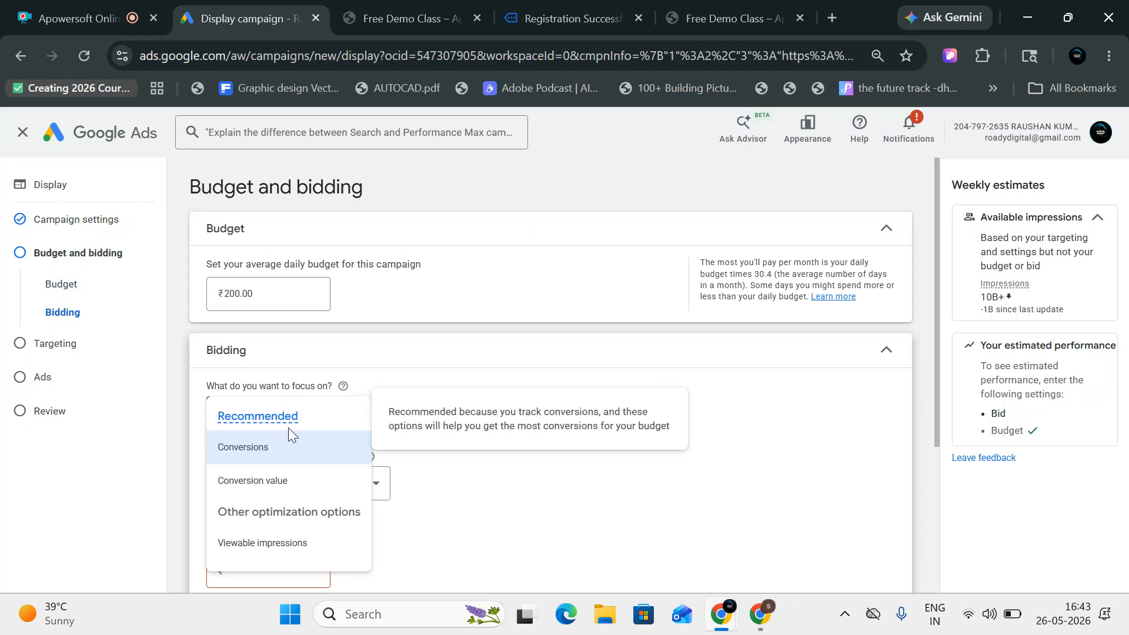
{"action": "left_click", "coordinate": [290, 449]}
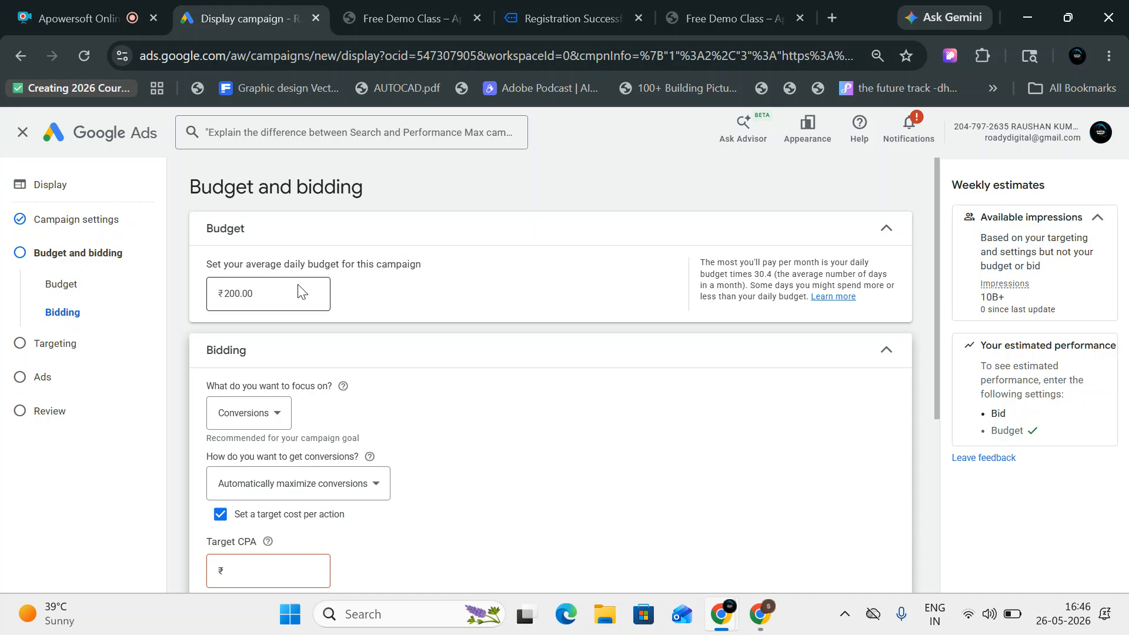
Step: Review the daily budget and Target CPA fields, and turn off the target cost per action for bidding
{"action": "scroll", "coordinate": [379, 435], "scroll_direction": "down", "scroll_amount": 1}
{"action": "left_click", "coordinate": [274, 483]}
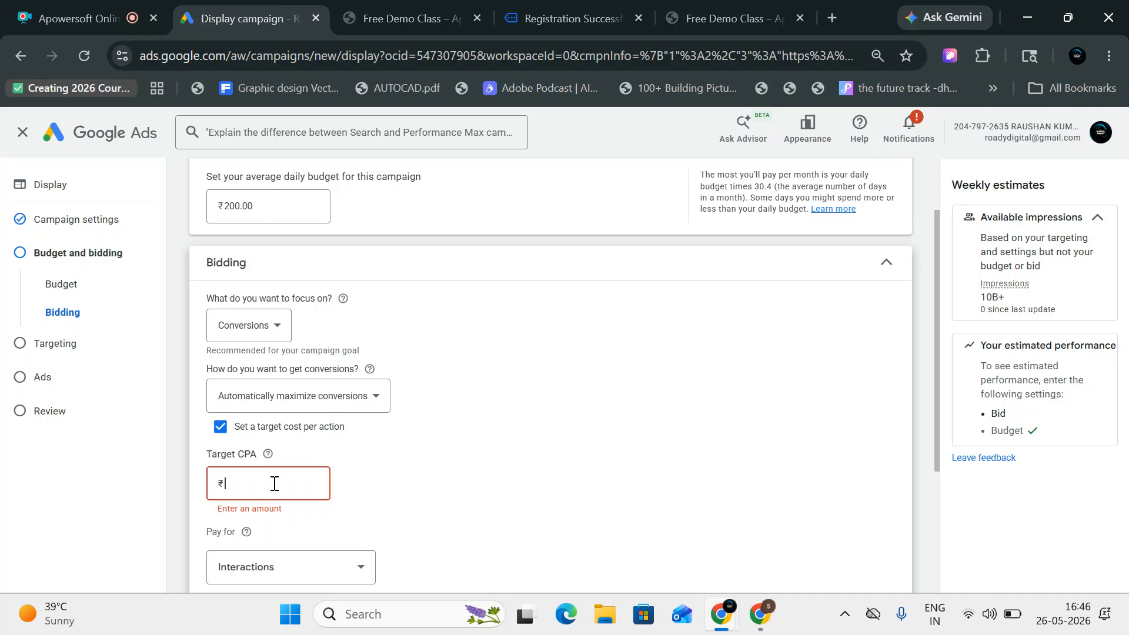
{"action": "scroll", "coordinate": [247, 323], "scroll_direction": "up", "scroll_amount": 1}
{"action": "left_click", "coordinate": [257, 292]}
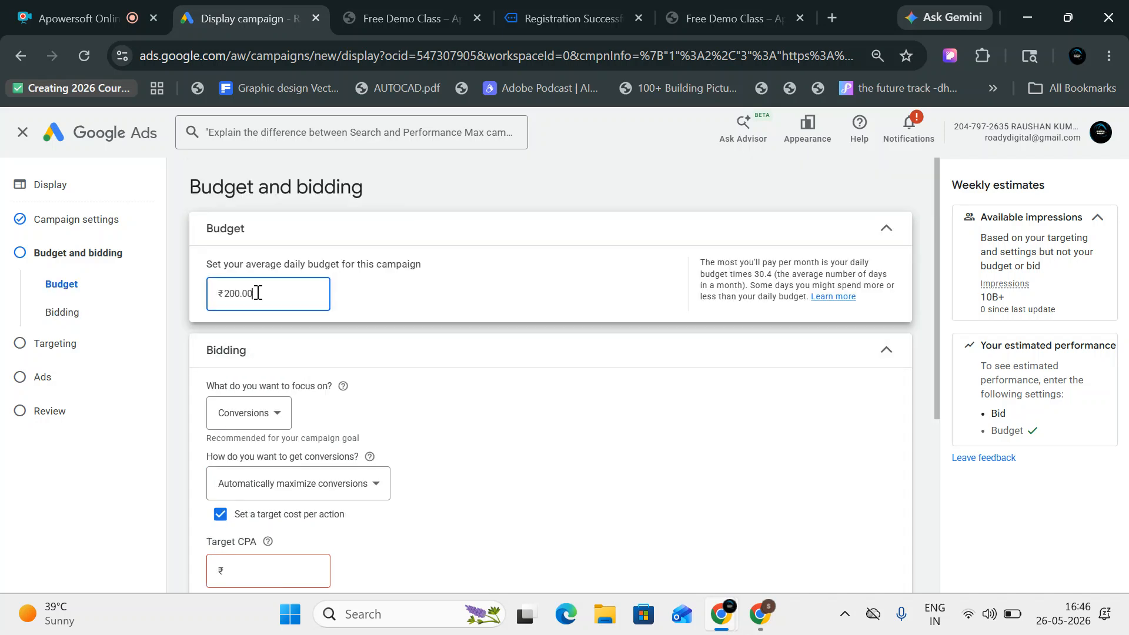
{"action": "scroll", "coordinate": [274, 327], "scroll_direction": "down", "scroll_amount": 2}
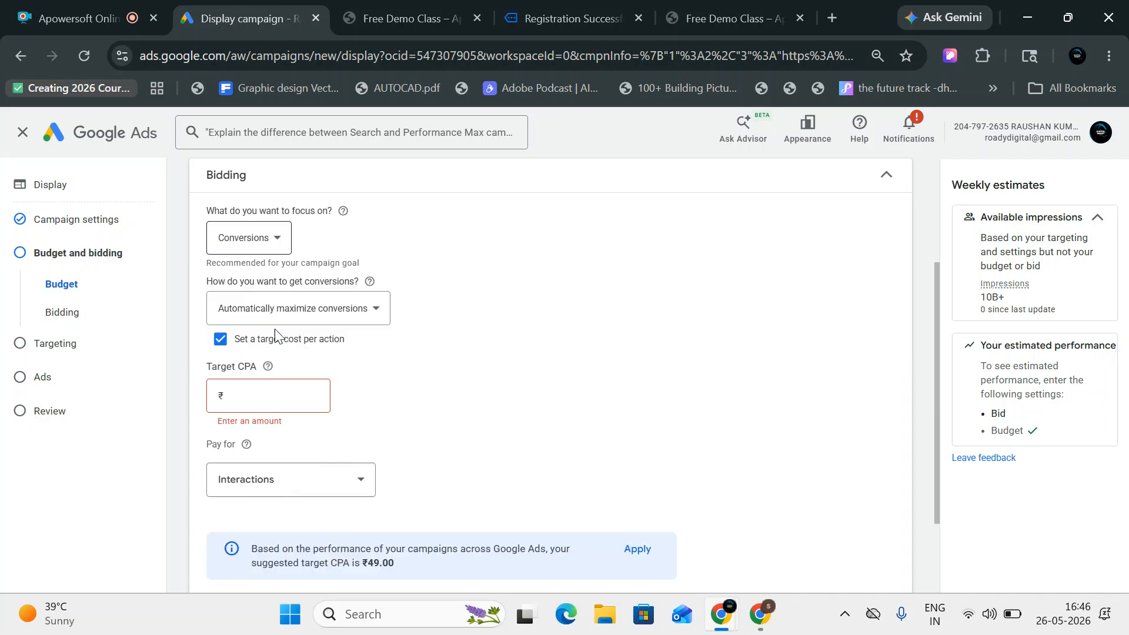
{"action": "left_click", "coordinate": [221, 340]}
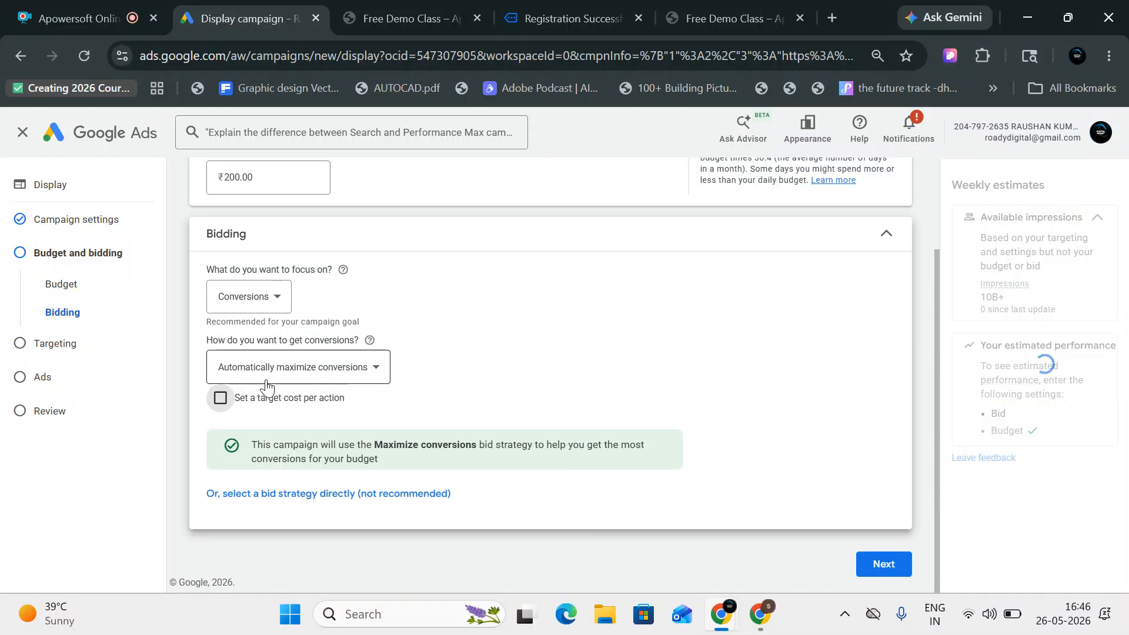
Step: Re-enable the target cost per action to look at its Target CPA field, and deselect it again
{"action": "left_click", "coordinate": [221, 398]}
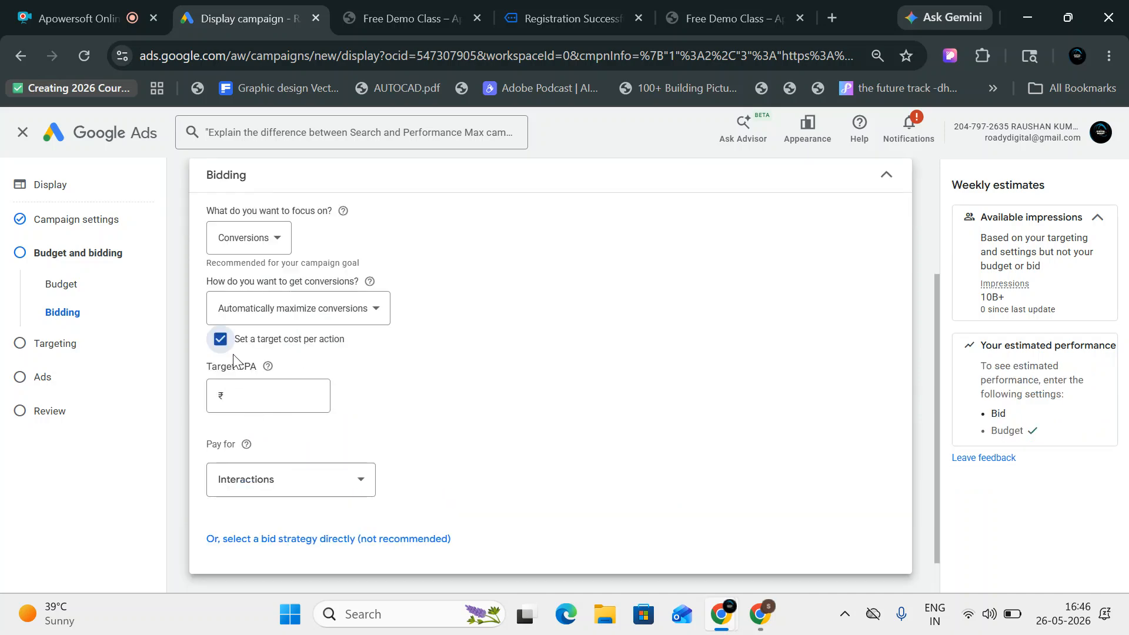
{"action": "left_click", "coordinate": [221, 340]}
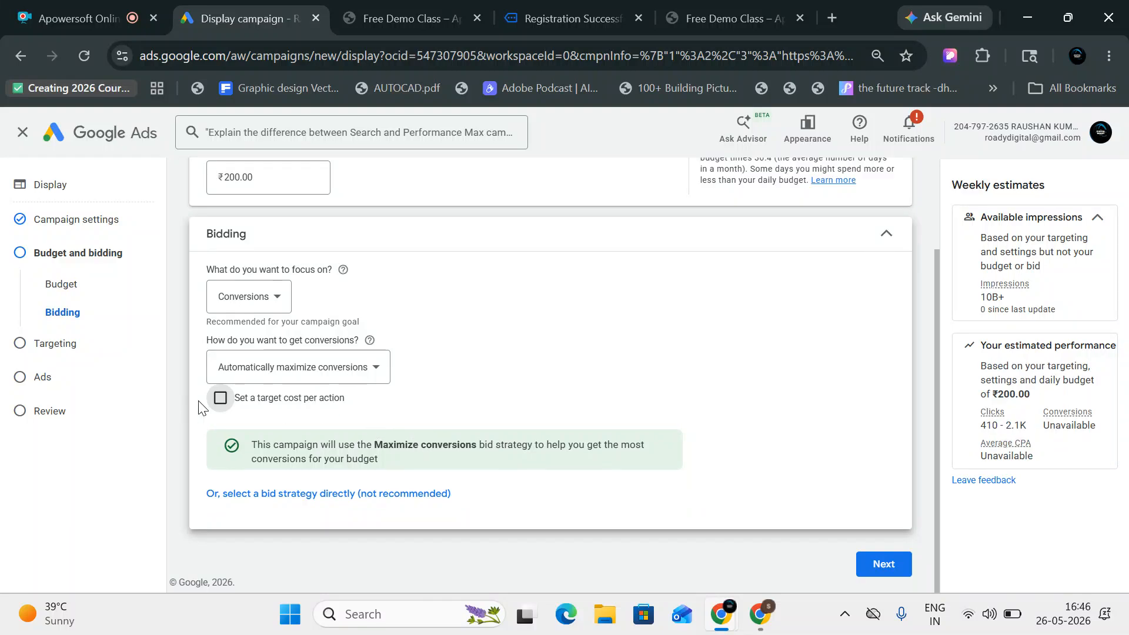
{"action": "left_click", "coordinate": [221, 399]}
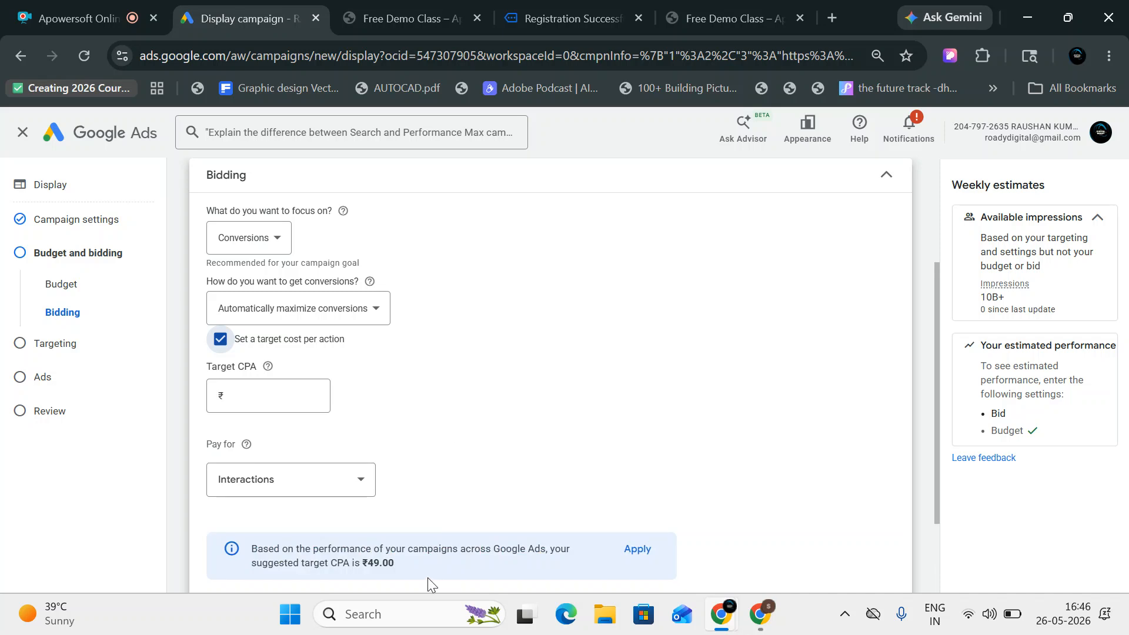
{"action": "left_click", "coordinate": [298, 393]}
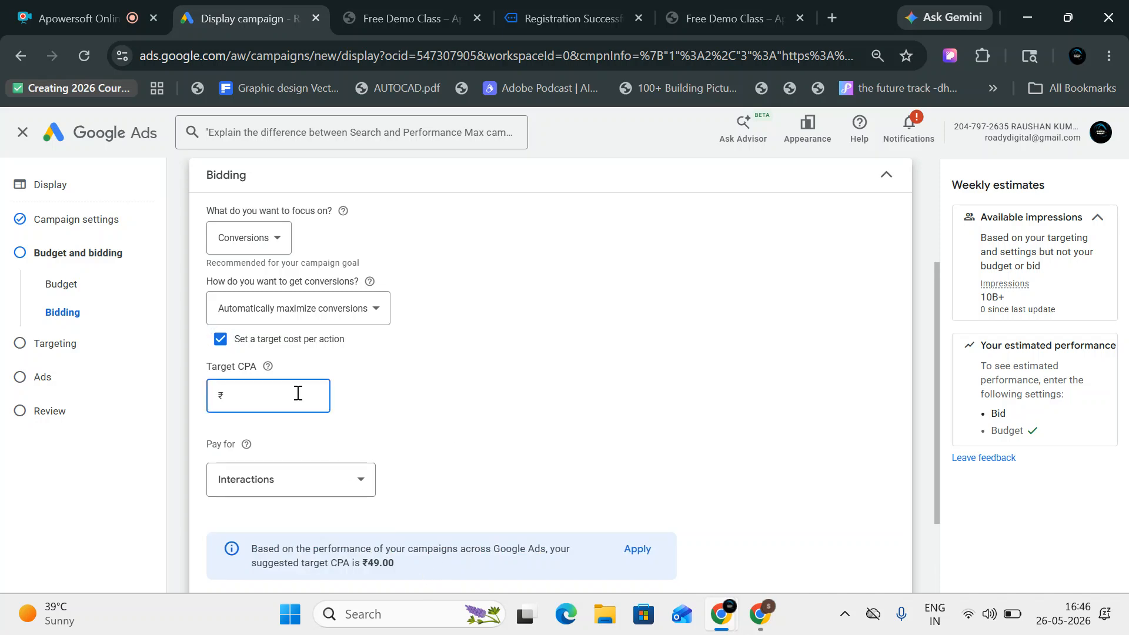
{"action": "left_click", "coordinate": [221, 339]}
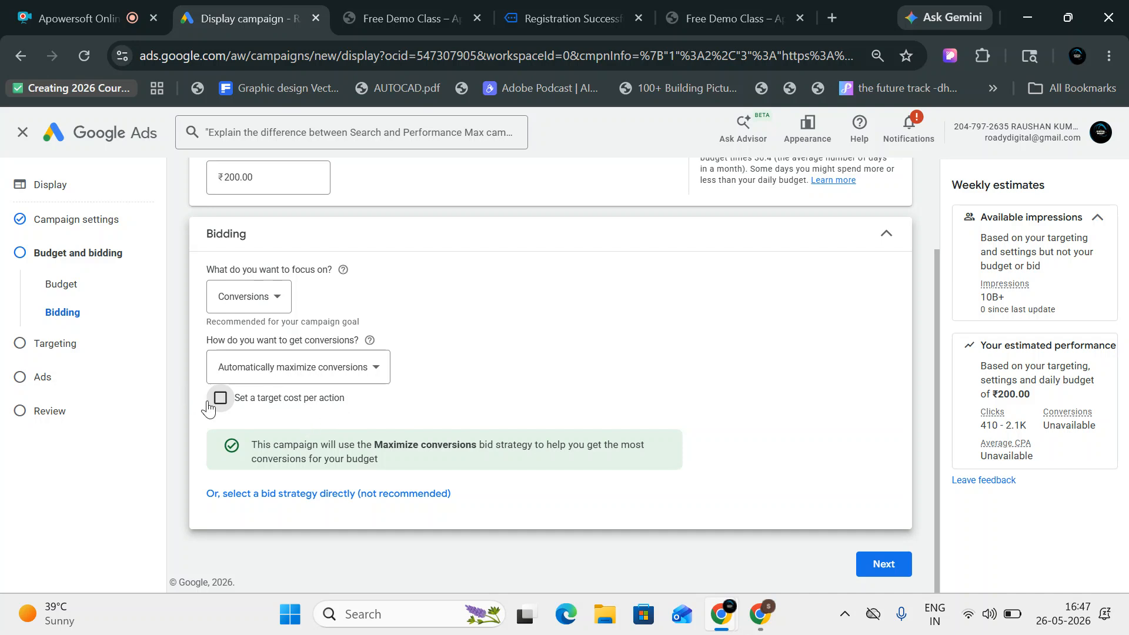
Step: Keep Conversions as the bidding focus and proceed to the Audience Segments in the Targeting section
{"action": "left_click", "coordinate": [261, 297]}
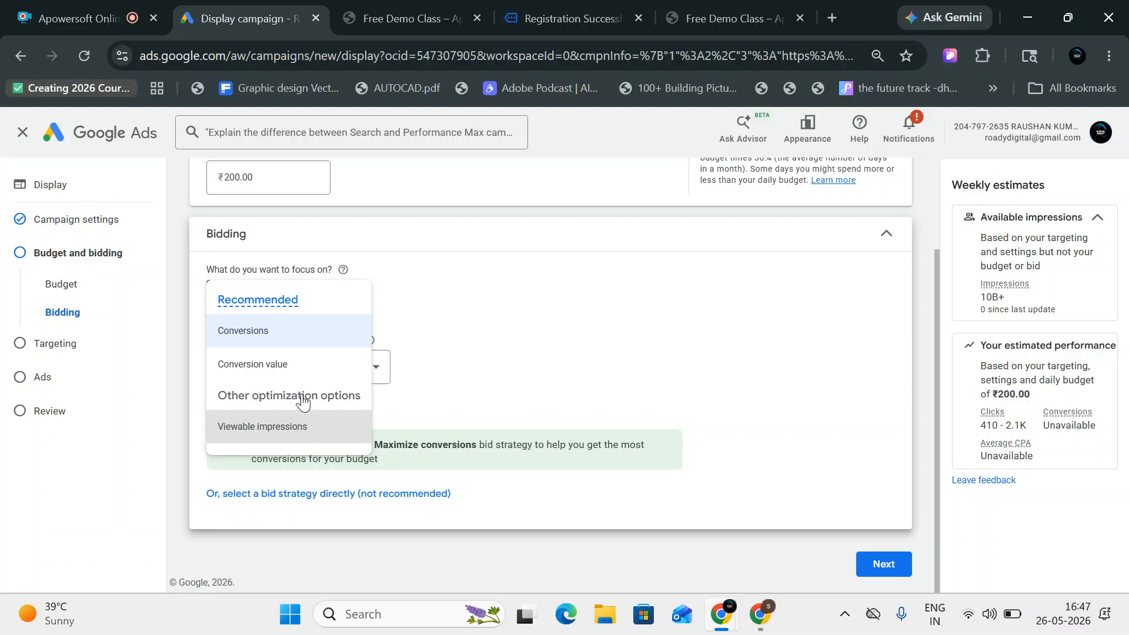
{"action": "left_click", "coordinate": [296, 333]}
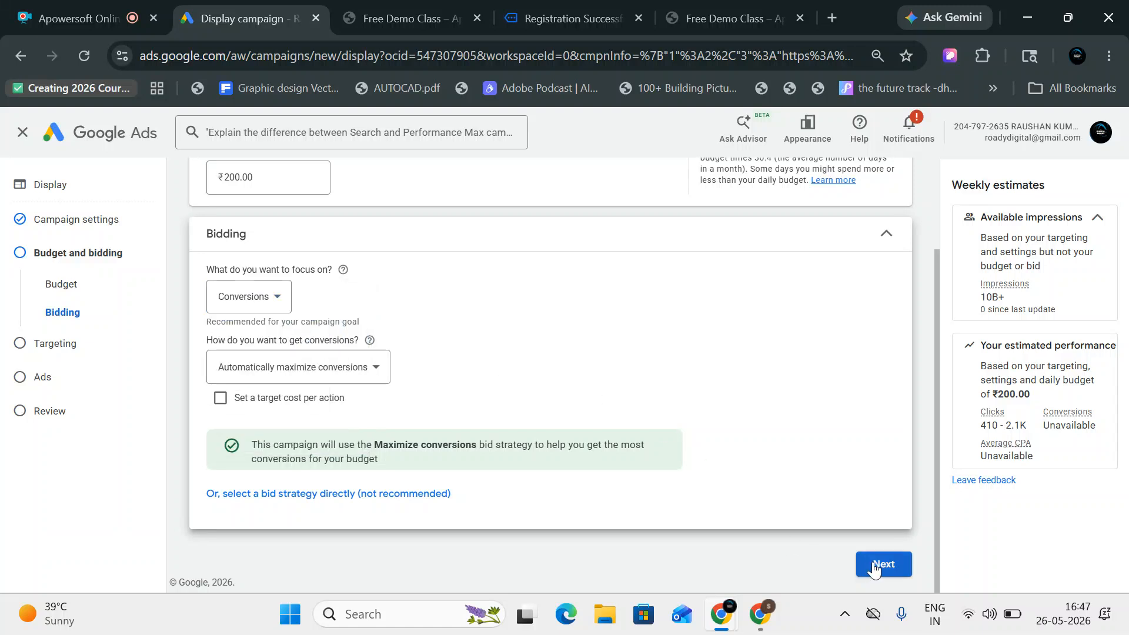
{"action": "left_click", "coordinate": [289, 390]}
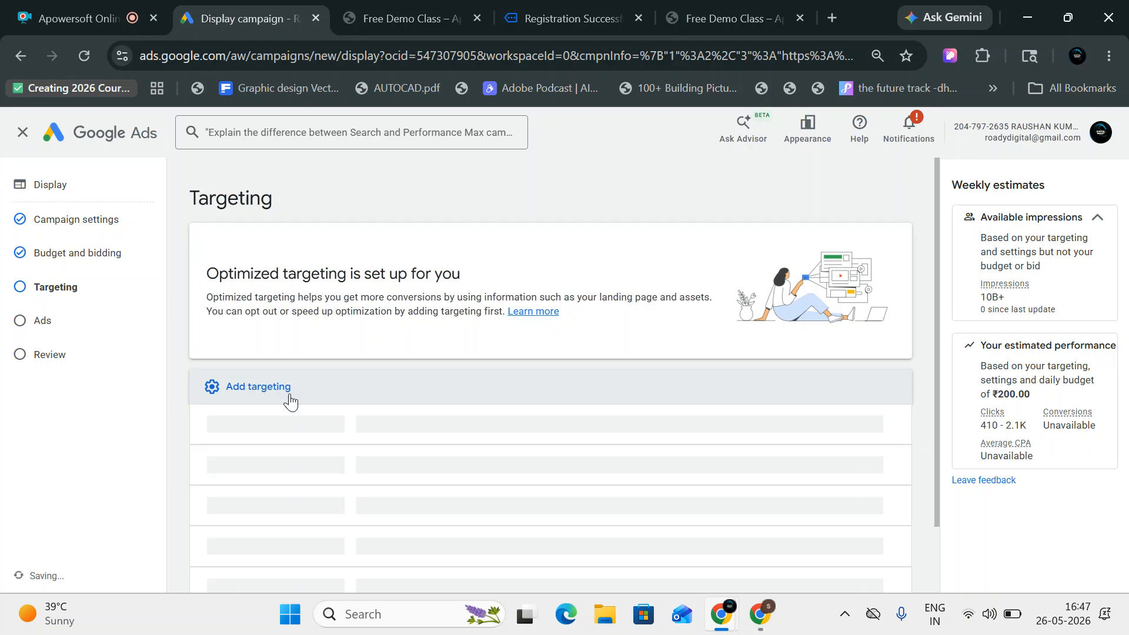
{"action": "scroll", "coordinate": [315, 385], "scroll_direction": "down", "scroll_amount": 1}
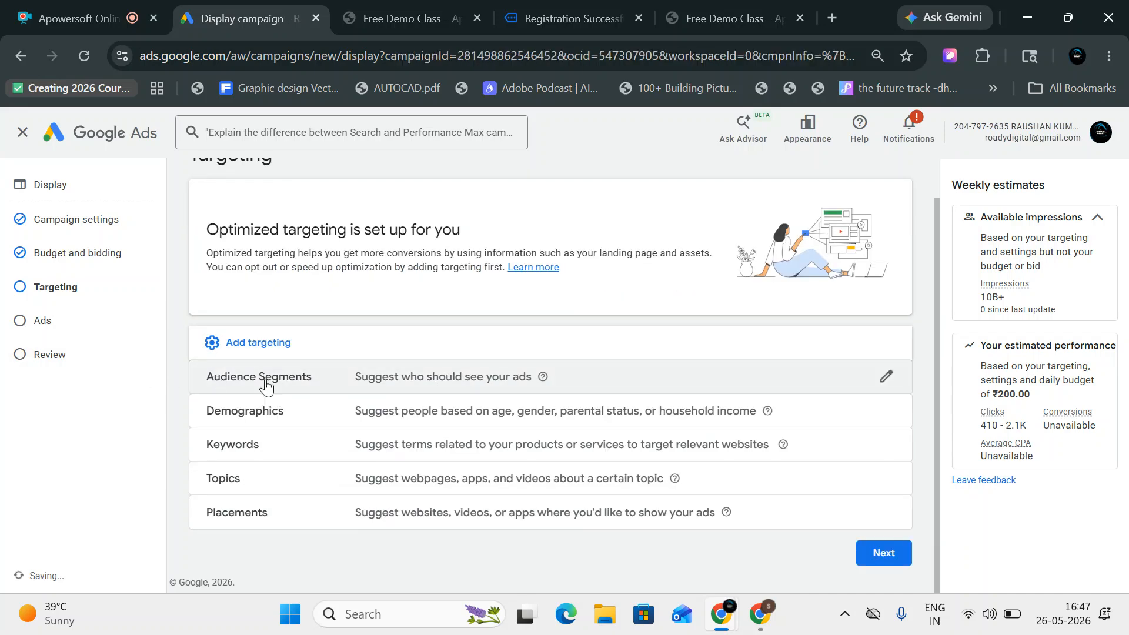
{"action": "left_click", "coordinate": [420, 388]}
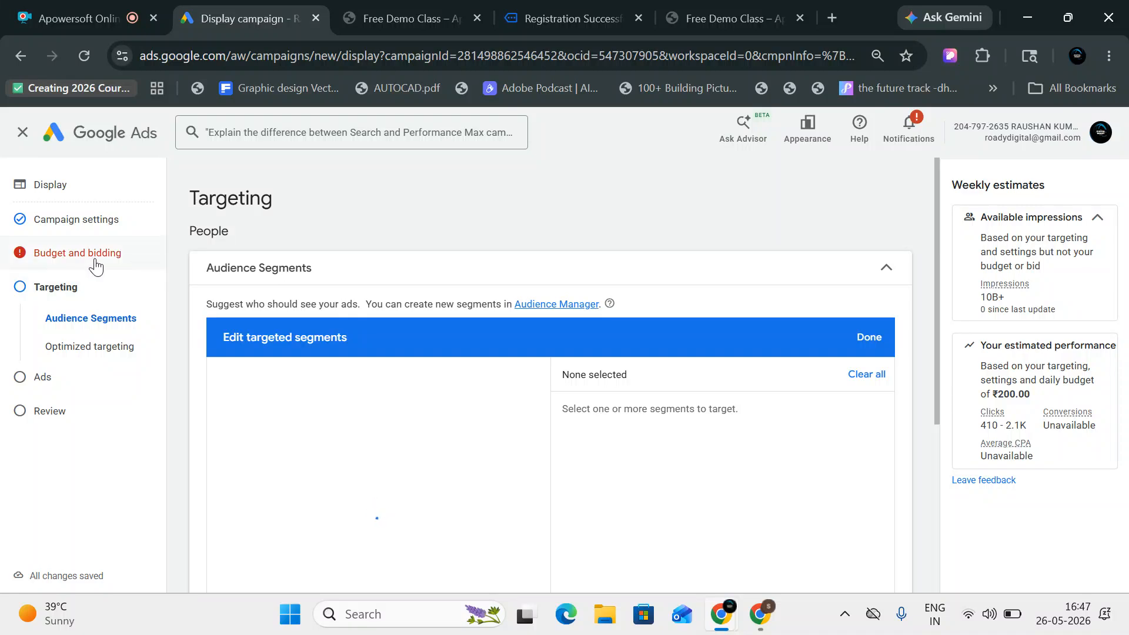
Step: Return to Budget and bidding and recheck the daily budget and the Conversions bidding focus for the flagged error
{"action": "left_click", "coordinate": [94, 262]}
{"action": "scroll", "coordinate": [364, 327], "scroll_direction": "down", "scroll_amount": 2}
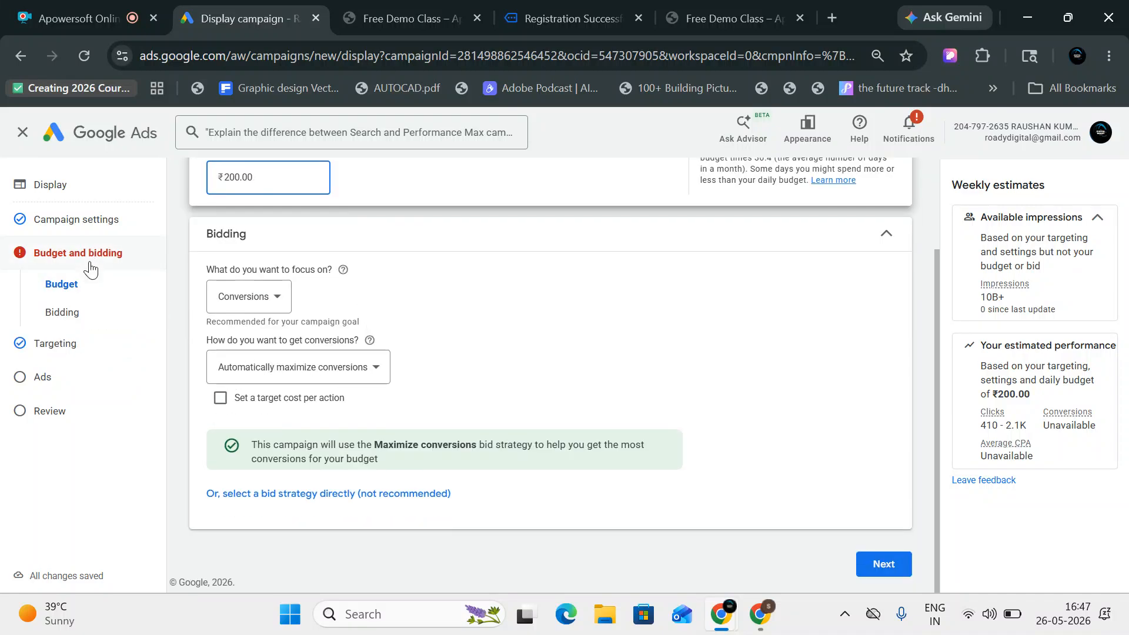
{"action": "left_click", "coordinate": [87, 314]}
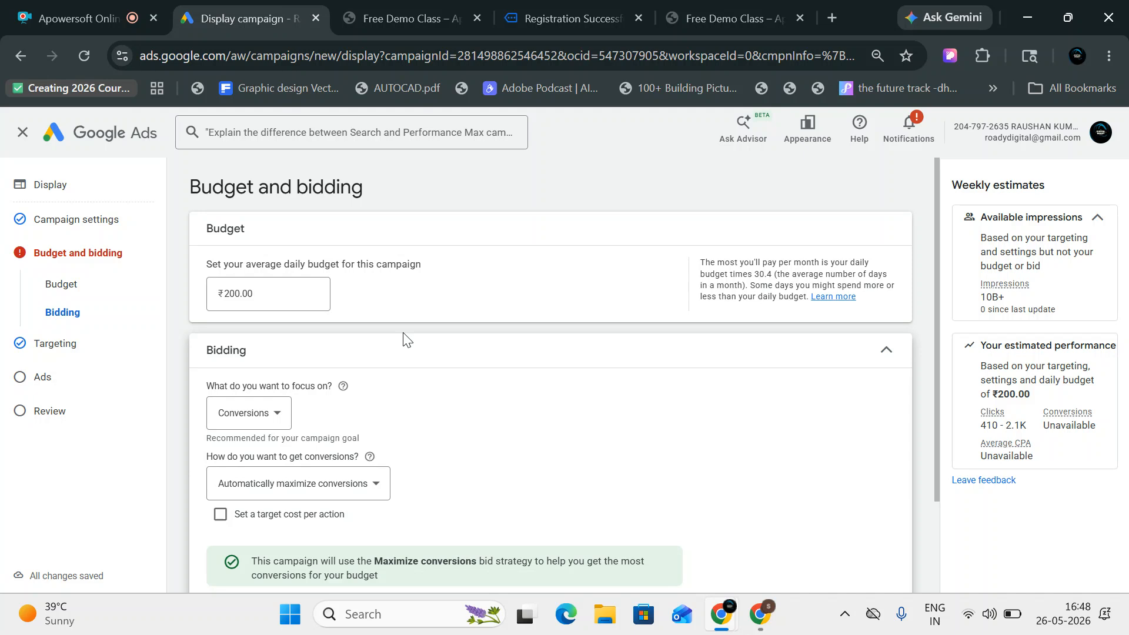
{"action": "scroll", "coordinate": [282, 391], "scroll_direction": "down", "scroll_amount": 2}
{"action": "left_click", "coordinate": [273, 312]}
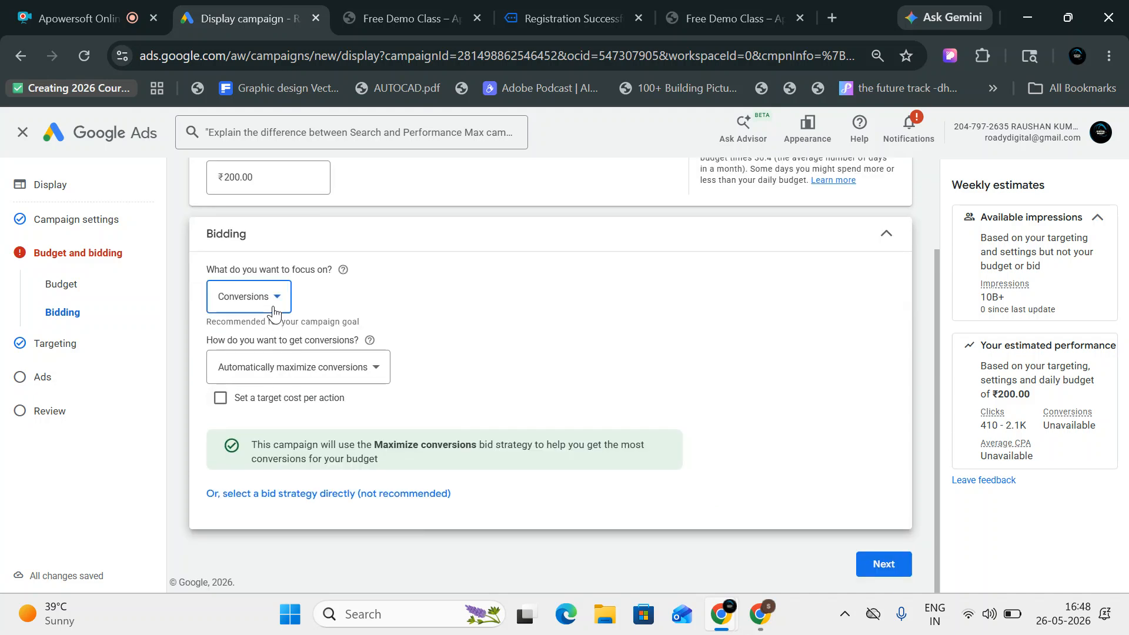
{"action": "left_click", "coordinate": [274, 338]}
{"action": "left_click", "coordinate": [84, 287]}
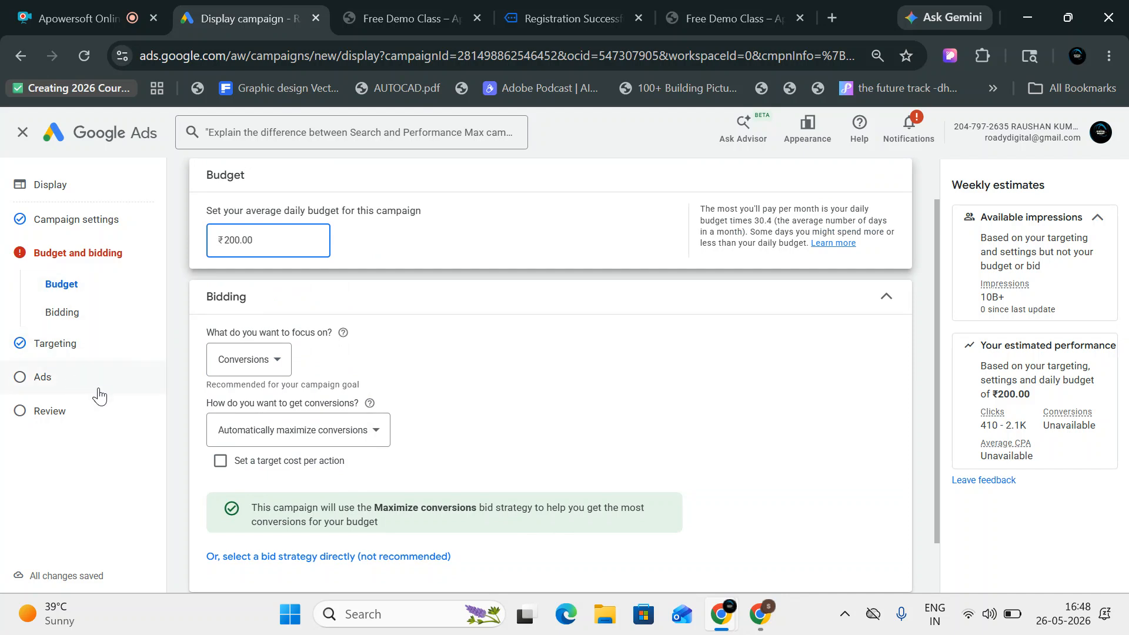
{"action": "left_click", "coordinate": [275, 360]}
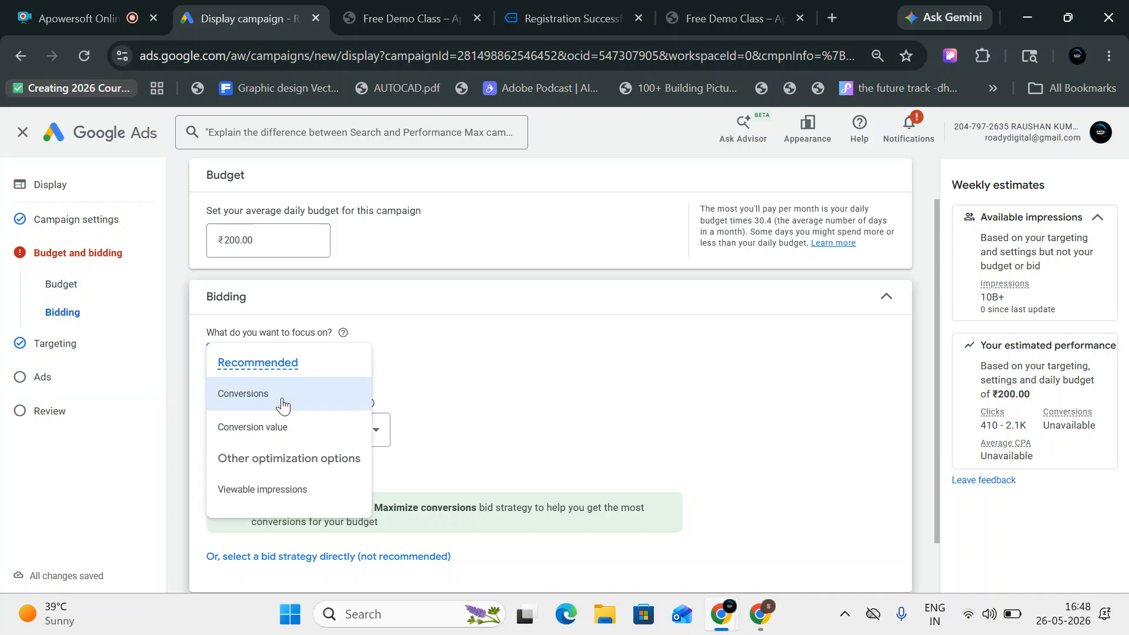
{"action": "left_click", "coordinate": [282, 396]}
{"action": "left_click", "coordinate": [91, 315]}
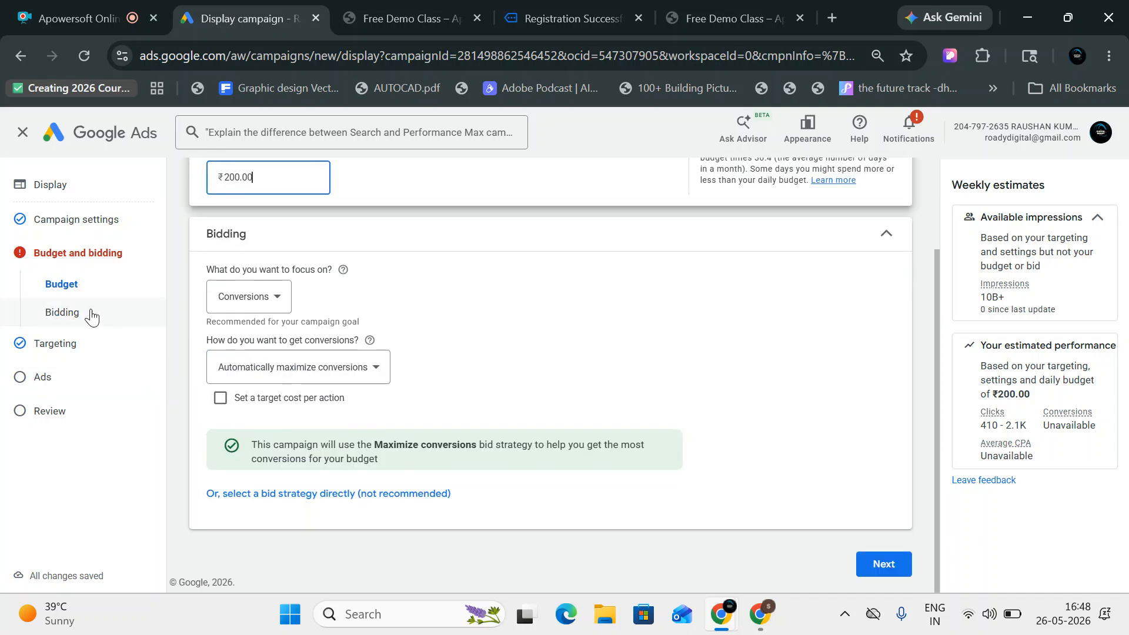
Step: Continue to Targeting and look over its Audience Segments section
{"action": "left_click", "coordinate": [883, 561]}
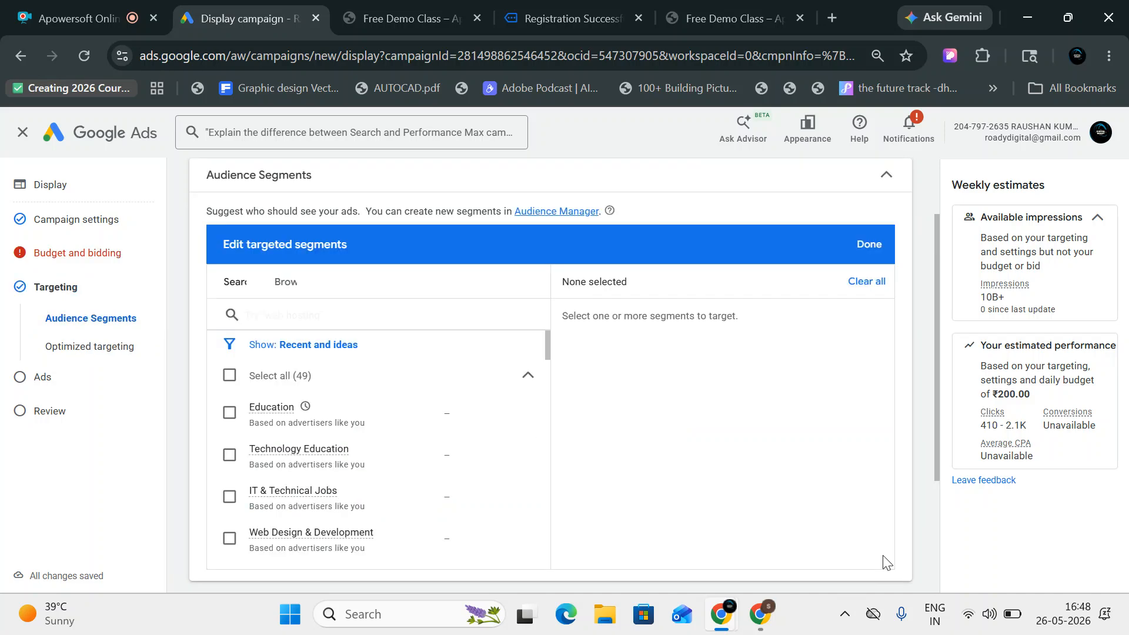
{"action": "scroll", "coordinate": [353, 388], "scroll_direction": "down", "scroll_amount": 2}
{"action": "scroll", "coordinate": [355, 404], "scroll_direction": "up", "scroll_amount": 3}
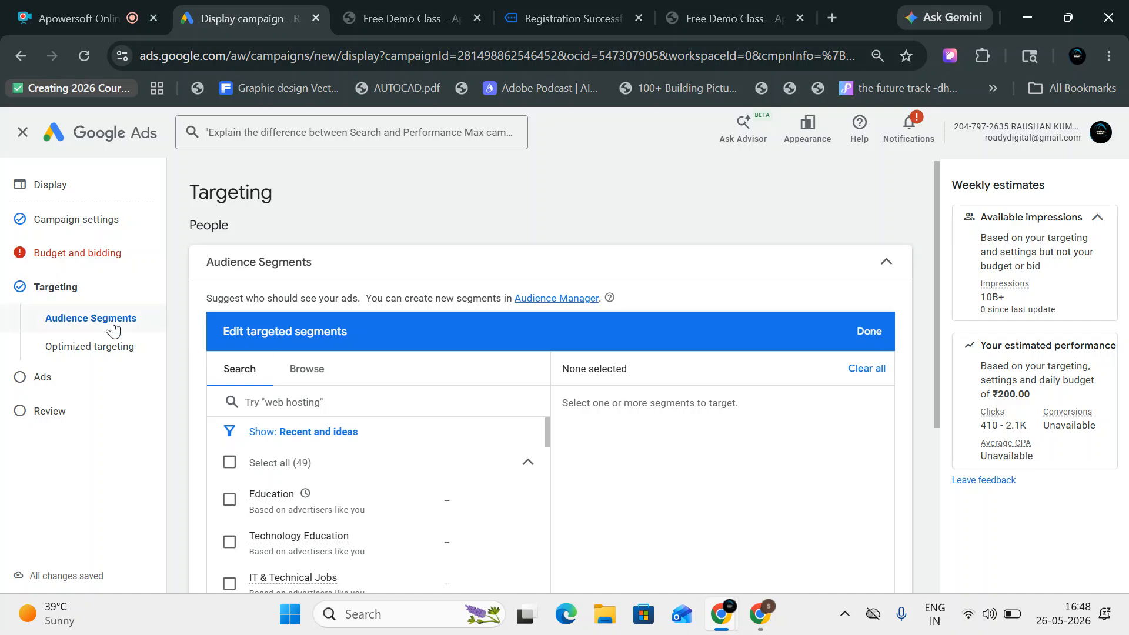
{"action": "left_click", "coordinate": [91, 319]}
{"action": "scroll", "coordinate": [399, 353], "scroll_direction": "down", "scroll_amount": 4}
{"action": "scroll", "coordinate": [403, 353], "scroll_direction": "up", "scroll_amount": 4}
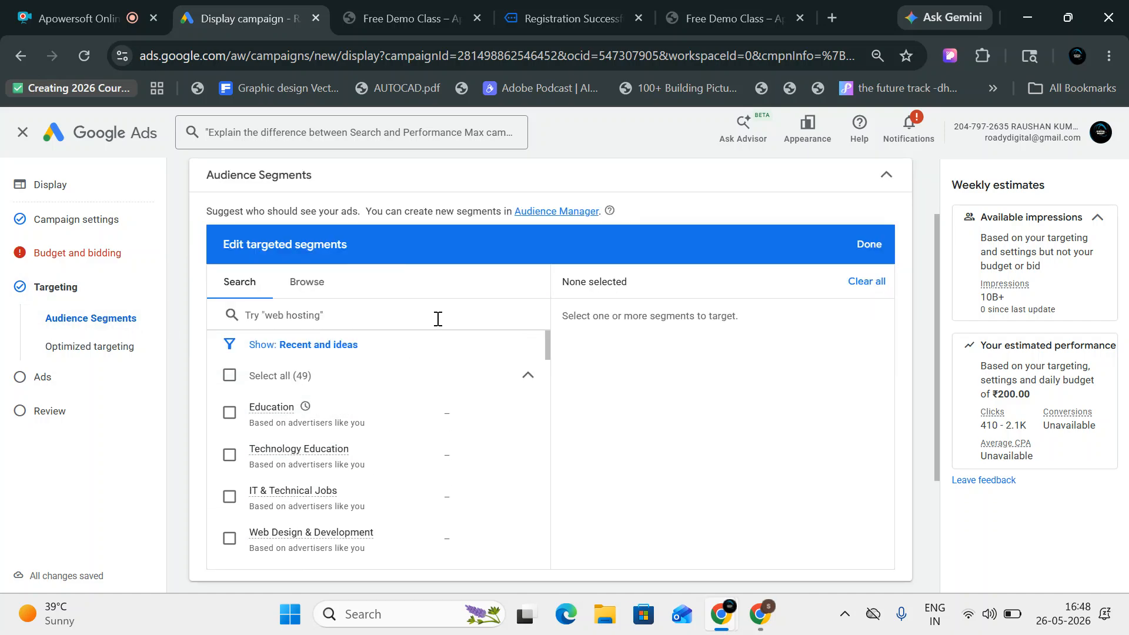
Step: View the audience segment browse categories, return to the suggested segments and look through them
{"action": "left_click", "coordinate": [309, 287]}
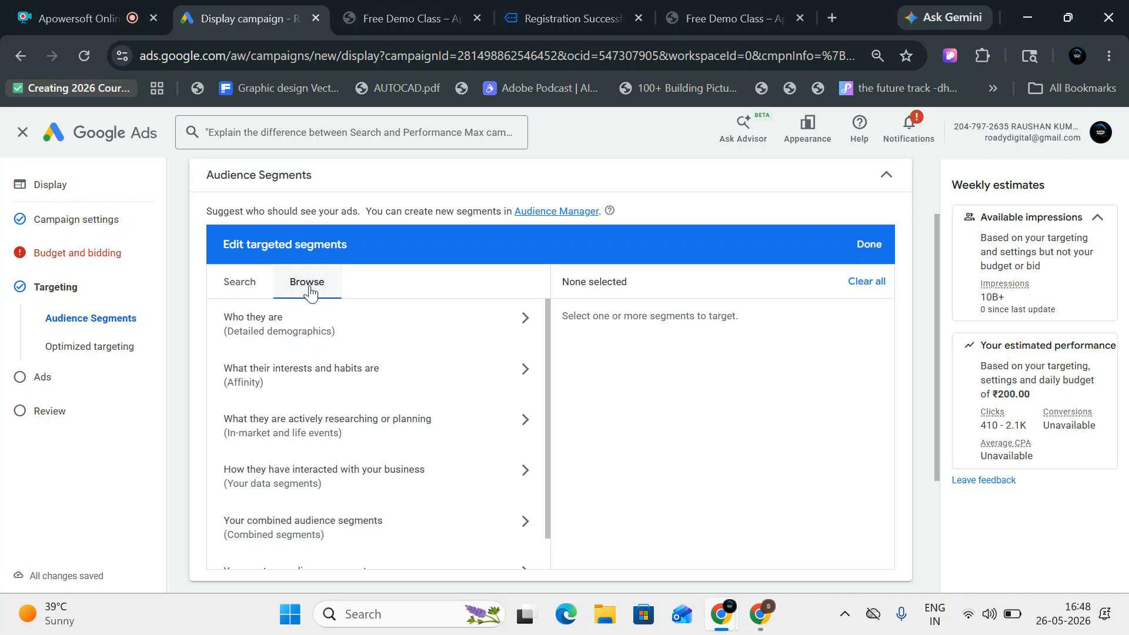
{"action": "left_click", "coordinate": [240, 285]}
{"action": "scroll", "coordinate": [330, 393], "scroll_direction": "down", "scroll_amount": 2}
{"action": "scroll", "coordinate": [330, 393], "scroll_direction": "down", "scroll_amount": 6}
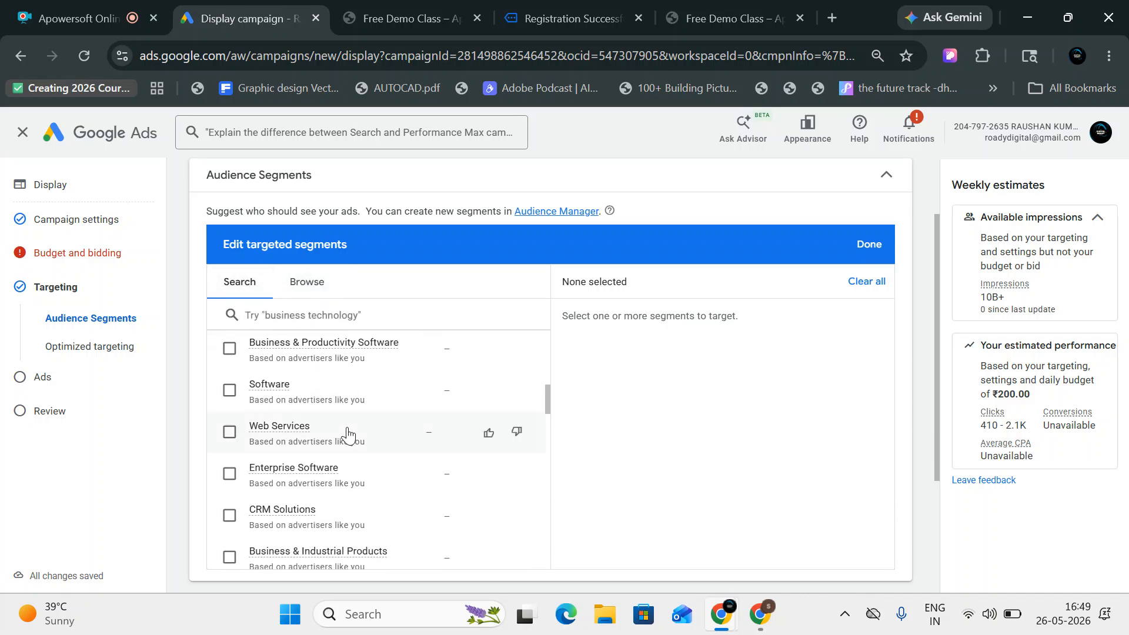
{"action": "scroll", "coordinate": [348, 435], "scroll_direction": "up", "scroll_amount": 8}
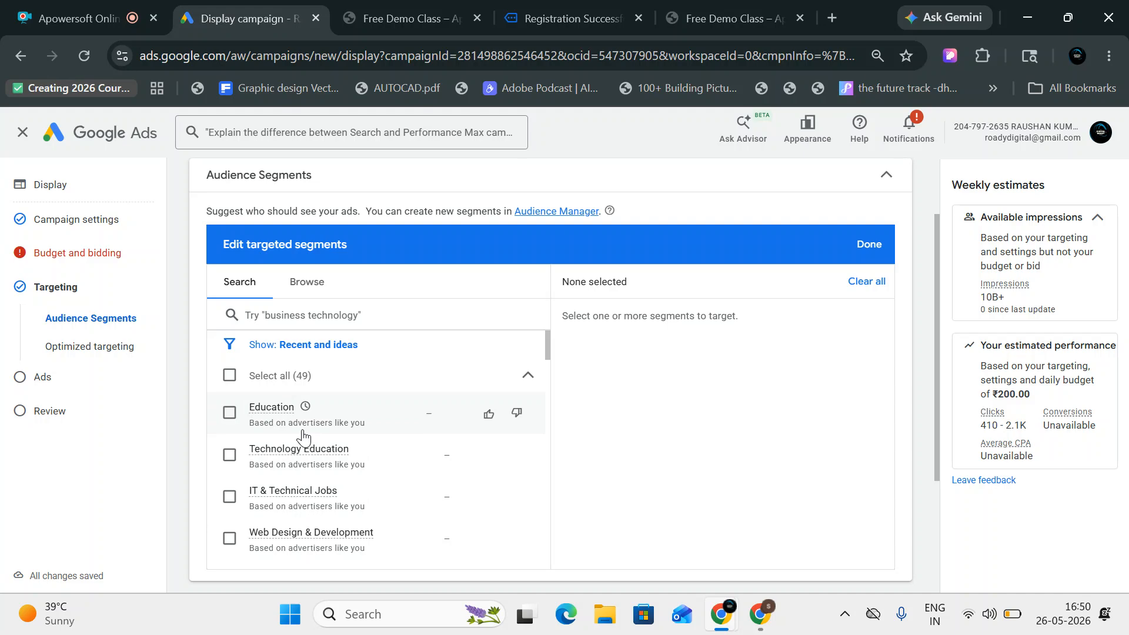
{"action": "scroll", "coordinate": [315, 367], "scroll_direction": "down", "scroll_amount": 1}
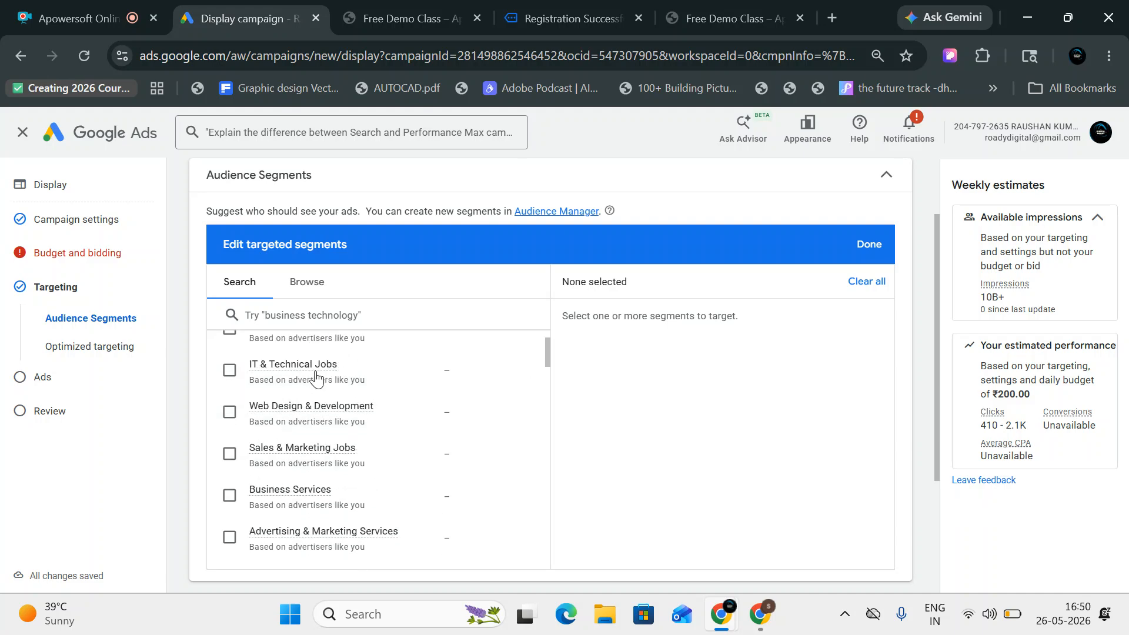
Step: Look through the suggested audience segments for ones relevant to the course
{"action": "scroll", "coordinate": [317, 376], "scroll_direction": "down", "scroll_amount": 3}
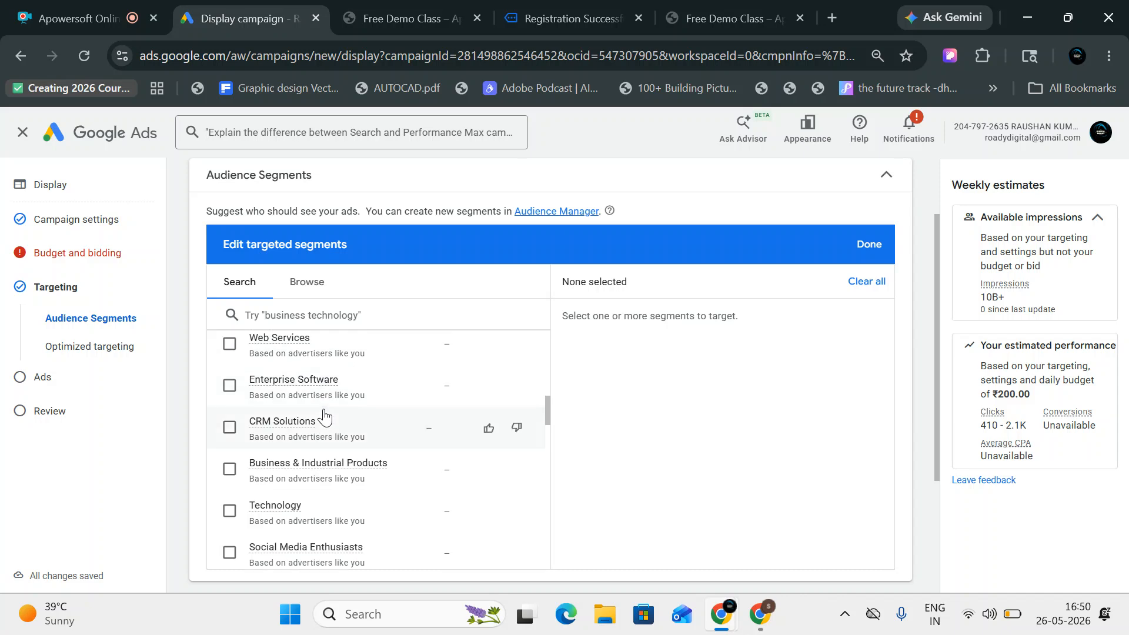
{"action": "scroll", "coordinate": [320, 418], "scroll_direction": "up", "scroll_amount": 5}
{"action": "scroll", "coordinate": [305, 435], "scroll_direction": "down", "scroll_amount": 3}
{"action": "scroll", "coordinate": [305, 444], "scroll_direction": "down", "scroll_amount": 2}
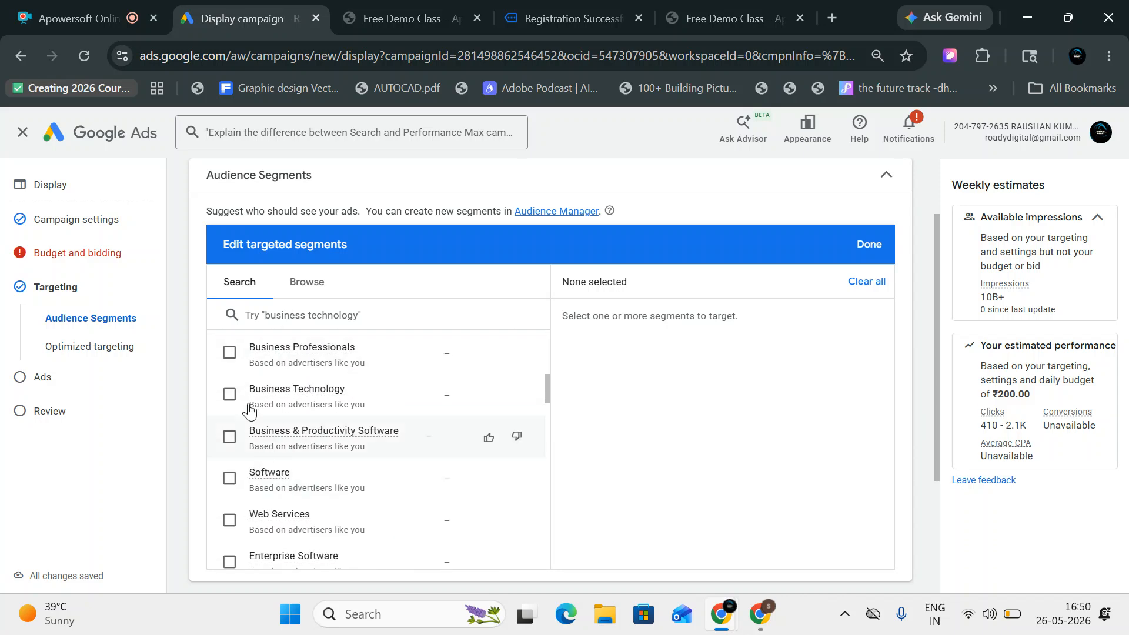
{"action": "scroll", "coordinate": [262, 441], "scroll_direction": "down", "scroll_amount": 6}
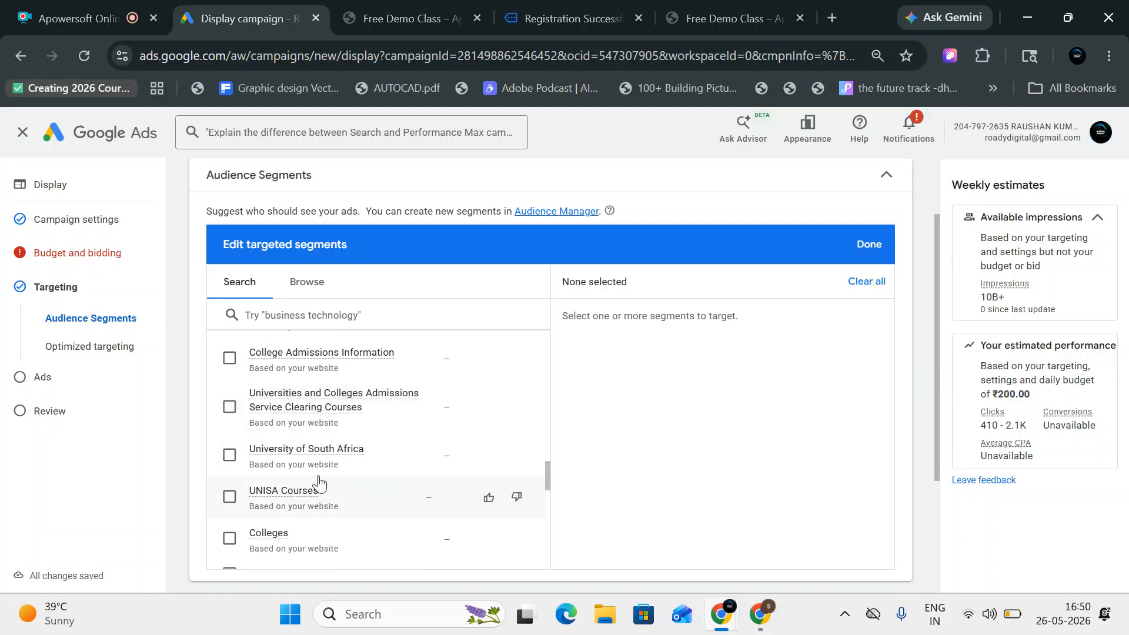
{"action": "scroll", "coordinate": [311, 464], "scroll_direction": "down", "scroll_amount": 8}
{"action": "scroll", "coordinate": [344, 448], "scroll_direction": "up", "scroll_amount": 6}
{"action": "scroll", "coordinate": [341, 447], "scroll_direction": "down", "scroll_amount": 2}
{"action": "scroll", "coordinate": [345, 382], "scroll_direction": "up", "scroll_amount": 5}
Step: Browse the detailed demographics under Who they are and expand Parental Status to the Parents age groups
{"action": "left_click", "coordinate": [307, 282]}
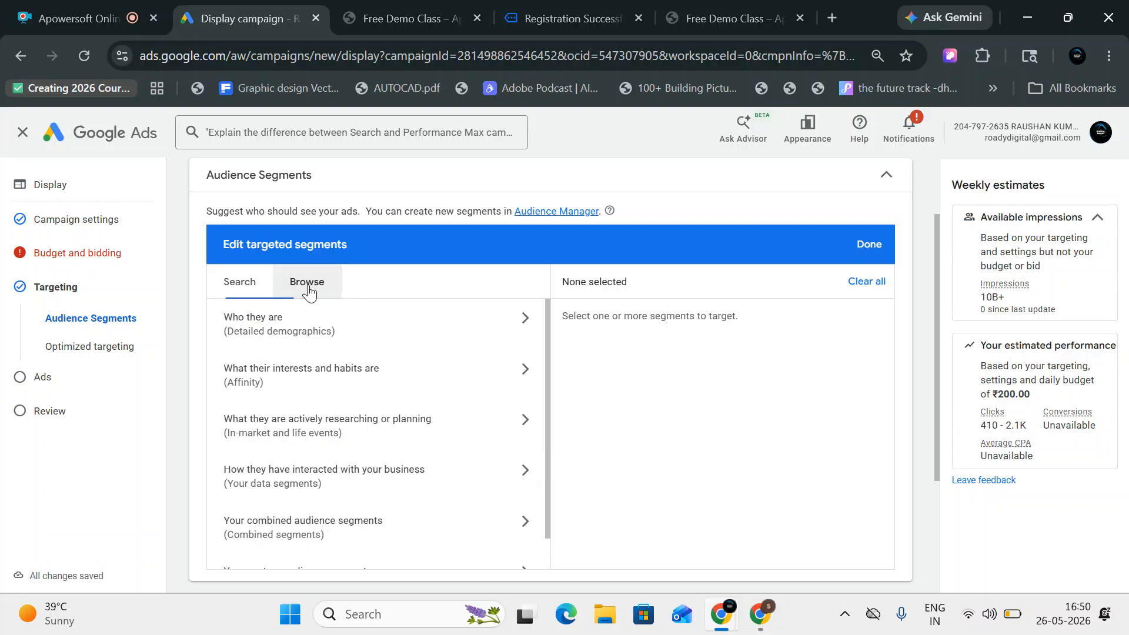
{"action": "left_click", "coordinate": [370, 337]}
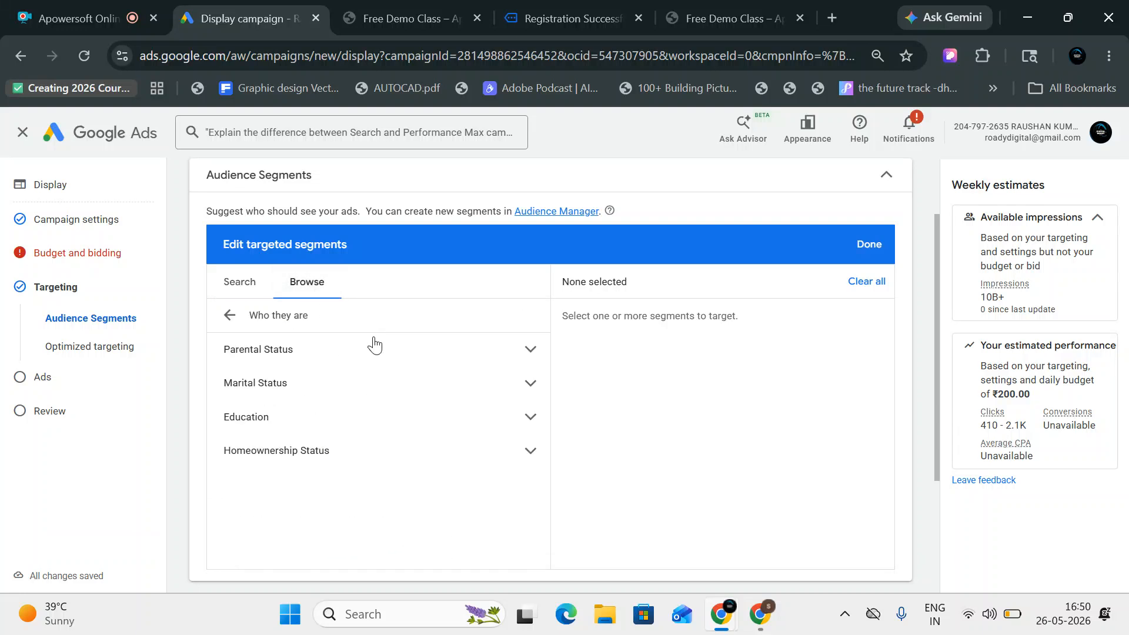
{"action": "left_click", "coordinate": [528, 358]}
{"action": "left_click", "coordinate": [323, 396]}
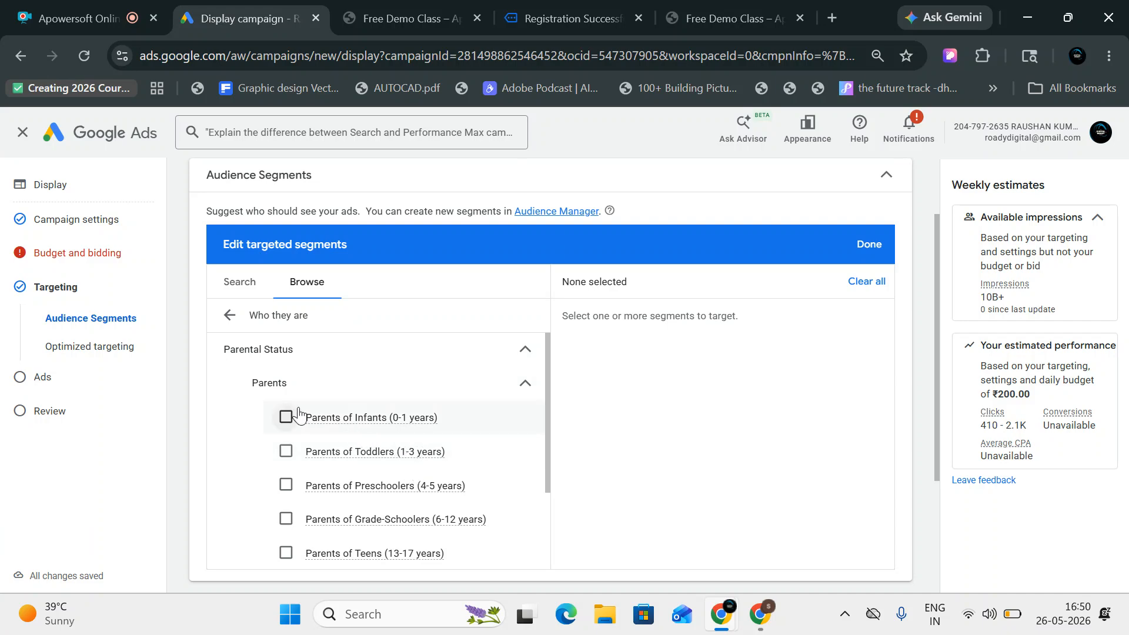
Step: Return to the browse categories and reopen the Parents age groups under Who they are
{"action": "left_click", "coordinate": [231, 316]}
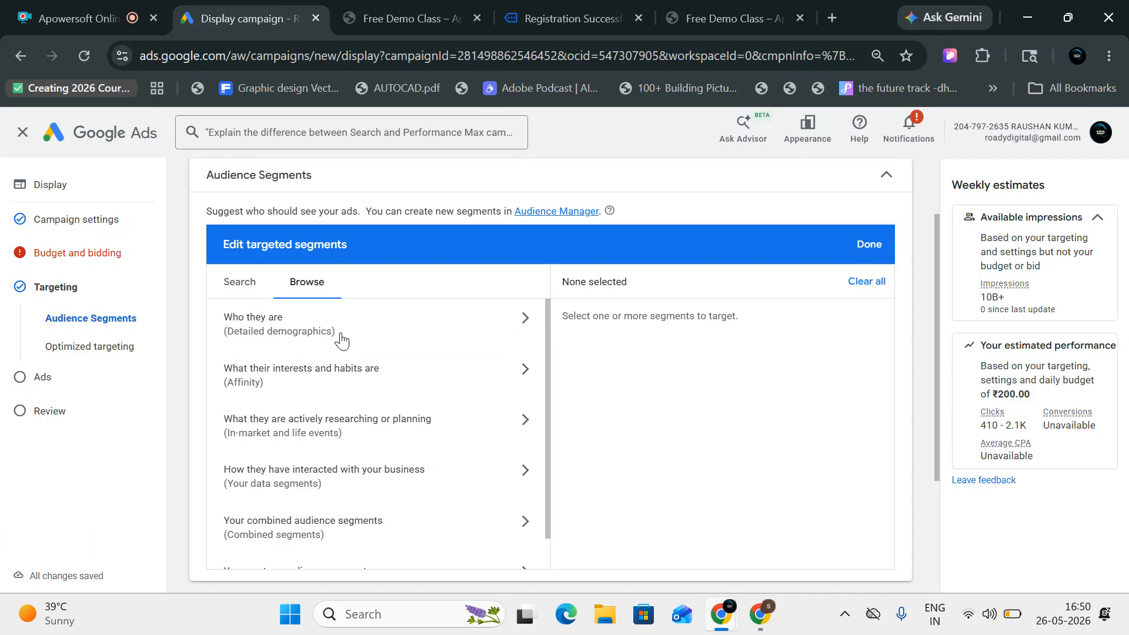
{"action": "left_click", "coordinate": [515, 337]}
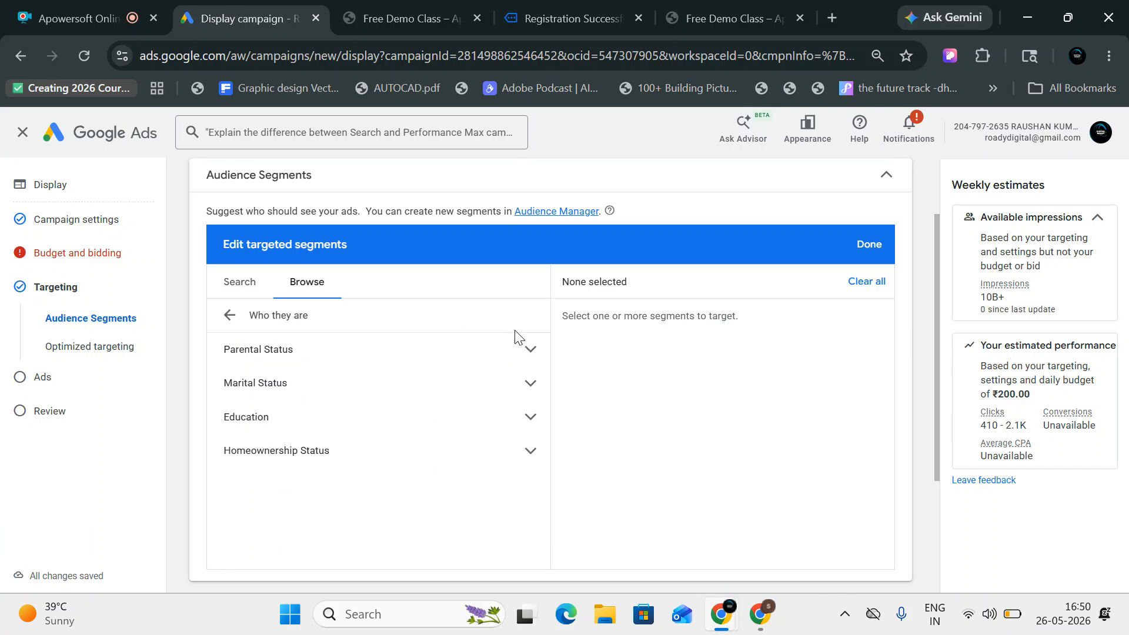
{"action": "left_click", "coordinate": [423, 363]}
{"action": "left_click", "coordinate": [383, 395]}
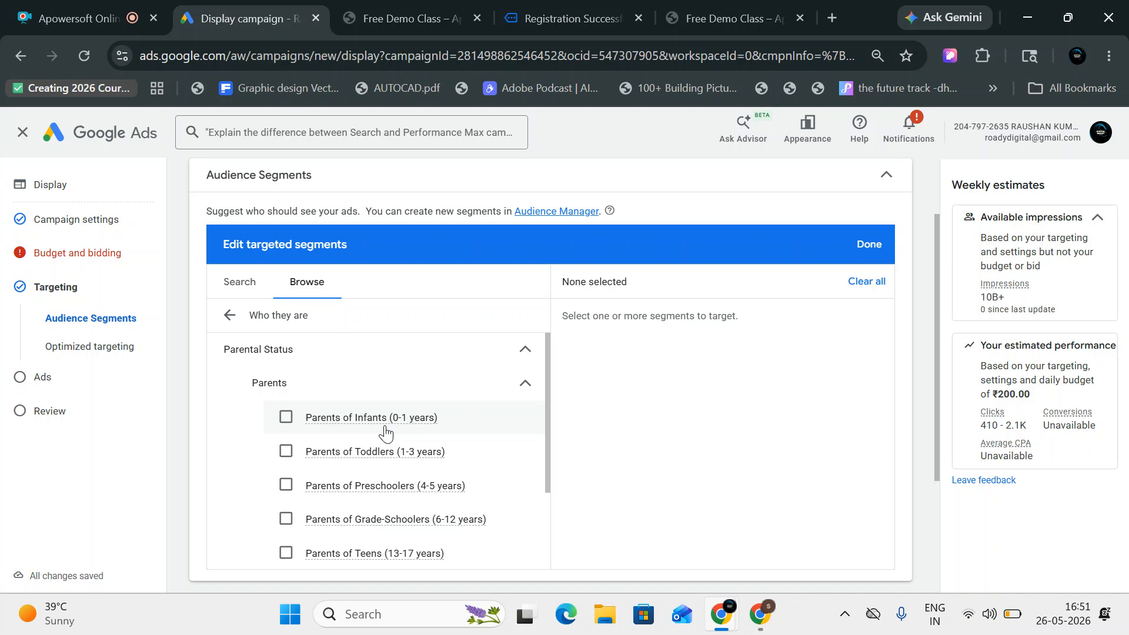
Step: Search the web for Google Photos in a new browser tab and open its sign-in result
{"action": "left_click", "coordinate": [828, 20]}
{"action": "left_click", "coordinate": [404, 400]}
{"action": "type", "text": "Google photo"}
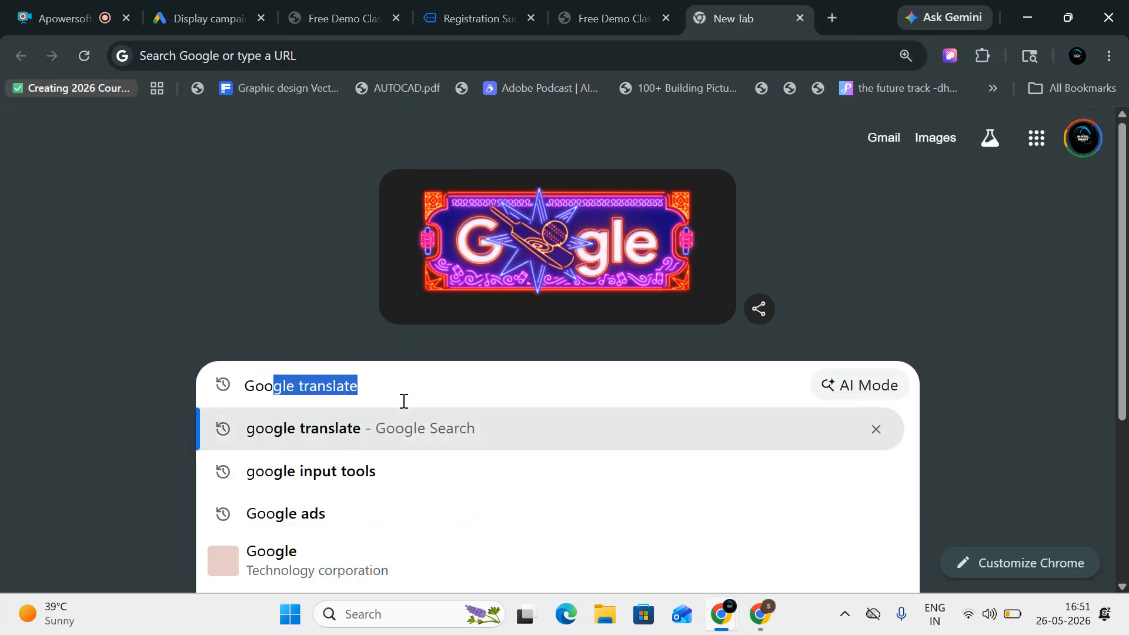
{"action": "type", "text": "s"}
{"action": "key", "text": "Return"}
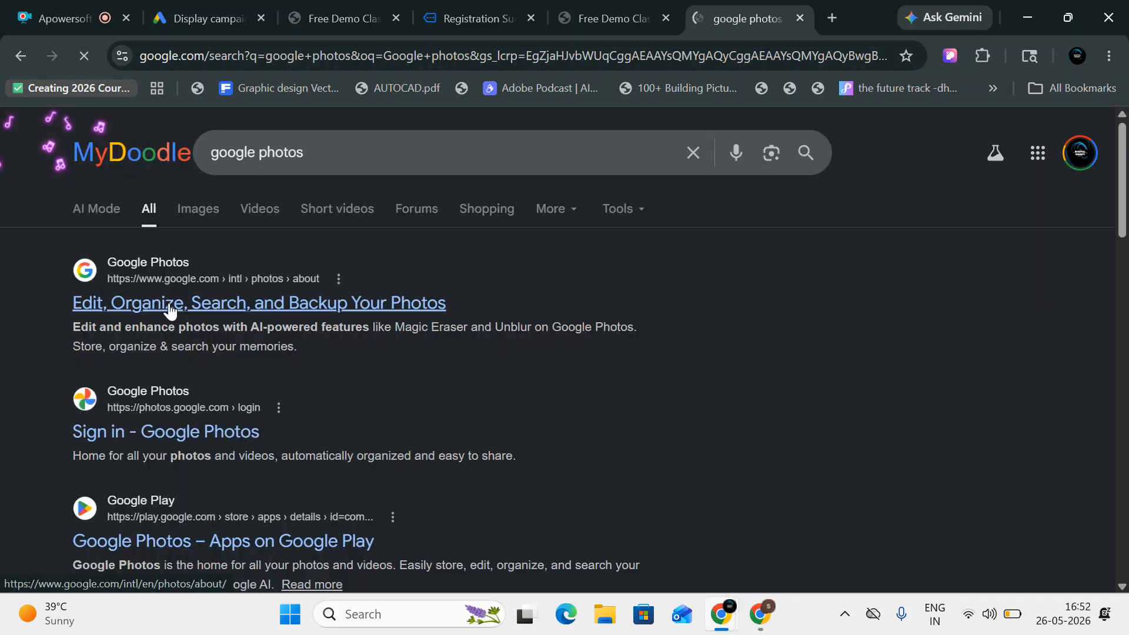
{"action": "left_click", "coordinate": [163, 438]}
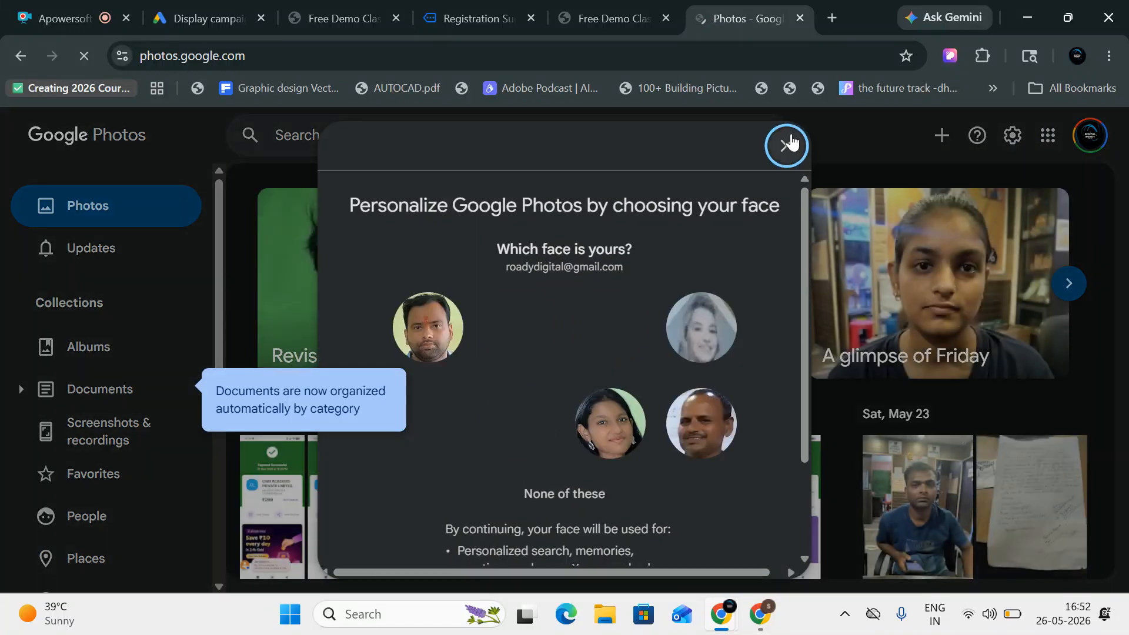
Step: Turn on the personalized features in Google Photos and confirm the account owner's face
{"action": "left_click", "coordinate": [788, 145]}
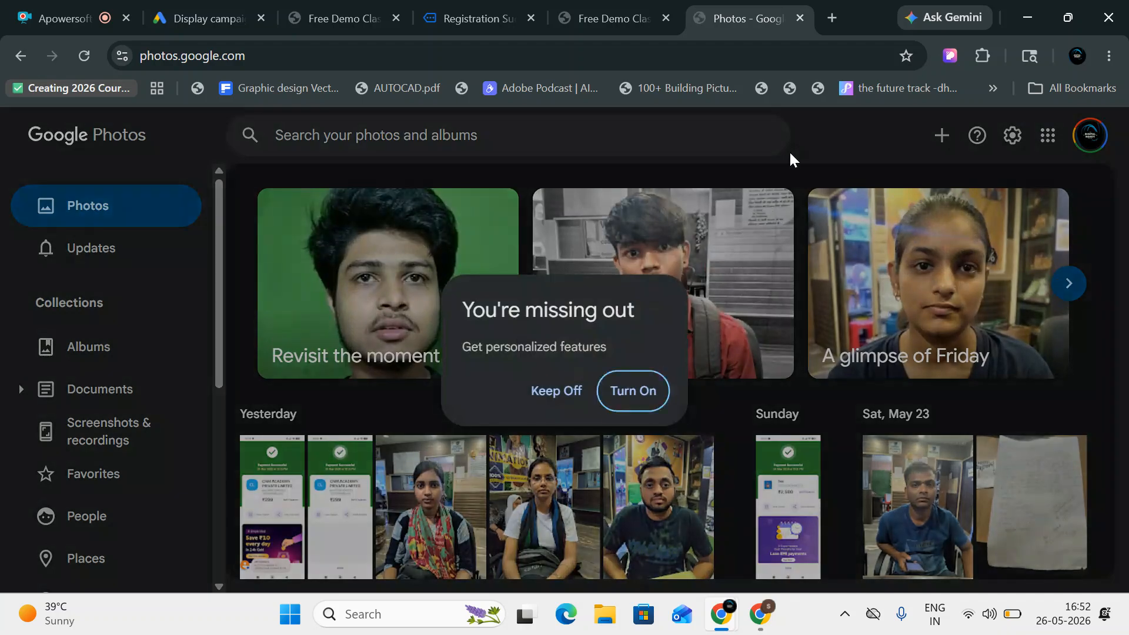
{"action": "left_click", "coordinate": [632, 391]}
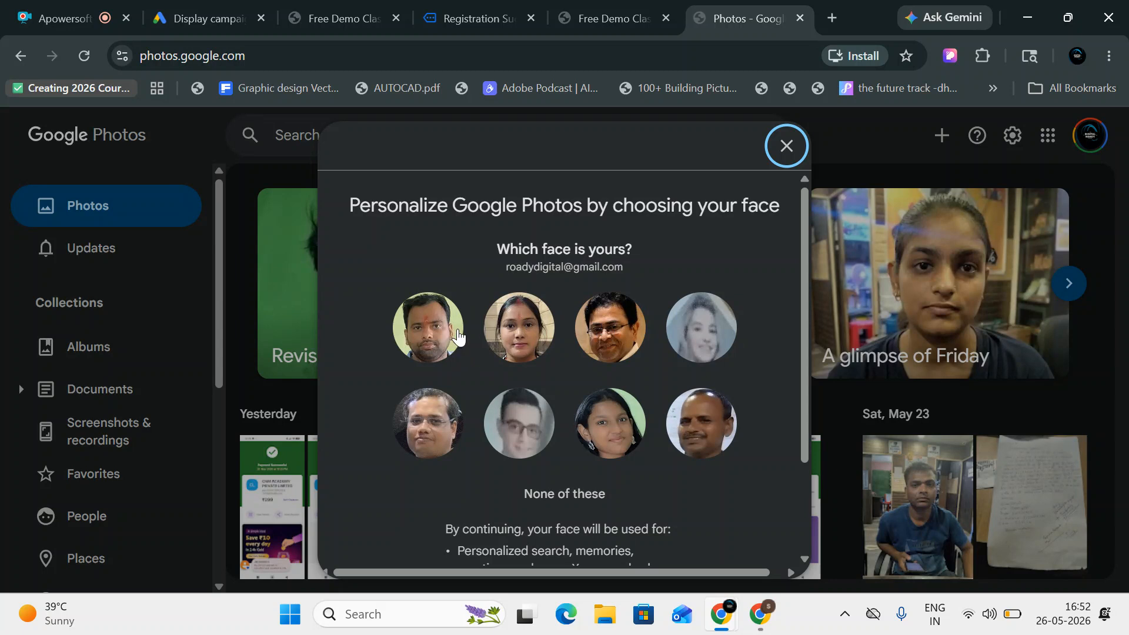
{"action": "left_click", "coordinate": [427, 348]}
{"action": "scroll", "coordinate": [649, 408], "scroll_direction": "down", "scroll_amount": 2}
{"action": "left_click", "coordinate": [643, 502]}
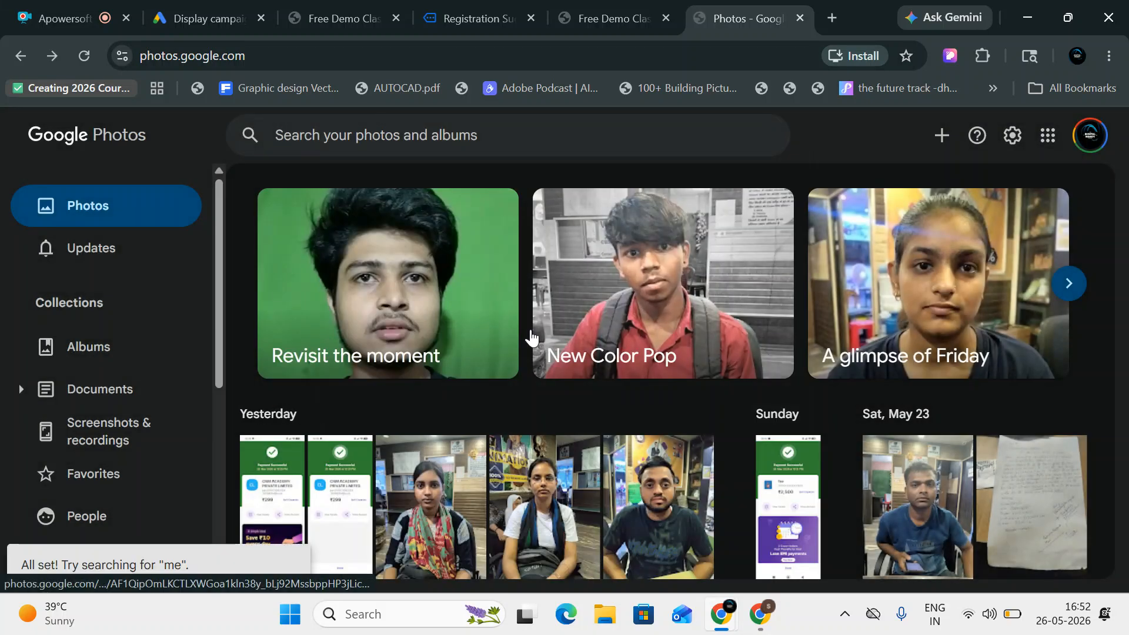
Step: Look through the photo library and the following memories in Google Photos
{"action": "scroll", "coordinate": [535, 329], "scroll_direction": "down", "scroll_amount": 4}
{"action": "scroll", "coordinate": [651, 302], "scroll_direction": "up", "scroll_amount": 4}
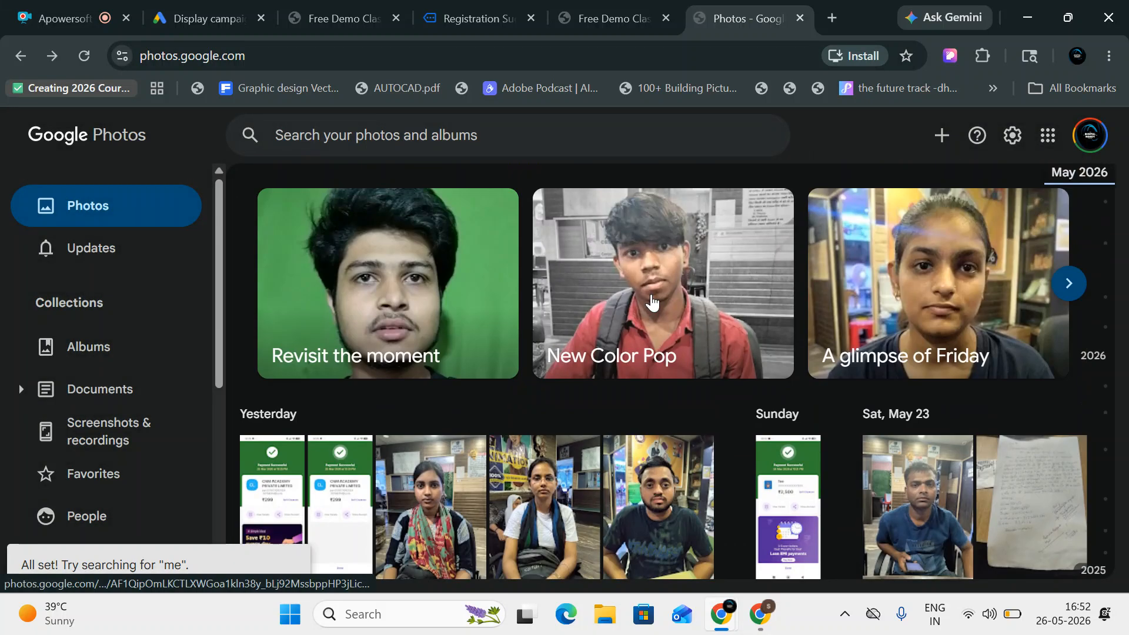
{"action": "left_click", "coordinate": [1064, 282]}
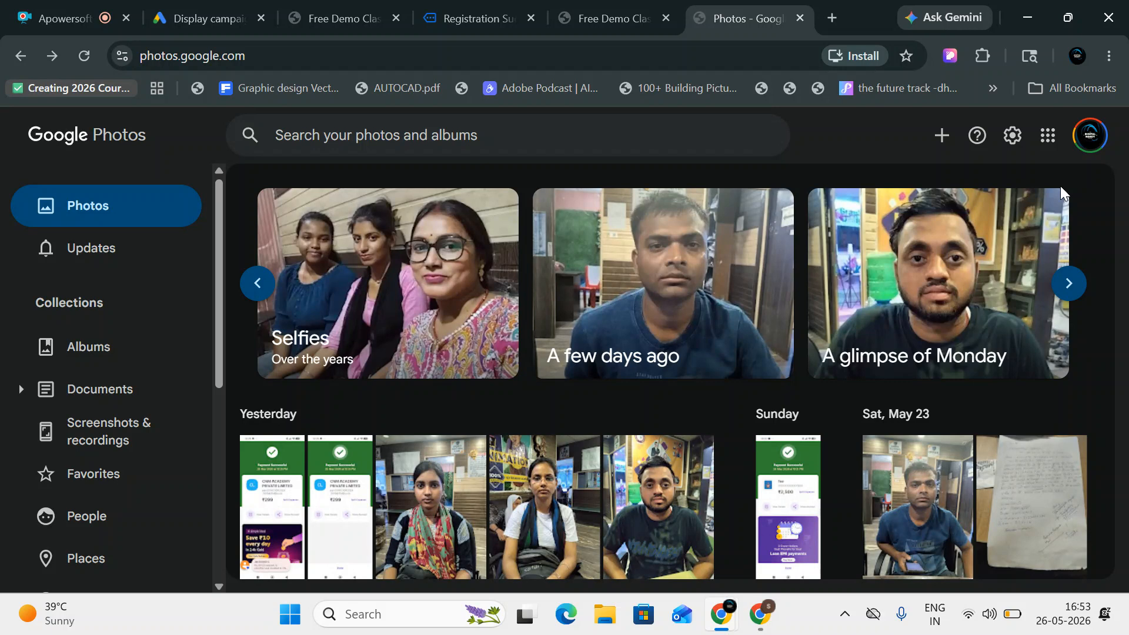
Step: Switch back to the Google Ads campaign and add Parents of Infants (0-1 years) to the targeted segments
{"action": "left_click", "coordinate": [220, 7]}
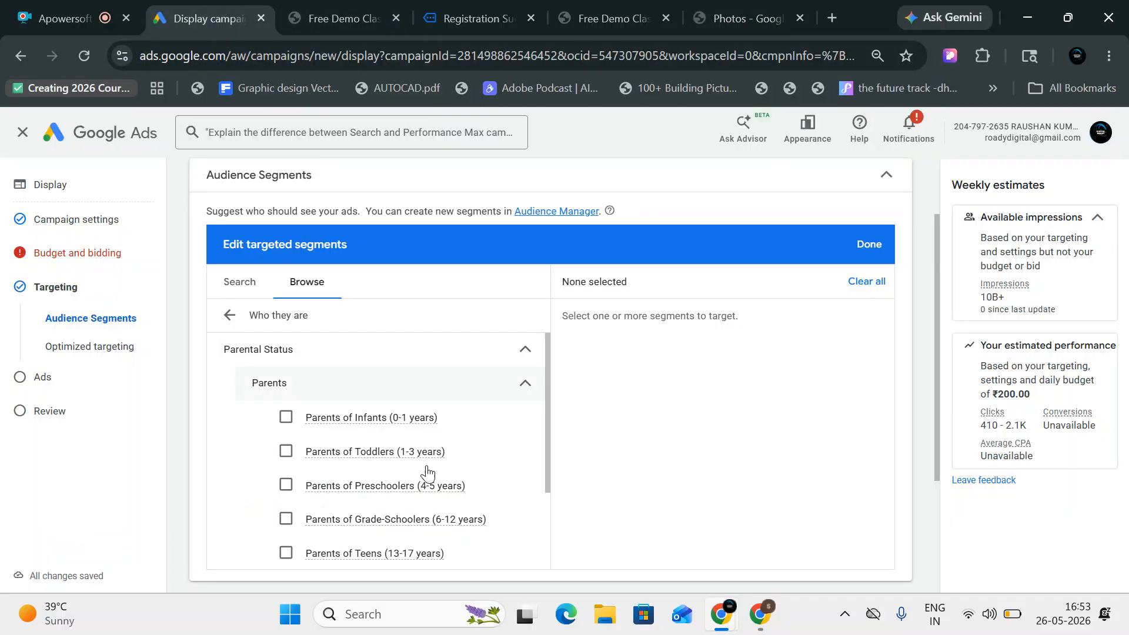
{"action": "left_click", "coordinate": [286, 417]}
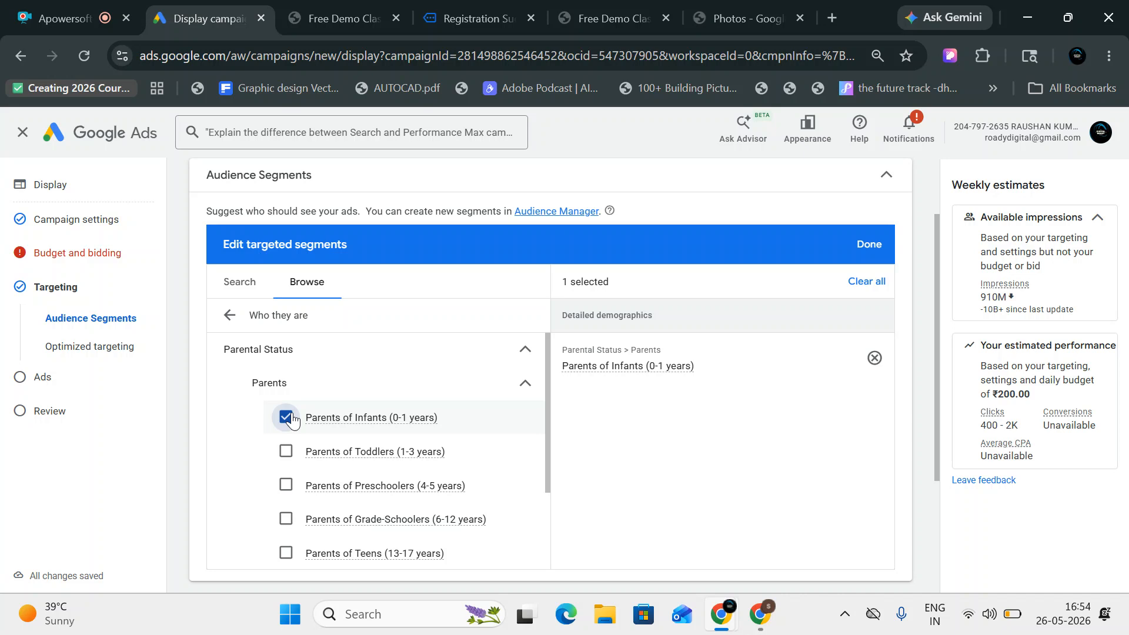
{"action": "scroll", "coordinate": [294, 420], "scroll_direction": "down", "scroll_amount": 2}
{"action": "scroll", "coordinate": [323, 434], "scroll_direction": "up", "scroll_amount": 2}
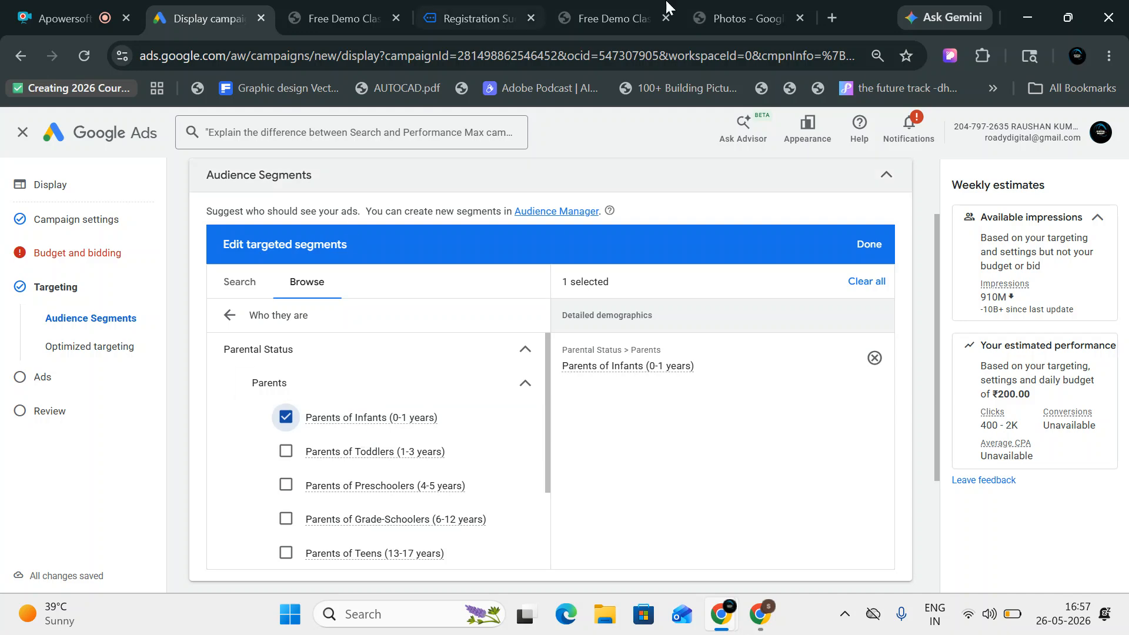
Step: Search the web for apple photos in a new browser tab
{"action": "left_click", "coordinate": [834, 16]}
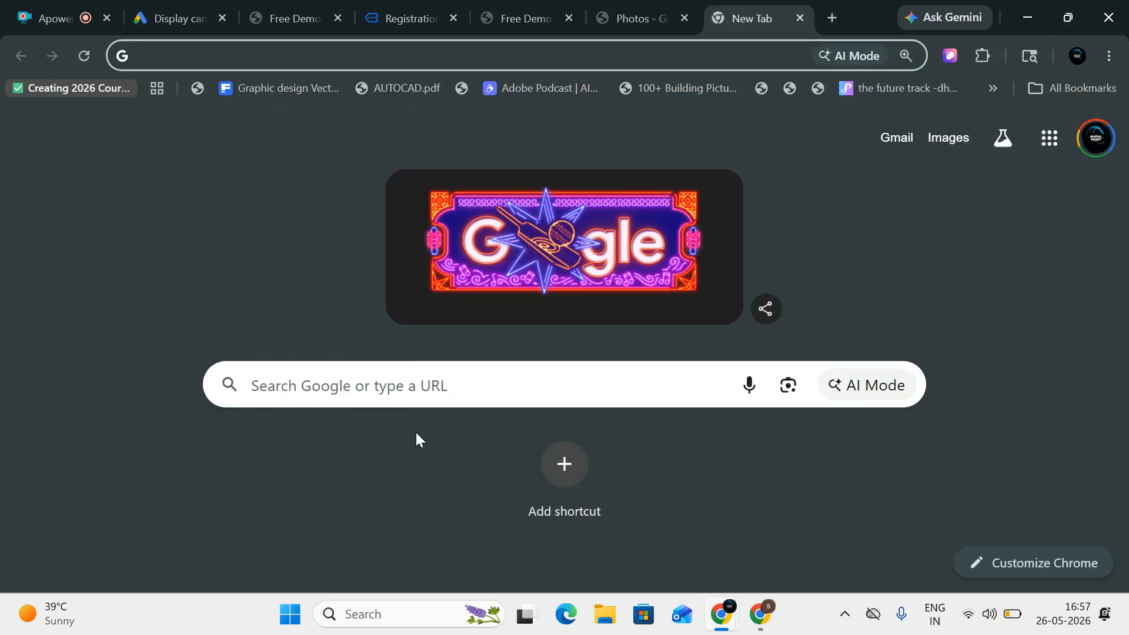
{"action": "left_click", "coordinate": [415, 392]}
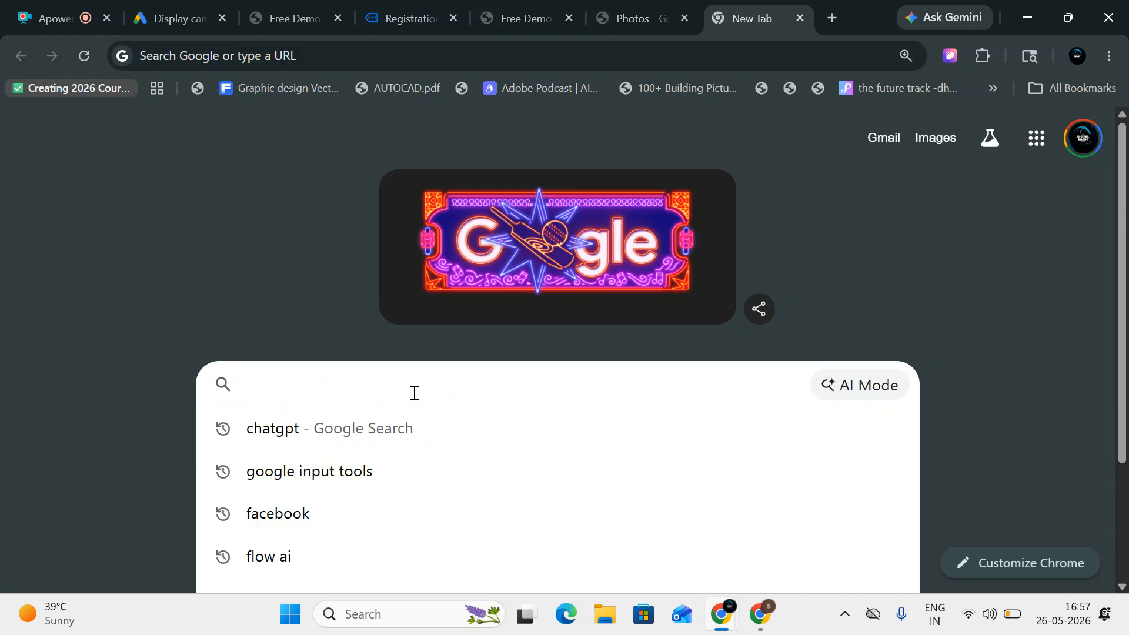
{"action": "type", "text": "apple "}
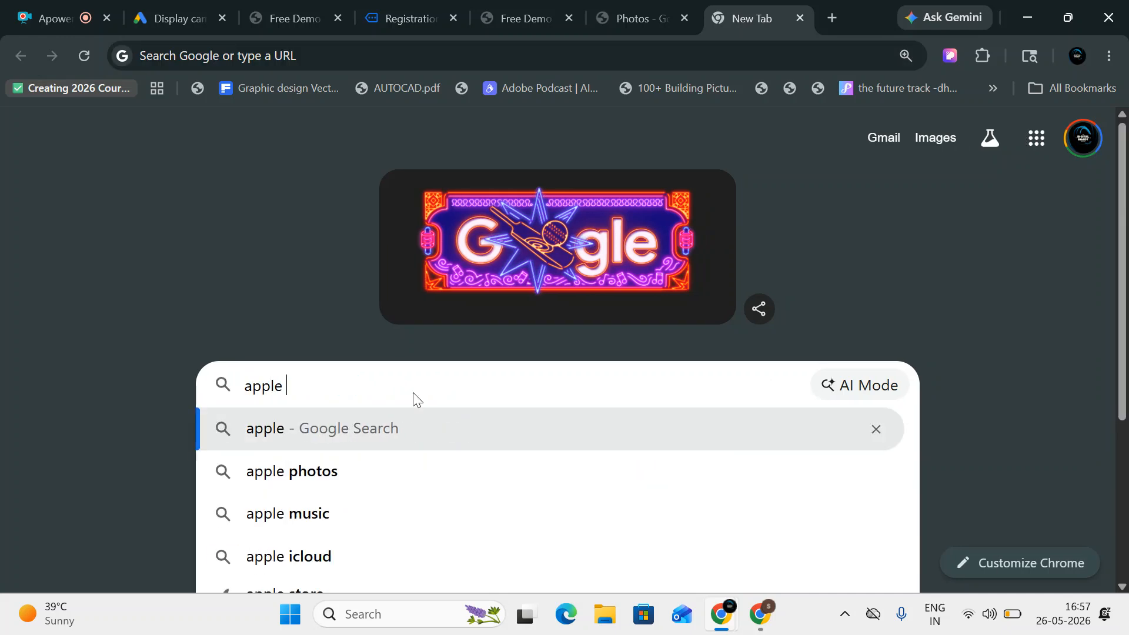
{"action": "type", "text": "photos"}
{"action": "key", "text": "Return"}
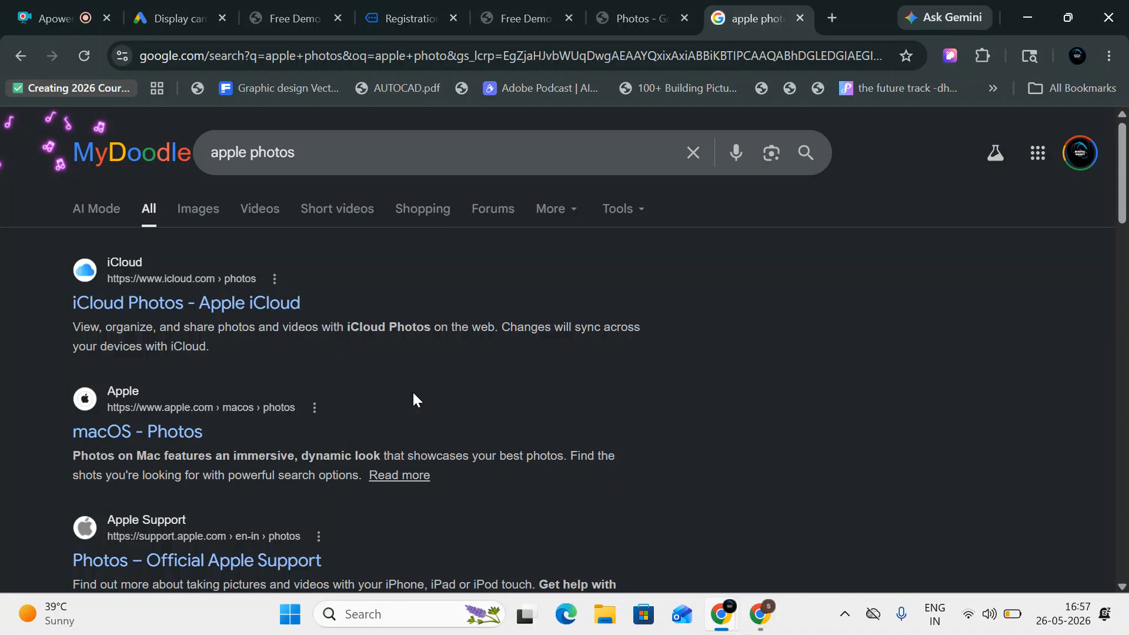
Step: Search for beautician course near me, look over the local results and open the full list of places
{"action": "left_click", "coordinate": [737, 151]}
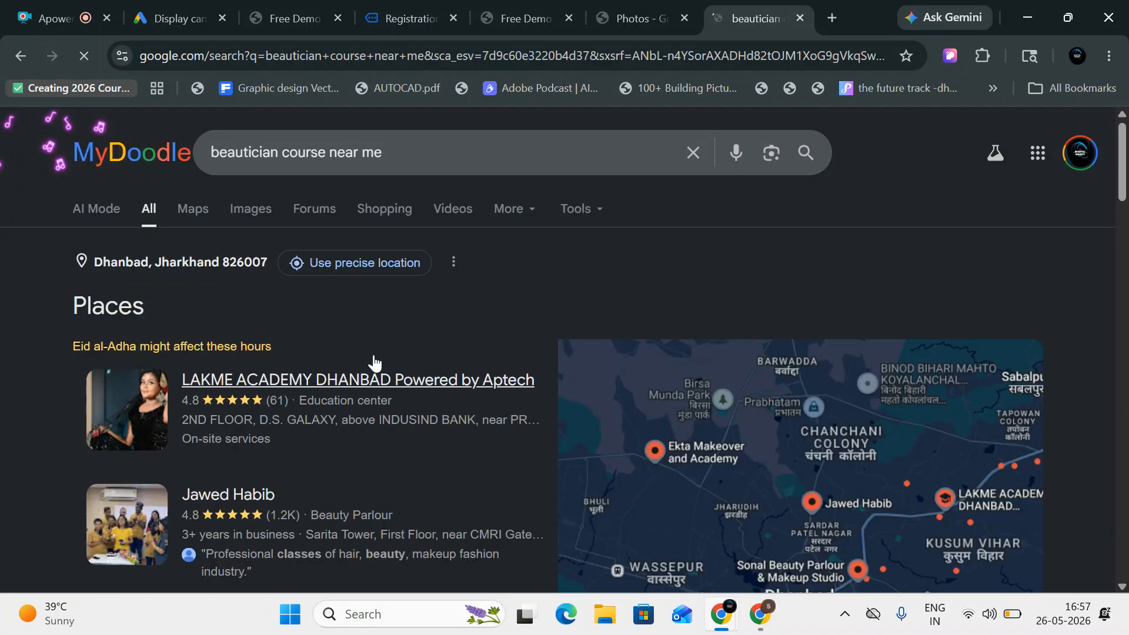
{"action": "scroll", "coordinate": [382, 411], "scroll_direction": "down", "scroll_amount": 2}
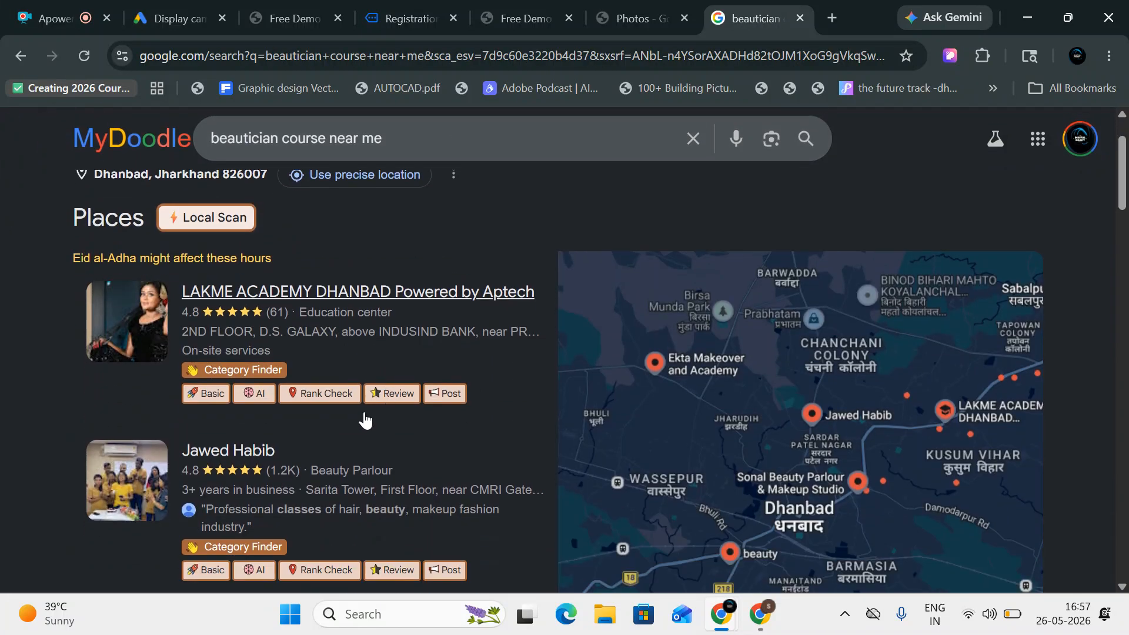
{"action": "scroll", "coordinate": [295, 460], "scroll_direction": "down", "scroll_amount": 3}
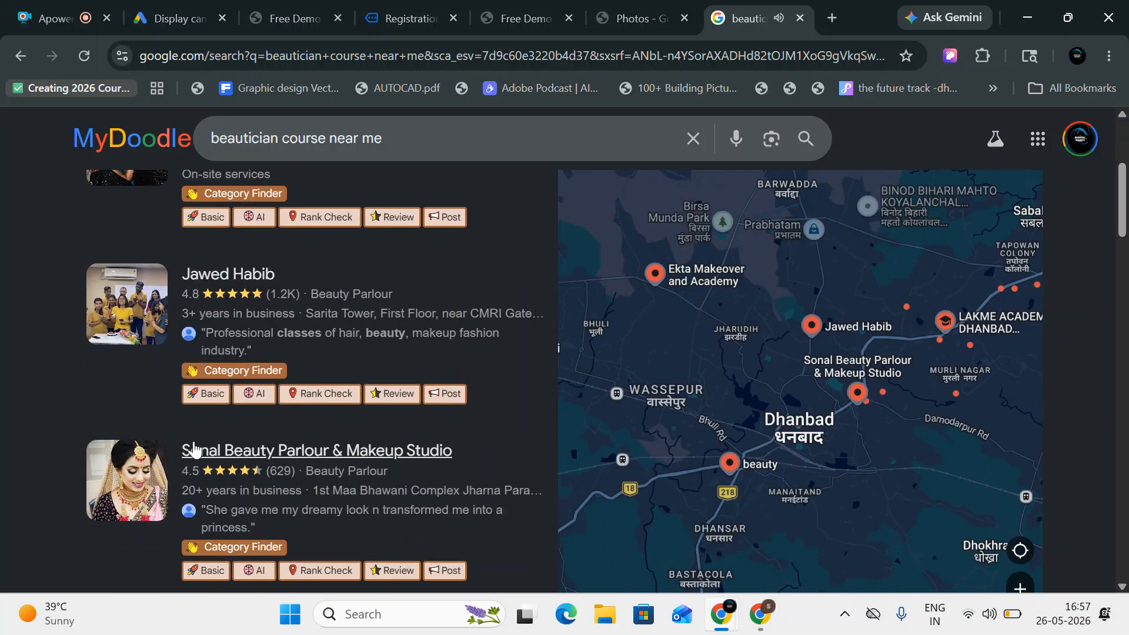
{"action": "scroll", "coordinate": [294, 464], "scroll_direction": "down", "scroll_amount": 3}
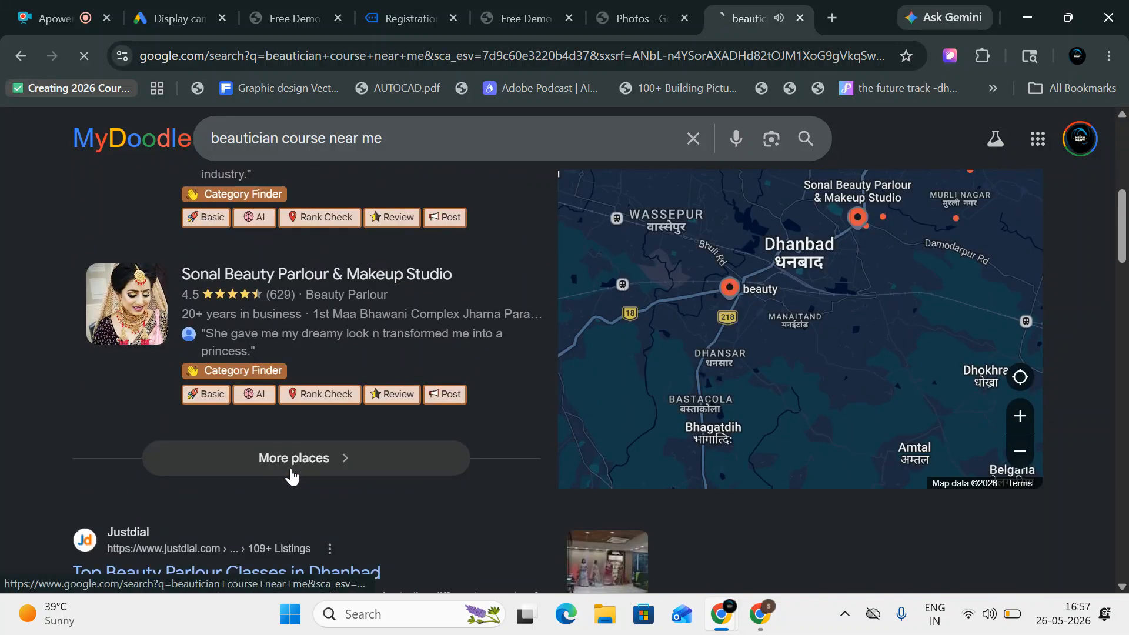
{"action": "left_click", "coordinate": [294, 470]}
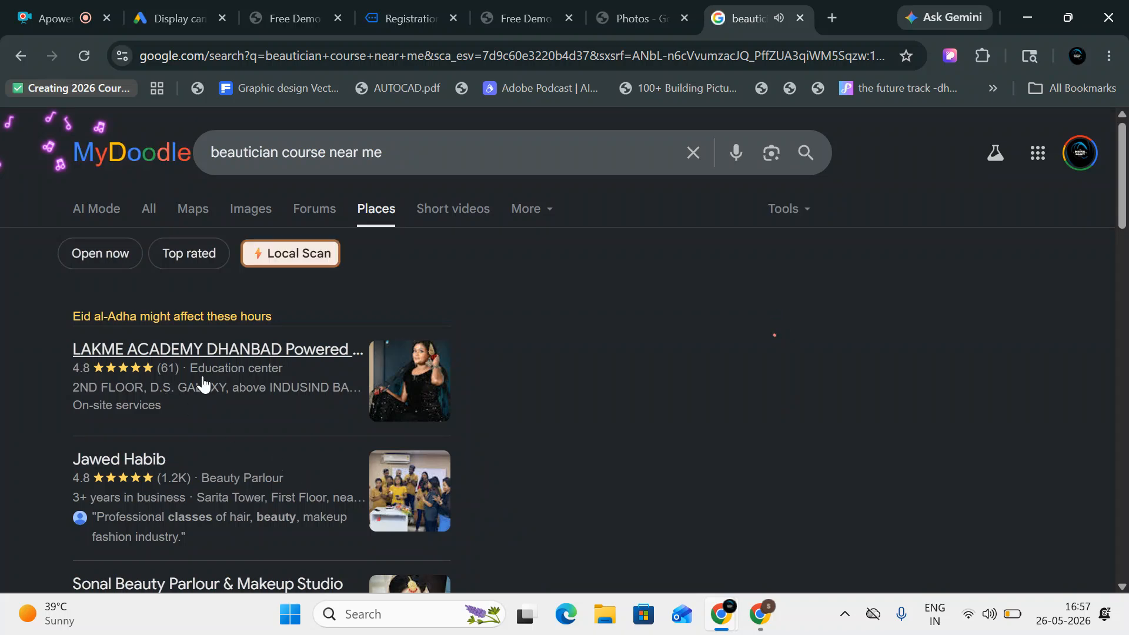
Step: Open the LAKME ACADEMY DHANBAD listing's website and look through the Dhanbad centre page down to its footer
{"action": "left_click", "coordinate": [212, 360]}
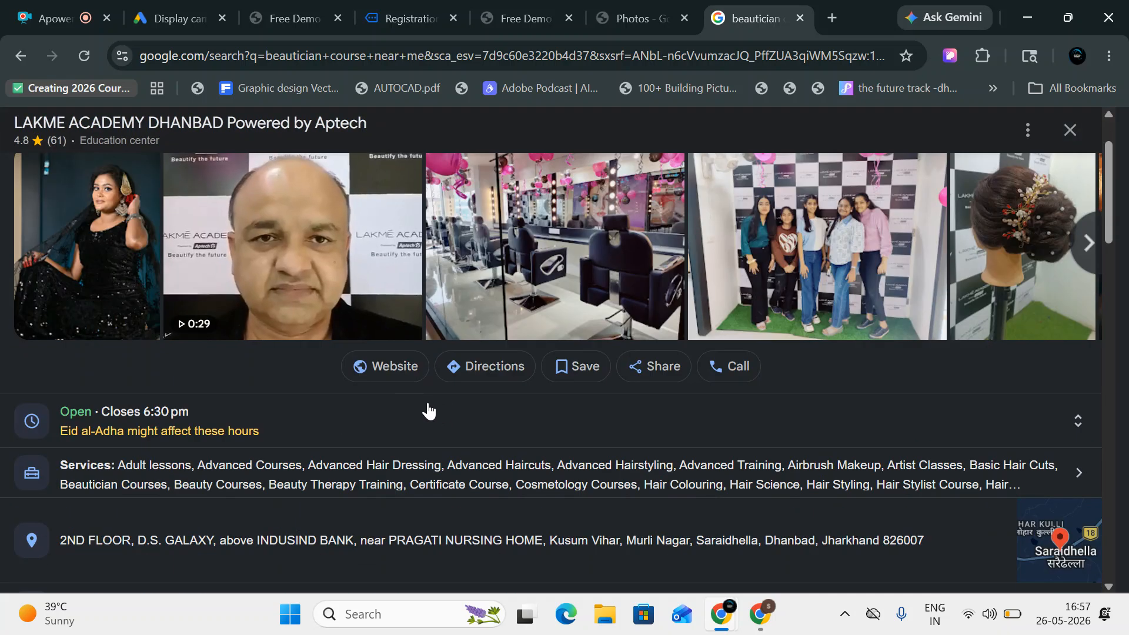
{"action": "left_click", "coordinate": [371, 376]}
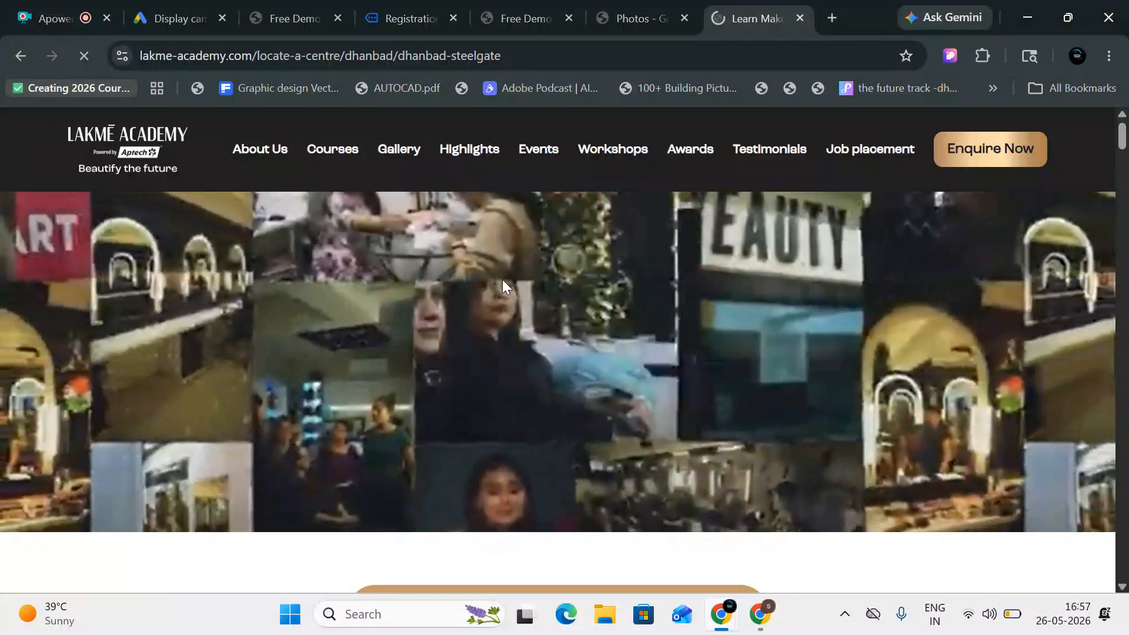
{"action": "scroll", "coordinate": [502, 287], "scroll_direction": "down", "scroll_amount": 15}
{"action": "scroll", "coordinate": [503, 281], "scroll_direction": "down", "scroll_amount": 20}
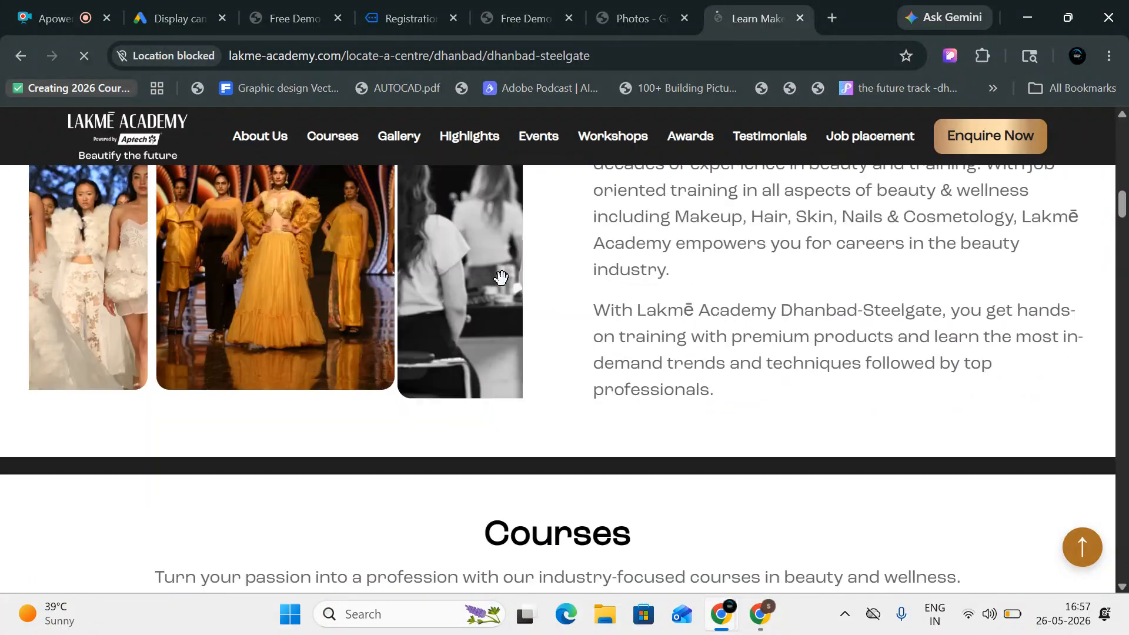
{"action": "scroll", "coordinate": [503, 288], "scroll_direction": "down", "scroll_amount": 20}
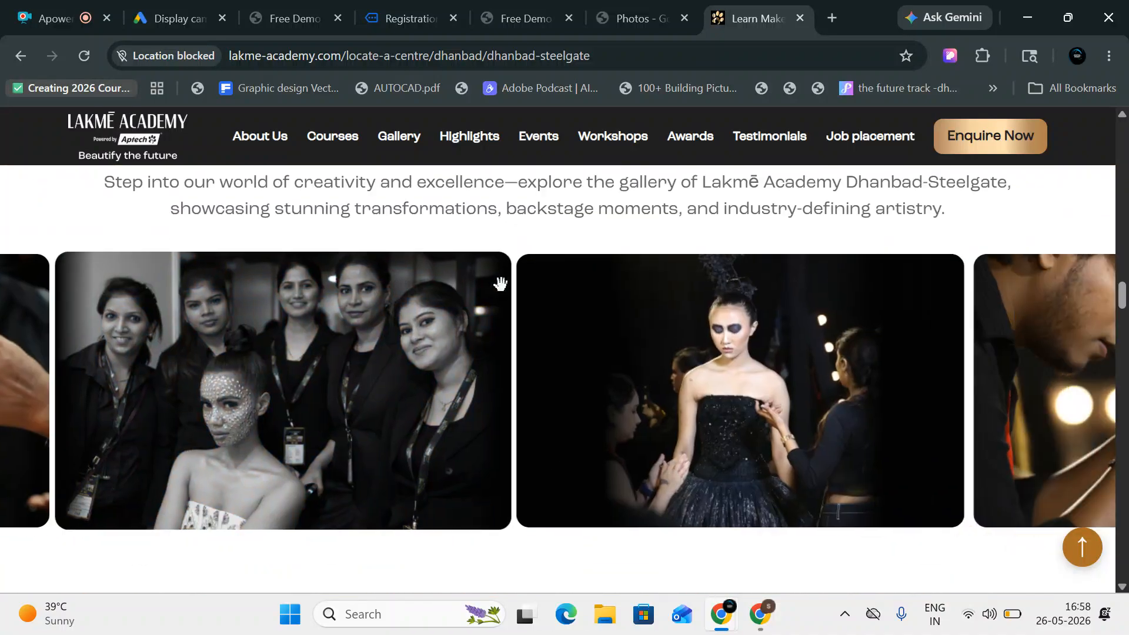
{"action": "scroll", "coordinate": [501, 288], "scroll_direction": "down", "scroll_amount": 20}
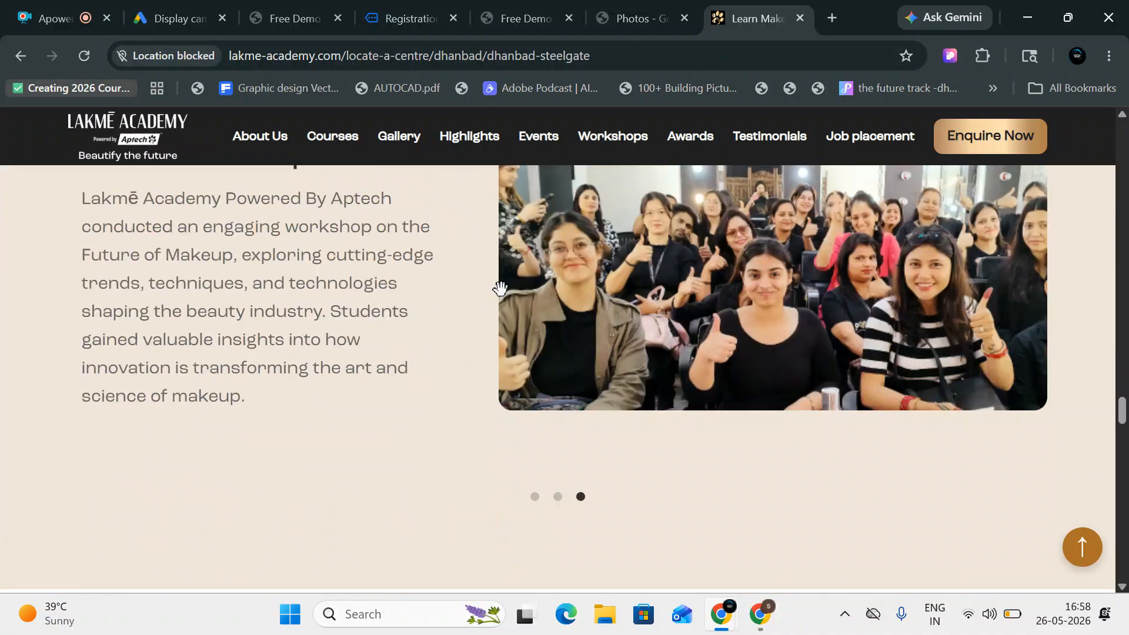
{"action": "scroll", "coordinate": [502, 347], "scroll_direction": "down", "scroll_amount": 15}
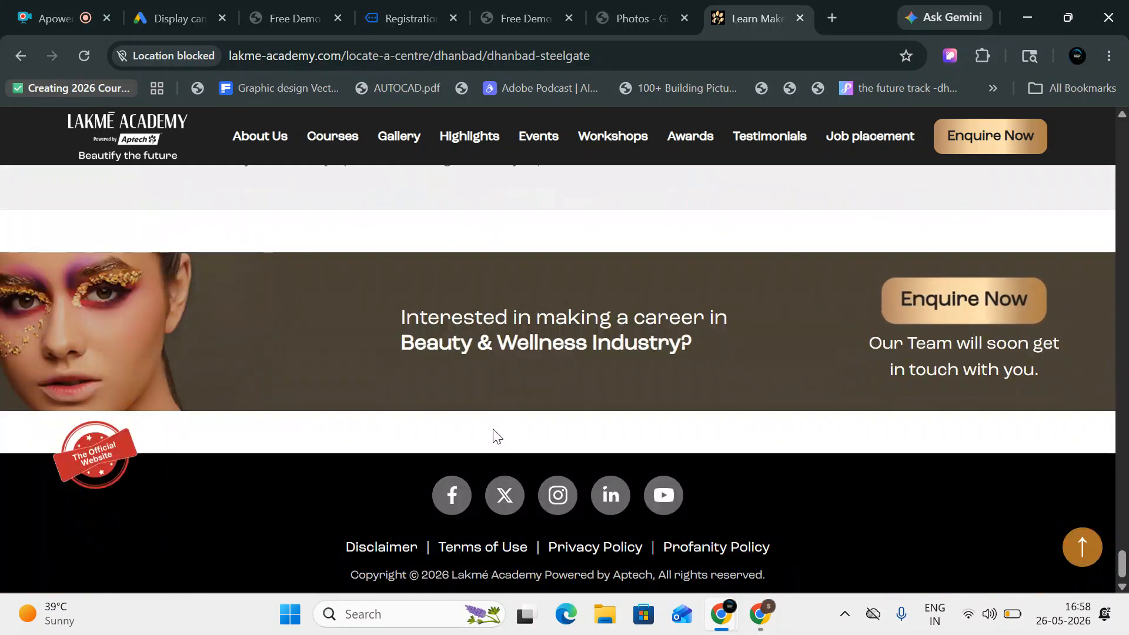
Step: Glance at the Google Photos library, then go back from the academy website to the list of places for beautician course near me
{"action": "left_click", "coordinate": [650, 13]}
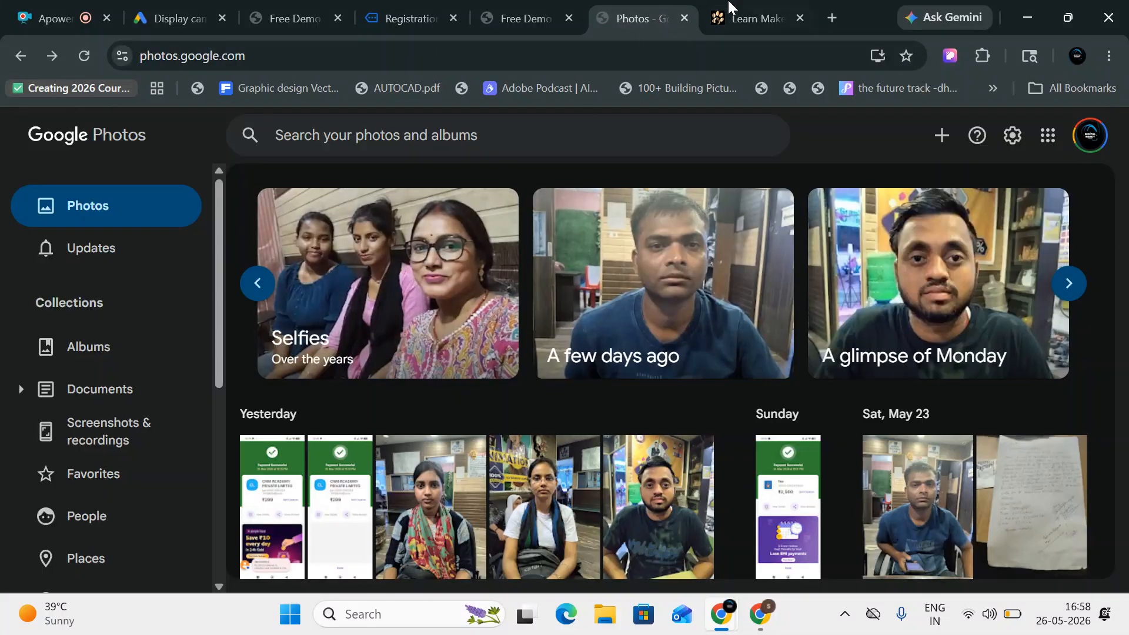
{"action": "left_click", "coordinate": [711, 7]}
{"action": "left_click", "coordinate": [21, 55]}
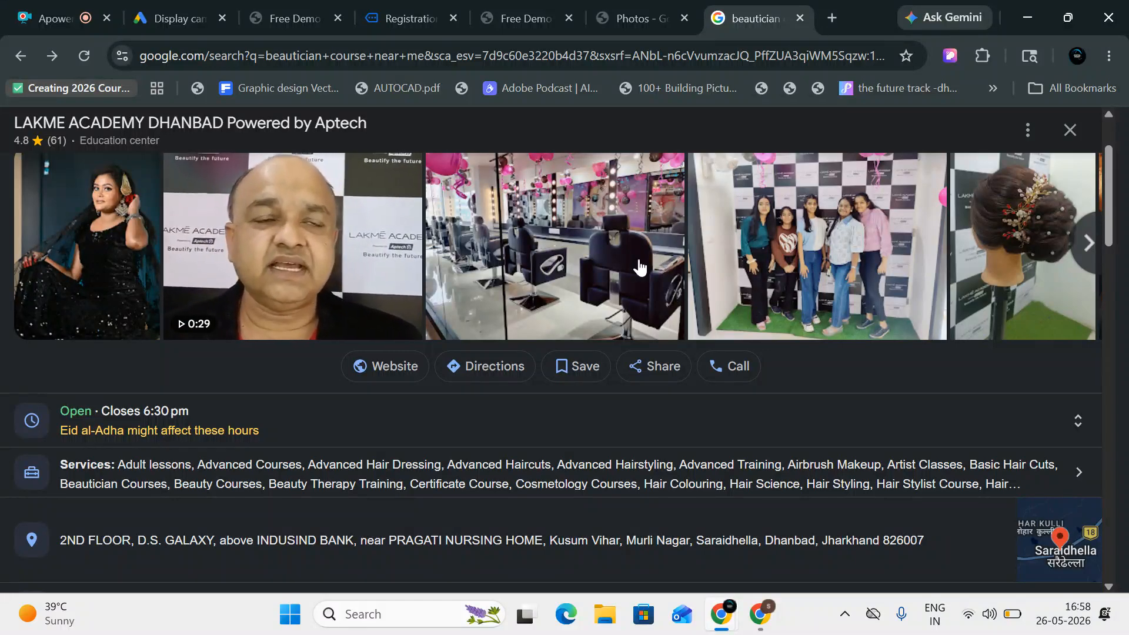
{"action": "scroll", "coordinate": [640, 267], "scroll_direction": "down", "scroll_amount": 5}
{"action": "scroll", "coordinate": [87, 241], "scroll_direction": "up", "scroll_amount": 3}
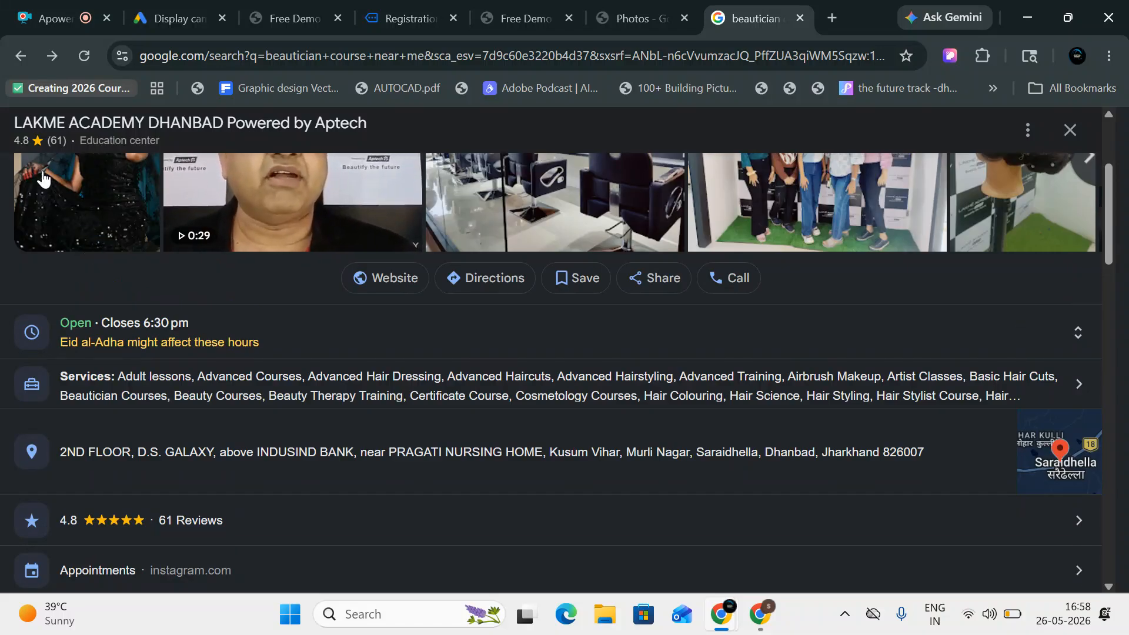
{"action": "left_click", "coordinate": [20, 56]}
{"action": "scroll", "coordinate": [220, 385], "scroll_direction": "down", "scroll_amount": 2}
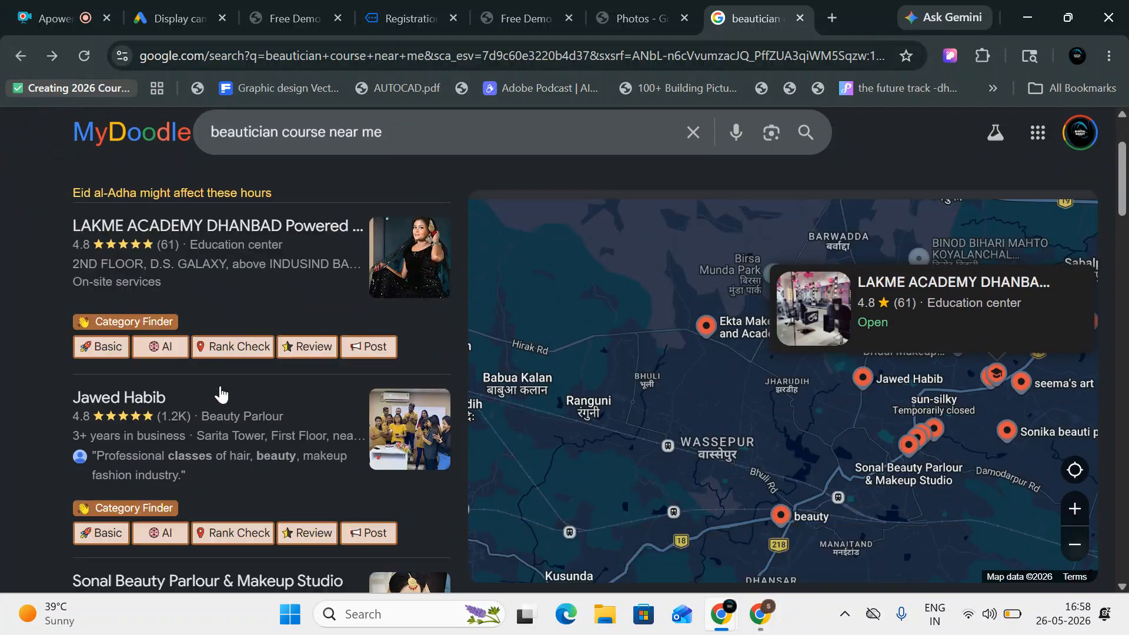
{"action": "scroll", "coordinate": [131, 363], "scroll_direction": "up", "scroll_amount": 3}
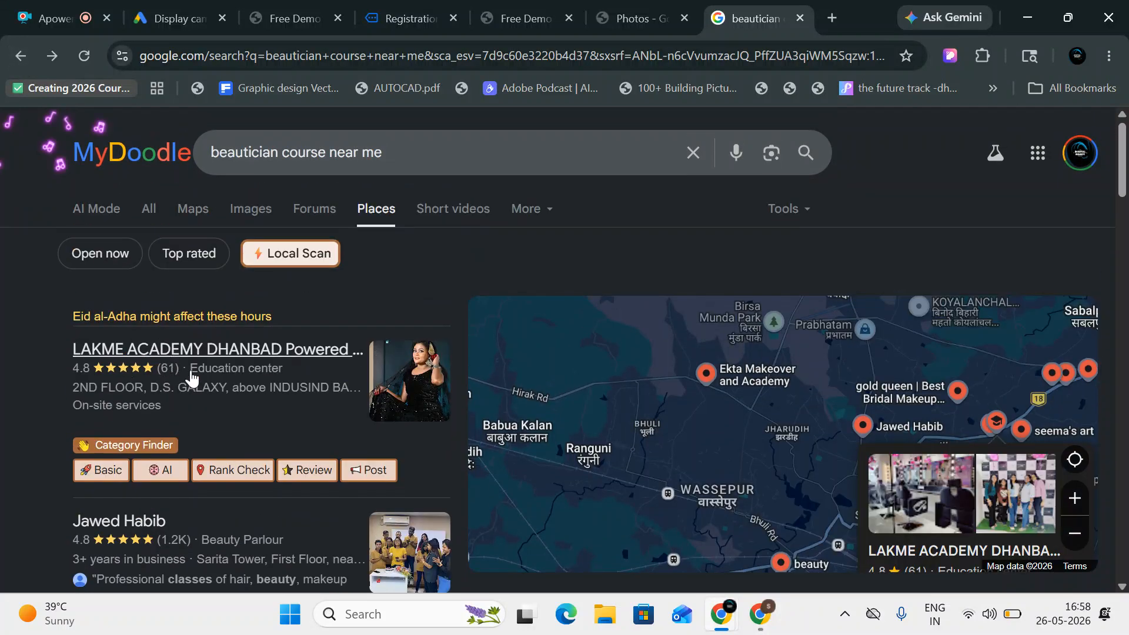
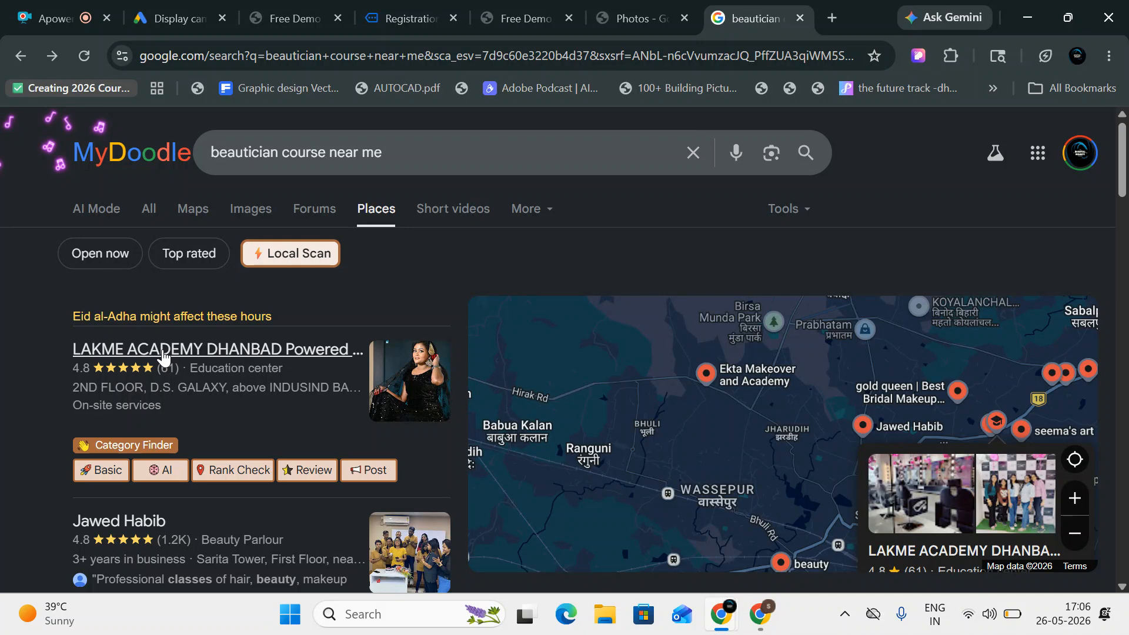
Step: Switch back to the Google Ads campaign and remove Parents of Infants (0-1 years) from the targeted segments
{"action": "left_click", "coordinate": [169, 14]}
{"action": "scroll", "coordinate": [406, 371], "scroll_direction": "down", "scroll_amount": 3}
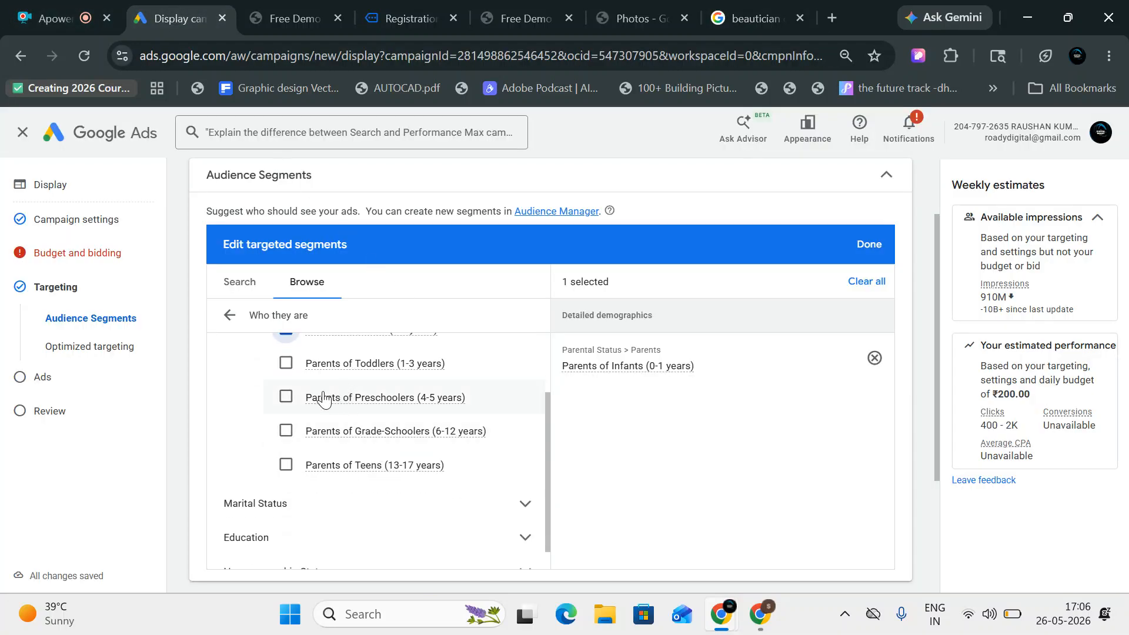
{"action": "scroll", "coordinate": [315, 395], "scroll_direction": "up", "scroll_amount": 3}
{"action": "left_click", "coordinate": [287, 418]}
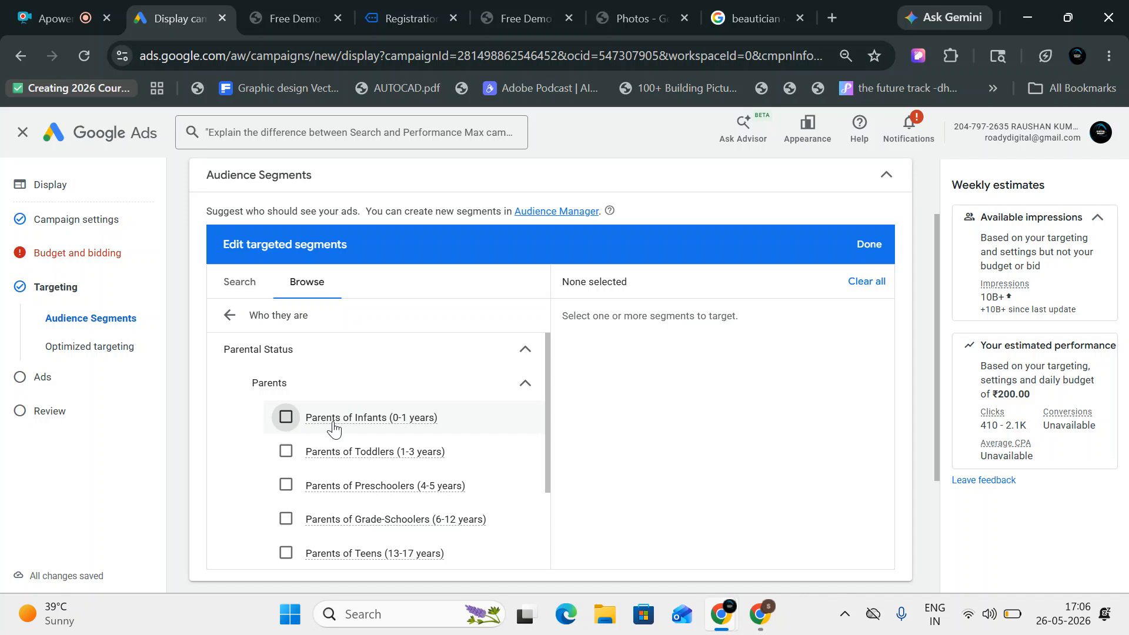
Step: Collapse the Parents group and add Single from Marital Status to the targeted segments
{"action": "left_click", "coordinate": [524, 387]}
{"action": "left_click", "coordinate": [385, 432]}
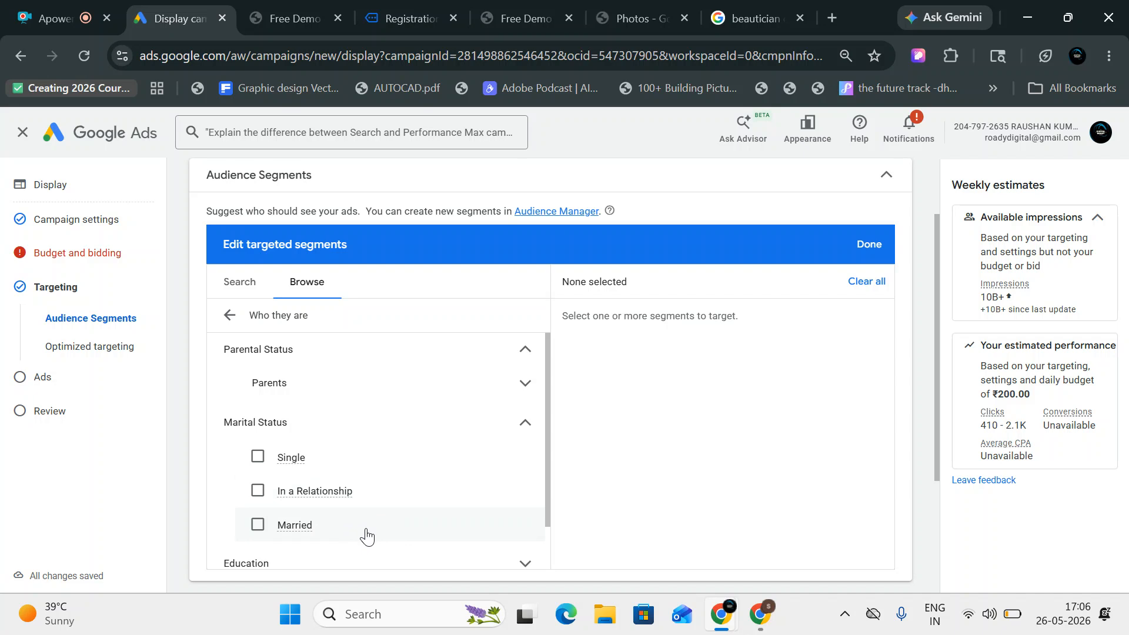
{"action": "mouse_move", "coordinate": [339, 500]}
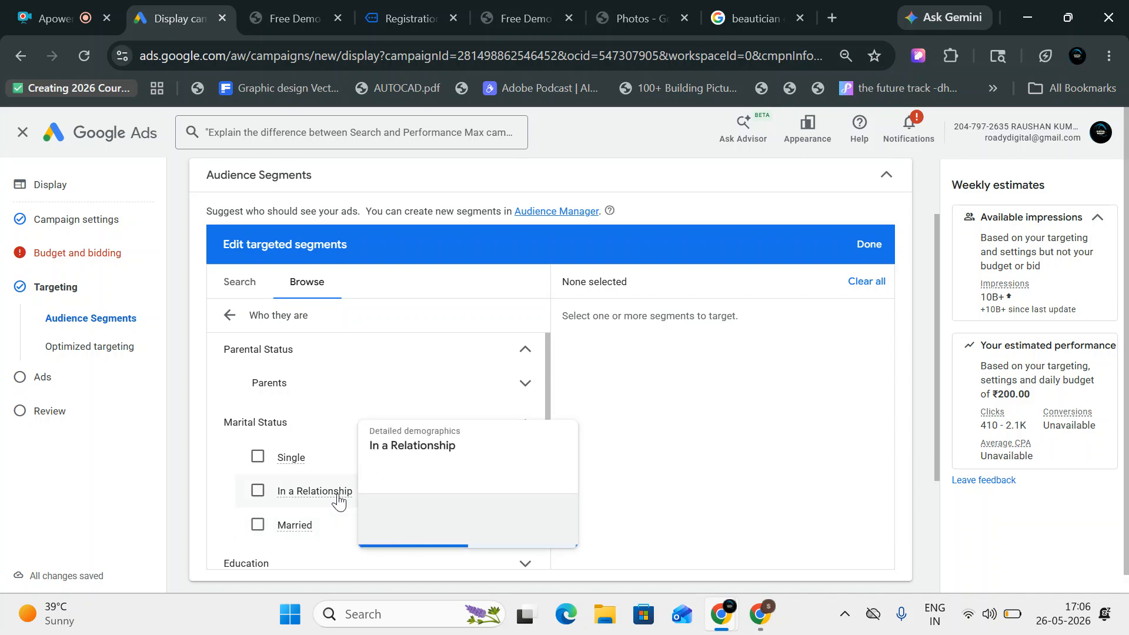
{"action": "left_click", "coordinate": [317, 458]}
{"action": "left_click", "coordinate": [529, 422]}
Step: Examine the Education segments, including Current College Students and the options for highest level of educational attainment
{"action": "scroll", "coordinate": [499, 444], "scroll_direction": "down", "scroll_amount": 2}
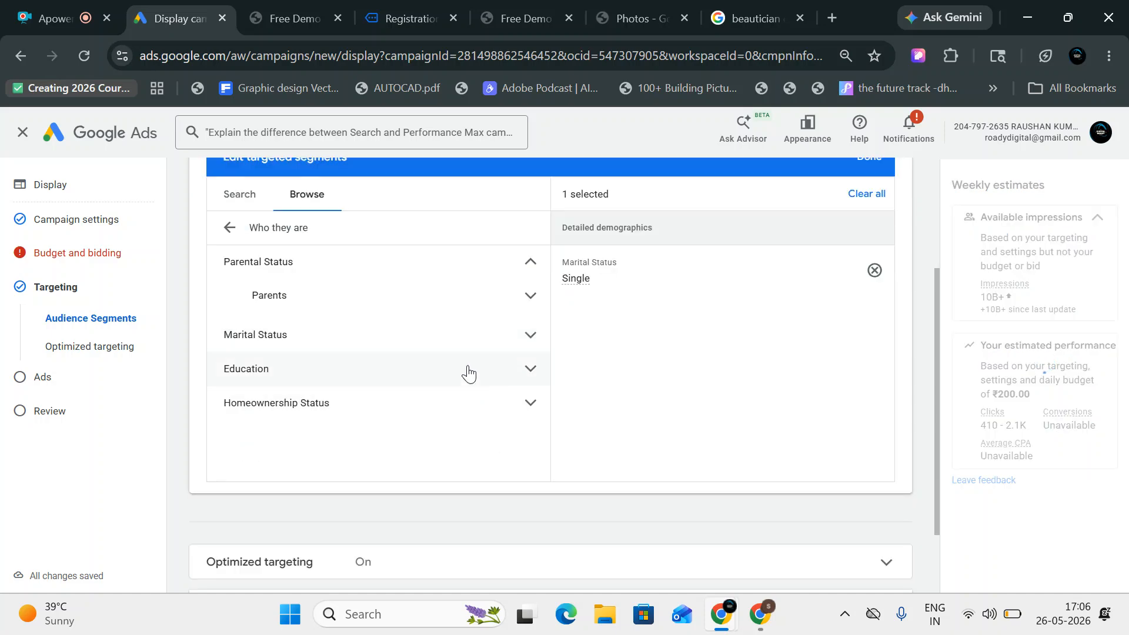
{"action": "left_click", "coordinate": [504, 377]}
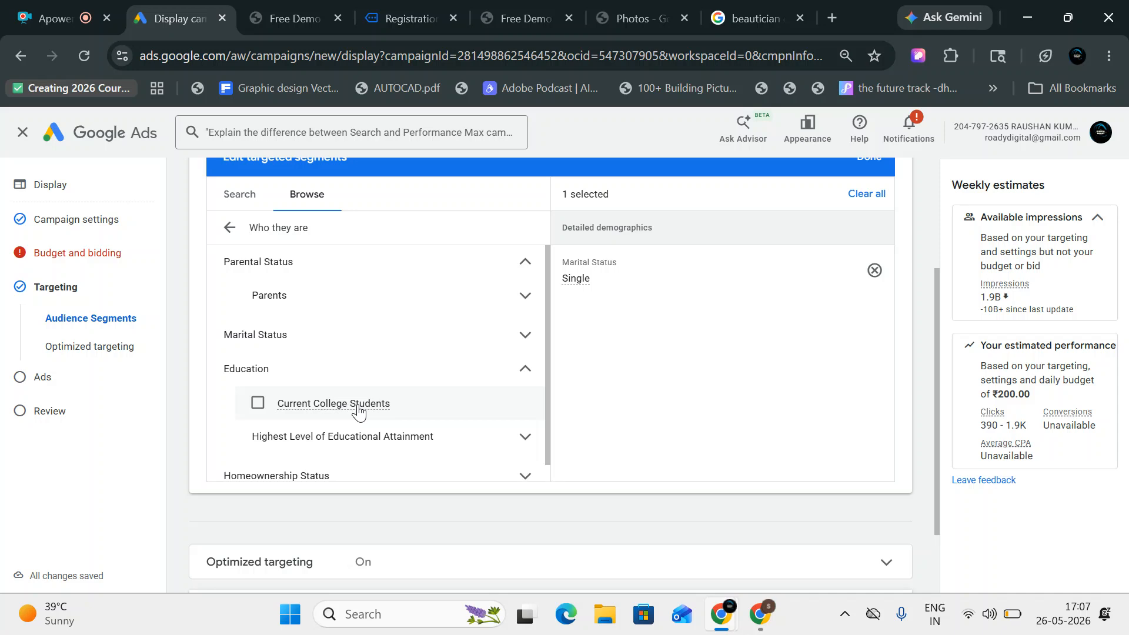
{"action": "mouse_move", "coordinate": [330, 408]}
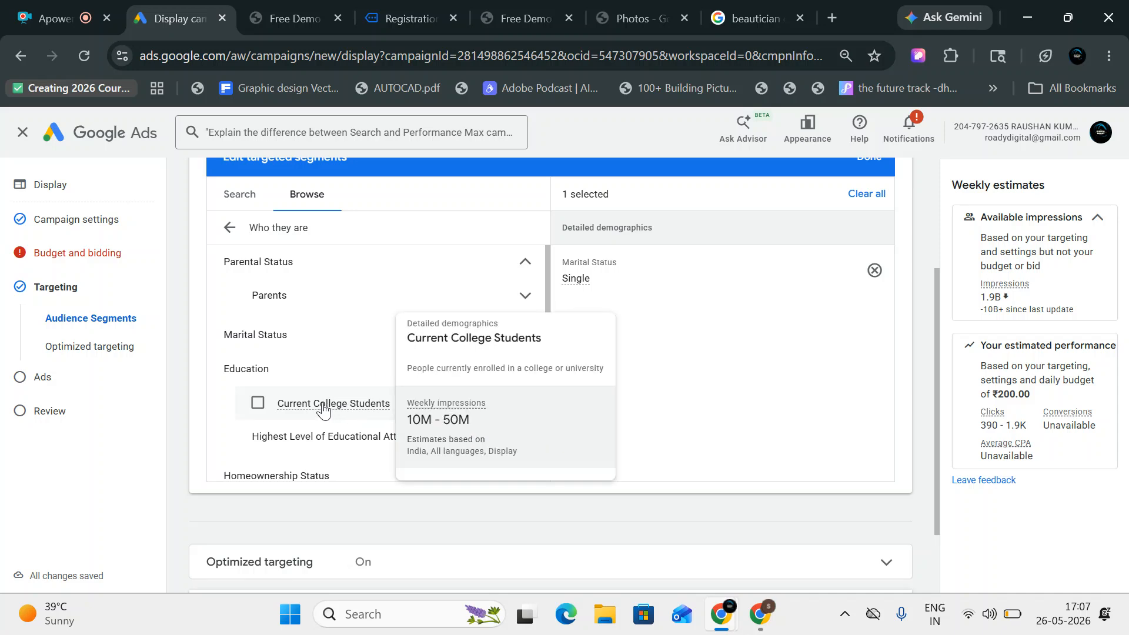
{"action": "scroll", "coordinate": [322, 410], "scroll_direction": "down", "scroll_amount": 1}
{"action": "left_click", "coordinate": [424, 425]}
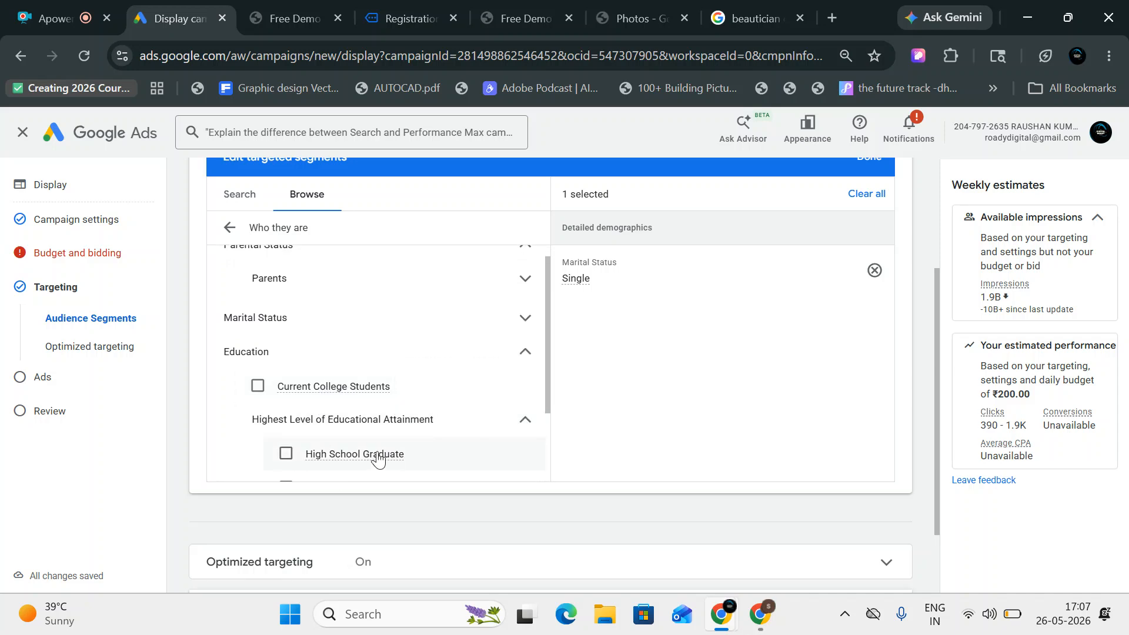
{"action": "scroll", "coordinate": [391, 456], "scroll_direction": "down", "scroll_amount": 2}
{"action": "mouse_move", "coordinate": [382, 370]}
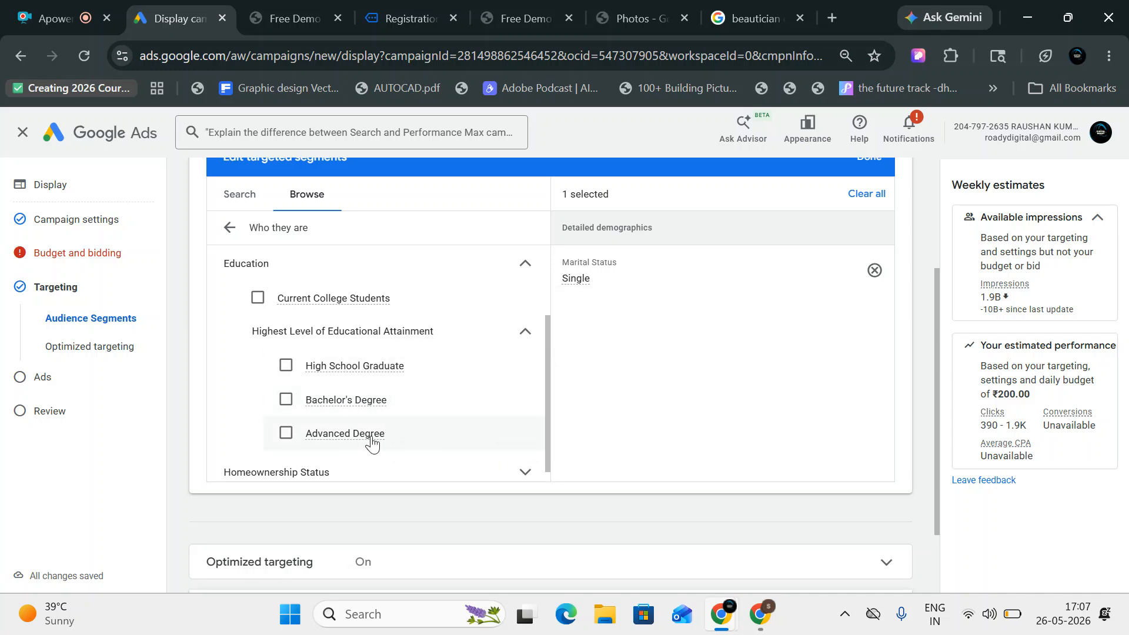
{"action": "scroll", "coordinate": [372, 438], "scroll_direction": "down", "scroll_amount": 1}
{"action": "left_click", "coordinate": [450, 328]}
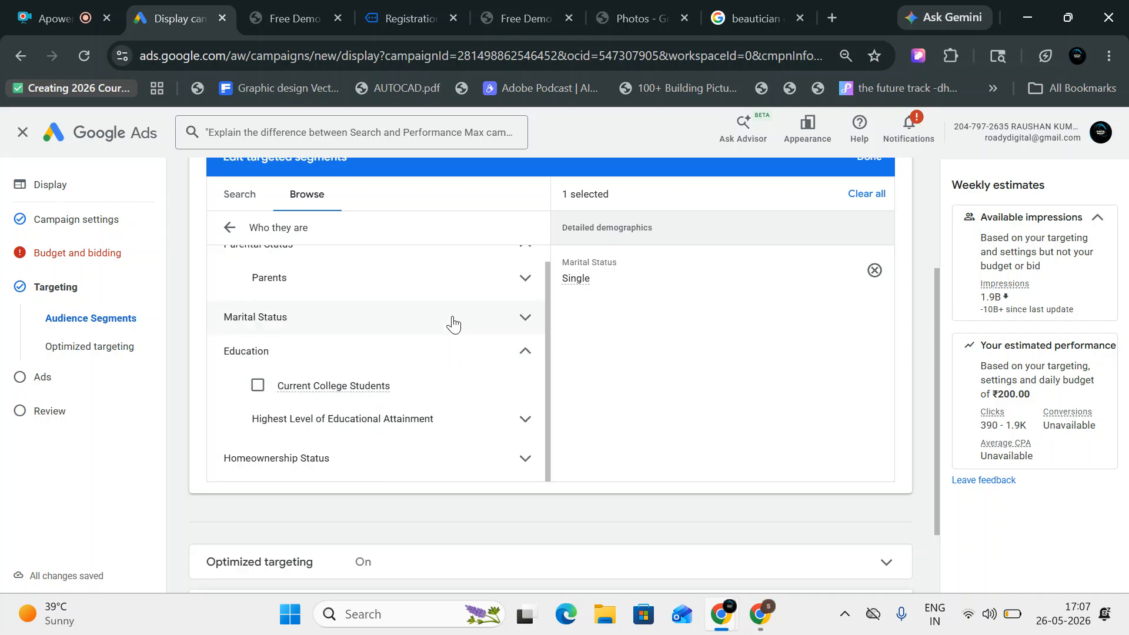
{"action": "scroll", "coordinate": [453, 322], "scroll_direction": "down", "scroll_amount": 2}
{"action": "left_click", "coordinate": [479, 340]}
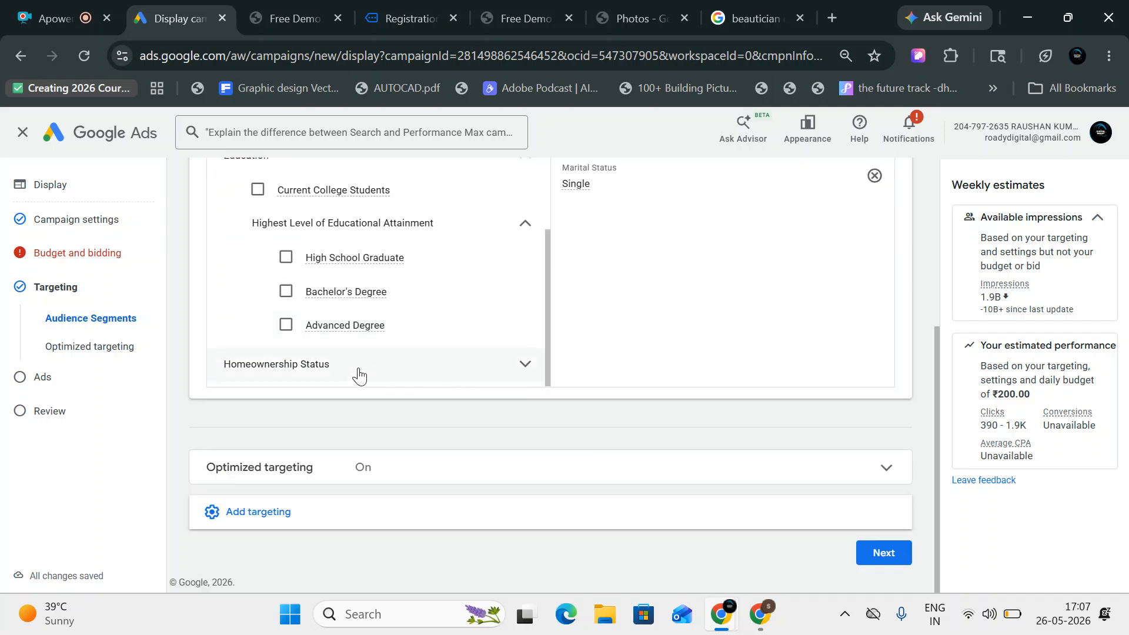
{"action": "scroll", "coordinate": [365, 368], "scroll_direction": "up", "scroll_amount": 2}
{"action": "scroll", "coordinate": [461, 383], "scroll_direction": "down", "scroll_amount": 1}
{"action": "scroll", "coordinate": [423, 355], "scroll_direction": "up", "scroll_amount": 3}
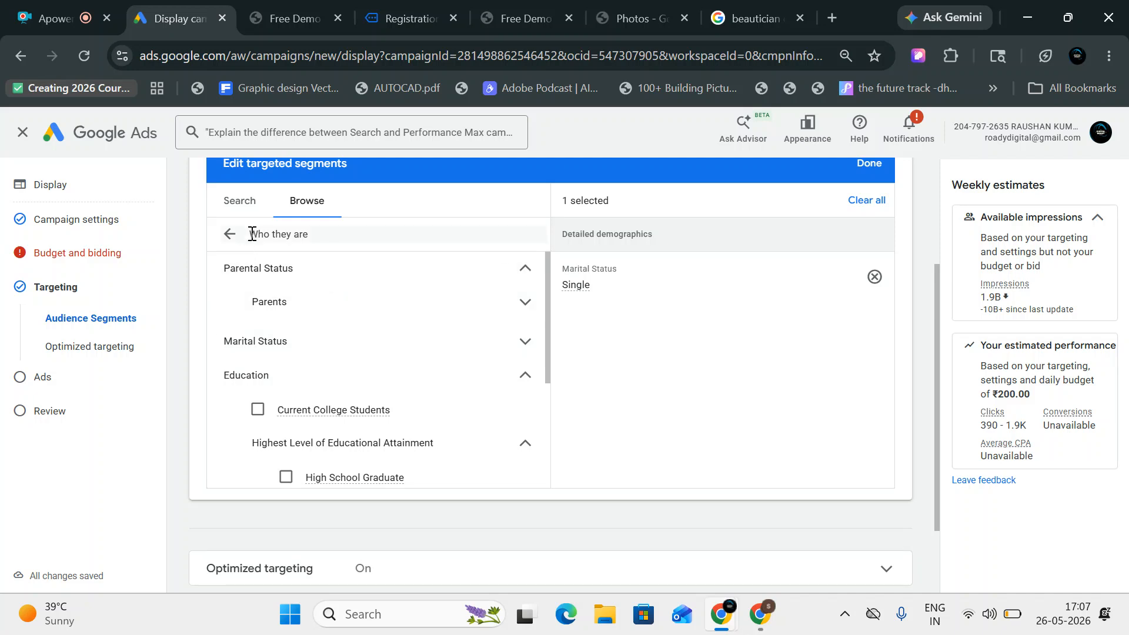
Step: Browse the affinity segments for interests and habits, adding Beauty & Wellness to the selection and taking it out again
{"action": "left_click", "coordinate": [229, 234]}
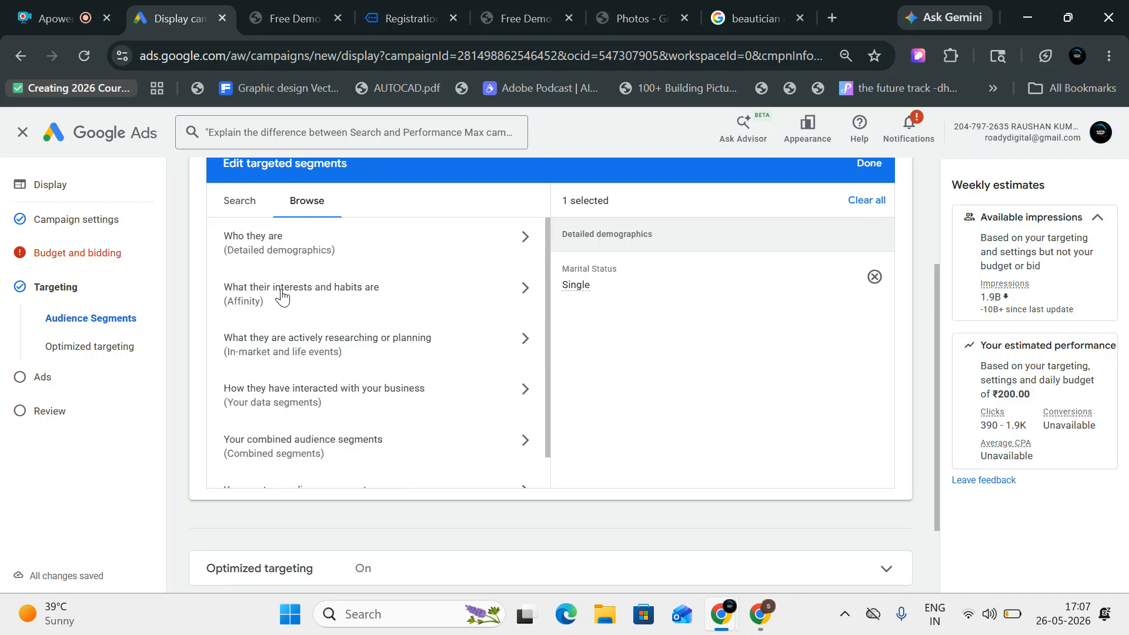
{"action": "left_click", "coordinate": [350, 308]}
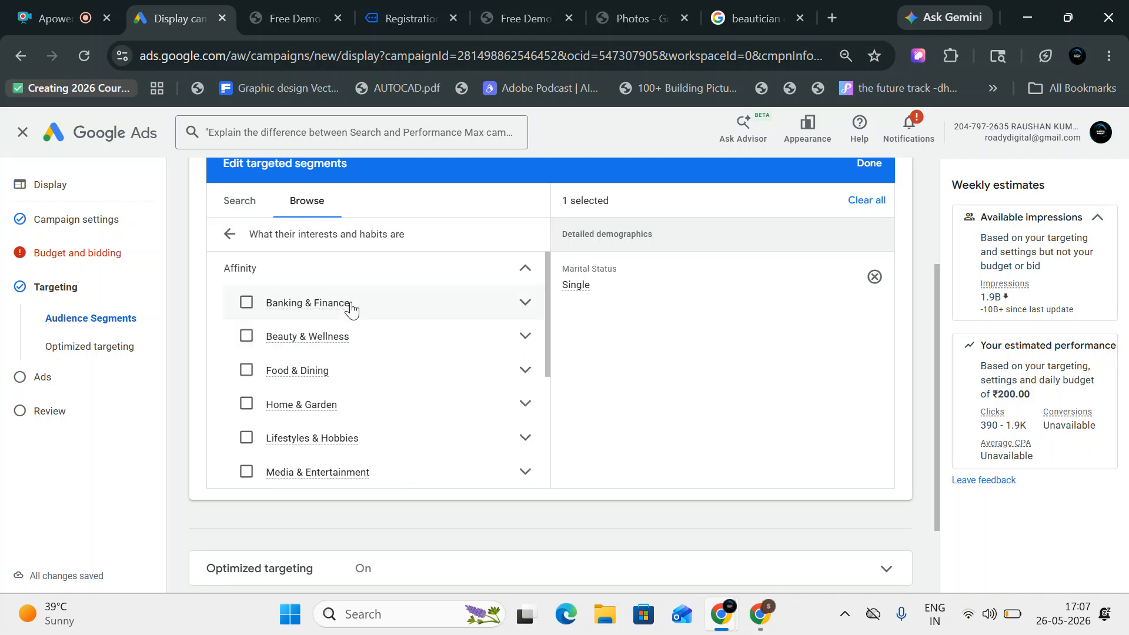
{"action": "left_click", "coordinate": [363, 352]}
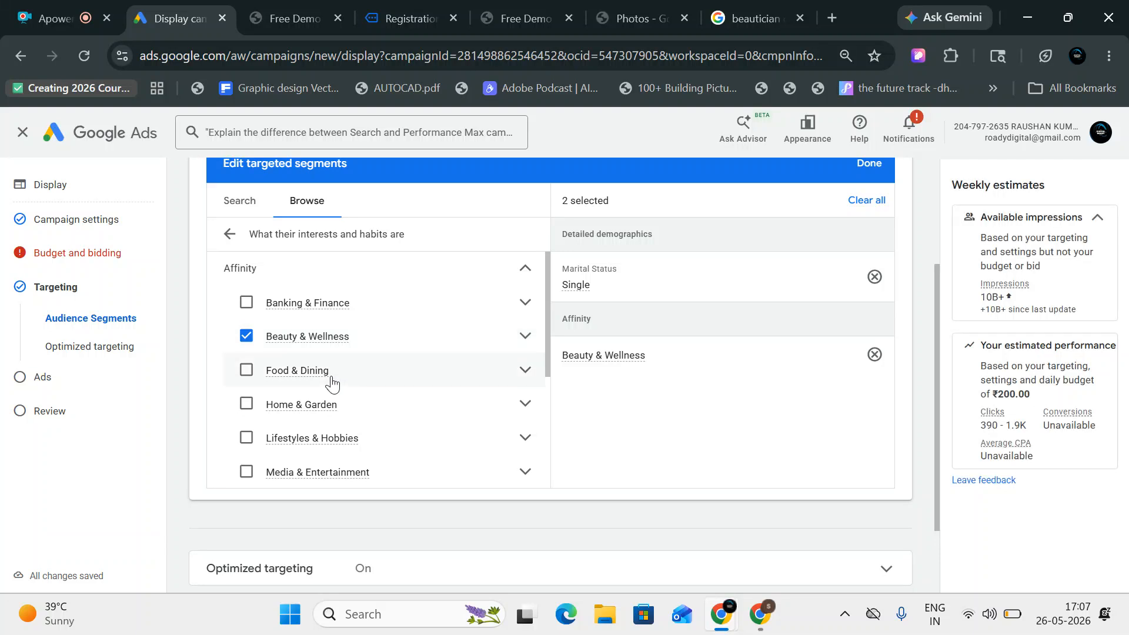
{"action": "mouse_move", "coordinate": [335, 403]}
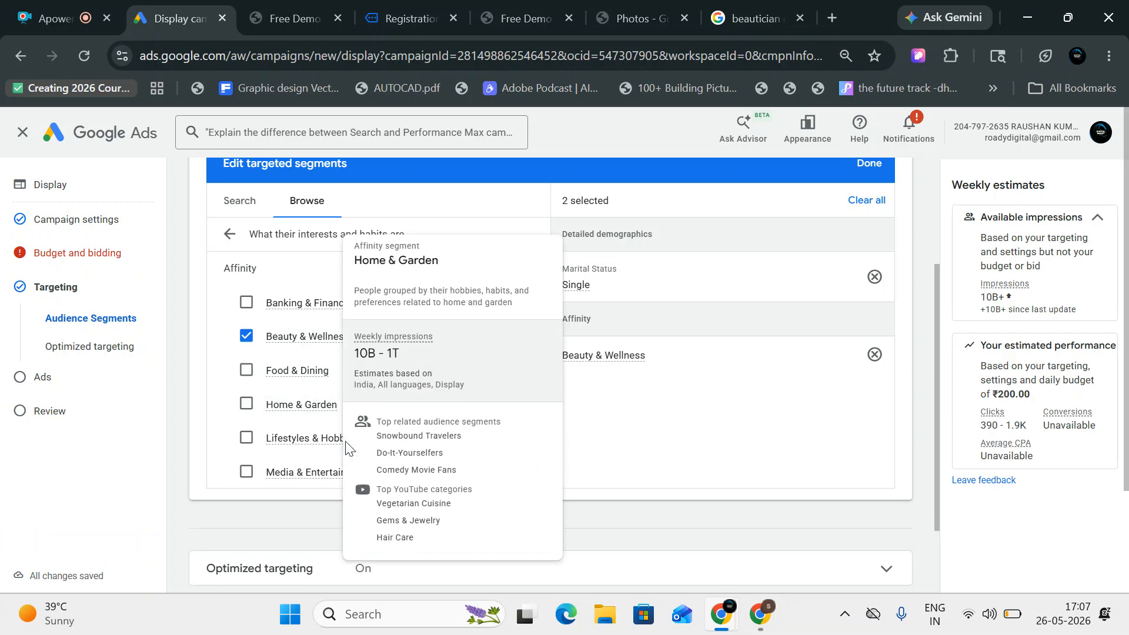
{"action": "scroll", "coordinate": [347, 448], "scroll_direction": "down", "scroll_amount": 4}
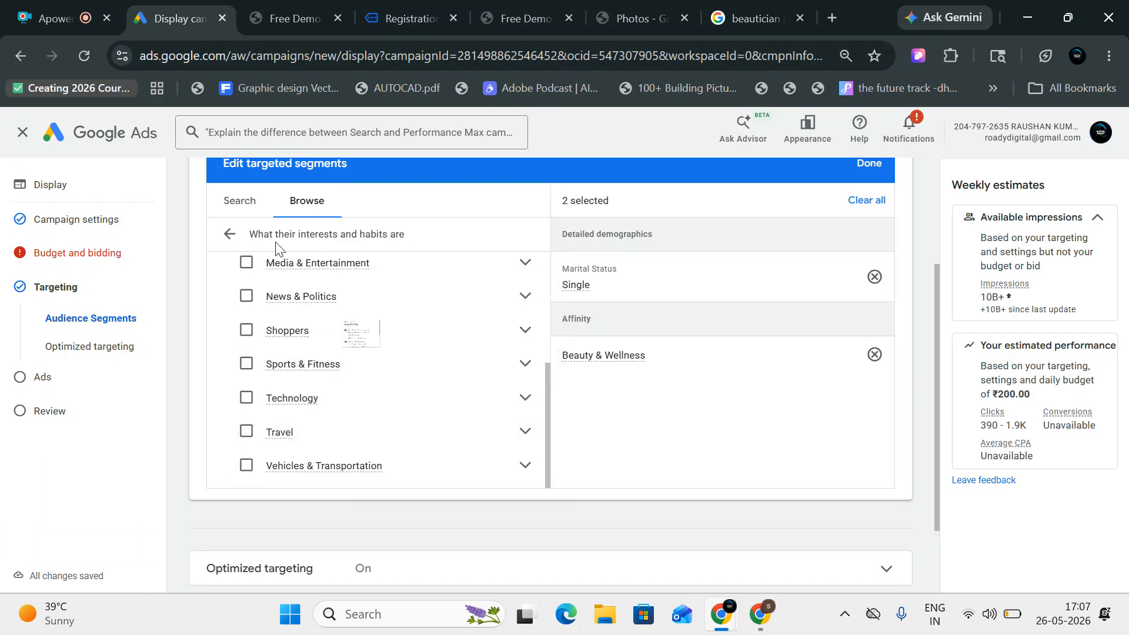
{"action": "scroll", "coordinate": [315, 414], "scroll_direction": "up", "scroll_amount": 4}
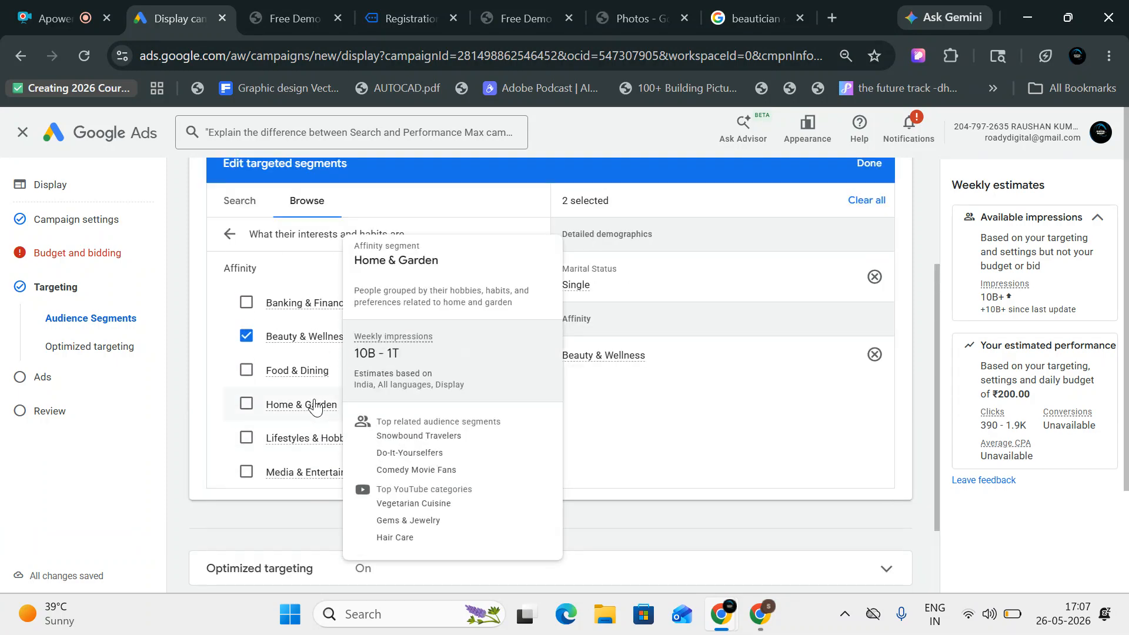
{"action": "left_click", "coordinate": [246, 335]}
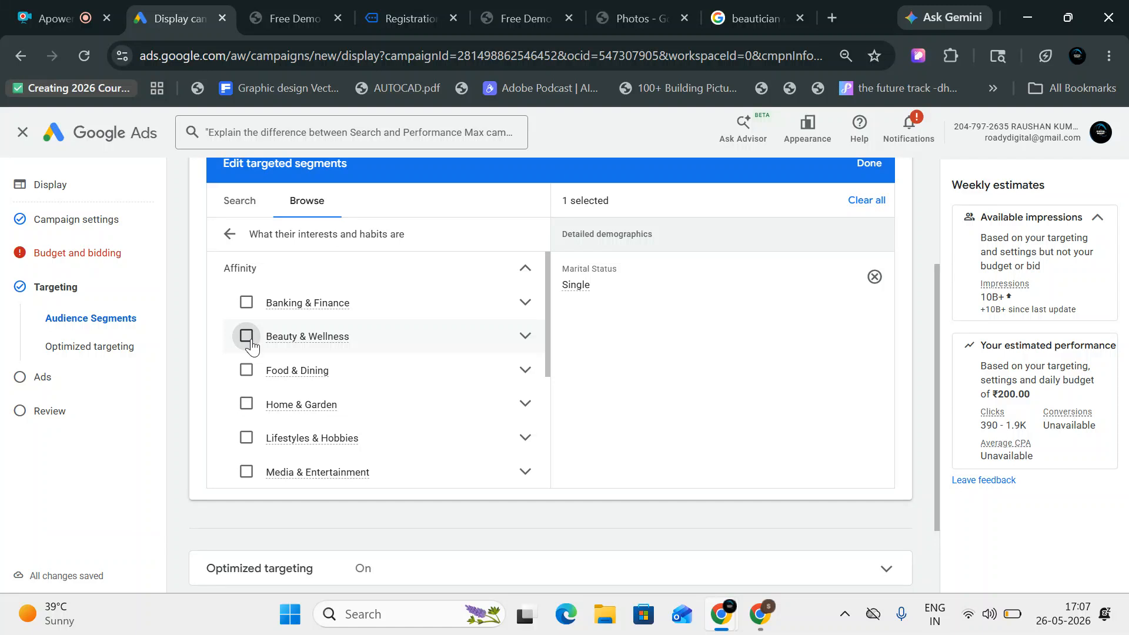
Step: Open the segments for how people have interacted with the business and look through the Website visitors lists
{"action": "left_click", "coordinate": [231, 236]}
{"action": "left_click", "coordinate": [383, 399]}
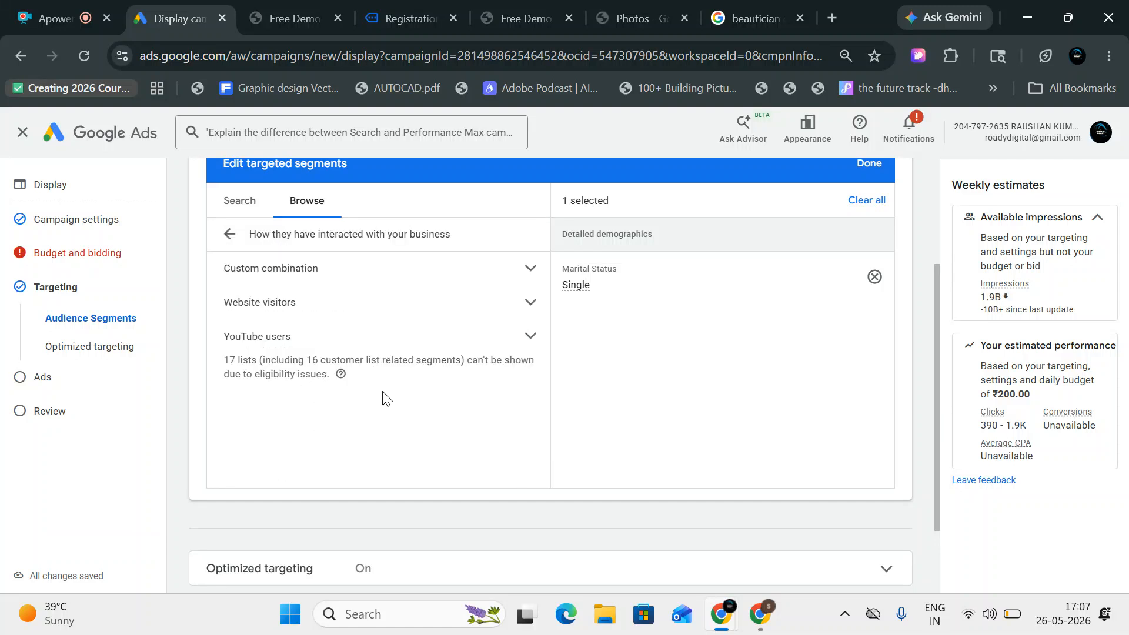
{"action": "left_click", "coordinate": [229, 237]}
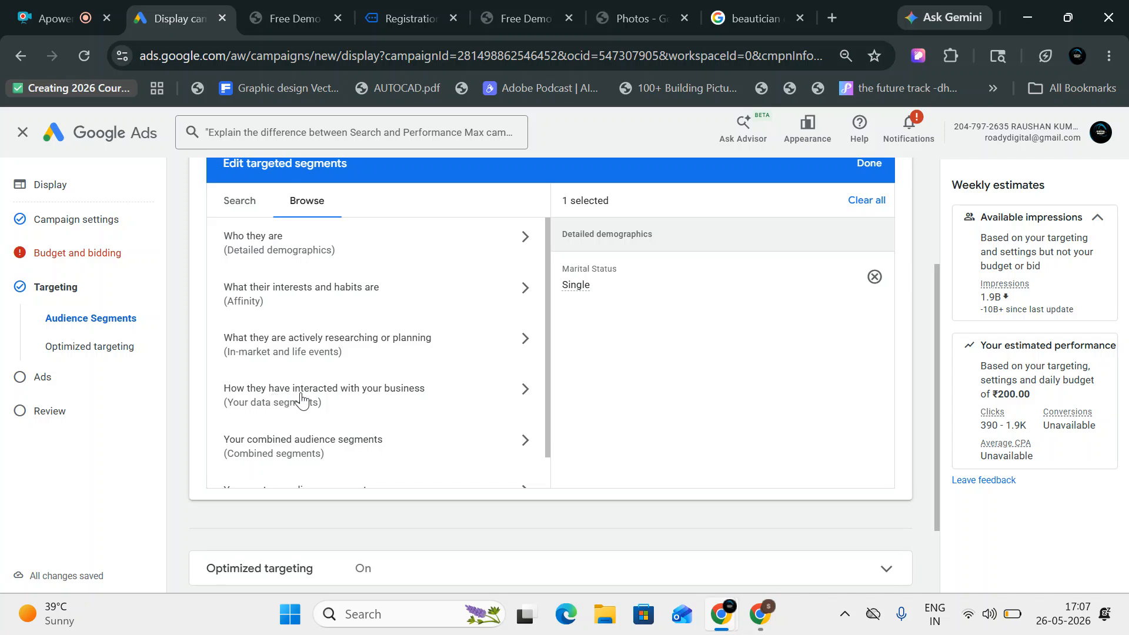
{"action": "left_click", "coordinate": [414, 403]}
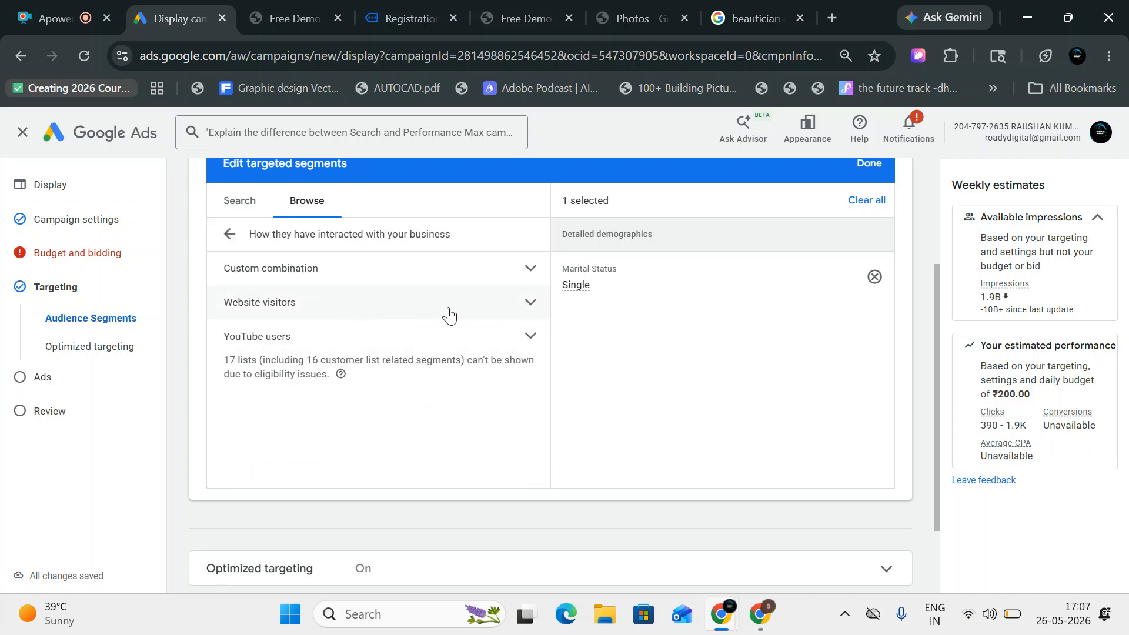
{"action": "left_click", "coordinate": [511, 312]}
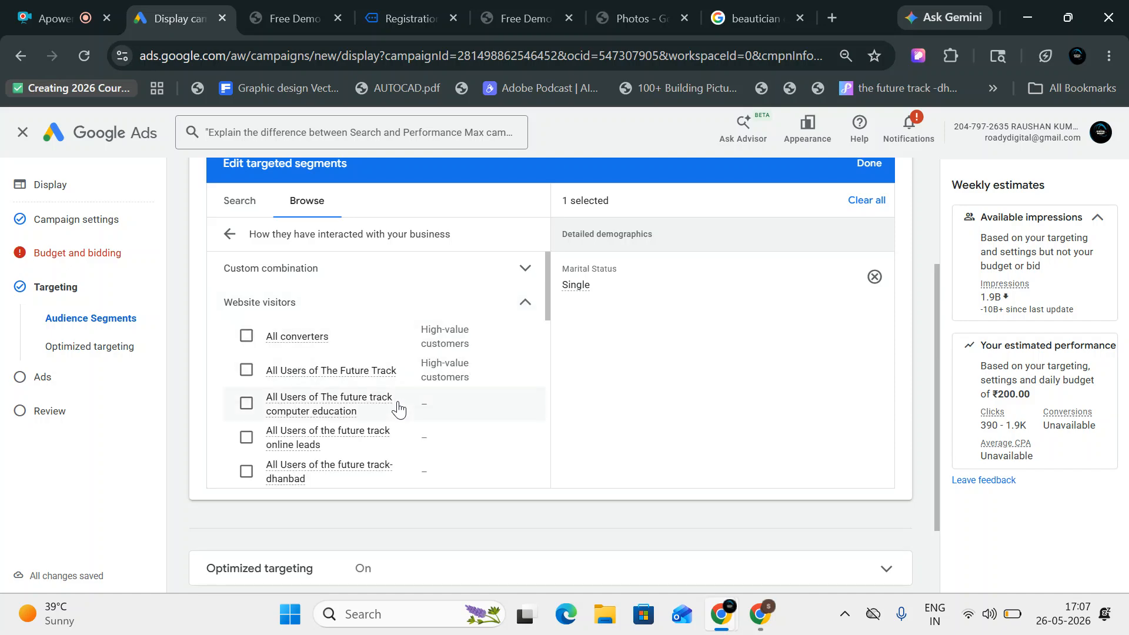
{"action": "scroll", "coordinate": [327, 398], "scroll_direction": "down", "scroll_amount": 3}
{"action": "scroll", "coordinate": [285, 412], "scroll_direction": "up", "scroll_amount": 2}
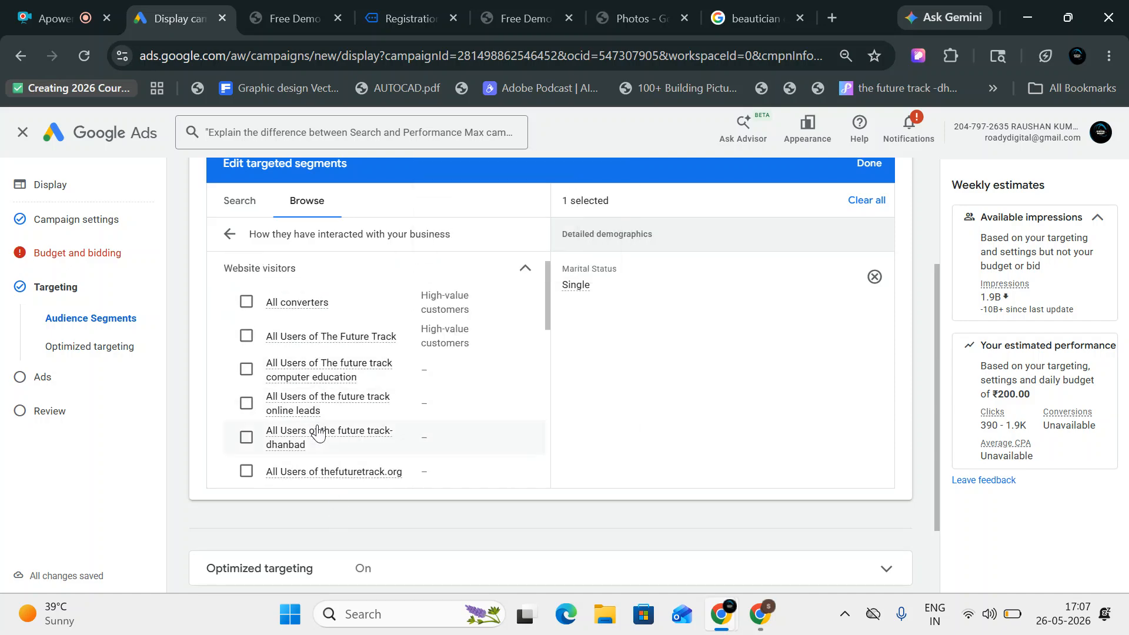
{"action": "scroll", "coordinate": [315, 418], "scroll_direction": "down", "scroll_amount": 3}
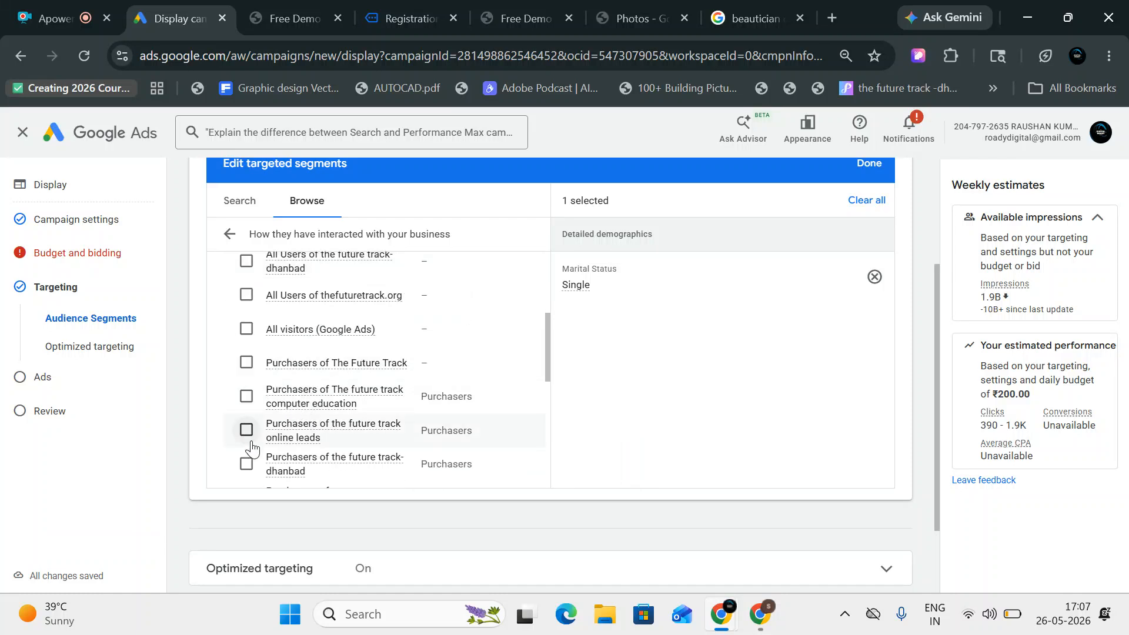
Step: Return to the segment categories, reopen the business interaction segments and look through the remaining website visitor lists down to YouTube users
{"action": "left_click", "coordinate": [230, 234]}
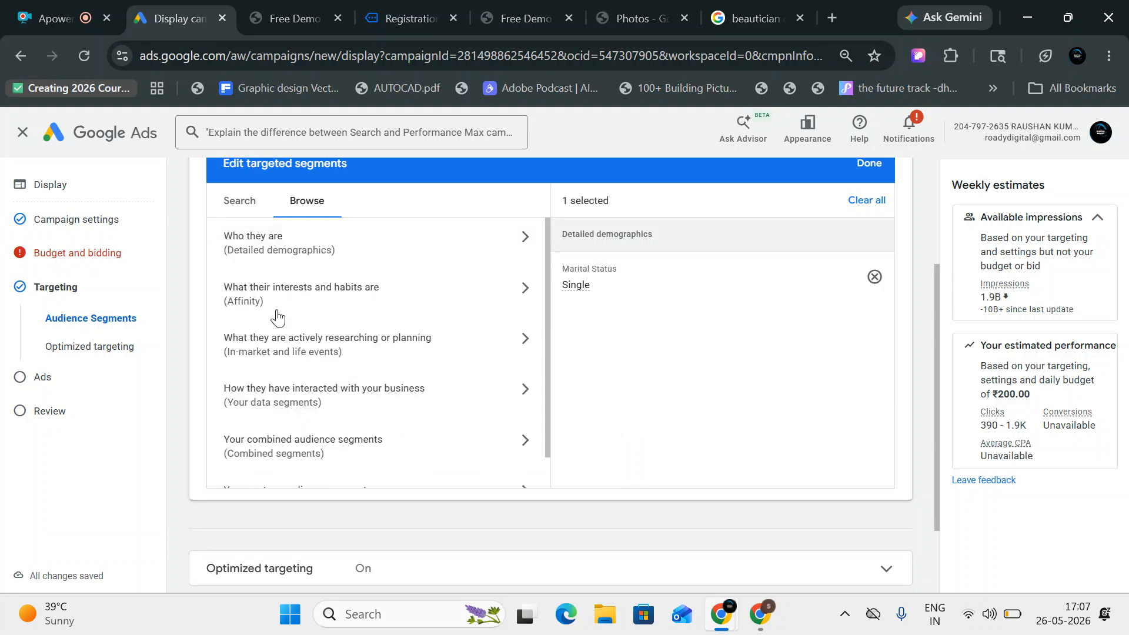
{"action": "left_click", "coordinate": [325, 416]}
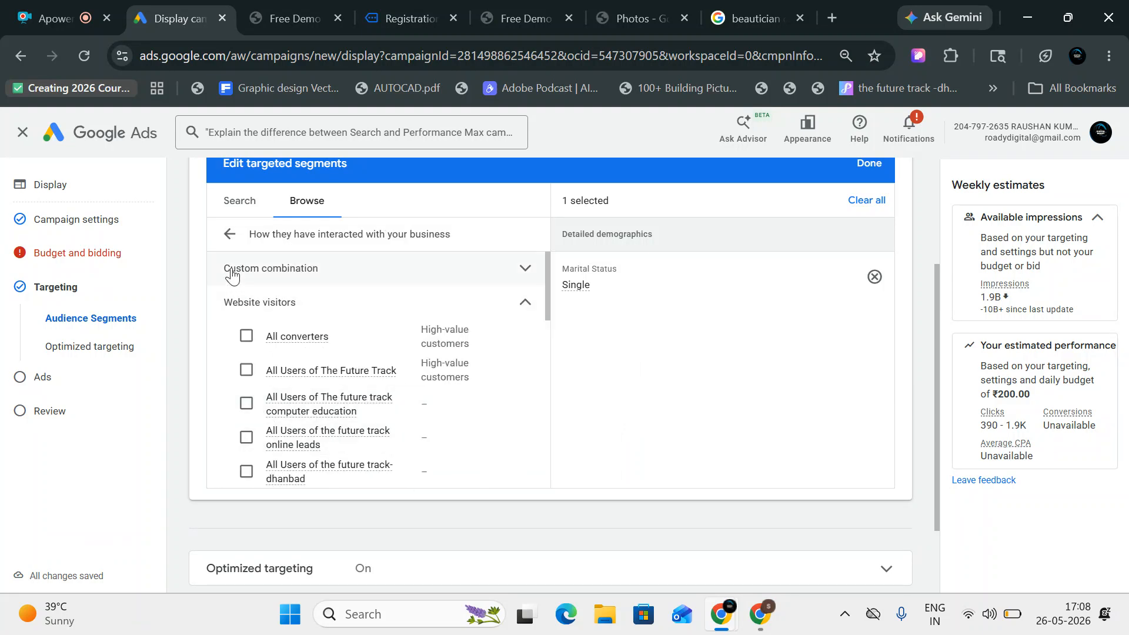
{"action": "left_click", "coordinate": [225, 236]}
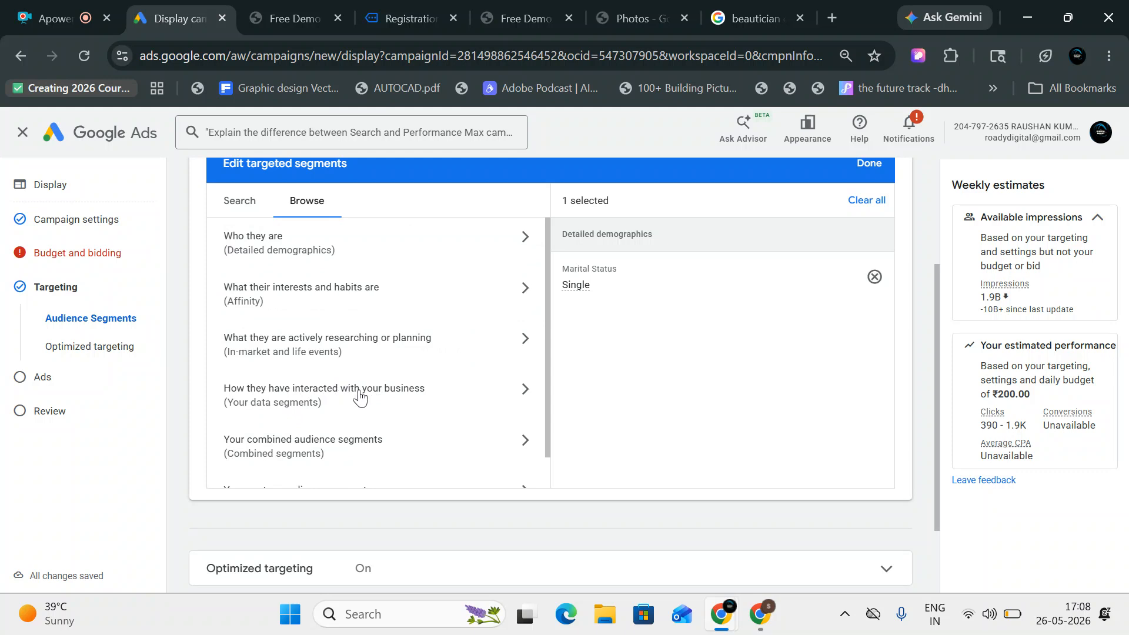
{"action": "left_click", "coordinate": [479, 395]}
{"action": "scroll", "coordinate": [472, 406], "scroll_direction": "down", "scroll_amount": 3}
{"action": "scroll", "coordinate": [473, 406], "scroll_direction": "down", "scroll_amount": 8}
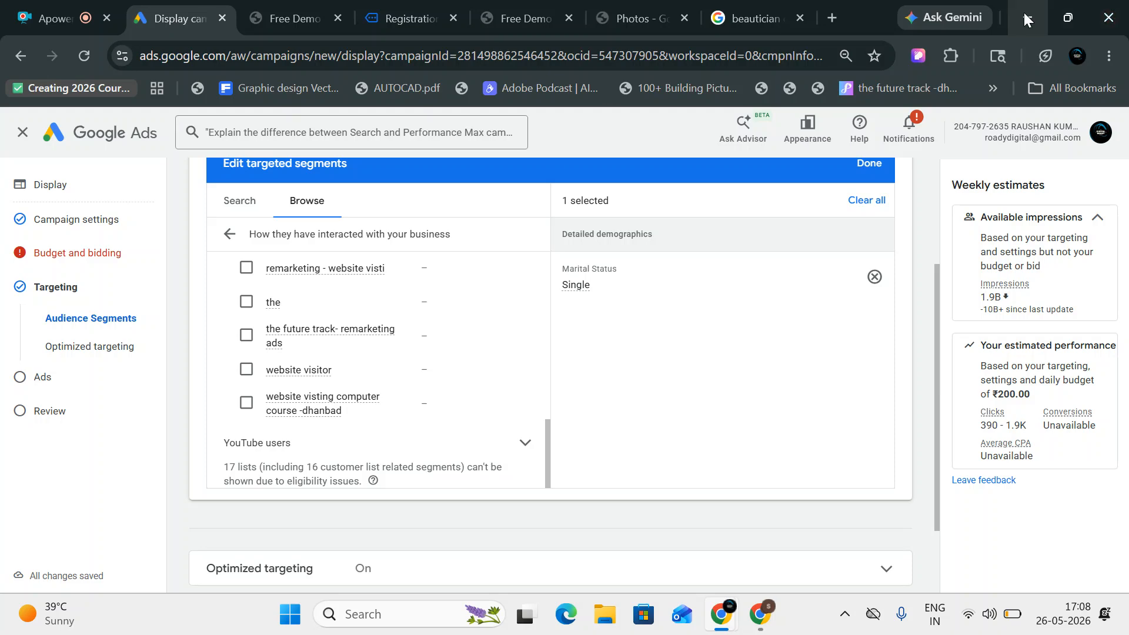
Step: Switch to another Chrome profile and open the Claude site from a search for claude ai, dismissing its promotional pop-ups
{"action": "left_click", "coordinate": [1075, 57]}
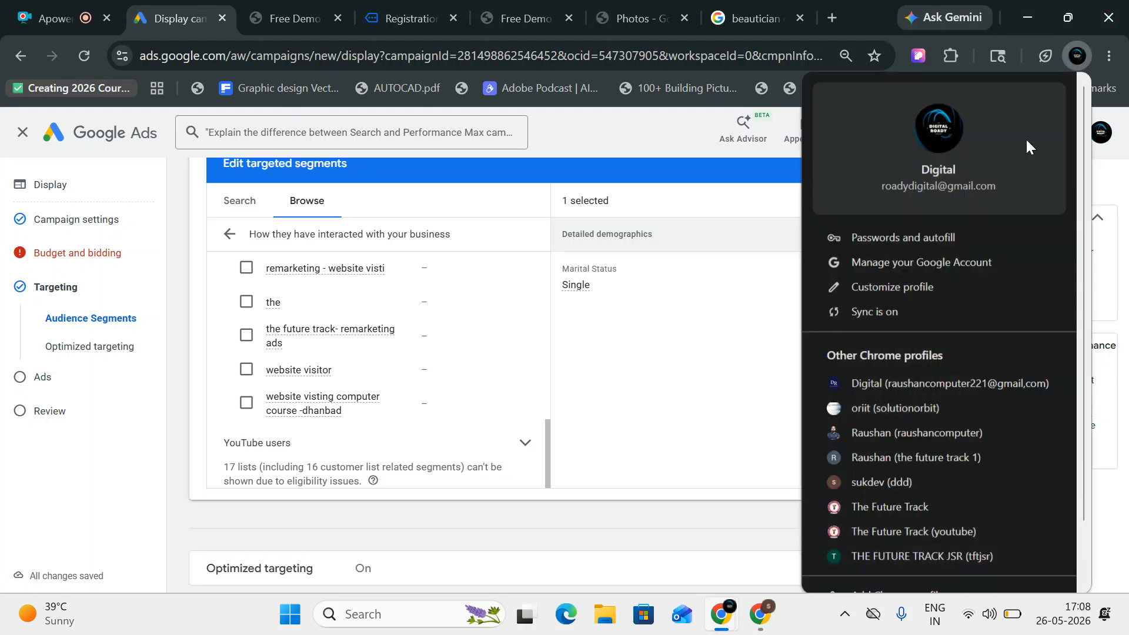
{"action": "left_click", "coordinate": [897, 386]}
{"action": "type", "text": "claude ai"}
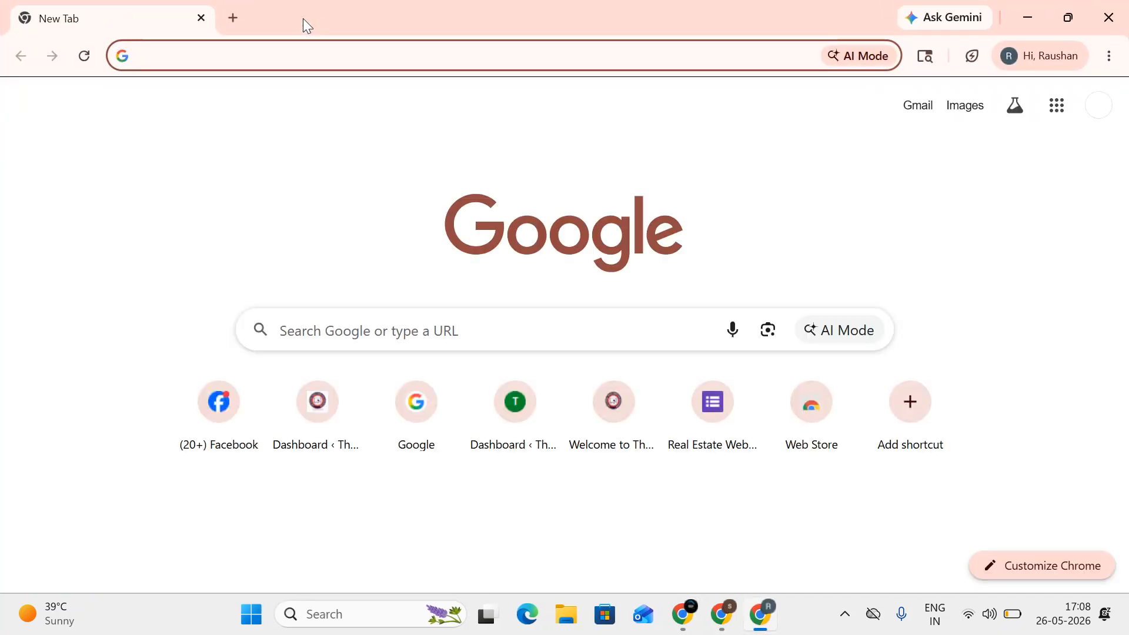
{"action": "key", "text": "Return"}
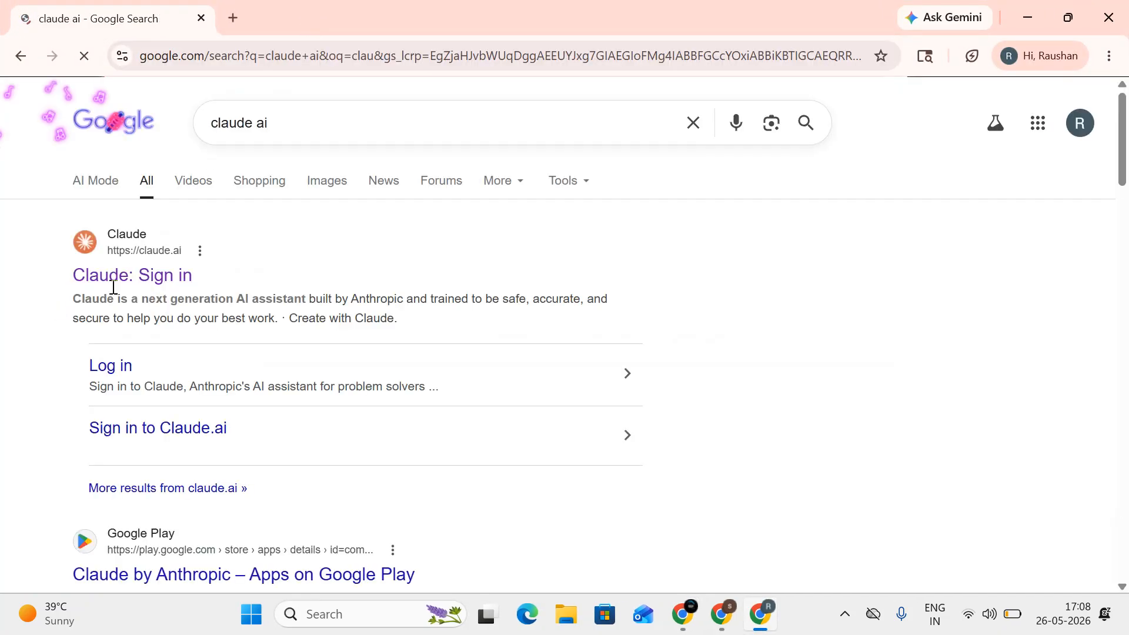
{"action": "left_click", "coordinate": [136, 274]}
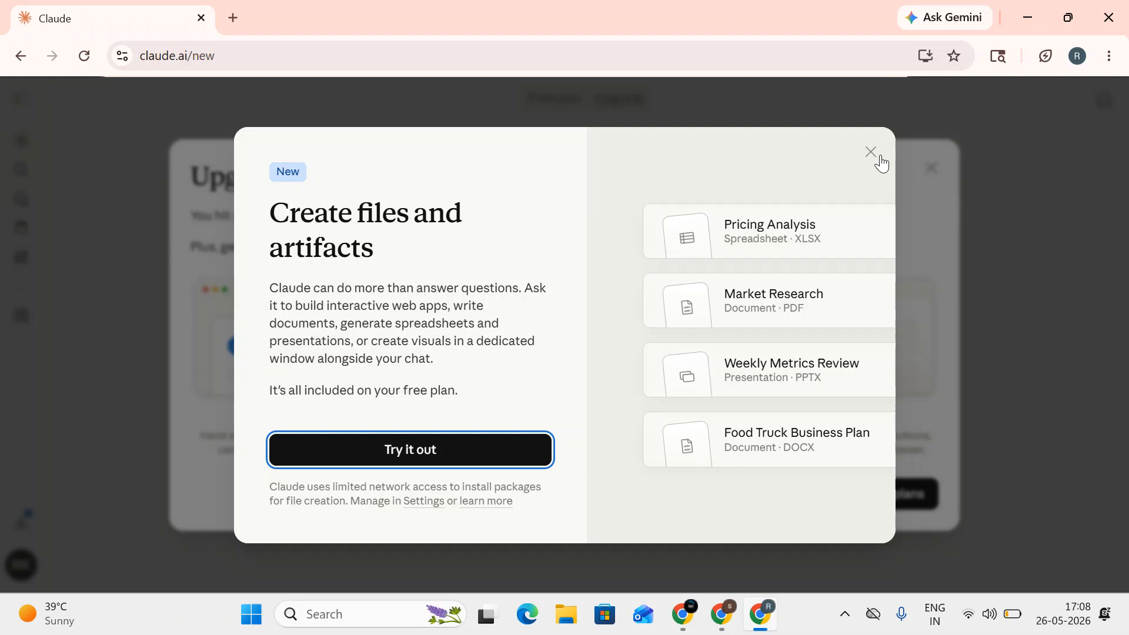
{"action": "left_click", "coordinate": [879, 158]}
{"action": "left_click", "coordinate": [932, 168]}
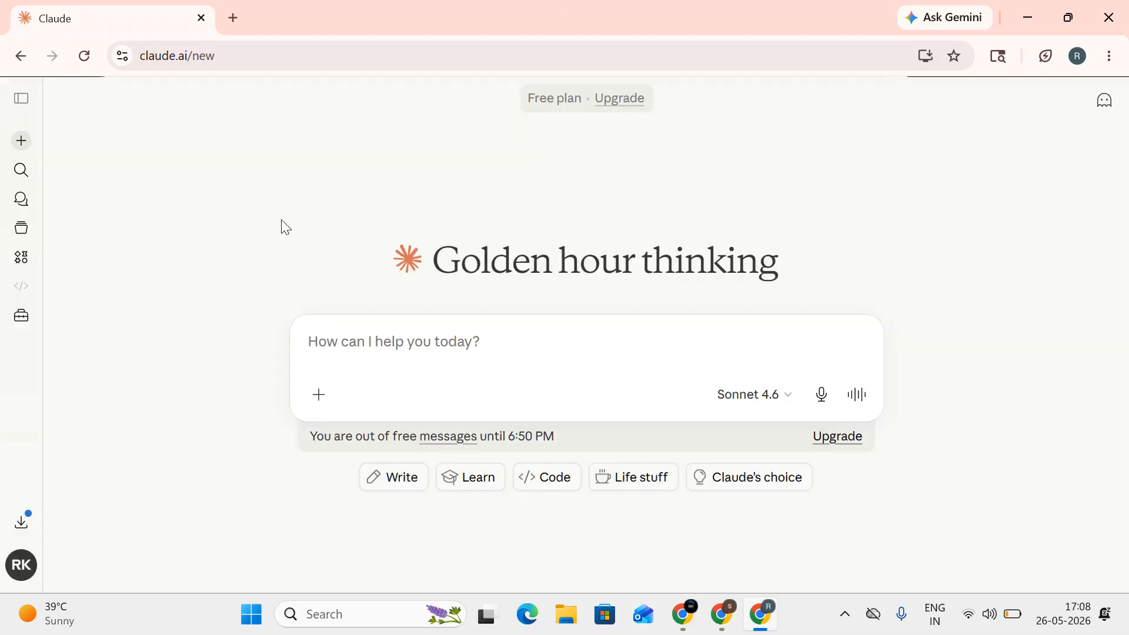
Step: Open the recent chat "Ultra-premium landing page delivery" in Claude and dismiss the upgrade offer
{"action": "left_click", "coordinate": [21, 199]}
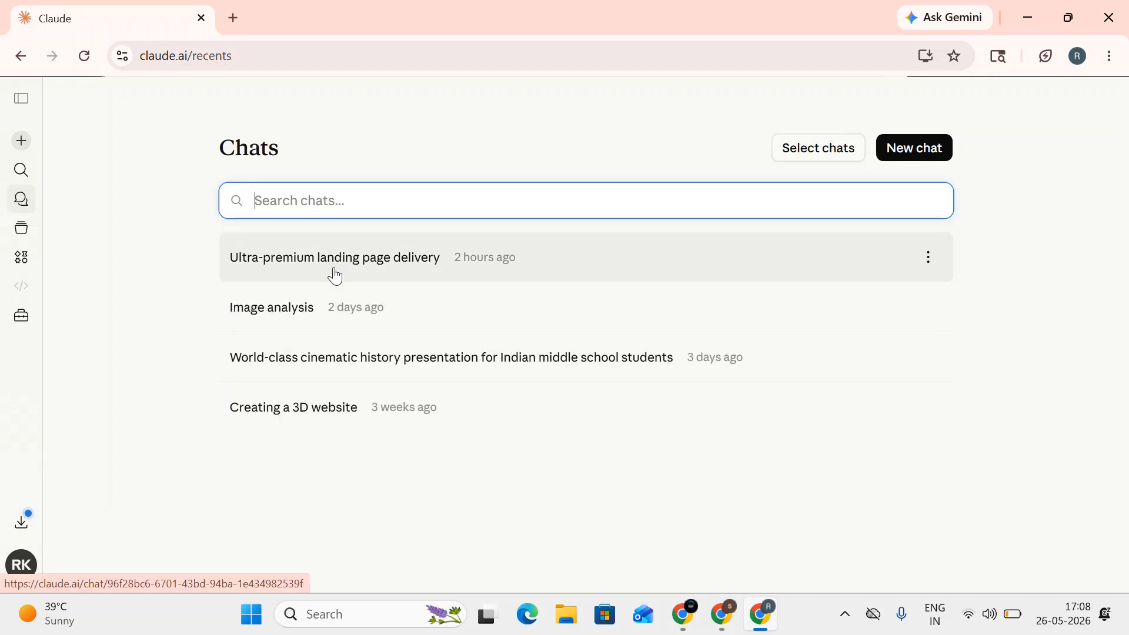
{"action": "left_click", "coordinate": [334, 270]}
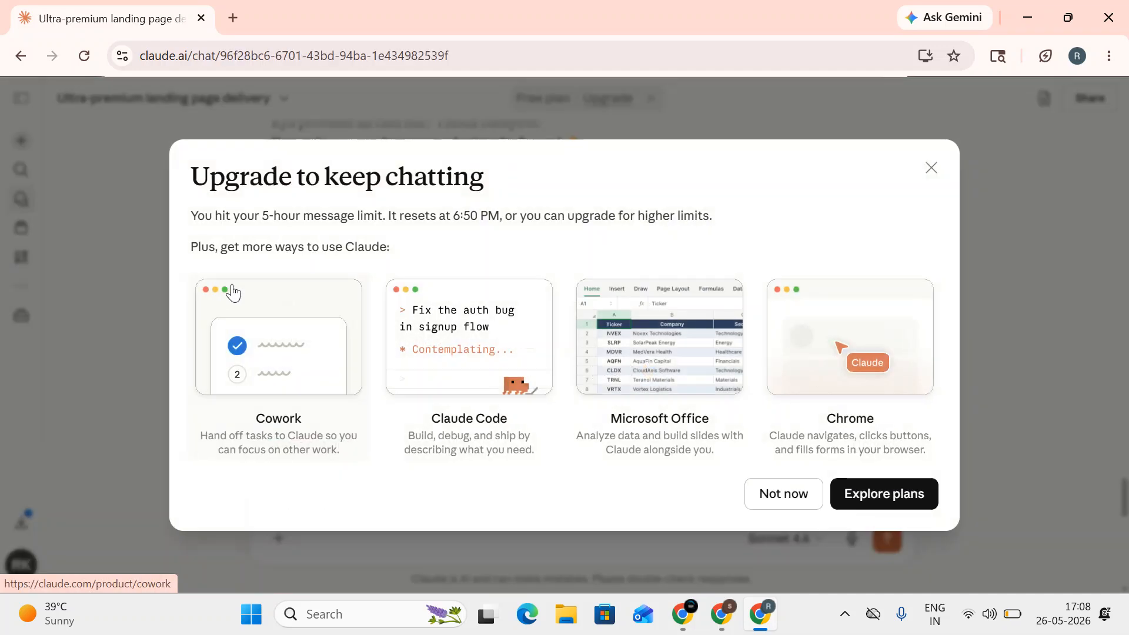
{"action": "left_click", "coordinate": [794, 495]}
Step: Find the Future track landing HTML file in the chat, download it and open the downloaded page in the browser
{"action": "scroll", "coordinate": [423, 376], "scroll_direction": "down", "scroll_amount": 8}
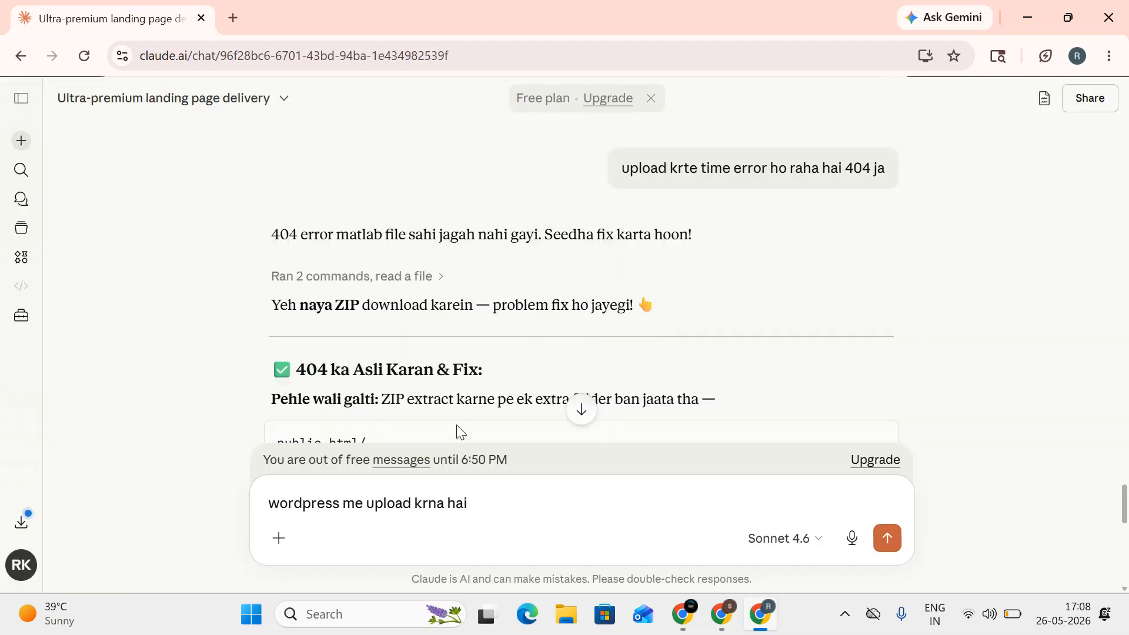
{"action": "scroll", "coordinate": [456, 378], "scroll_direction": "down", "scroll_amount": 3}
{"action": "scroll", "coordinate": [784, 242], "scroll_direction": "up", "scroll_amount": 12}
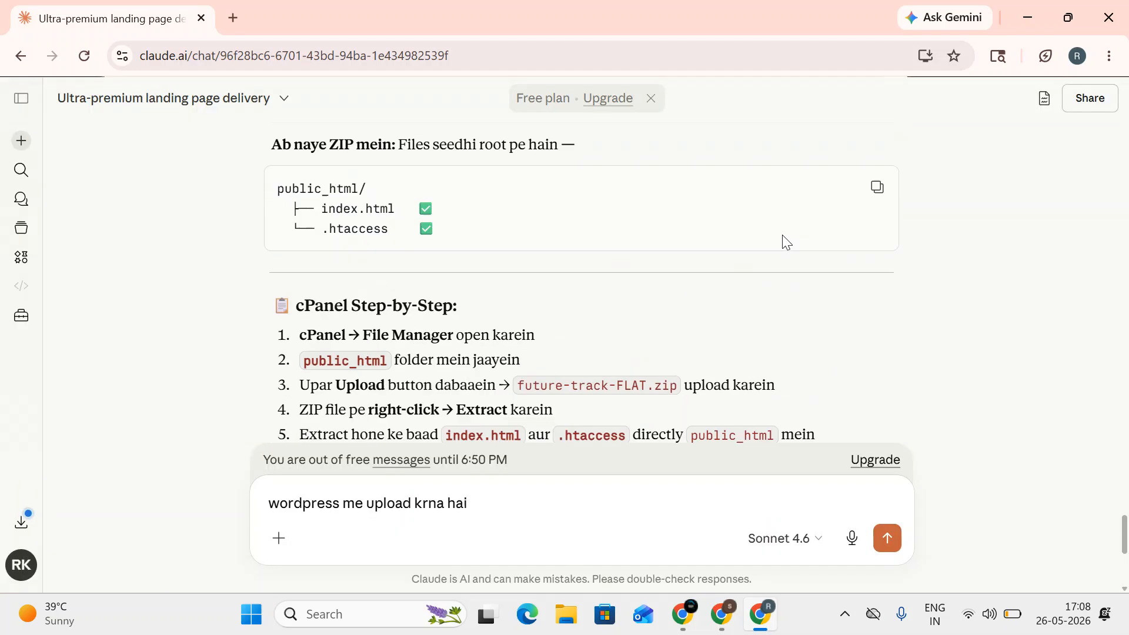
{"action": "scroll", "coordinate": [789, 253], "scroll_direction": "down", "scroll_amount": 10}
{"action": "scroll", "coordinate": [806, 282], "scroll_direction": "up", "scroll_amount": 3}
{"action": "scroll", "coordinate": [816, 317], "scroll_direction": "down", "scroll_amount": 3}
{"action": "scroll", "coordinate": [765, 294], "scroll_direction": "up", "scroll_amount": 1}
{"action": "scroll", "coordinate": [729, 268], "scroll_direction": "up", "scroll_amount": 15}
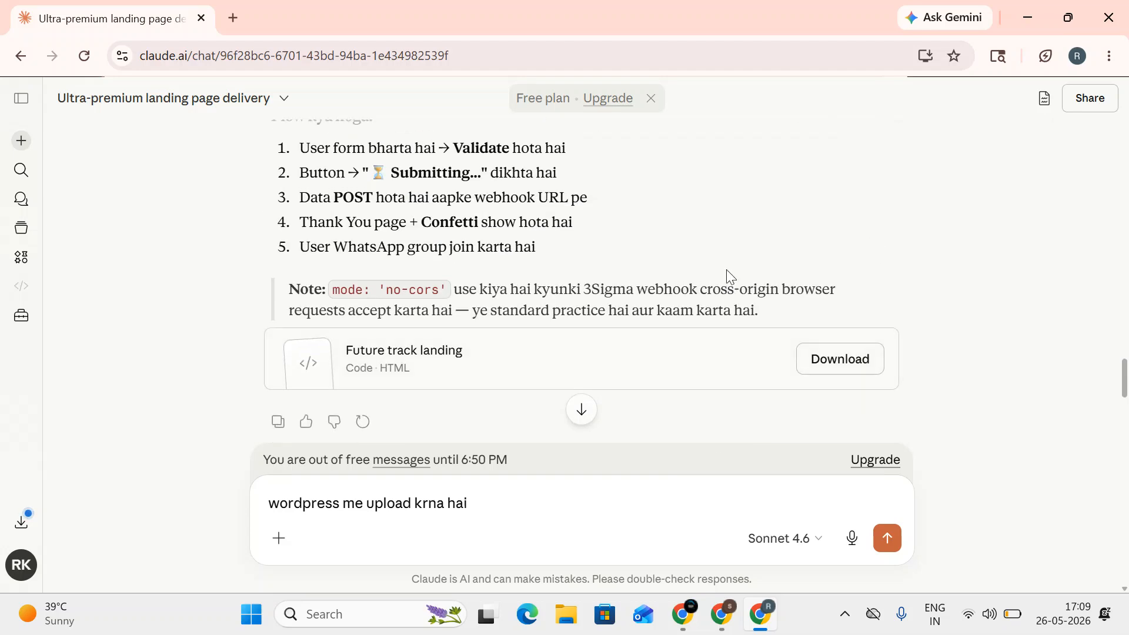
{"action": "left_click", "coordinate": [554, 370]}
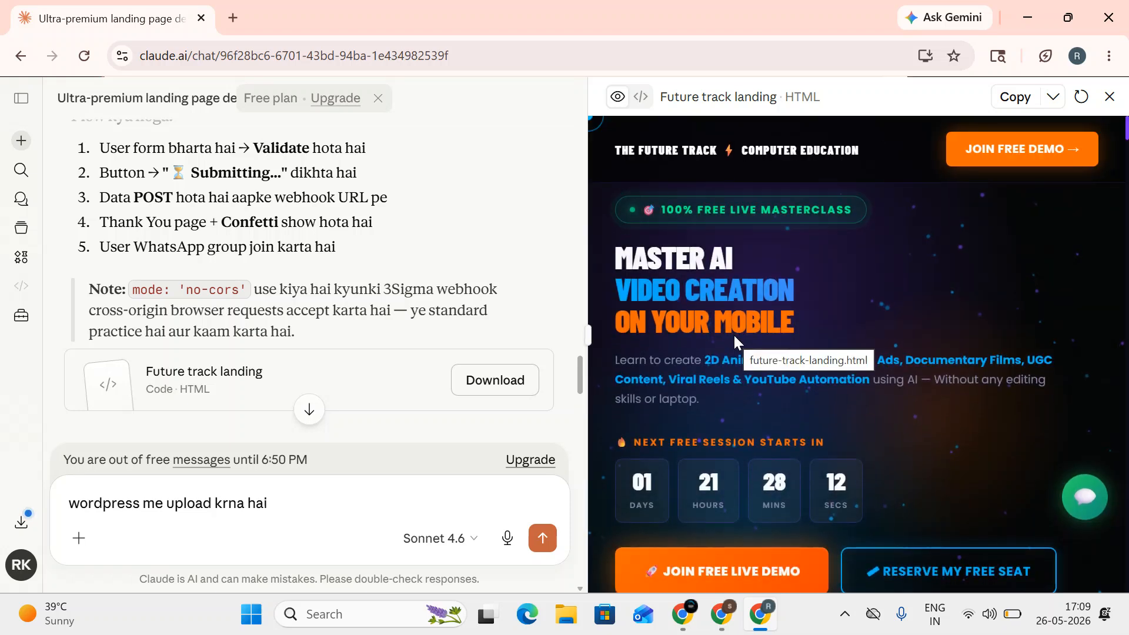
{"action": "left_click", "coordinate": [518, 374]}
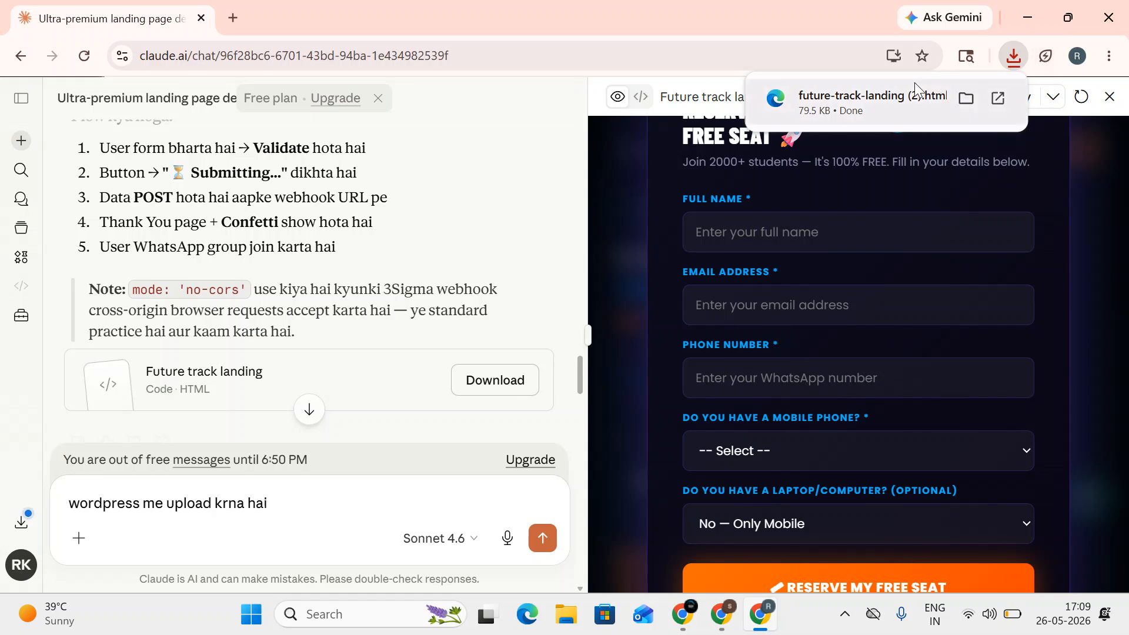
{"action": "left_click", "coordinate": [882, 99]}
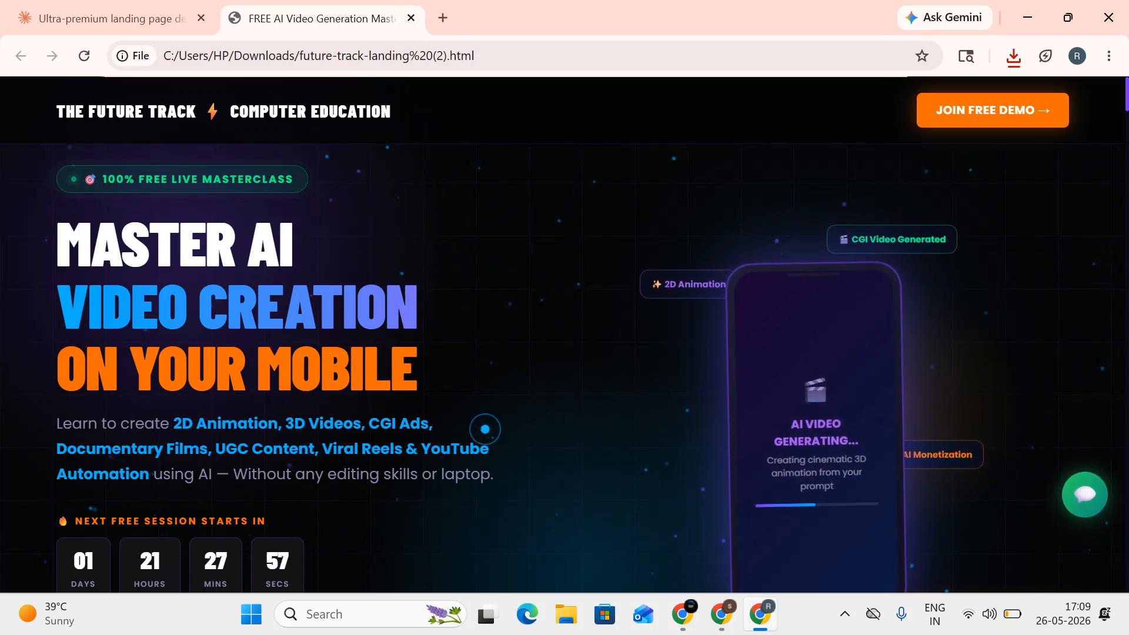
Step: Look through the landing page's sections on creator problems, AI video types and the full curriculum, ending back at the headline
{"action": "scroll", "coordinate": [485, 419], "scroll_direction": "down", "scroll_amount": 7}
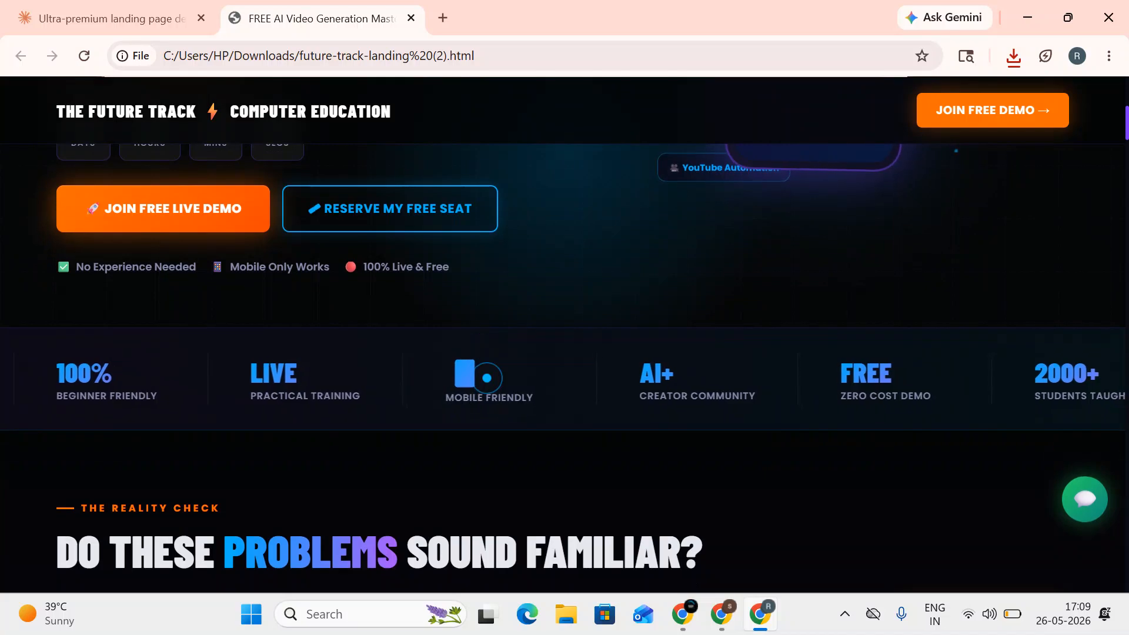
{"action": "scroll", "coordinate": [428, 462], "scroll_direction": "down", "scroll_amount": 5}
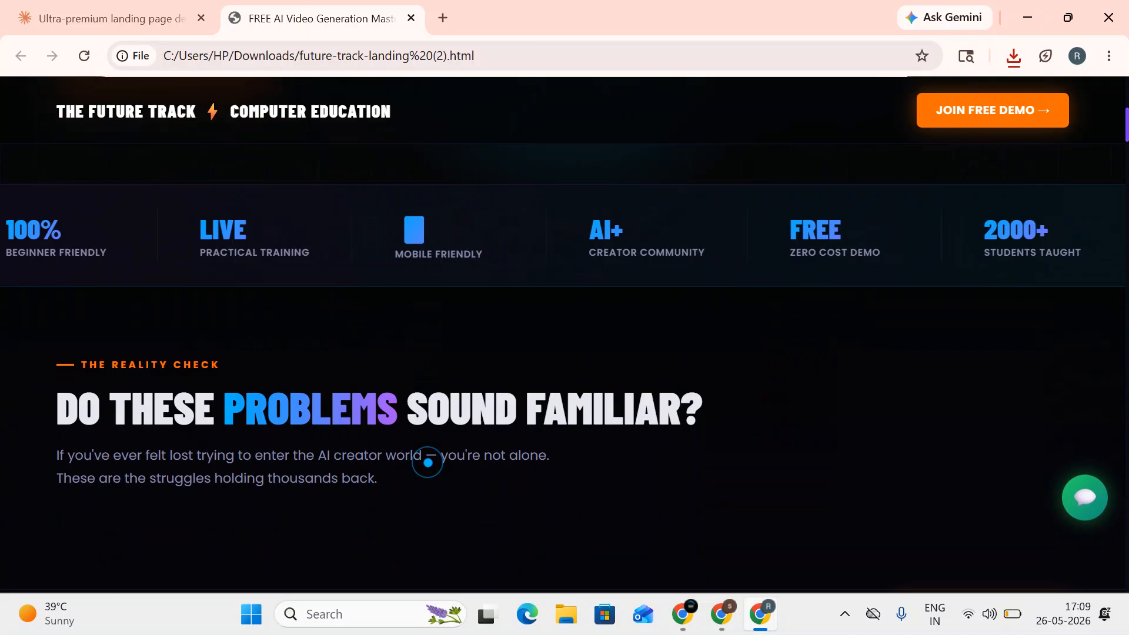
{"action": "scroll", "coordinate": [428, 462], "scroll_direction": "down", "scroll_amount": 4}
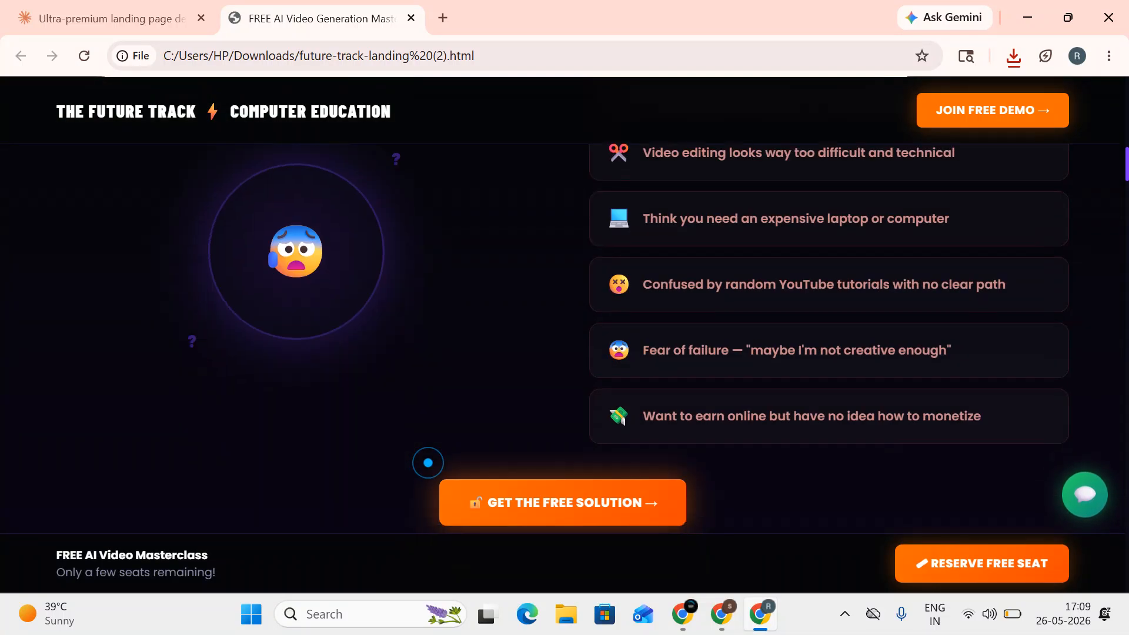
{"action": "scroll", "coordinate": [428, 462], "scroll_direction": "down", "scroll_amount": 3}
{"action": "scroll", "coordinate": [411, 435], "scroll_direction": "up", "scroll_amount": 3}
{"action": "scroll", "coordinate": [757, 230], "scroll_direction": "down", "scroll_amount": 5}
{"action": "scroll", "coordinate": [721, 266], "scroll_direction": "down", "scroll_amount": 3}
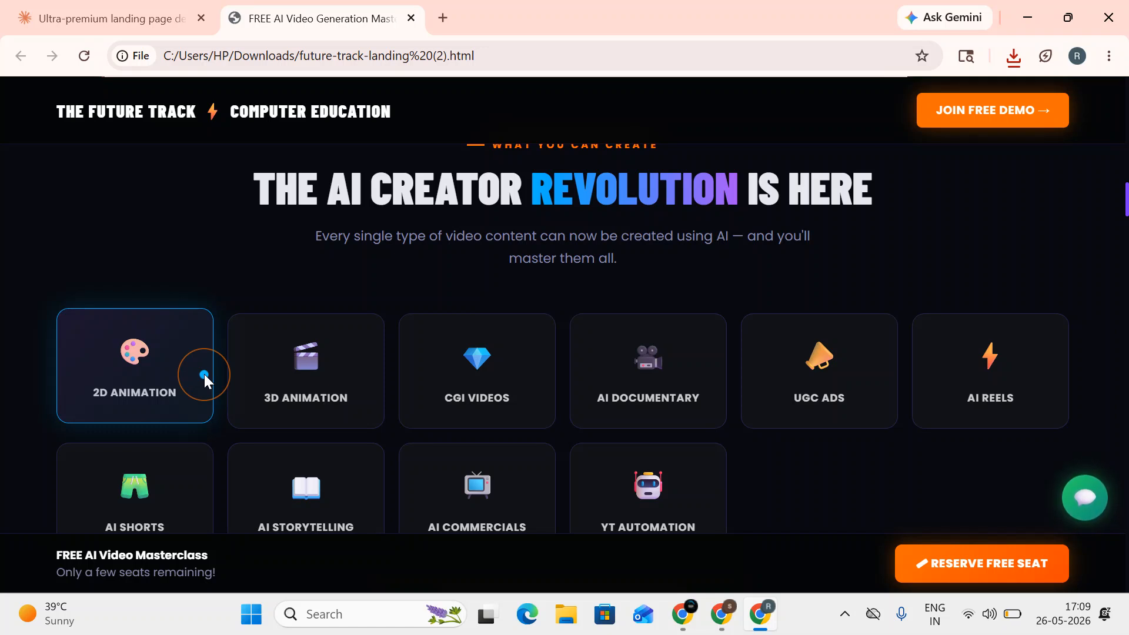
{"action": "scroll", "coordinate": [207, 375], "scroll_direction": "down", "scroll_amount": 4}
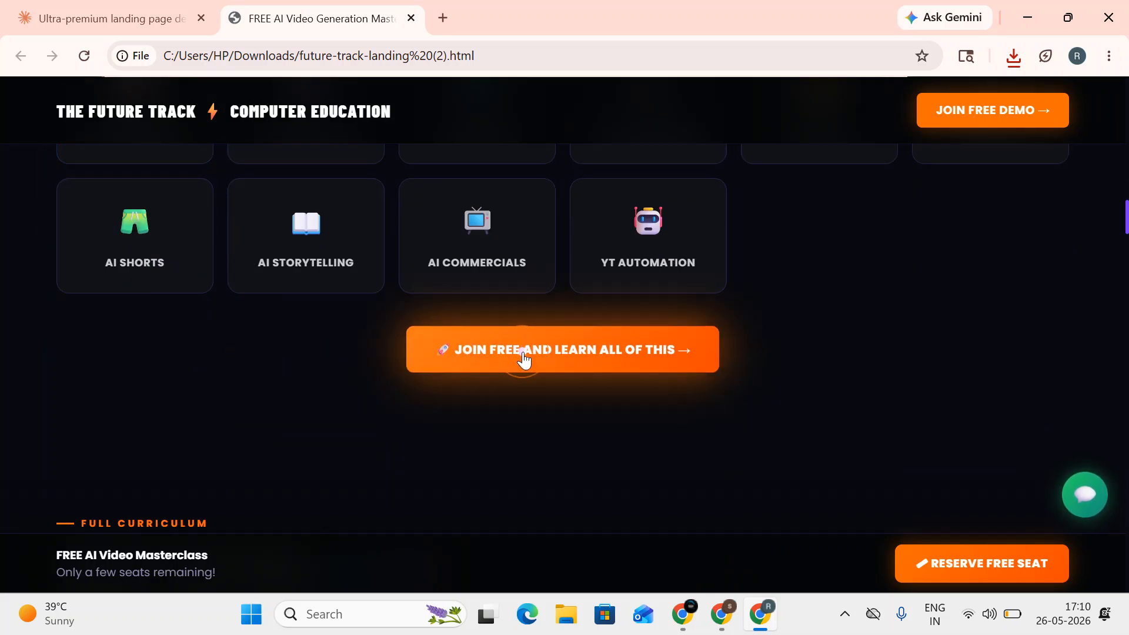
{"action": "left_click", "coordinate": [522, 359]}
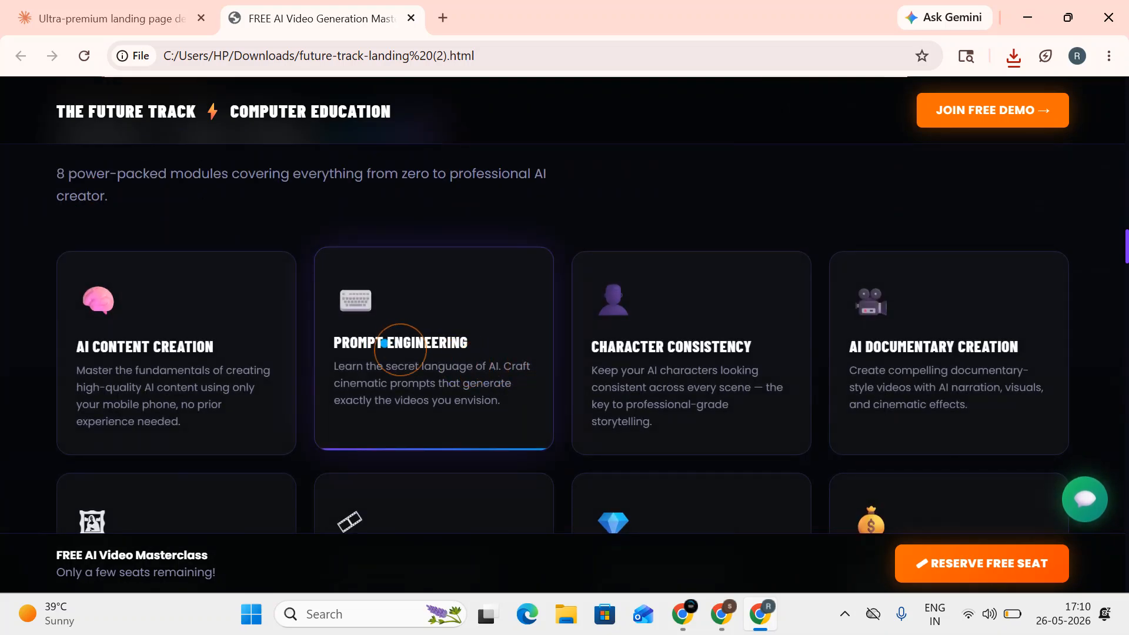
{"action": "scroll", "coordinate": [386, 343], "scroll_direction": "down", "scroll_amount": 6}
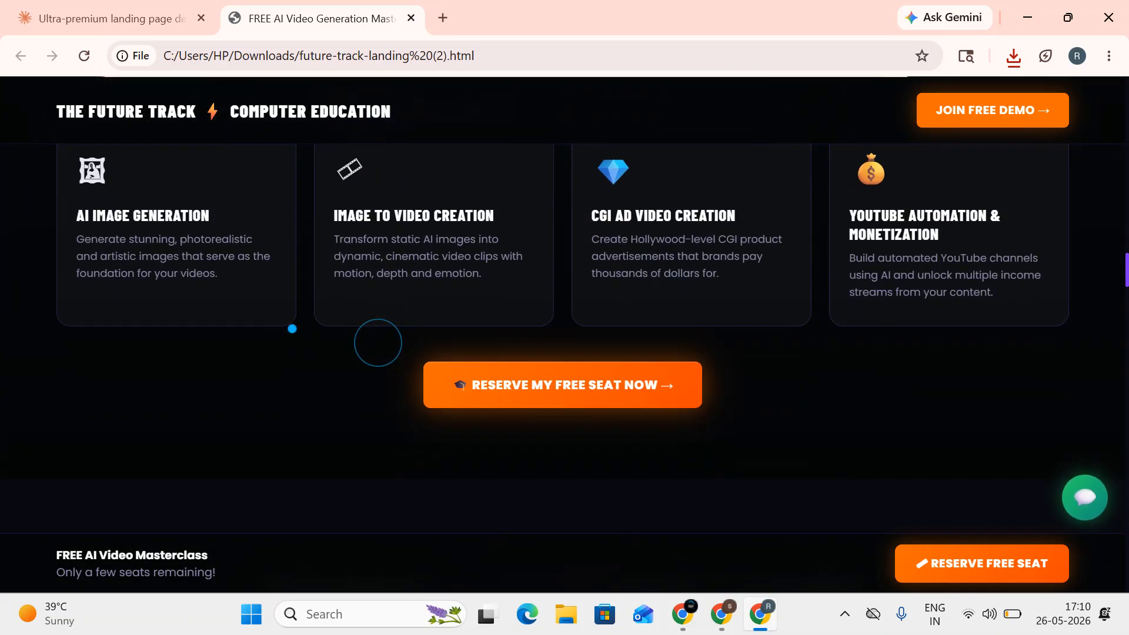
{"action": "scroll", "coordinate": [412, 353], "scroll_direction": "up", "scroll_amount": 6}
{"action": "scroll", "coordinate": [477, 364], "scroll_direction": "up", "scroll_amount": 15}
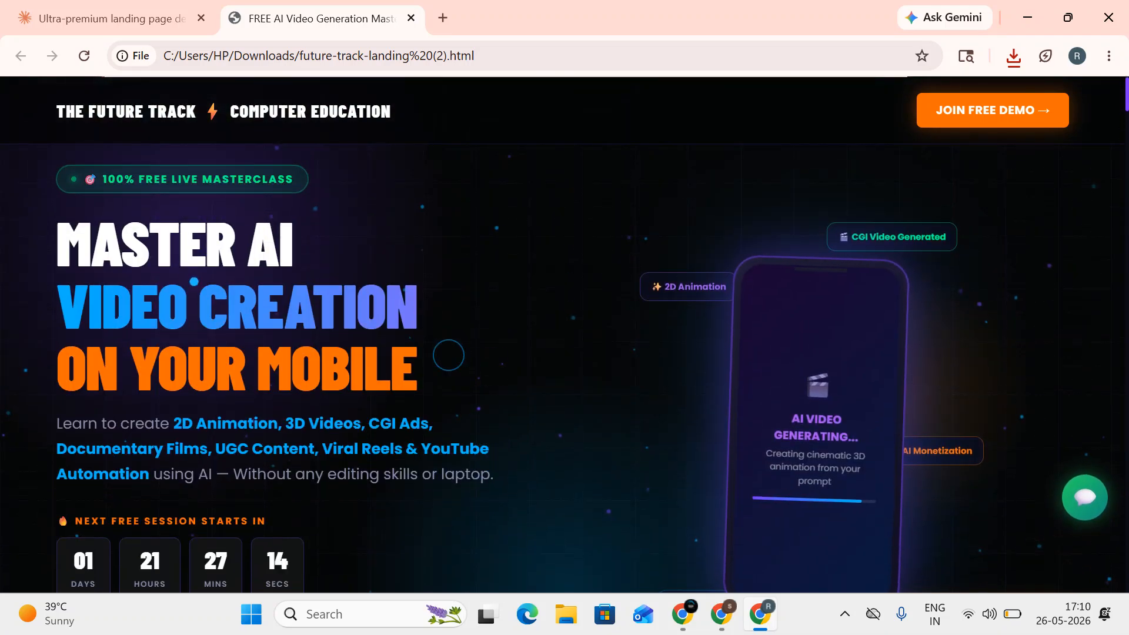
Step: Examine the landing page's headline, countdown and call-to-action area, and close the free-seat registration form
{"action": "left_click_drag", "start_coordinate": [59, 219], "coordinate": [216, 307]}
{"action": "left_click", "coordinate": [216, 307]}
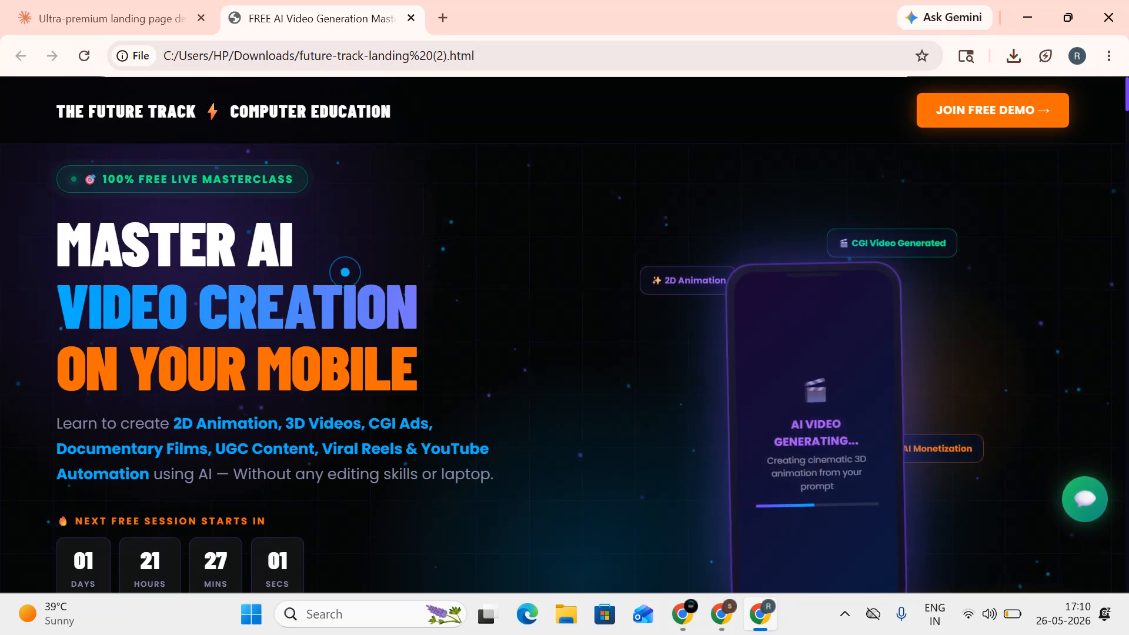
{"action": "scroll", "coordinate": [346, 272], "scroll_direction": "down", "scroll_amount": 3}
{"action": "scroll", "coordinate": [504, 292], "scroll_direction": "up", "scroll_amount": 2}
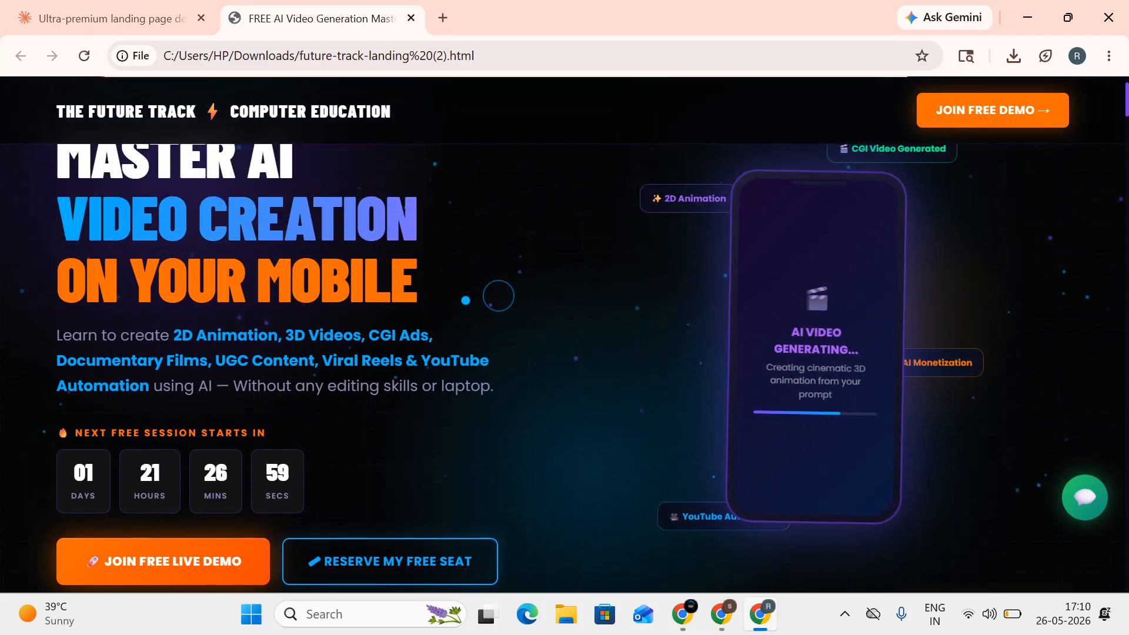
{"action": "scroll", "coordinate": [220, 284], "scroll_direction": "up", "scroll_amount": 2}
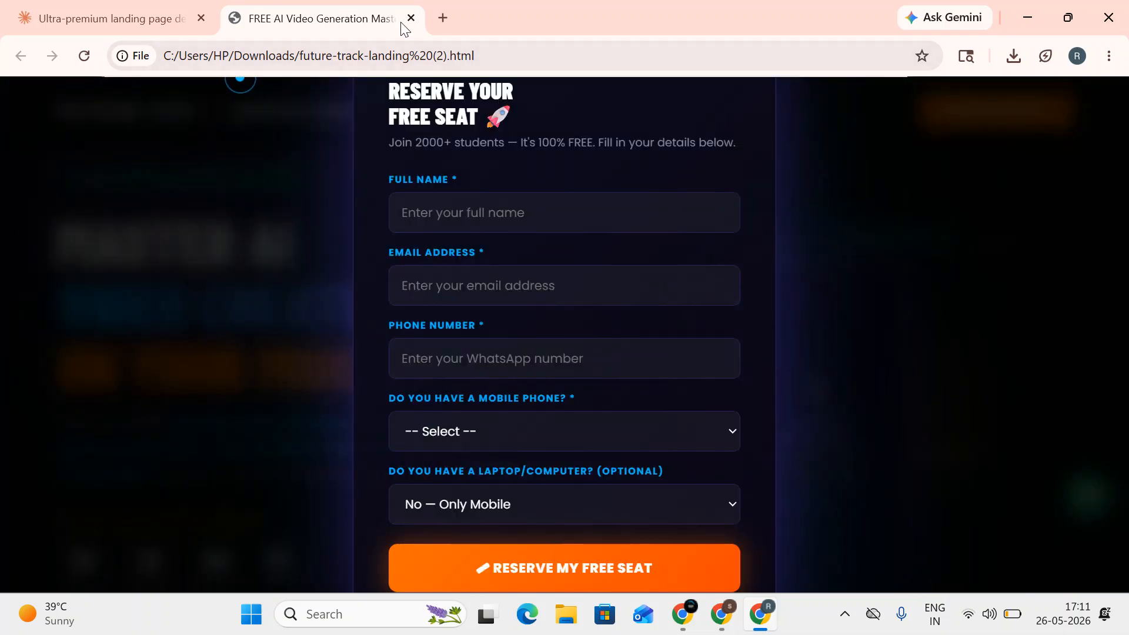
{"action": "left_click", "coordinate": [840, 245]}
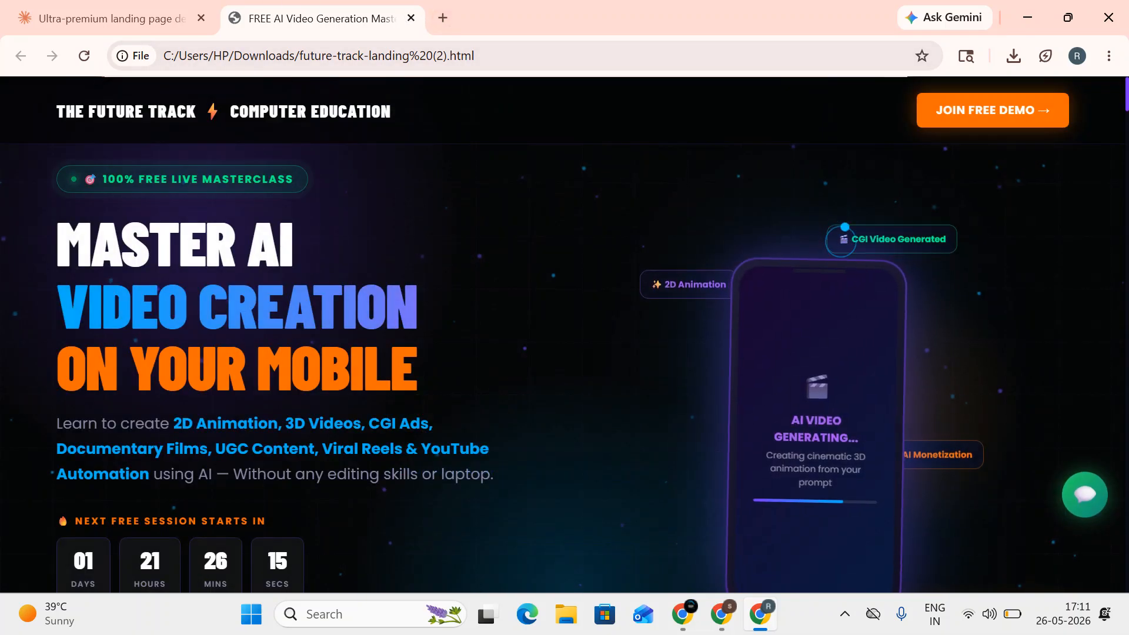
{"action": "scroll", "coordinate": [588, 257], "scroll_direction": "down", "scroll_amount": 4}
Step: Open thefuturetrack.in in a new tab and look through its home page down to the visitor counter
{"action": "left_click", "coordinate": [446, 17]}
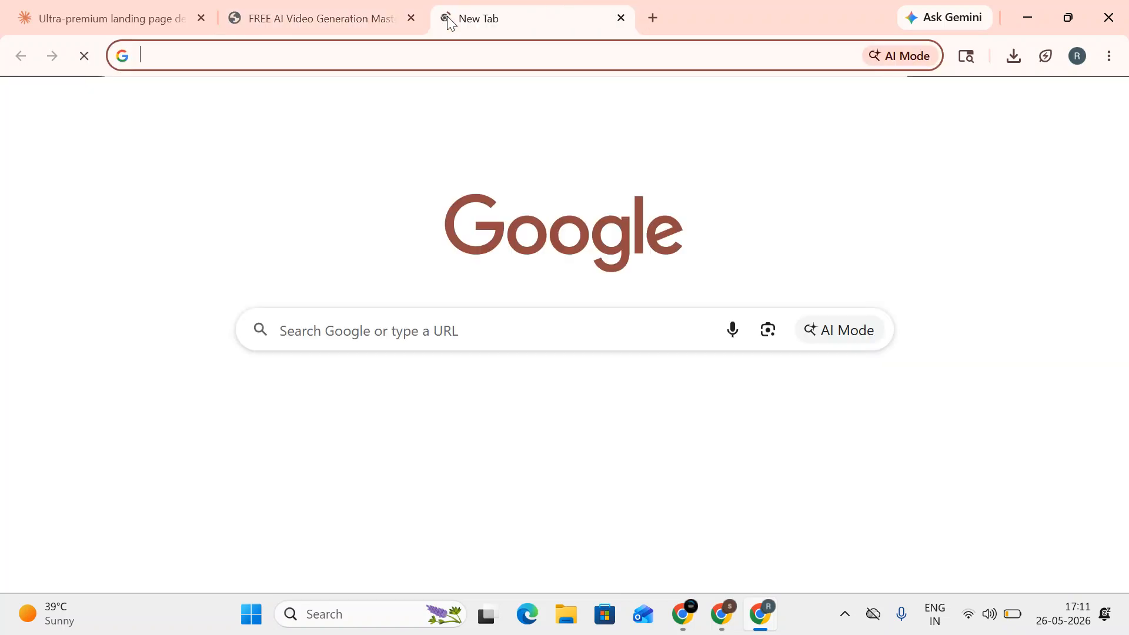
{"action": "type", "text": "th"}
{"action": "key", "text": "Return"}
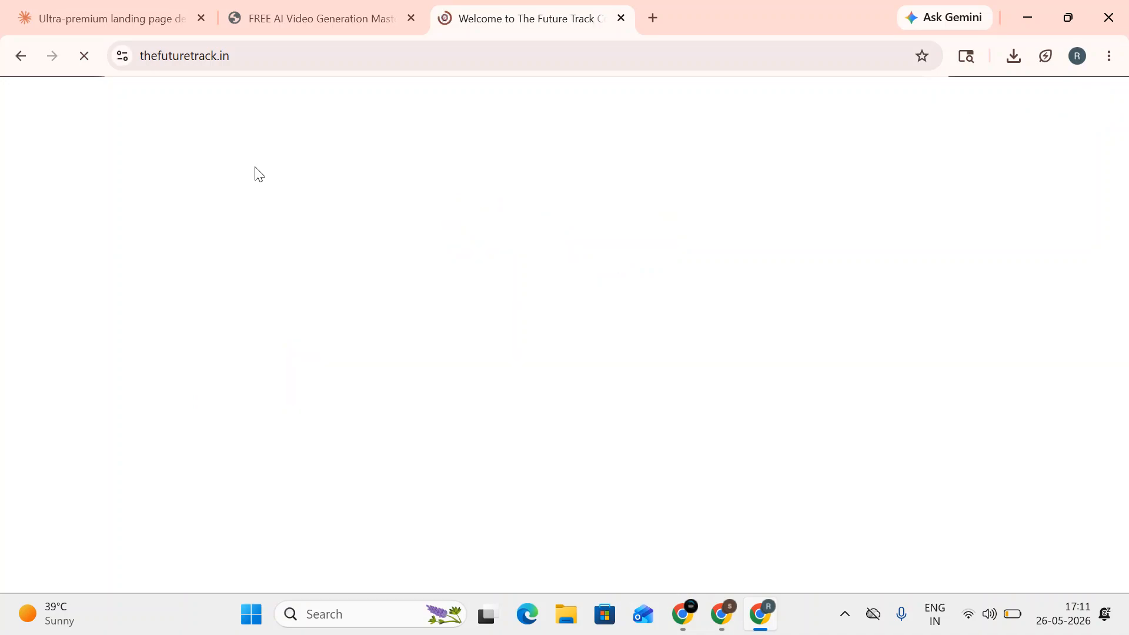
{"action": "scroll", "coordinate": [256, 174], "scroll_direction": "down", "scroll_amount": 15}
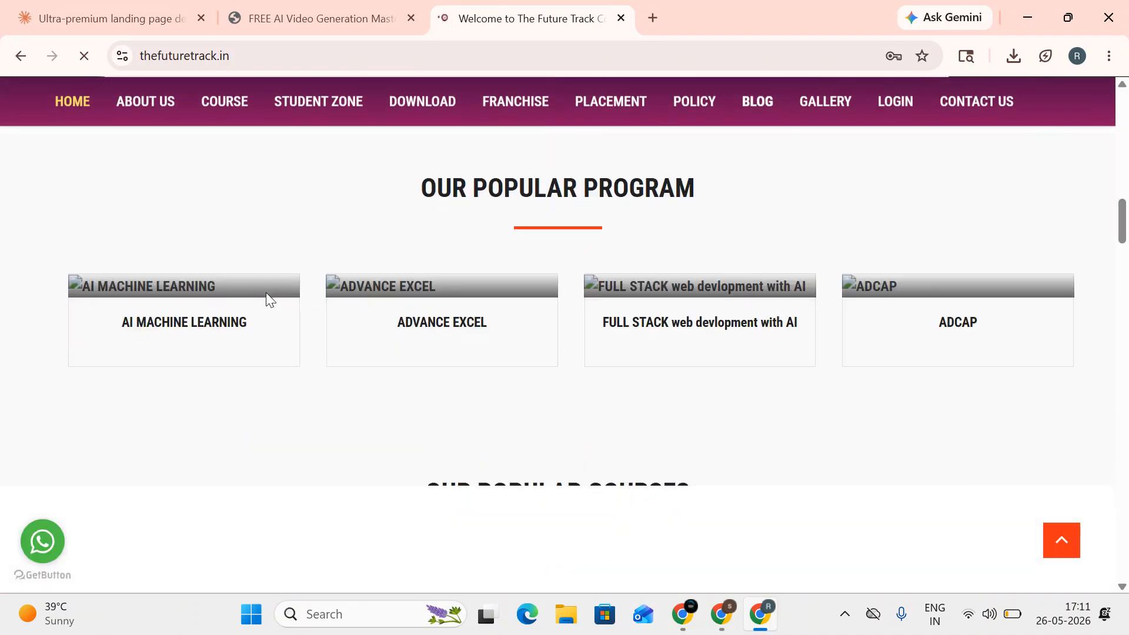
{"action": "scroll", "coordinate": [258, 382], "scroll_direction": "down", "scroll_amount": 20}
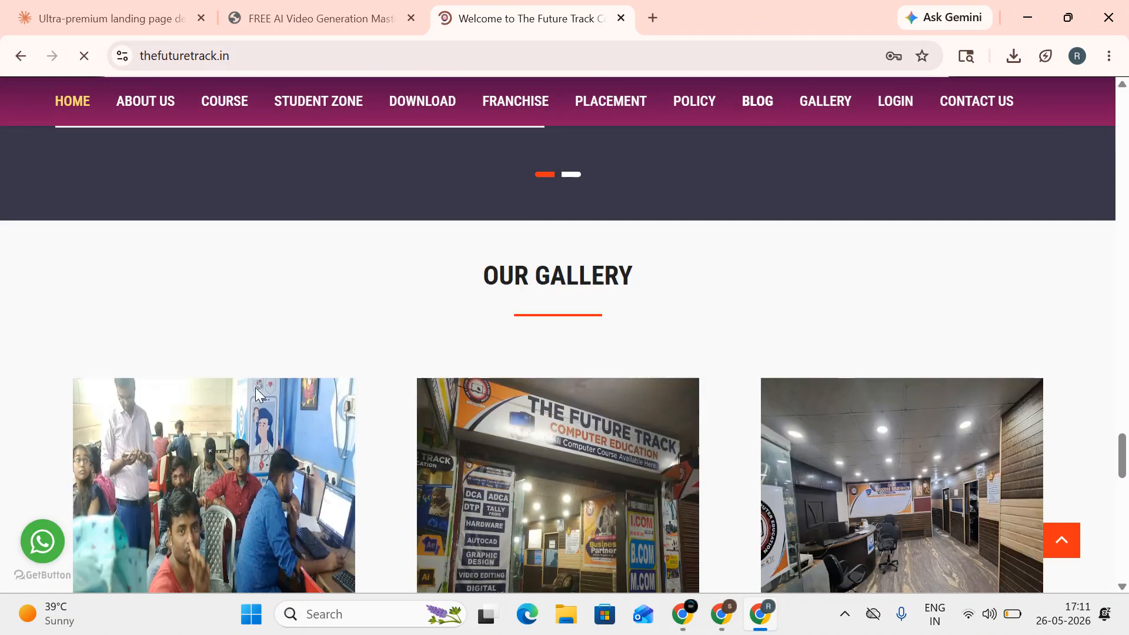
{"action": "scroll", "coordinate": [256, 400], "scroll_direction": "down", "scroll_amount": 2}
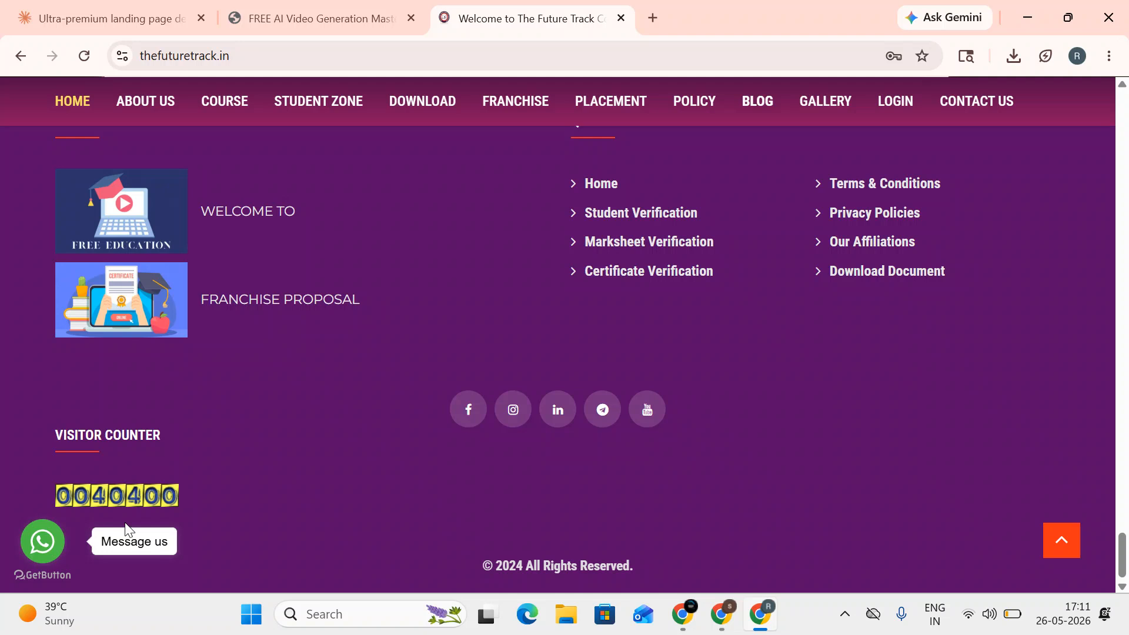
Step: Open Calculator, multiply 3000 by 300, and close it once the product has been read
{"action": "key", "text": "super+r"}
{"action": "type", "text": "calc"}
{"action": "key", "text": "Return"}
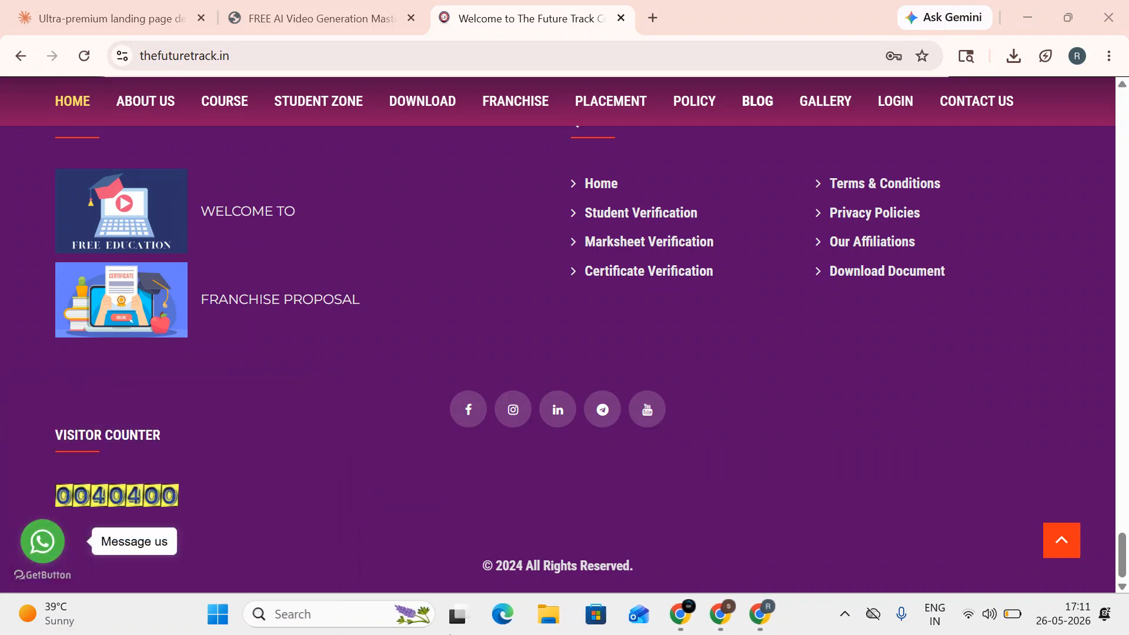
{"action": "type", "text": "3000"}
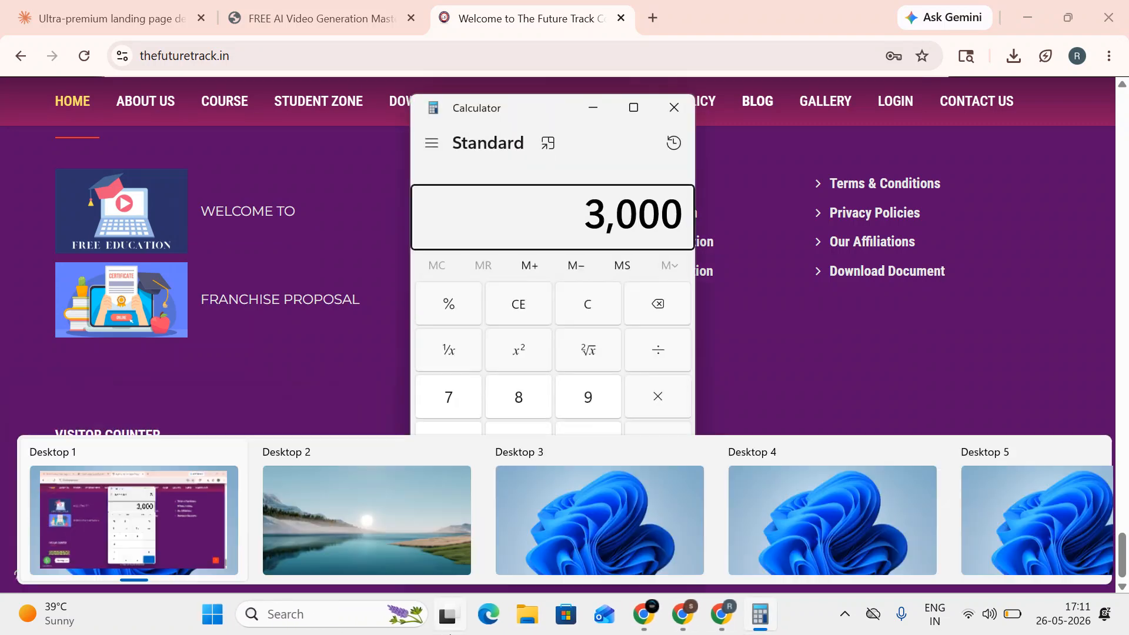
{"action": "type", "text": "*3000"}
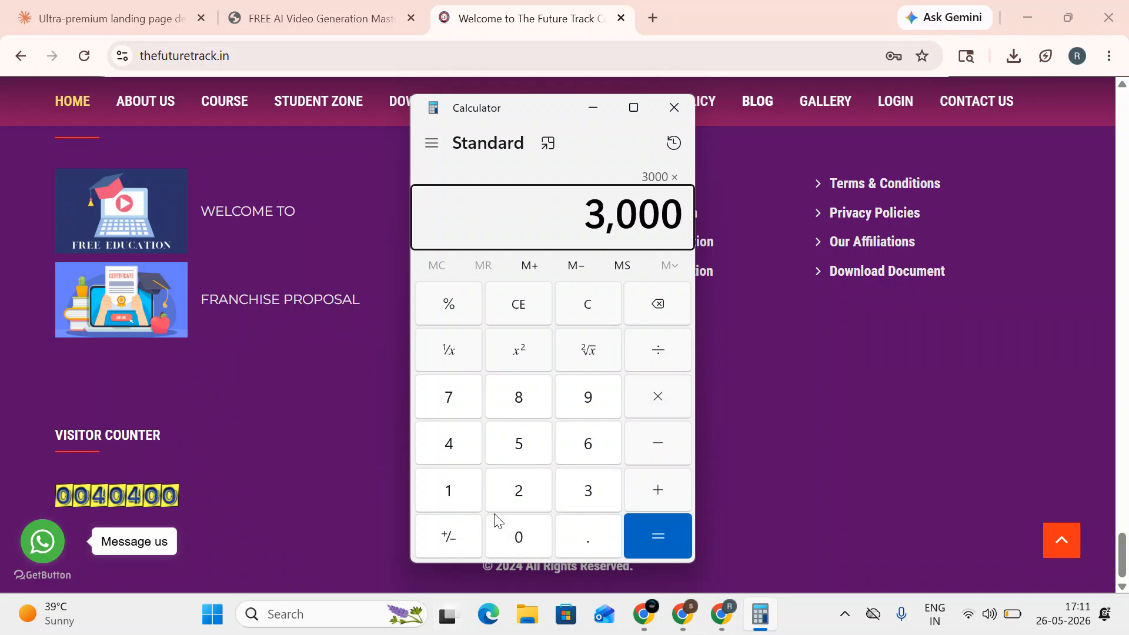
{"action": "key", "text": "BackSpace"}
{"action": "key", "text": "BackSpace"}
{"action": "key", "text": "BackSpace"}
{"action": "key", "text": "BackSpace"}
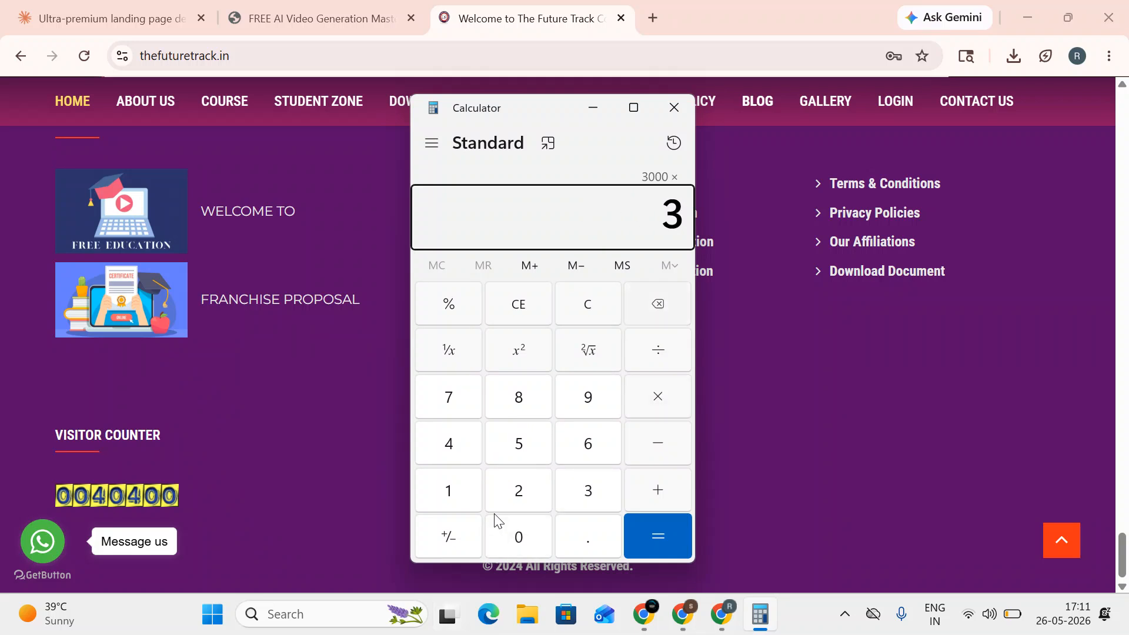
{"action": "type", "text": "300"}
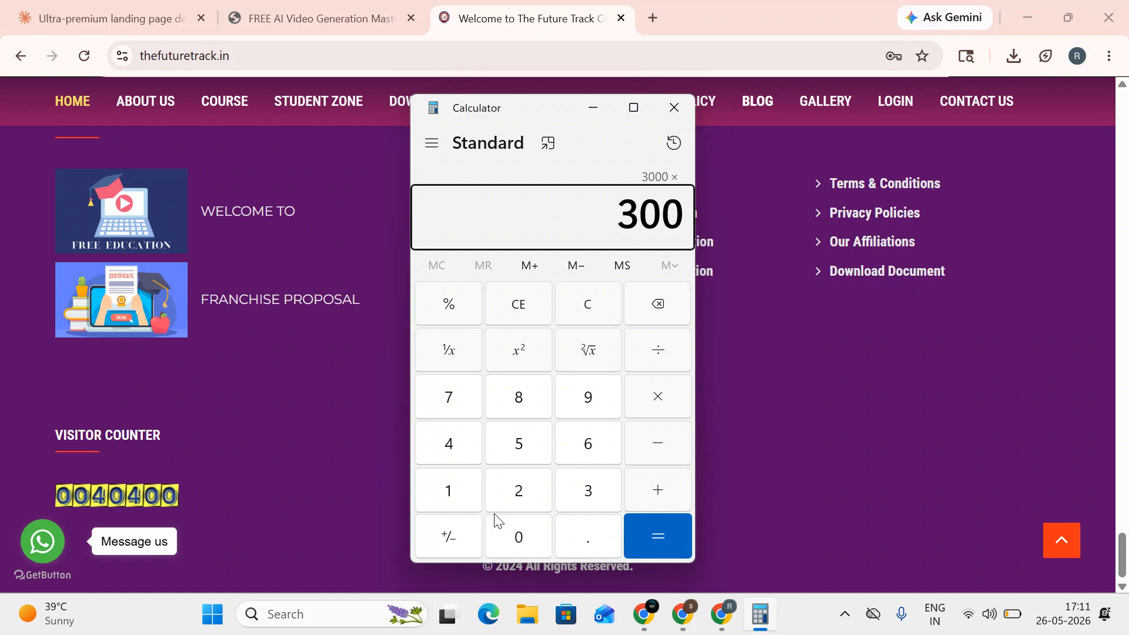
{"action": "key", "text": "Return"}
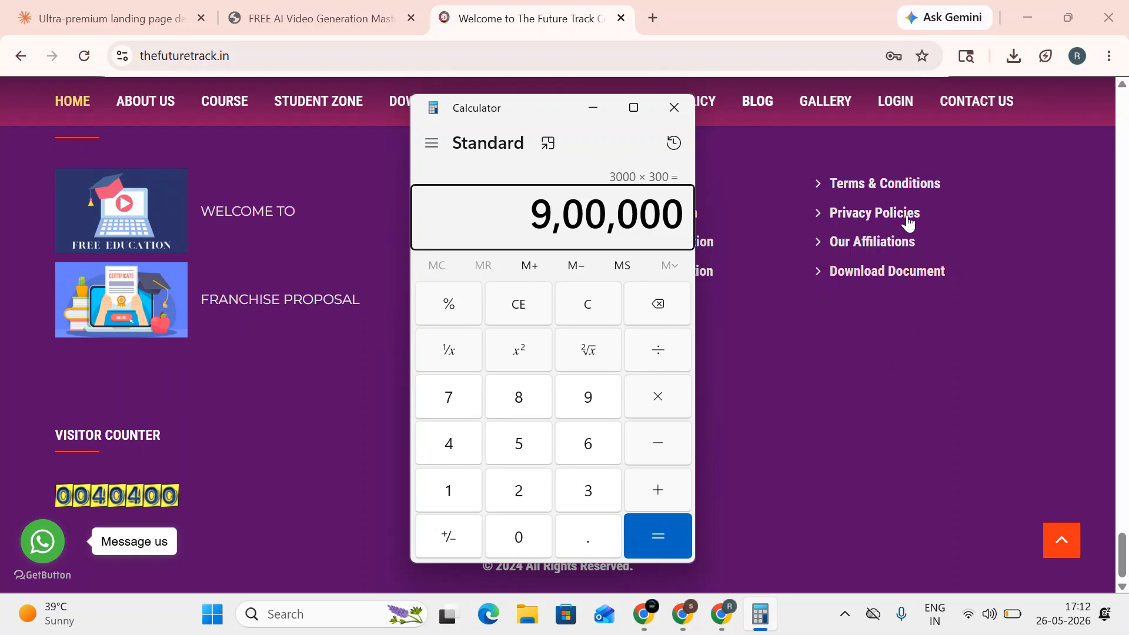
{"action": "left_click", "coordinate": [673, 107]}
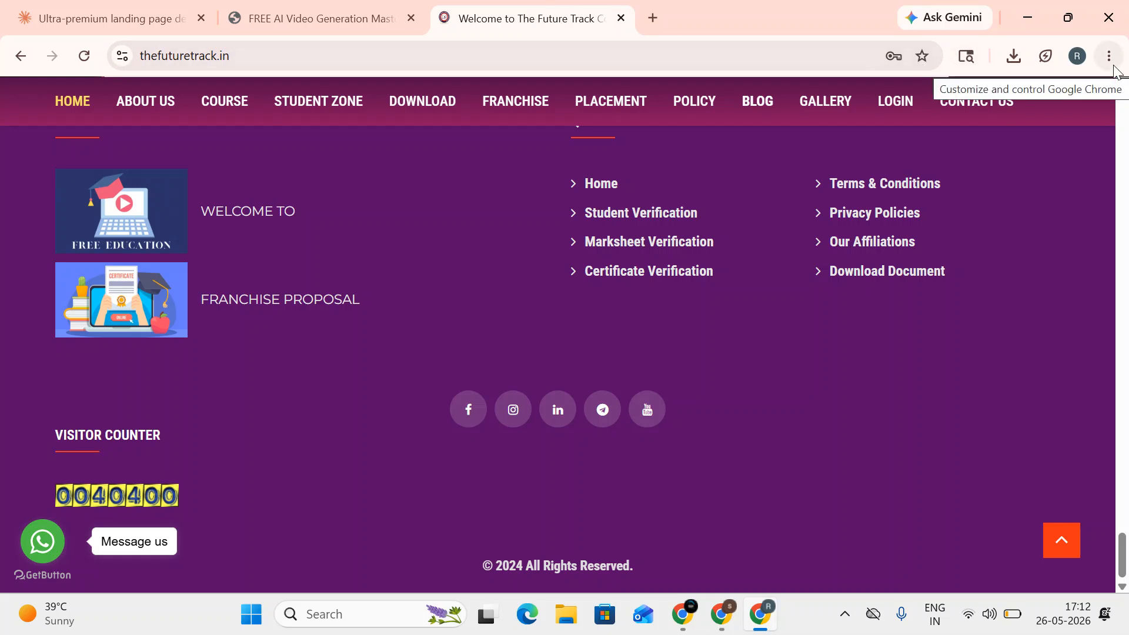
Step: Switch to another Chrome profile, open its Gmail account and look through the starred emails
{"action": "left_click", "coordinate": [1077, 55]}
{"action": "scroll", "coordinate": [1026, 179], "scroll_direction": "down", "scroll_amount": 3}
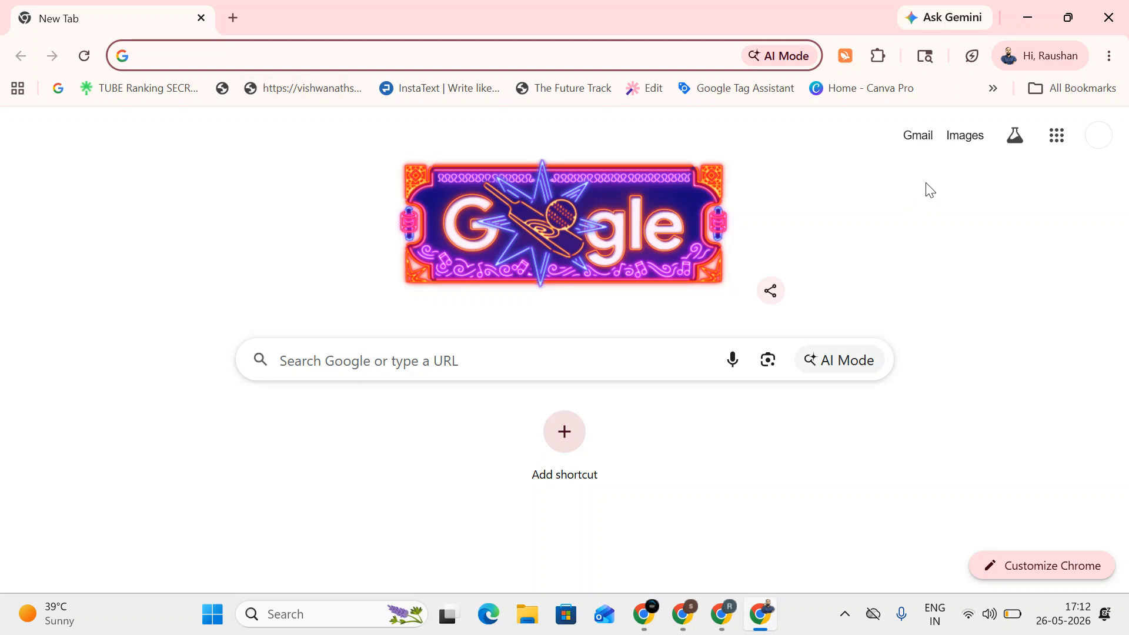
{"action": "left_click", "coordinate": [920, 145]}
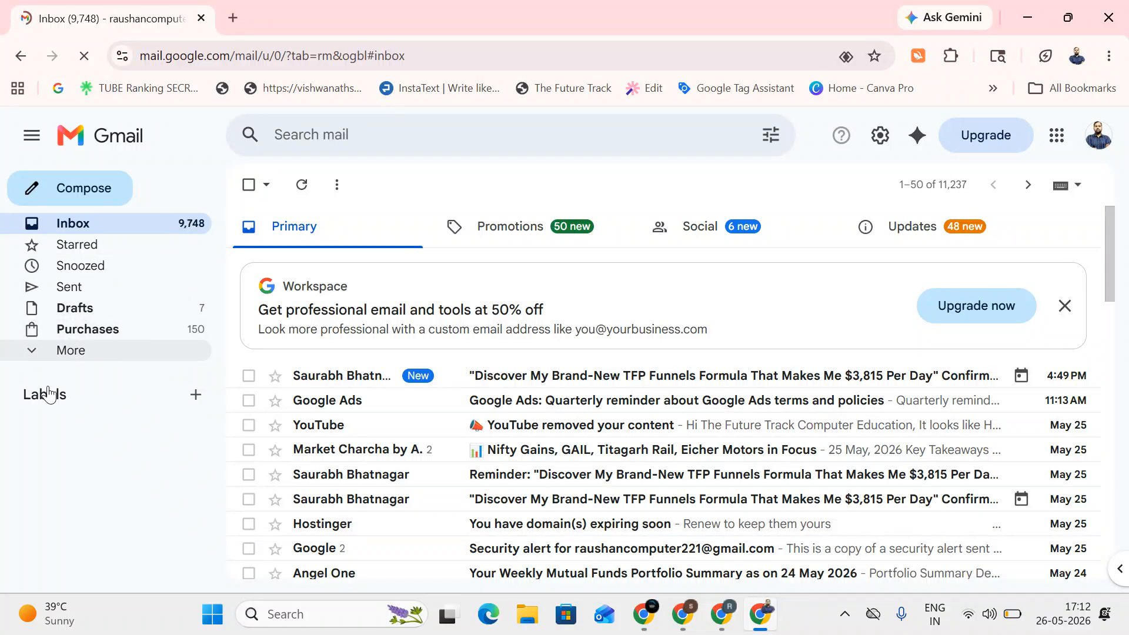
{"action": "left_click", "coordinate": [82, 353]}
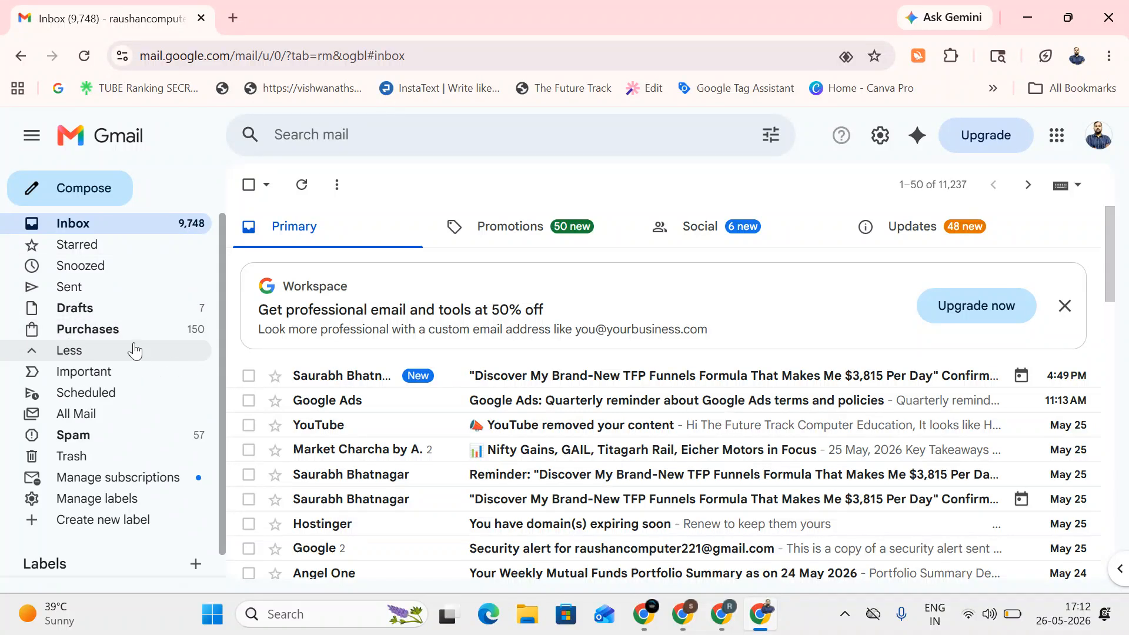
{"action": "left_click", "coordinate": [111, 247]}
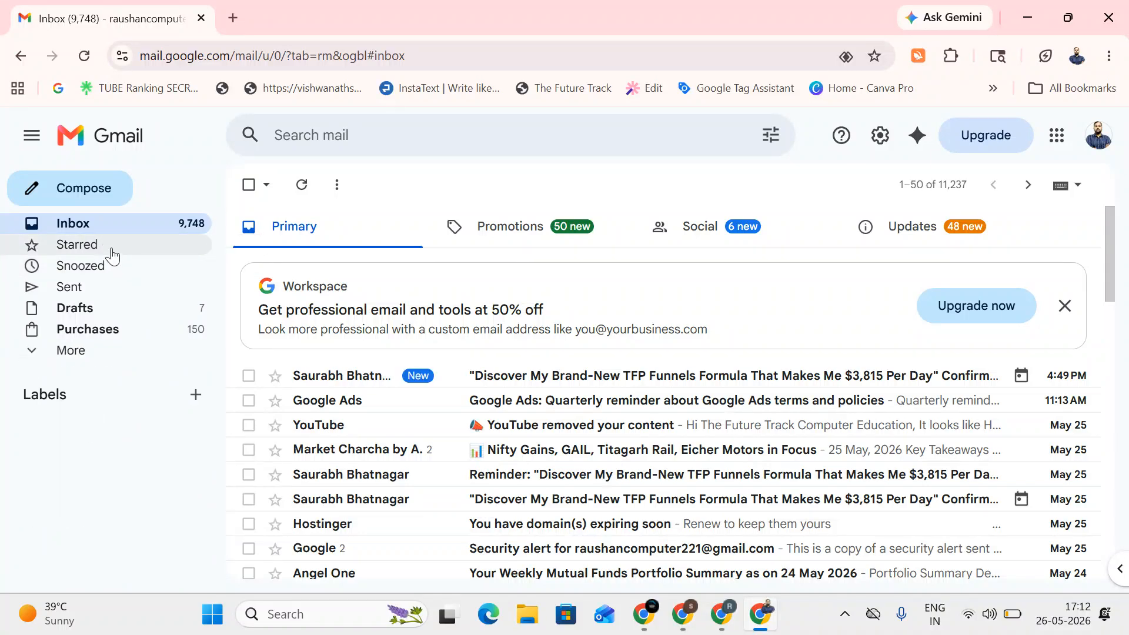
{"action": "scroll", "coordinate": [412, 336], "scroll_direction": "down", "scroll_amount": 5}
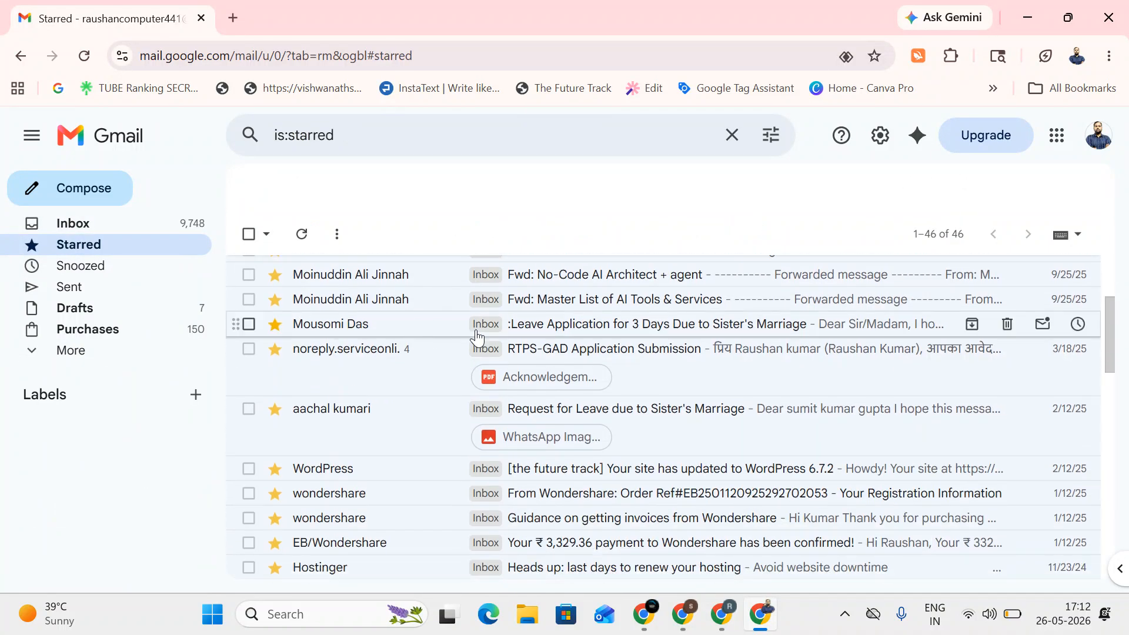
{"action": "scroll", "coordinate": [470, 347], "scroll_direction": "up", "scroll_amount": 5}
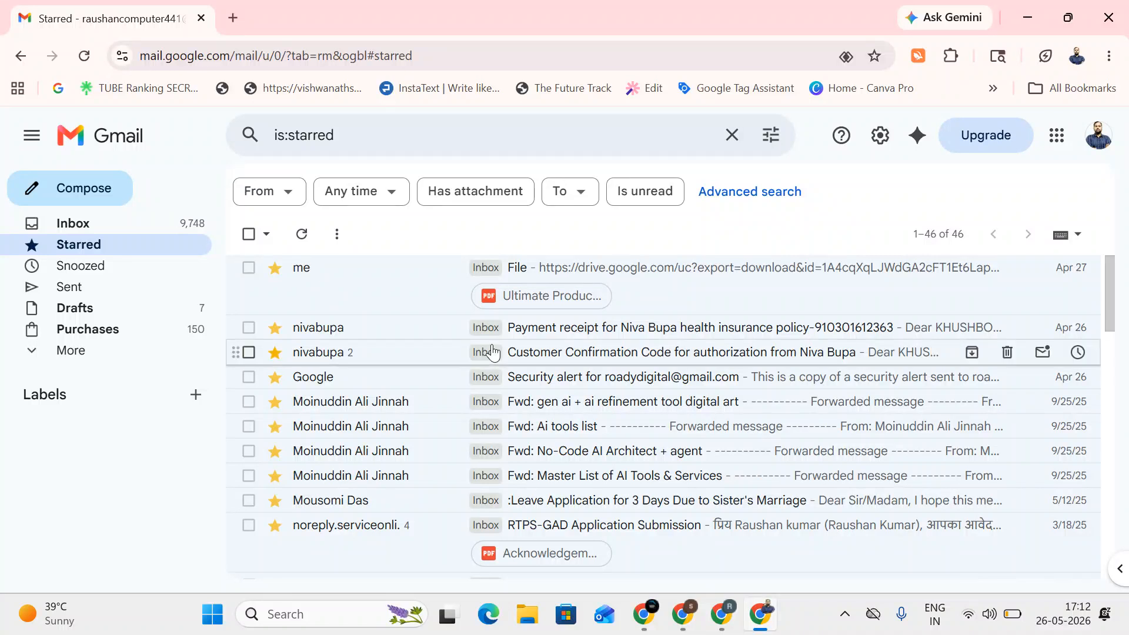
Step: Open the starred email "Fwd: Master List of AI Tools & Services", select its list from Category 1 down, and return to the starred emails
{"action": "left_click", "coordinate": [410, 476]}
{"action": "scroll", "coordinate": [527, 405], "scroll_direction": "down", "scroll_amount": 6}
{"action": "scroll", "coordinate": [527, 399], "scroll_direction": "up", "scroll_amount": 3}
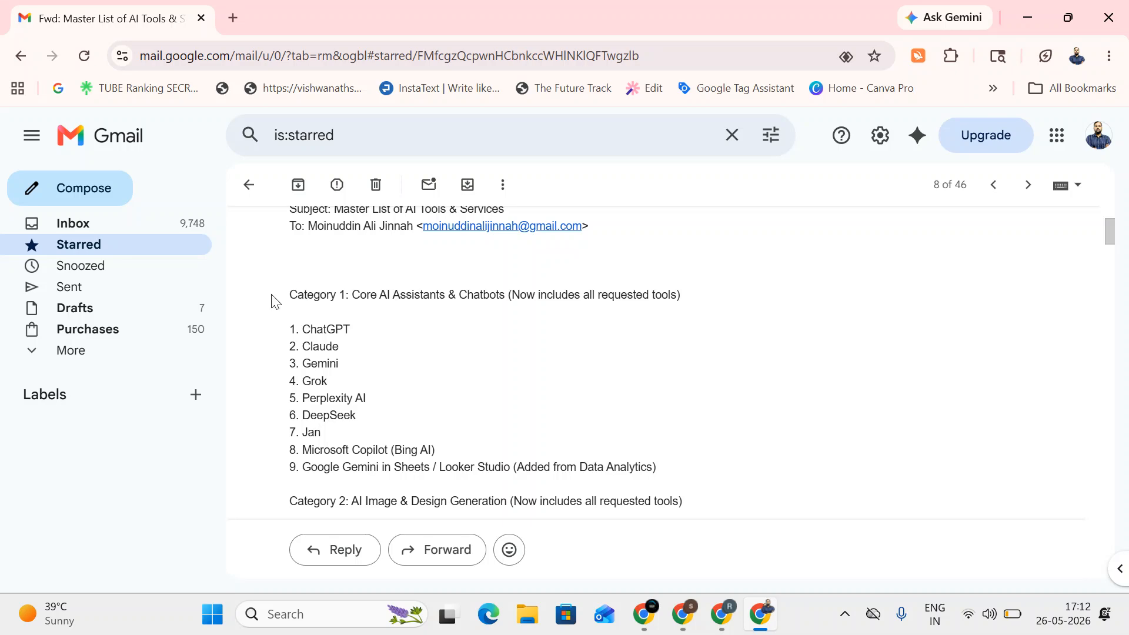
{"action": "left_click_drag", "start_coordinate": [286, 299], "coordinate": [587, 396]}
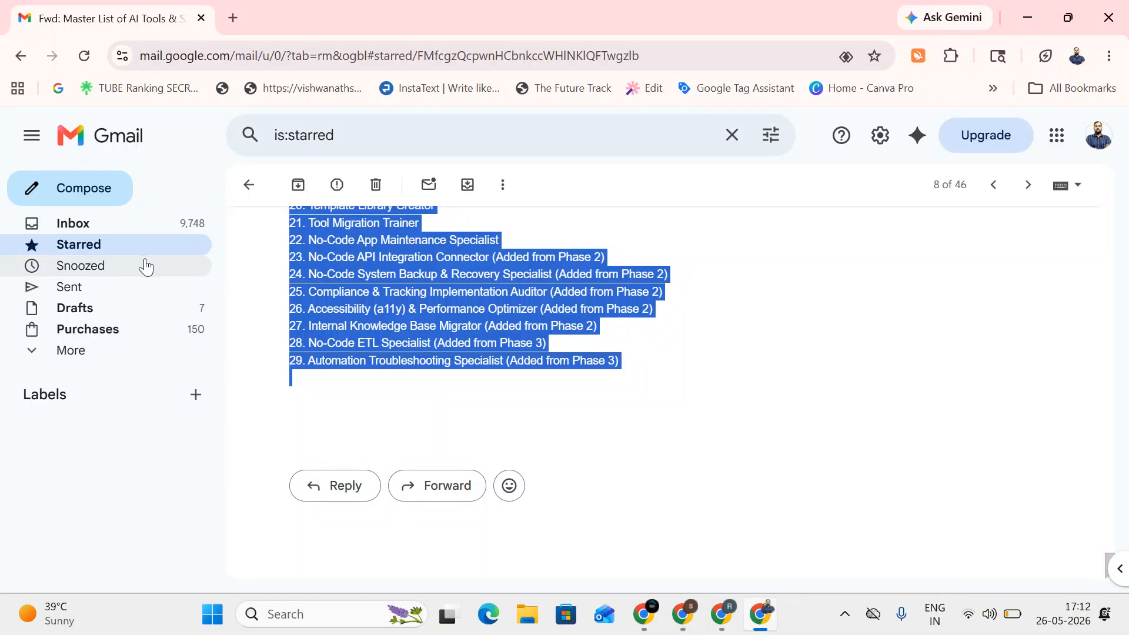
{"action": "left_click", "coordinate": [141, 241]}
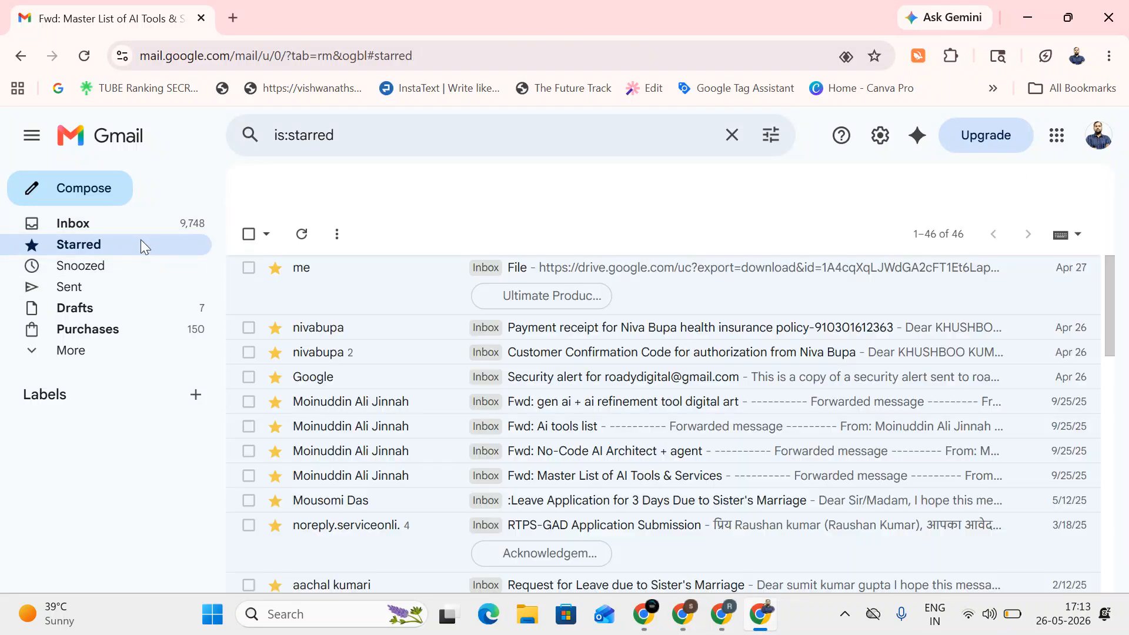
Step: Look through the tool categories in the starred email "Fwd: Ai tools list" and return to the starred emails
{"action": "left_click", "coordinate": [499, 438]}
{"action": "scroll", "coordinate": [460, 374], "scroll_direction": "down", "scroll_amount": 15}
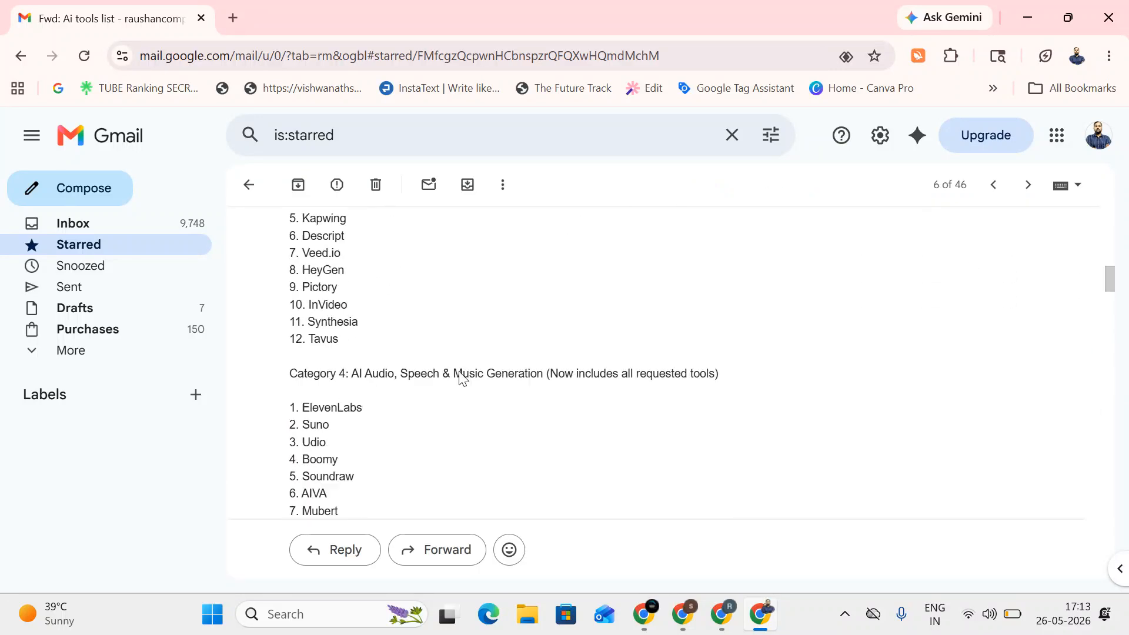
{"action": "scroll", "coordinate": [460, 377], "scroll_direction": "down", "scroll_amount": 20}
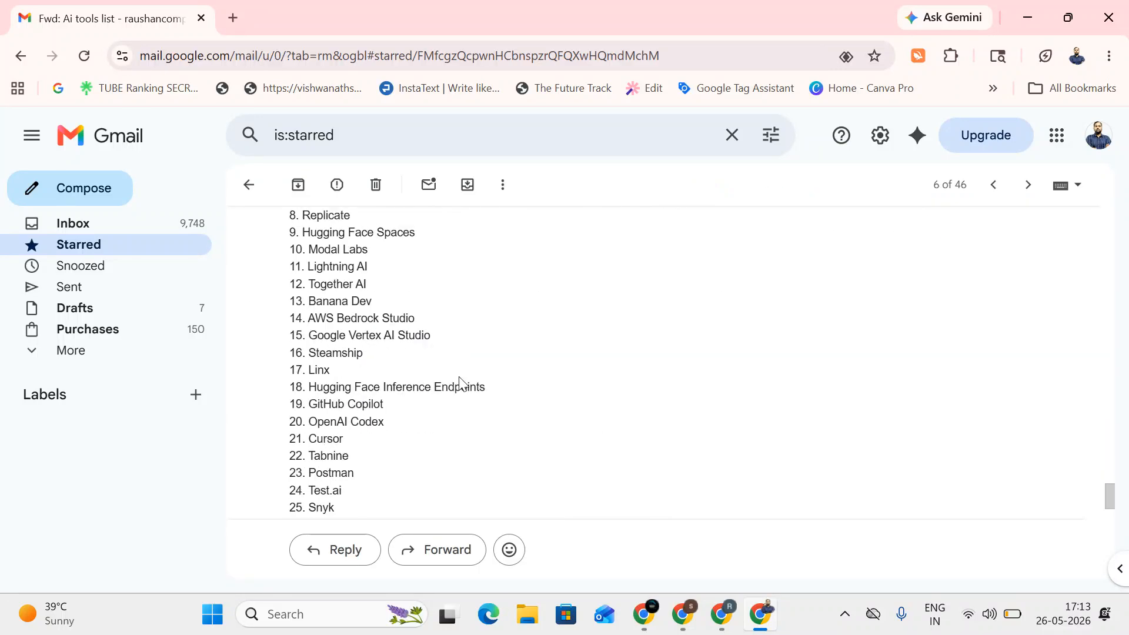
{"action": "scroll", "coordinate": [459, 380], "scroll_direction": "down", "scroll_amount": 7}
{"action": "scroll", "coordinate": [460, 382], "scroll_direction": "up", "scroll_amount": 20}
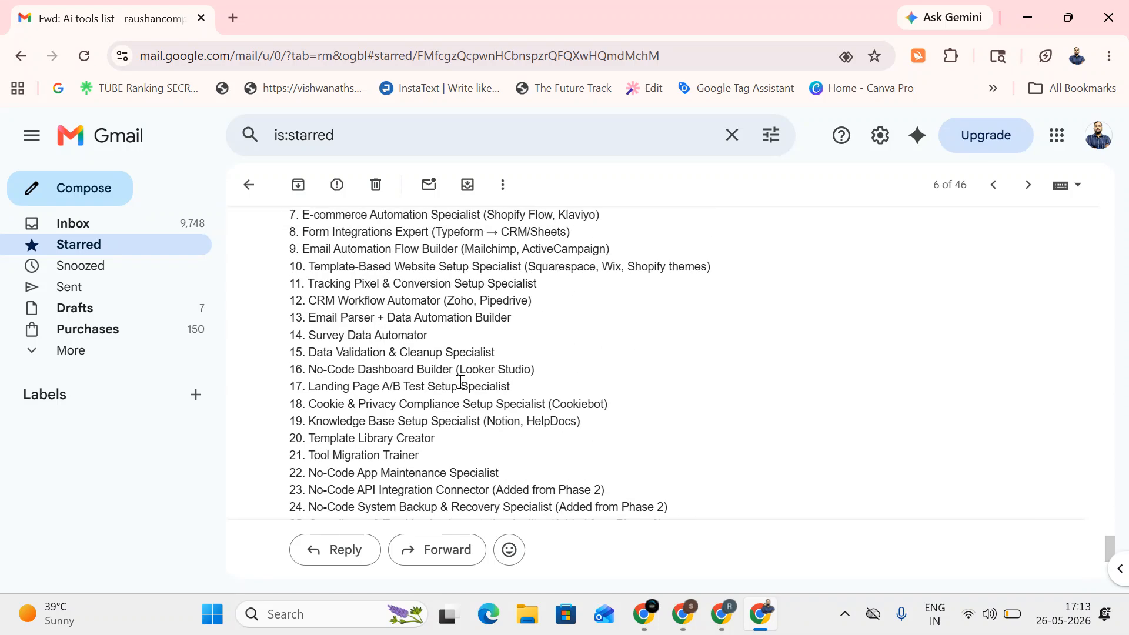
{"action": "scroll", "coordinate": [462, 388], "scroll_direction": "up", "scroll_amount": 5}
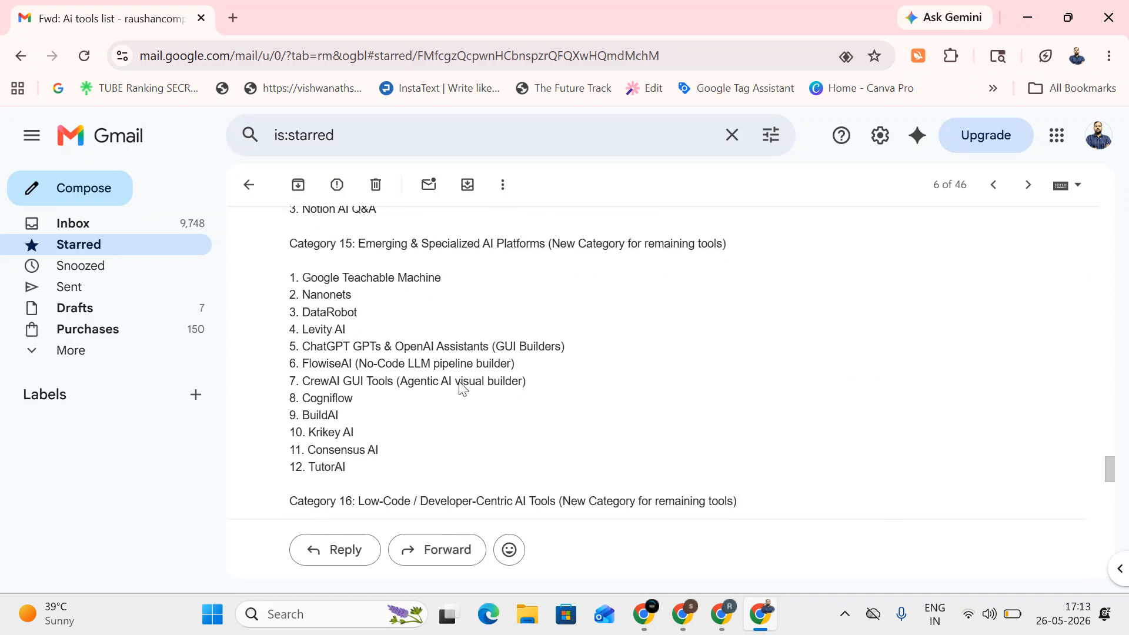
{"action": "scroll", "coordinate": [460, 382], "scroll_direction": "up", "scroll_amount": 12}
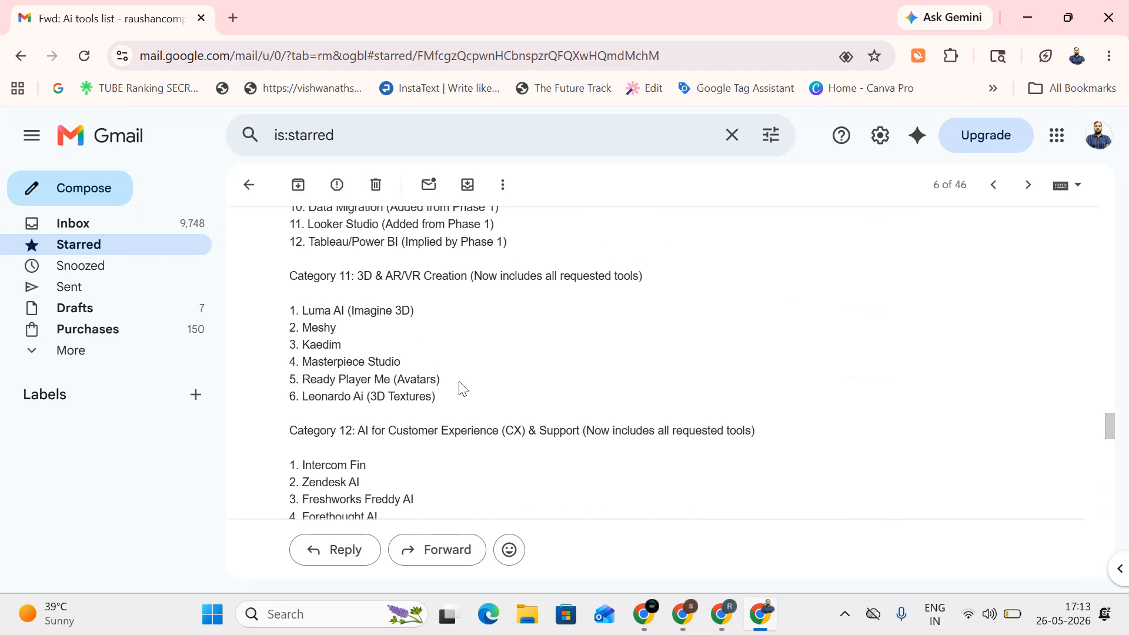
{"action": "scroll", "coordinate": [460, 386], "scroll_direction": "up", "scroll_amount": 10}
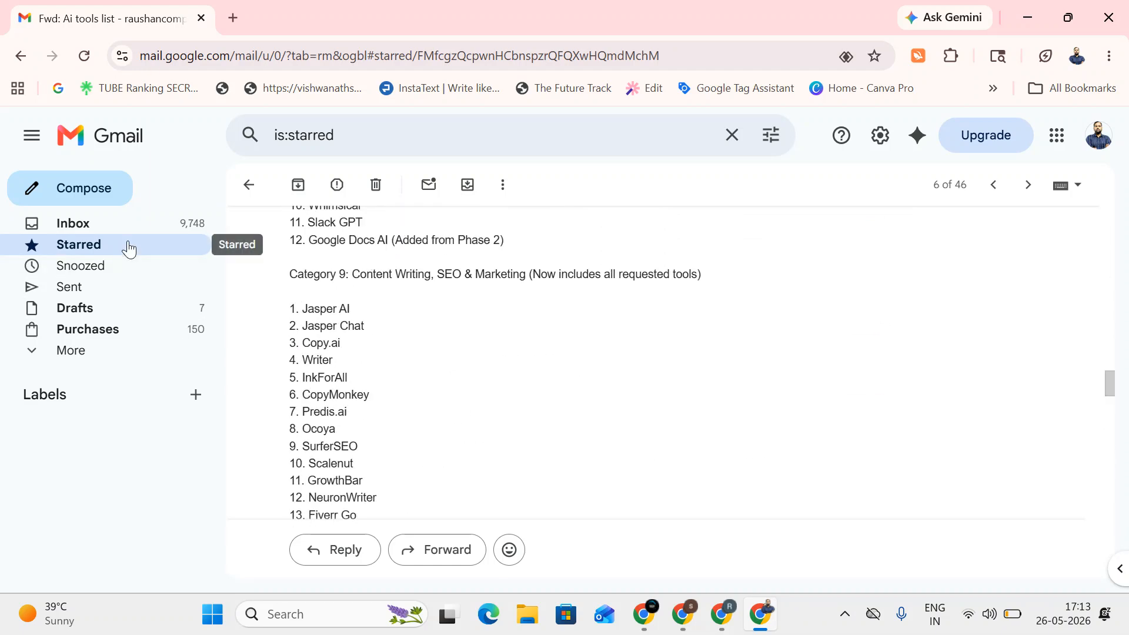
{"action": "left_click", "coordinate": [129, 250]}
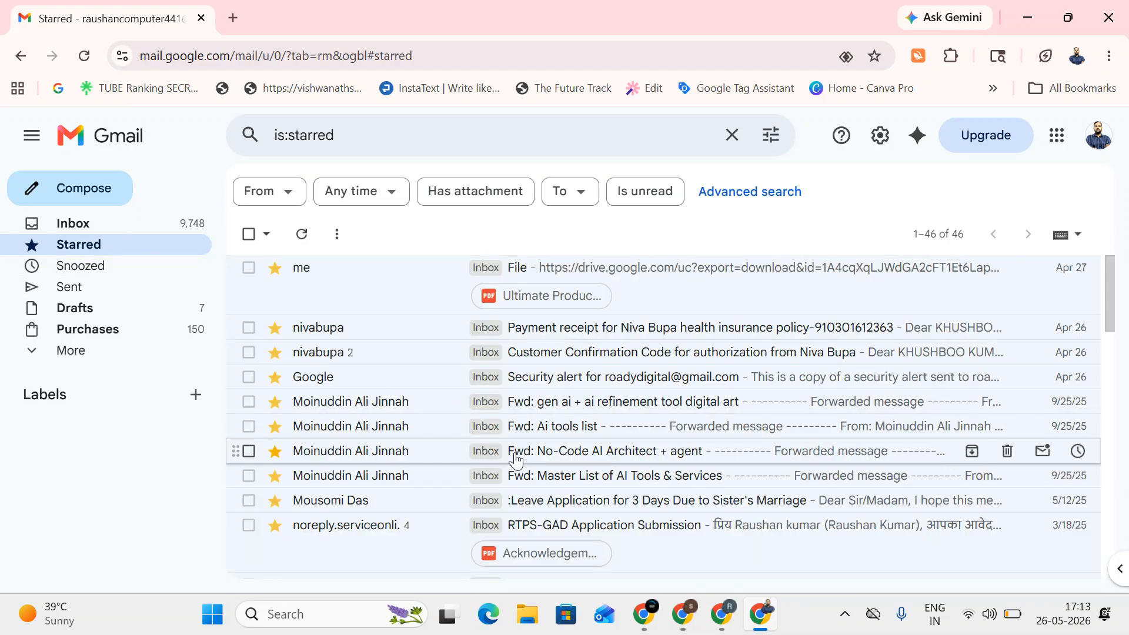
Step: Reopen the "Fwd: Master List of AI Tools & Services" email and examine its categories down to the end of the list
{"action": "left_click", "coordinate": [515, 486]}
{"action": "scroll", "coordinate": [506, 413], "scroll_direction": "down", "scroll_amount": 10}
{"action": "scroll", "coordinate": [470, 414], "scroll_direction": "down", "scroll_amount": 12}
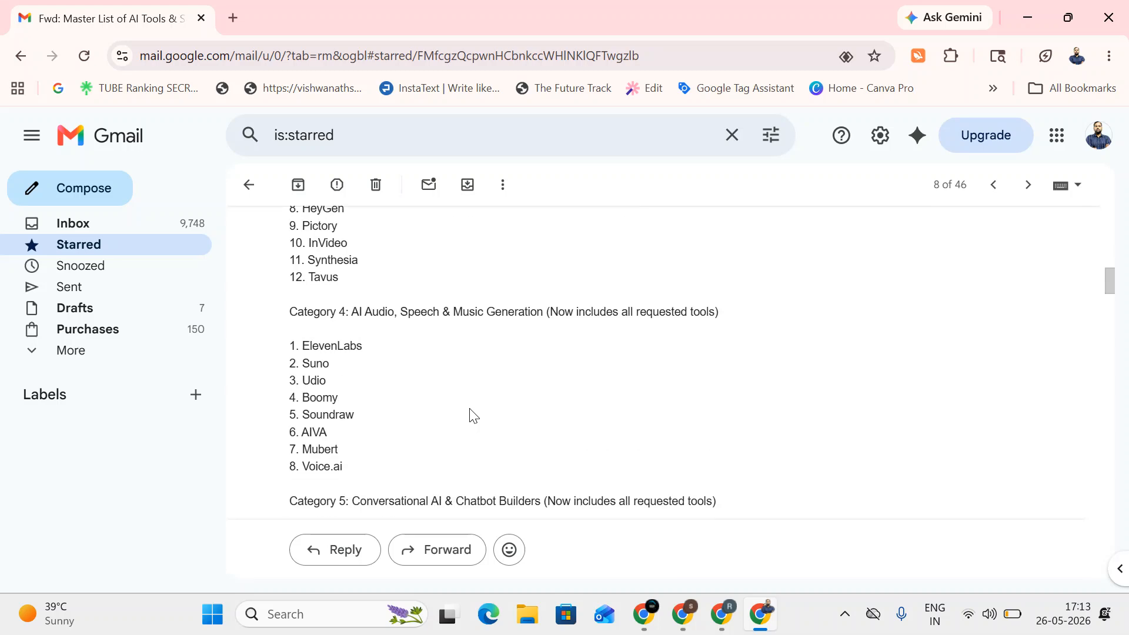
{"action": "scroll", "coordinate": [473, 415], "scroll_direction": "down", "scroll_amount": 20}
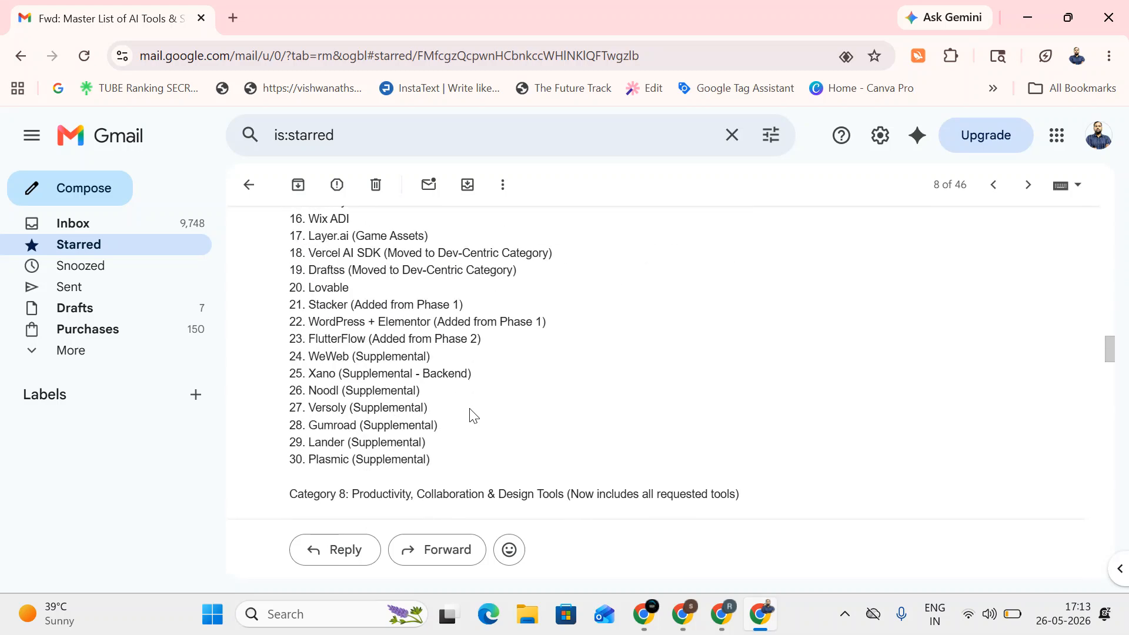
{"action": "scroll", "coordinate": [473, 415], "scroll_direction": "down", "scroll_amount": 8}
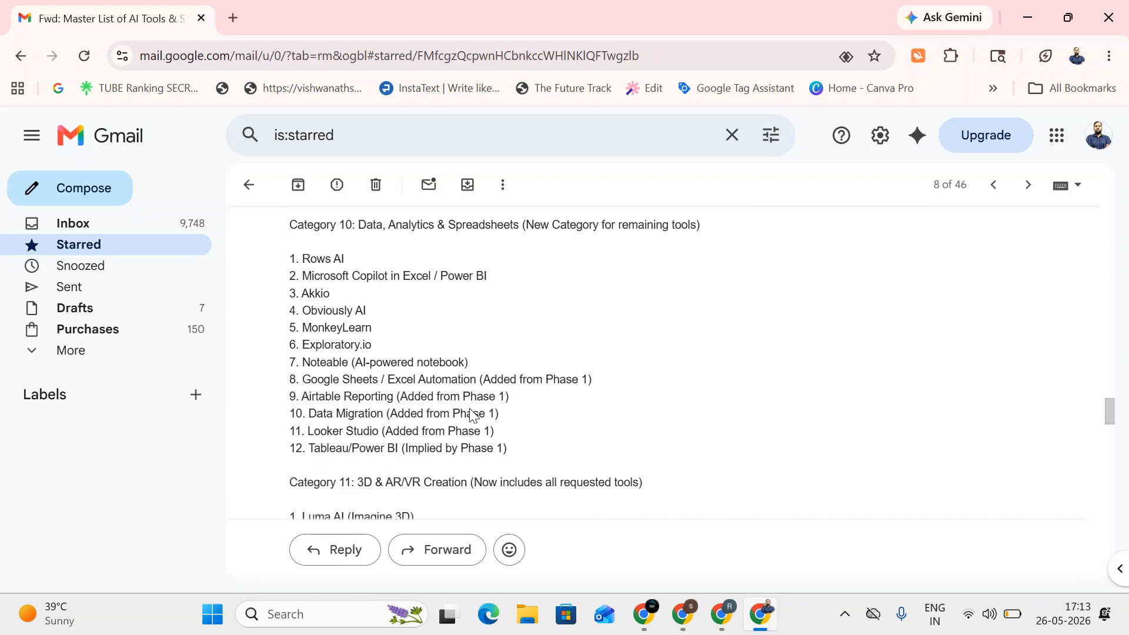
{"action": "scroll", "coordinate": [473, 416], "scroll_direction": "down", "scroll_amount": 20}
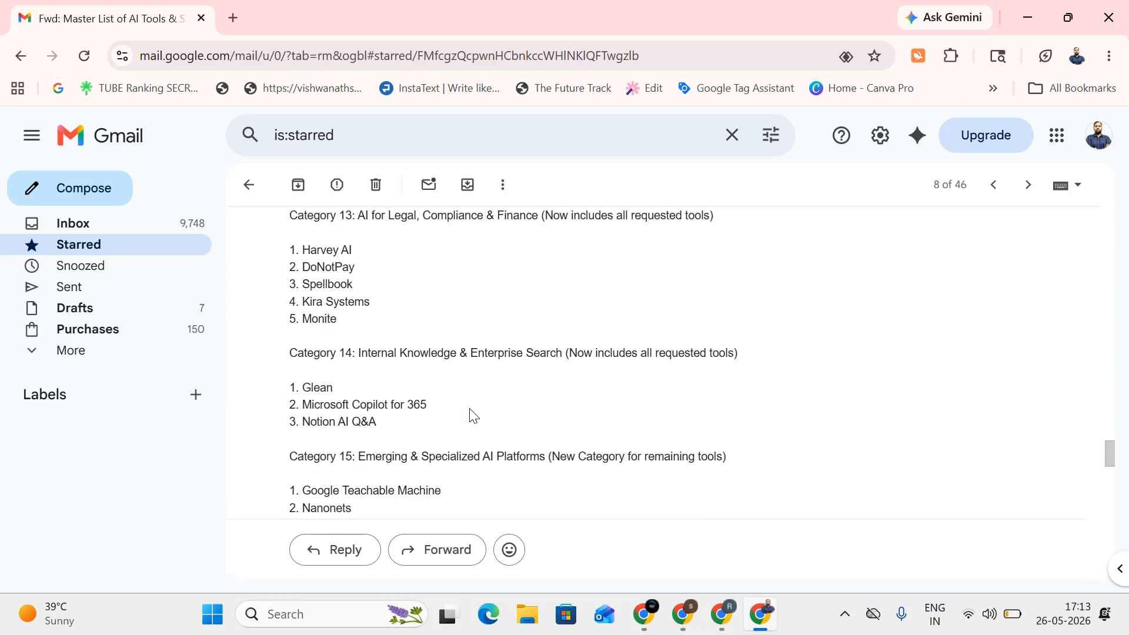
{"action": "scroll", "coordinate": [474, 416], "scroll_direction": "down", "scroll_amount": 20}
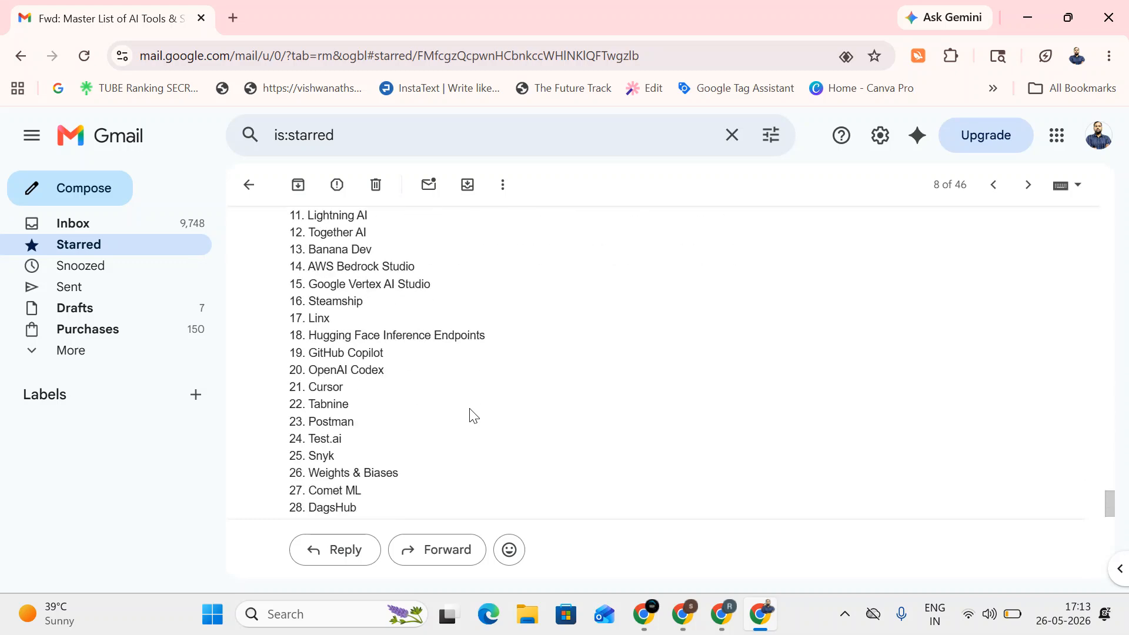
{"action": "scroll", "coordinate": [474, 416], "scroll_direction": "down", "scroll_amount": 3}
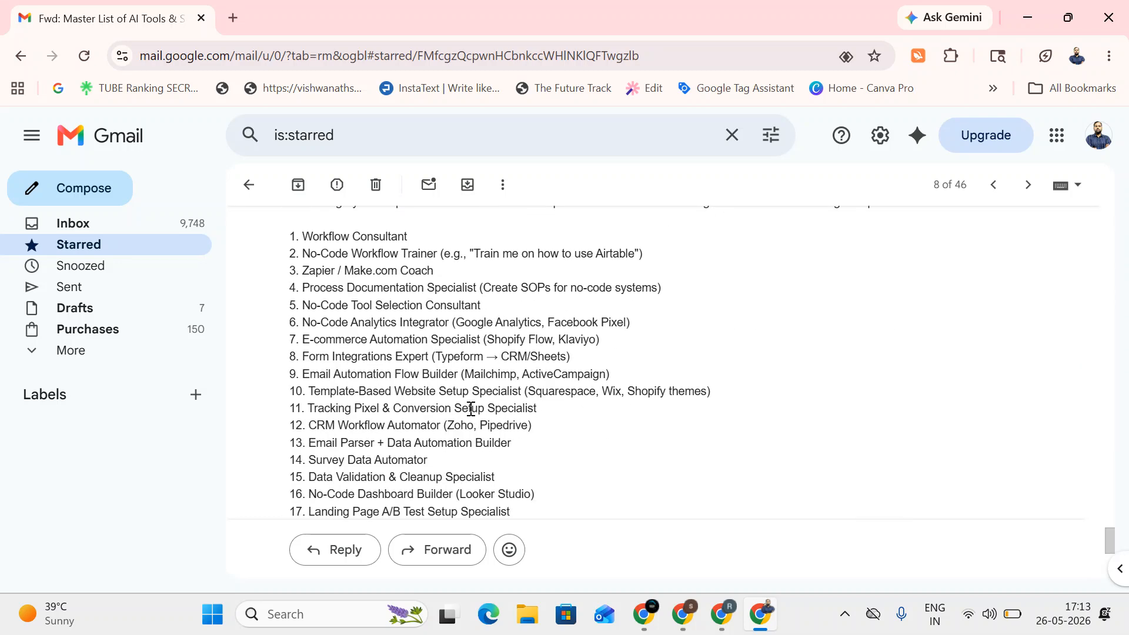
{"action": "scroll", "coordinate": [471, 409], "scroll_direction": "down", "scroll_amount": 6}
{"action": "scroll", "coordinate": [471, 409], "scroll_direction": "up", "scroll_amount": 7}
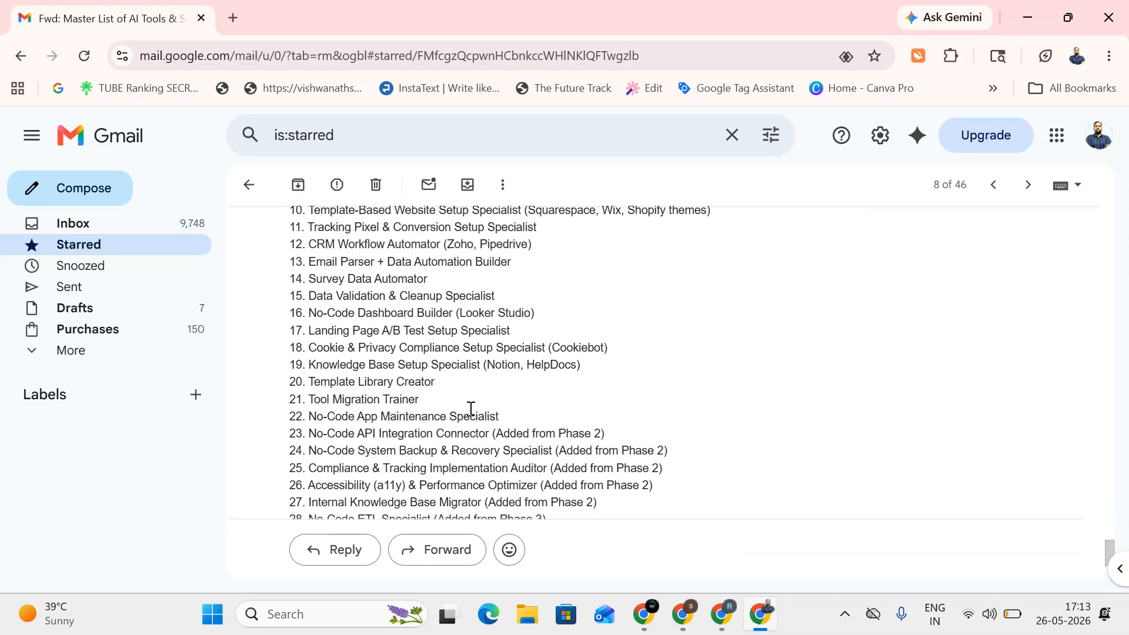
{"action": "scroll", "coordinate": [471, 409], "scroll_direction": "down", "scroll_amount": 6}
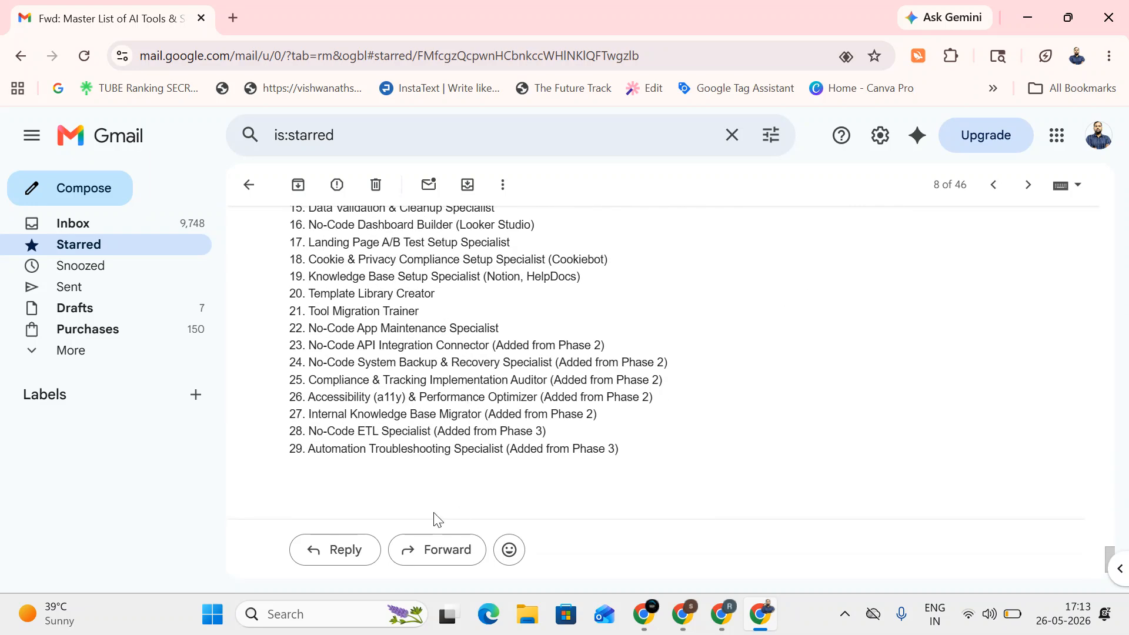
Step: Copy the email's whole list, from the Category 1 heading through the final Automation Troubleshooting Specialist entry, dismissing the low-battery notice
{"action": "left_click_drag", "start_coordinate": [604, 460], "coordinate": [300, 515]}
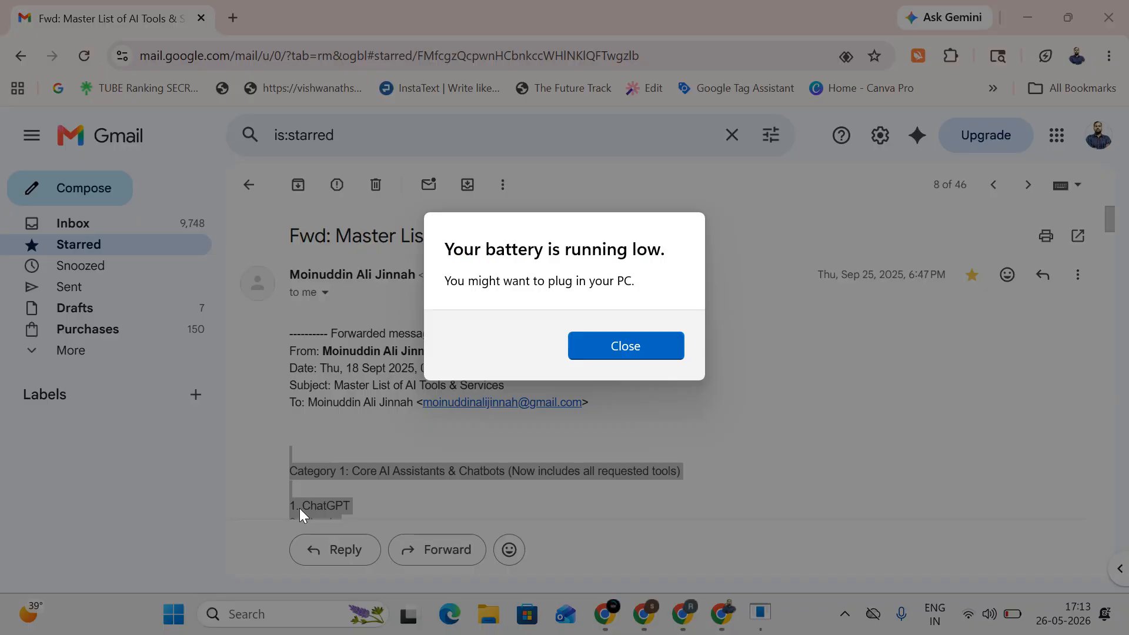
{"action": "left_click", "coordinate": [582, 347]}
{"action": "right_click", "coordinate": [349, 470]}
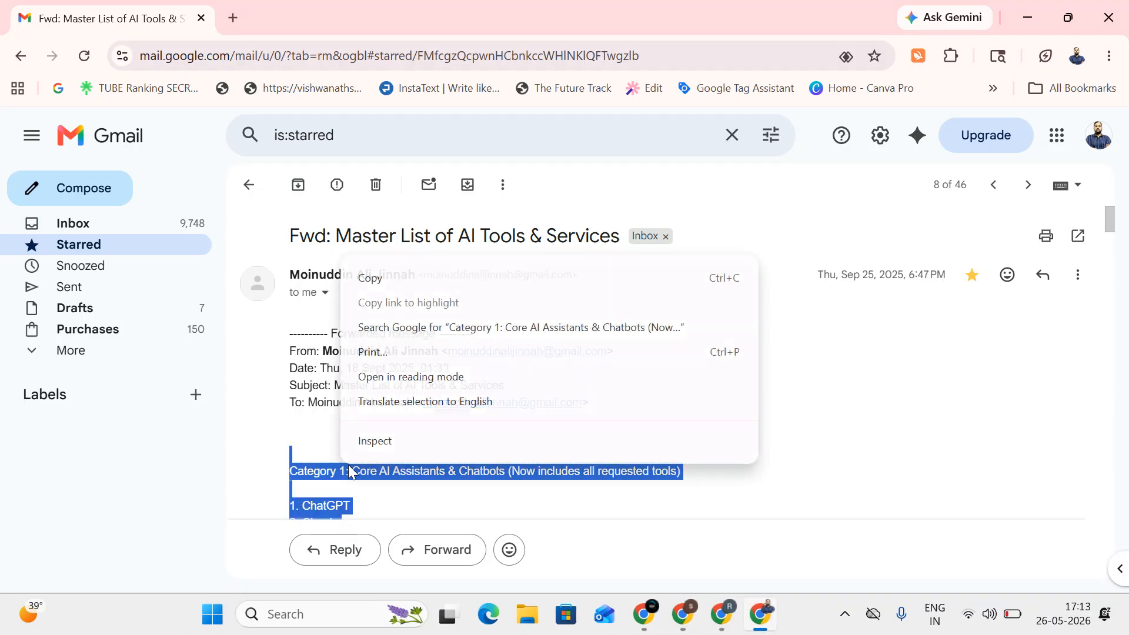
{"action": "left_click", "coordinate": [386, 280]}
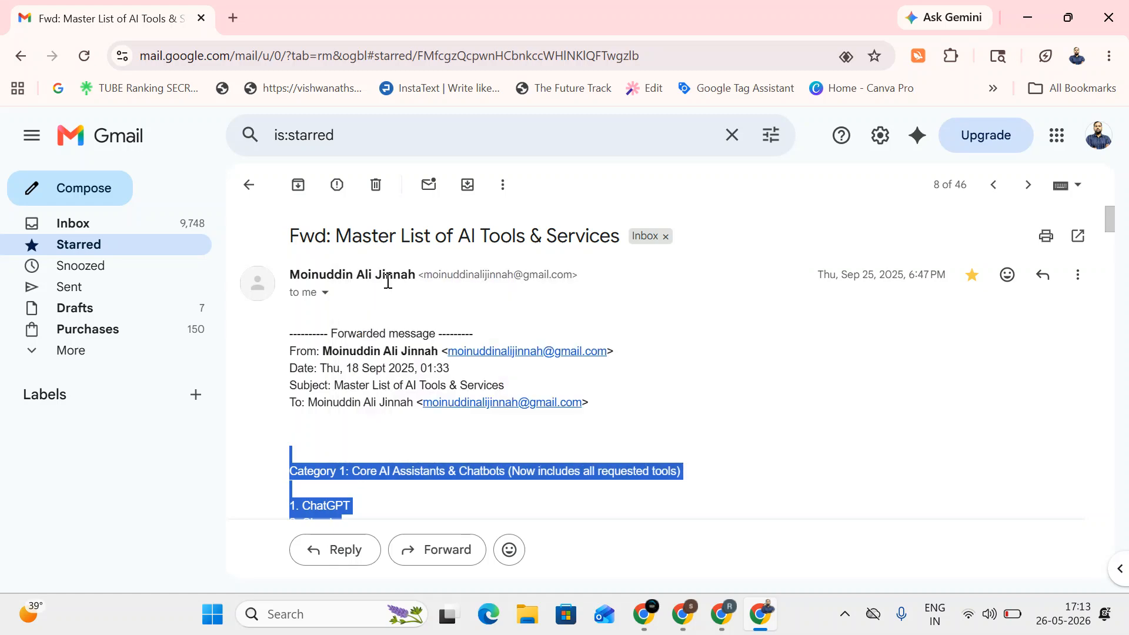
{"action": "mouse_move", "coordinate": [388, 282]}
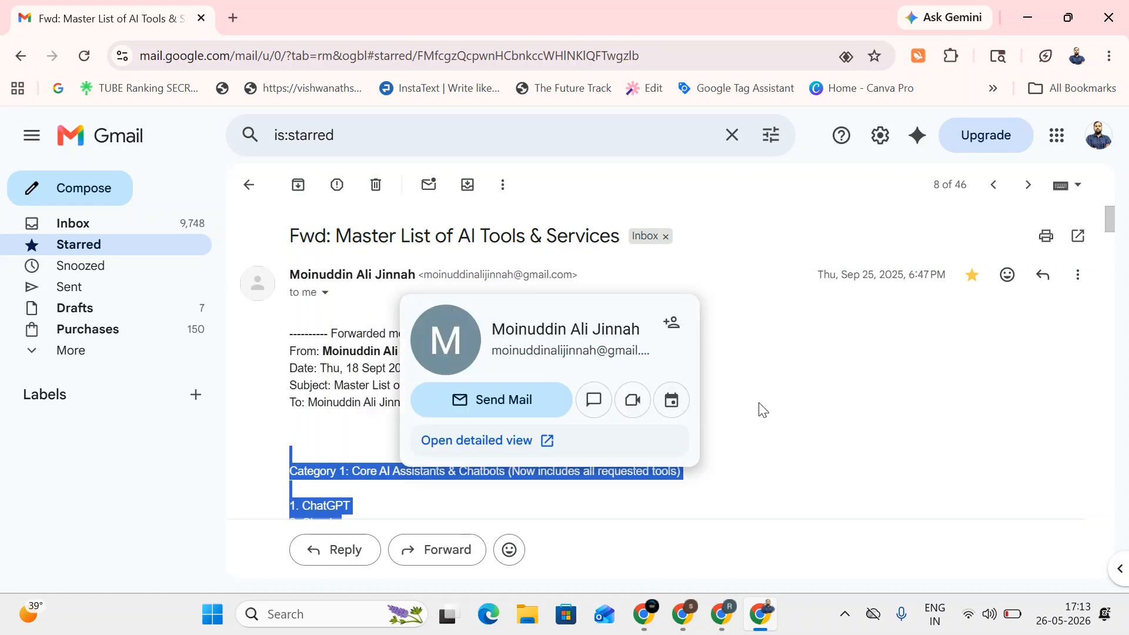
Step: Launch Word and create a new blank document
{"action": "left_click", "coordinate": [722, 614]}
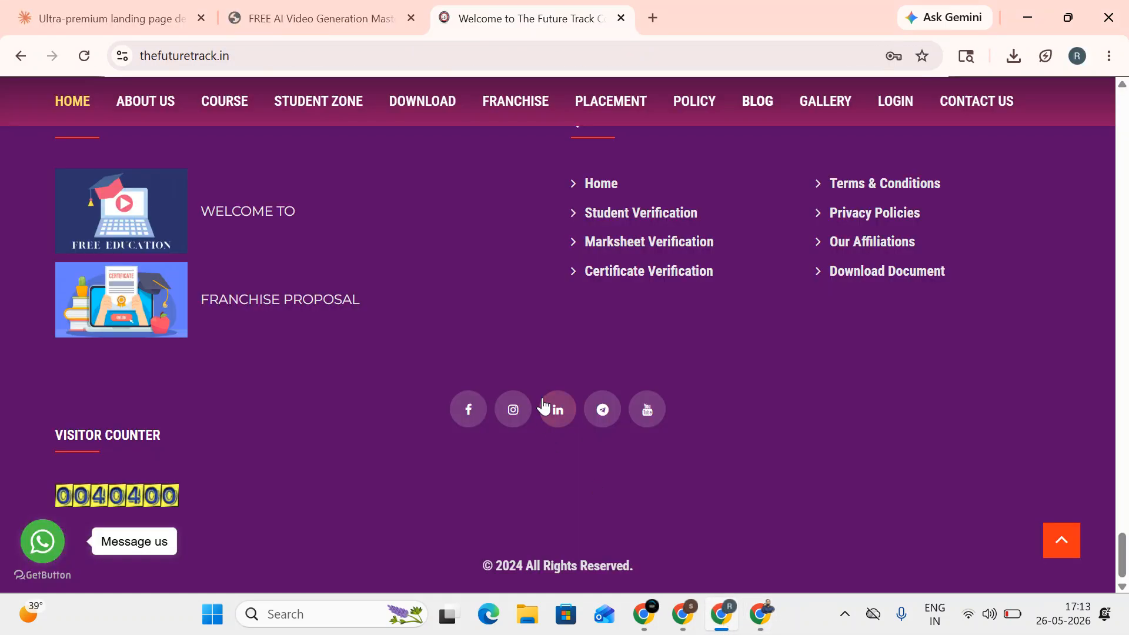
{"action": "key", "text": "super+r"}
{"action": "type", "text": "winword"}
{"action": "key", "text": "Return"}
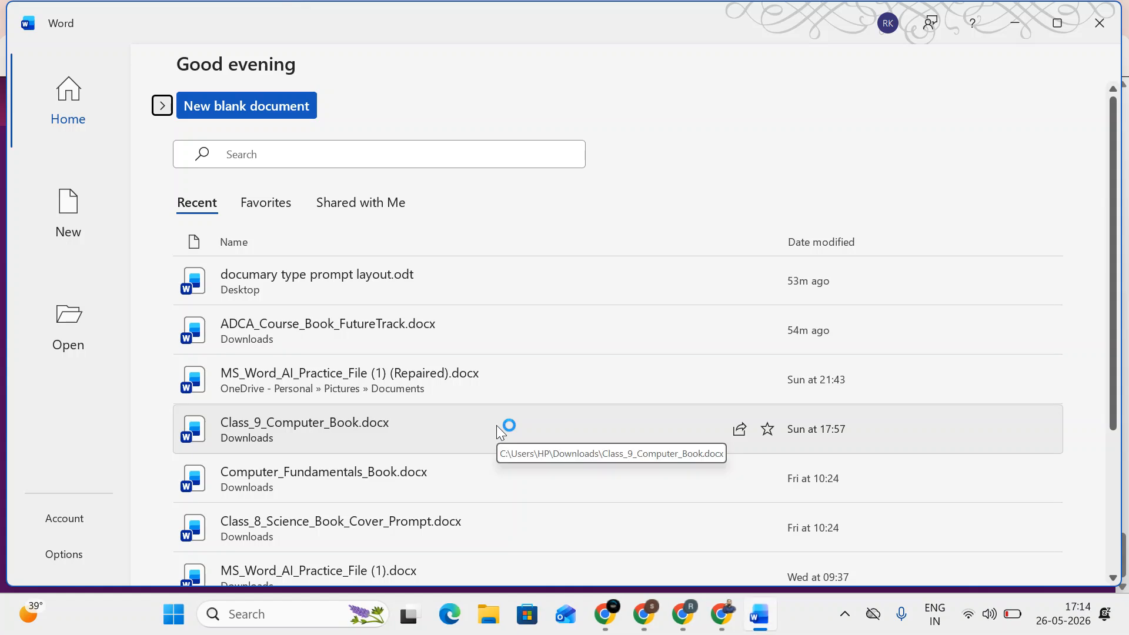
{"action": "left_click", "coordinate": [65, 230]}
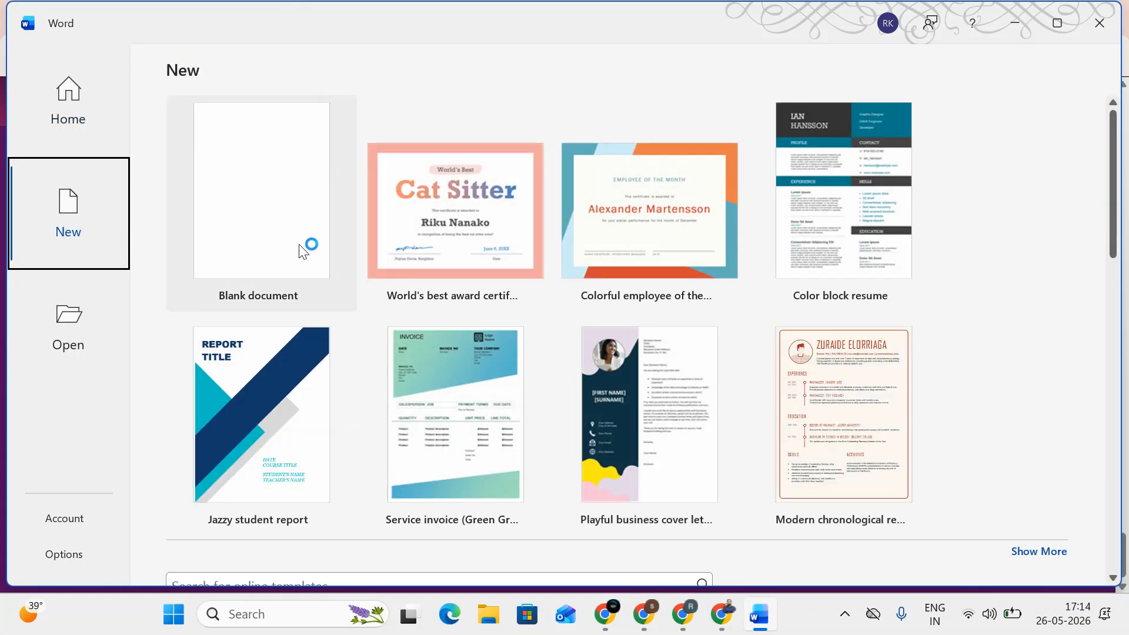
{"action": "left_click", "coordinate": [294, 248]}
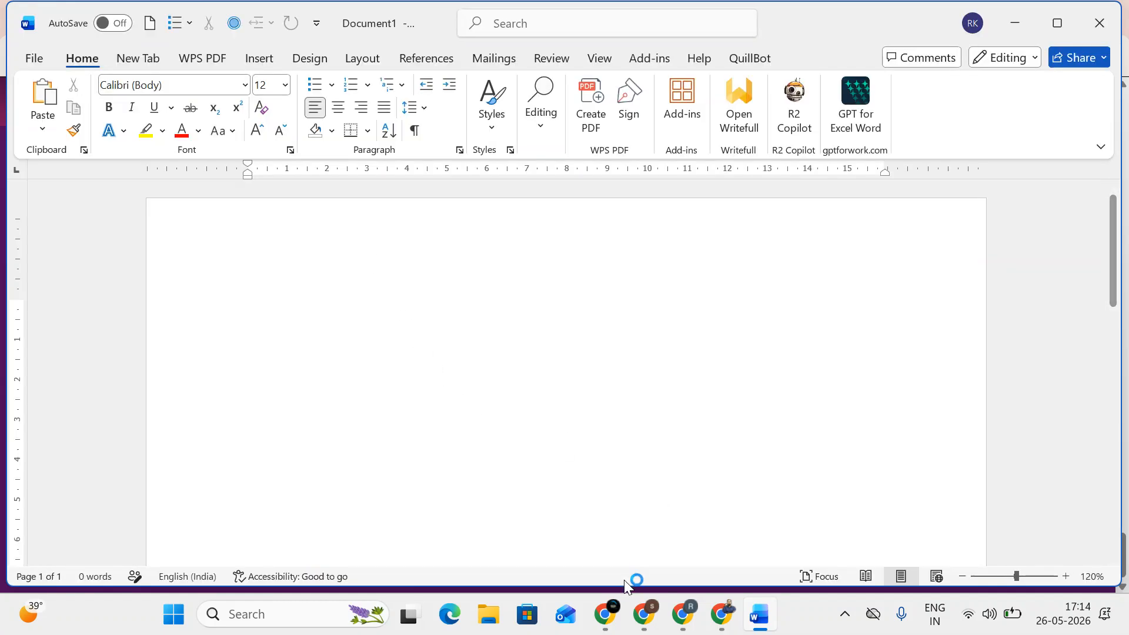
Step: Switch to the other Chrome profile's window holding the Gamma and Solar System tabs, ready with an empty new tab
{"action": "left_click", "coordinate": [725, 624]}
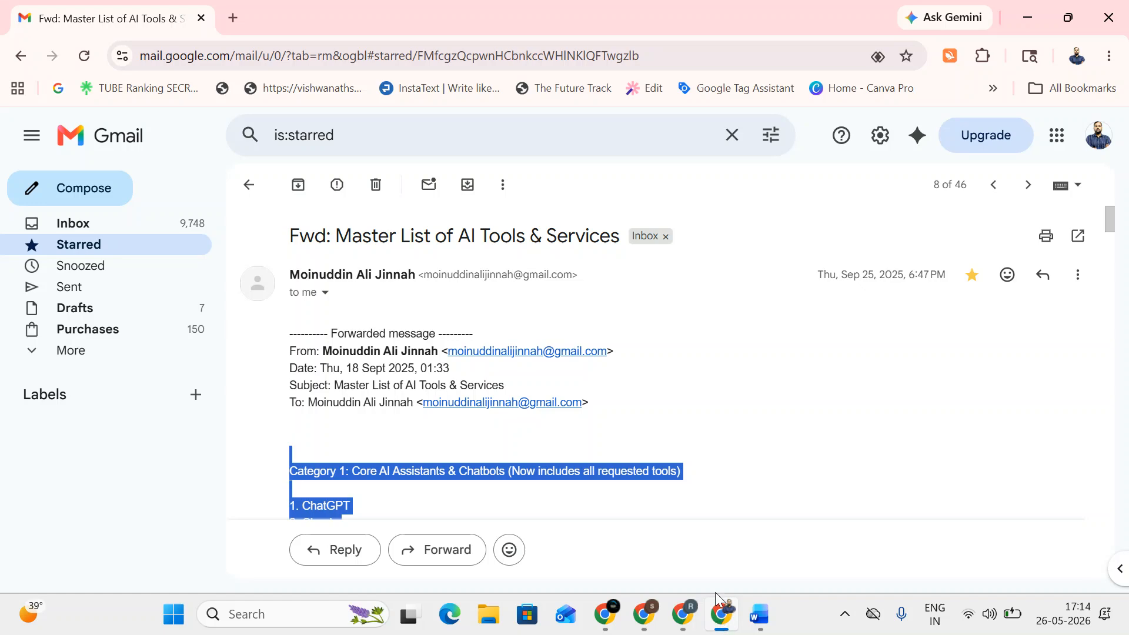
{"action": "left_click", "coordinate": [683, 614]}
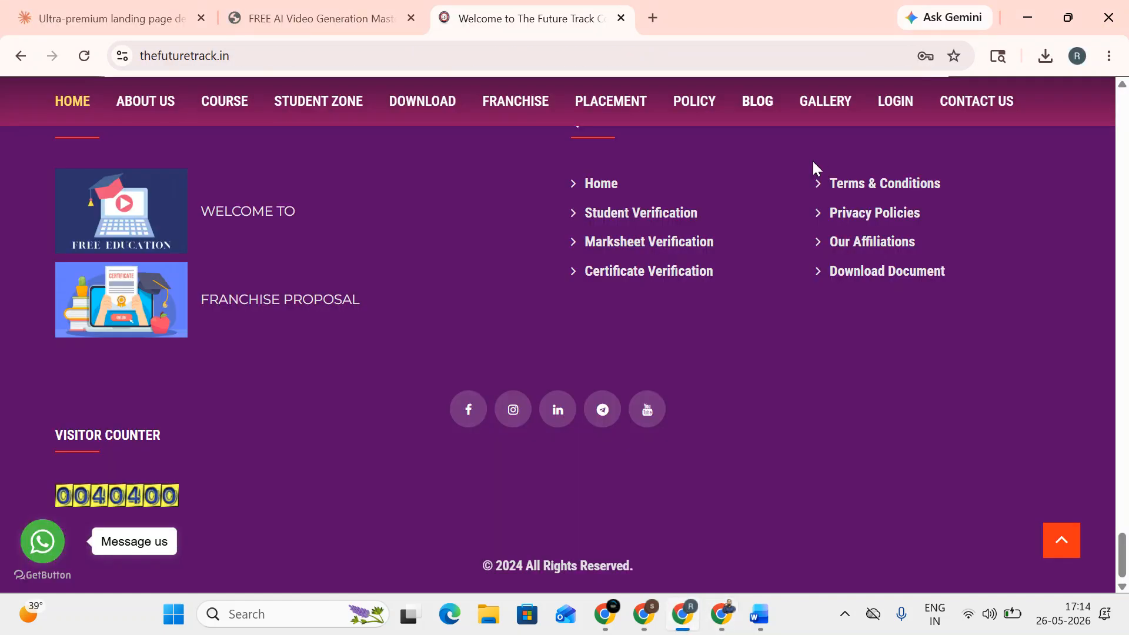
{"action": "left_click", "coordinate": [1077, 56]}
{"action": "scroll", "coordinate": [917, 388], "scroll_direction": "down", "scroll_amount": 3}
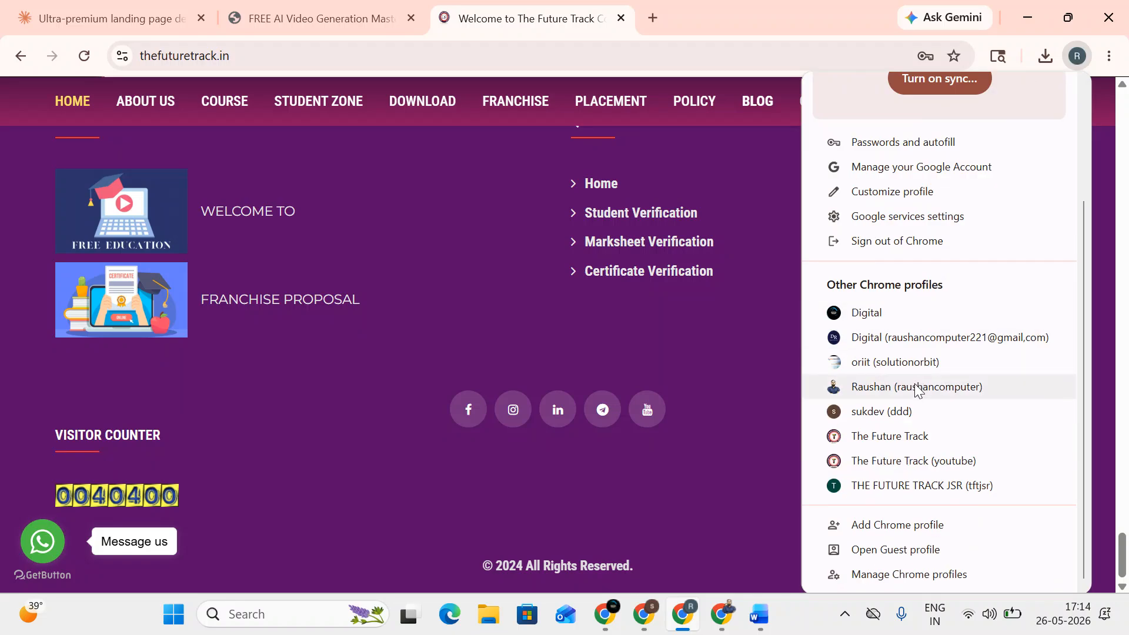
{"action": "left_click", "coordinate": [898, 418]}
{"action": "left_click", "coordinate": [413, 17]}
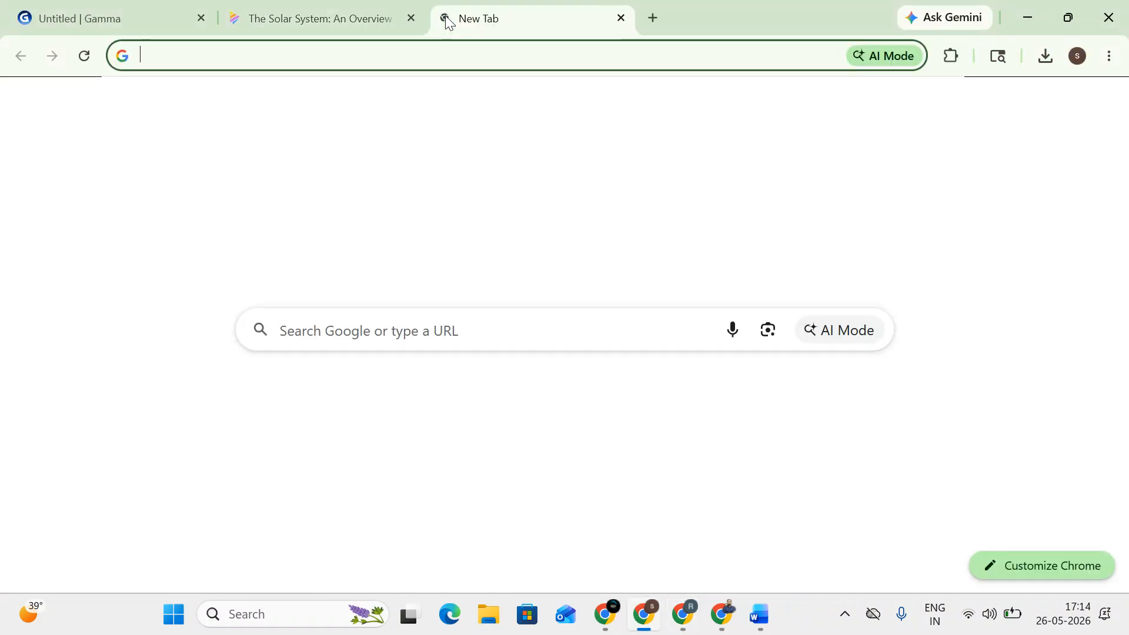
Step: Search Google for "claude ai" and open the Claude site from the results
{"action": "type", "text": "calu"}
{"action": "key", "text": "BackSpace"}
{"action": "key", "text": "BackSpace"}
{"action": "key", "text": "BackSpace"}
{"action": "type", "text": "alu"}
{"action": "key", "text": "Down"}
{"action": "key", "text": "Down"}
{"action": "key", "text": "Down"}
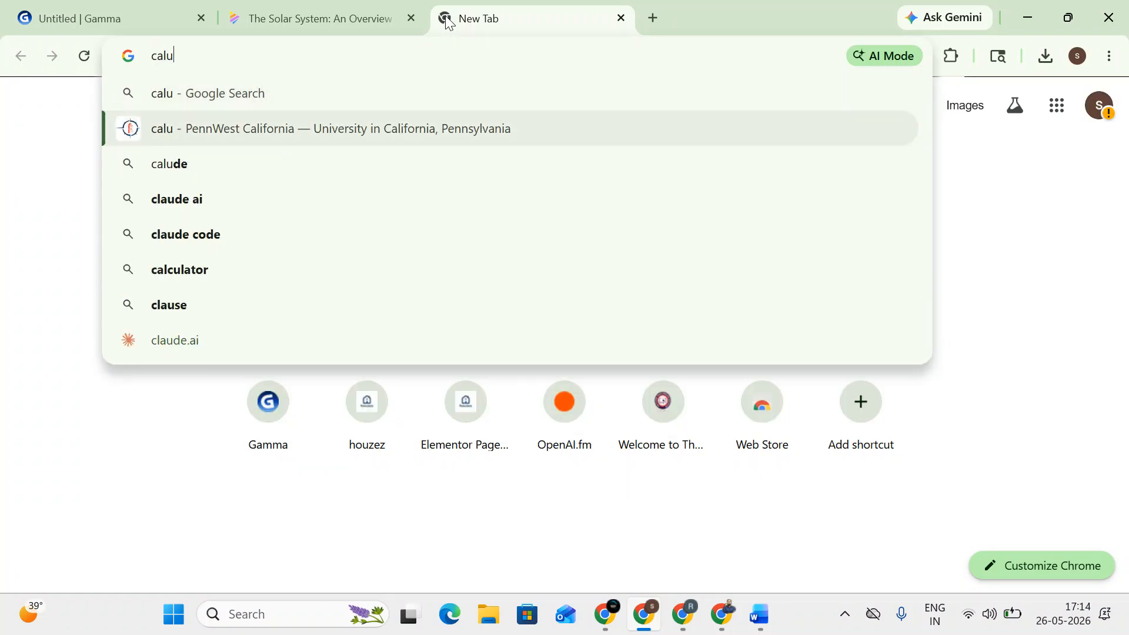
{"action": "key", "text": "Return"}
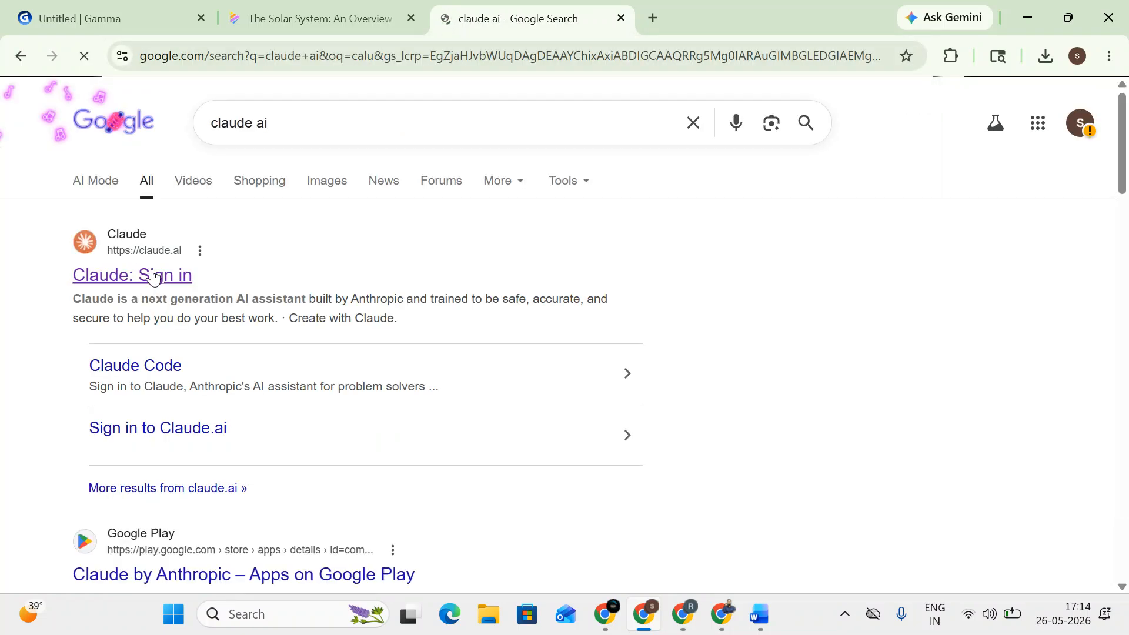
{"action": "left_click", "coordinate": [174, 275]}
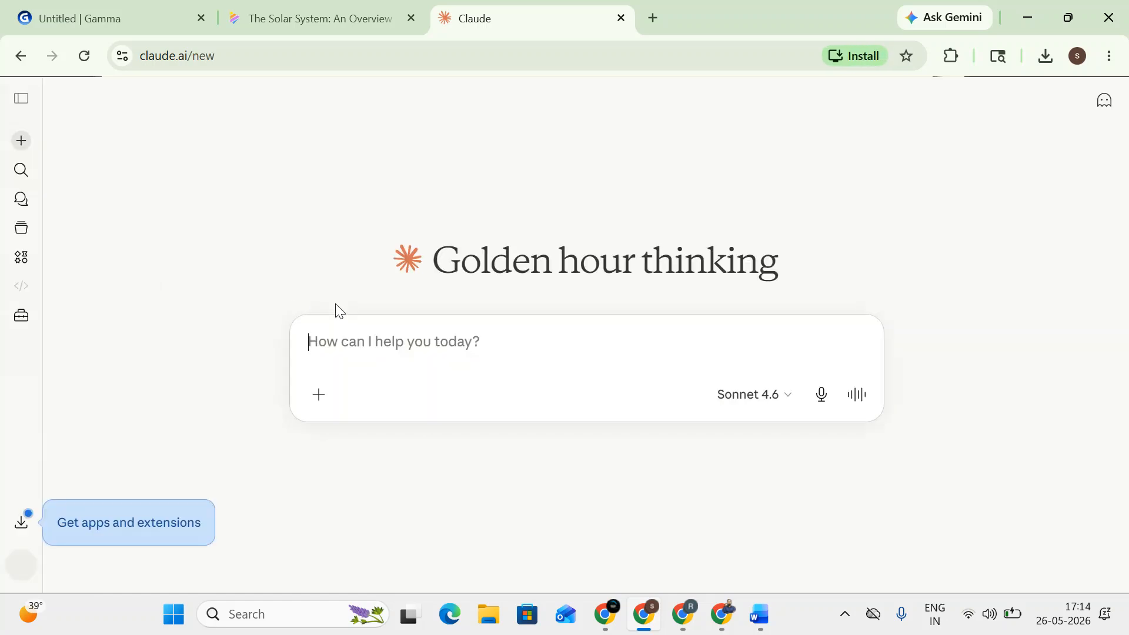
Step: Paste the copied AI tools list into a new Claude chat and send it with the prompt "proper course content arrange in pdf"
{"action": "key", "text": "ctrl+v"}
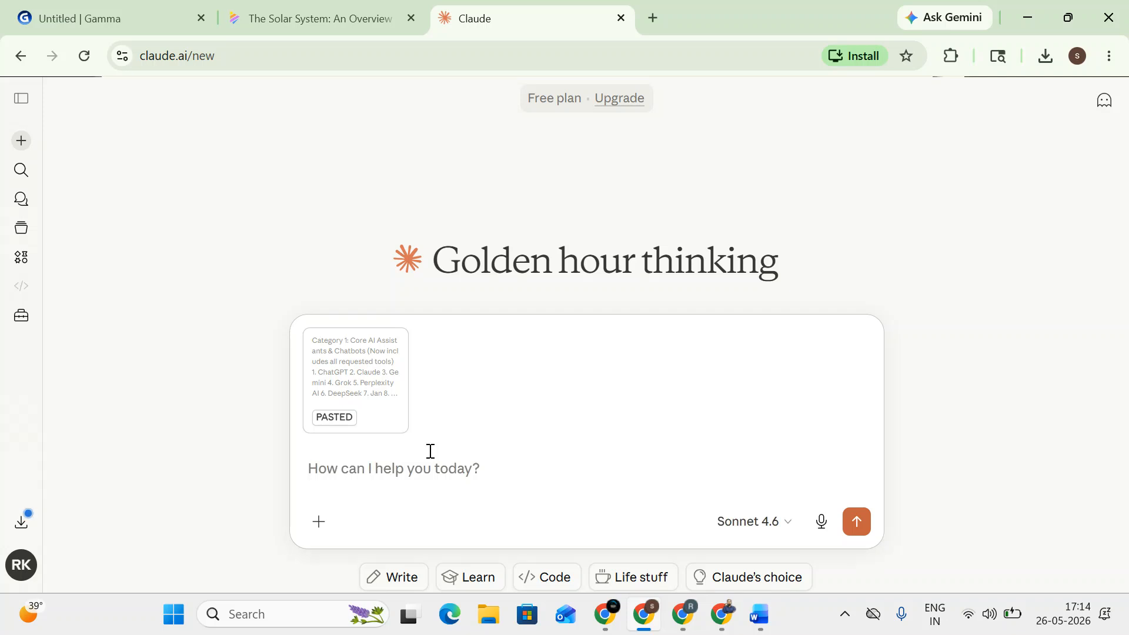
{"action": "type", "text": "proper course "}
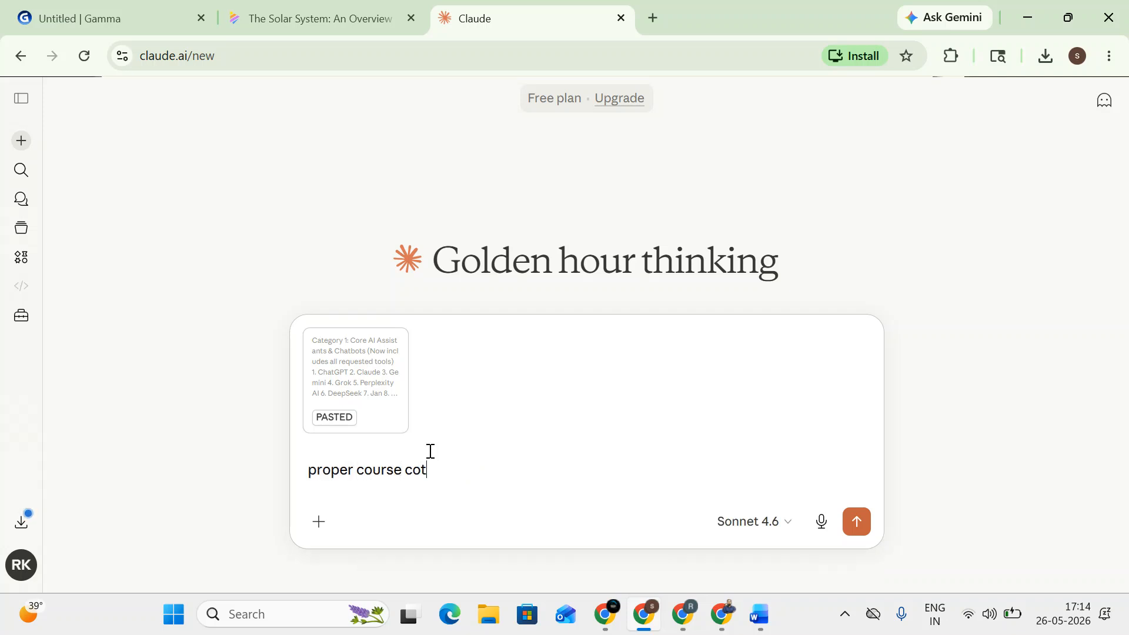
{"action": "type", "text": "content arrange in pdf"}
{"action": "key", "text": "Return"}
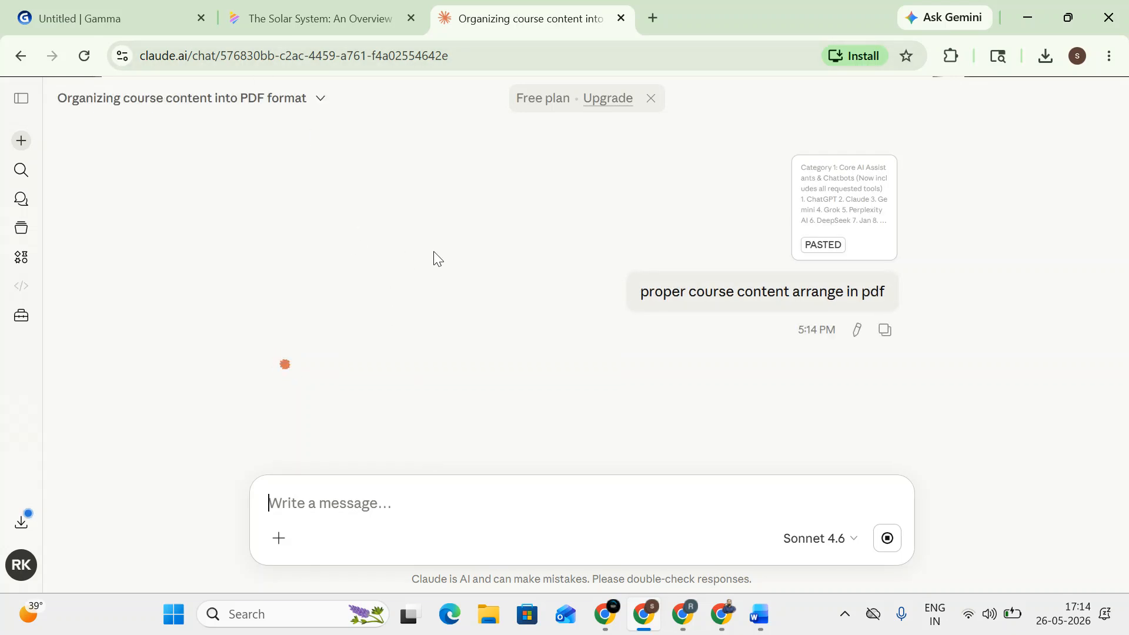
Step: Switch to the Chrome window with the Google Ads Display campaign, open WhatsApp in a new tab, and return to the campaign tab
{"action": "mouse_move", "coordinate": [606, 614]}
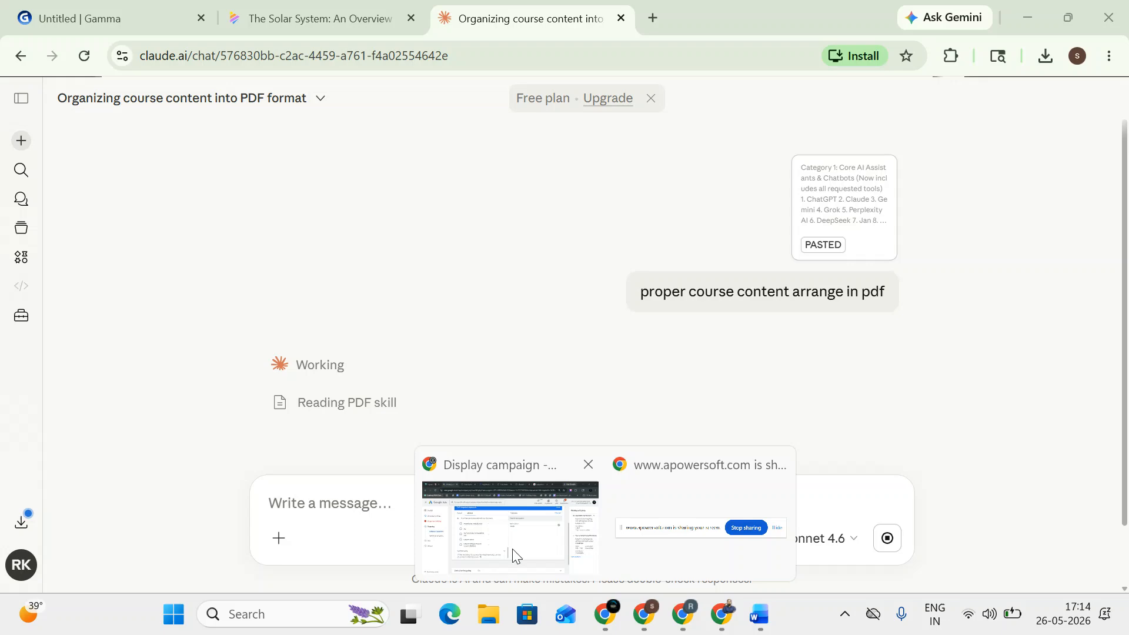
{"action": "left_click", "coordinate": [517, 557]}
{"action": "left_click", "coordinate": [836, 20]}
{"action": "type", "text": "w"}
{"action": "key", "text": "Return"}
{"action": "left_click", "coordinate": [188, 11]}
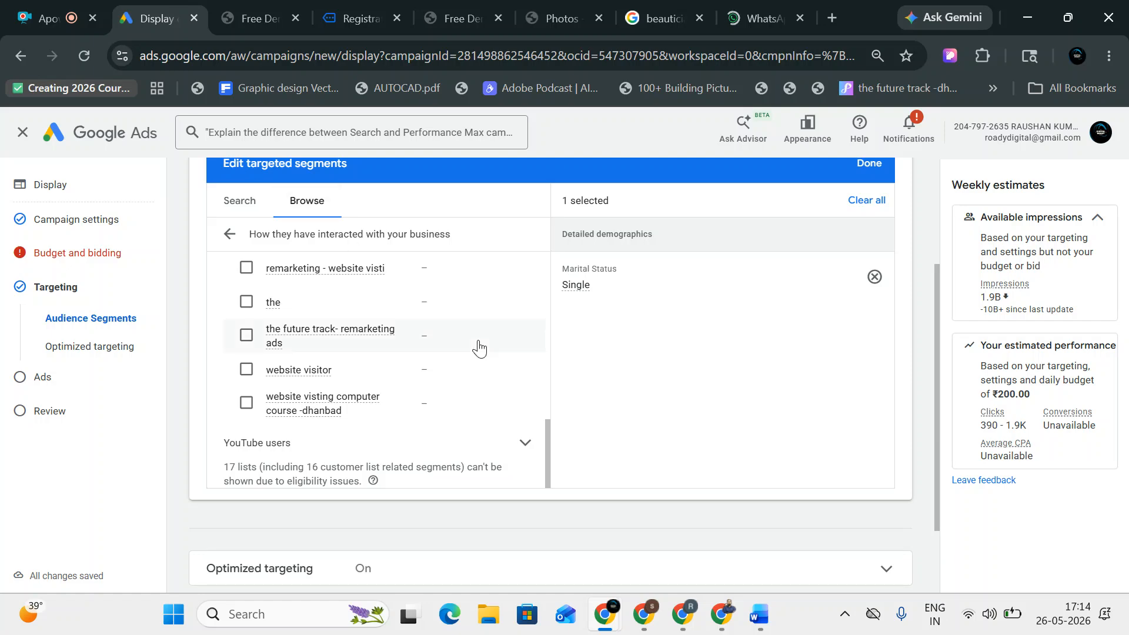
Step: Add Demographics targeting to the campaign and review its gender, age, parental status and household income options
{"action": "scroll", "coordinate": [564, 422], "scroll_direction": "down", "scroll_amount": 2}
{"action": "scroll", "coordinate": [497, 467], "scroll_direction": "down", "scroll_amount": 3}
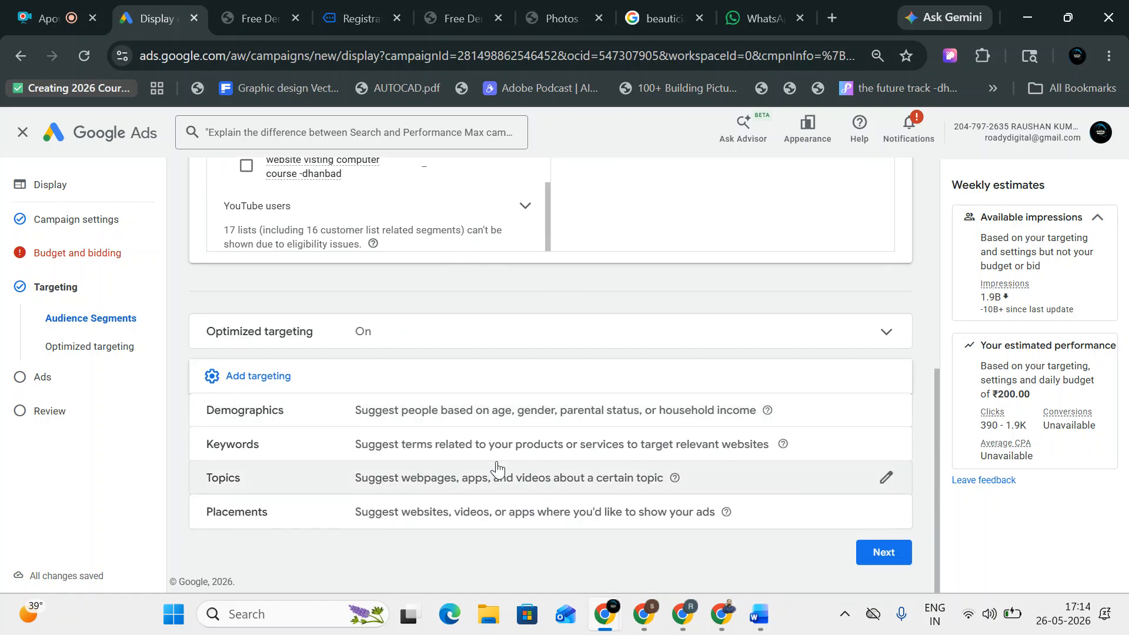
{"action": "left_click", "coordinate": [402, 413]}
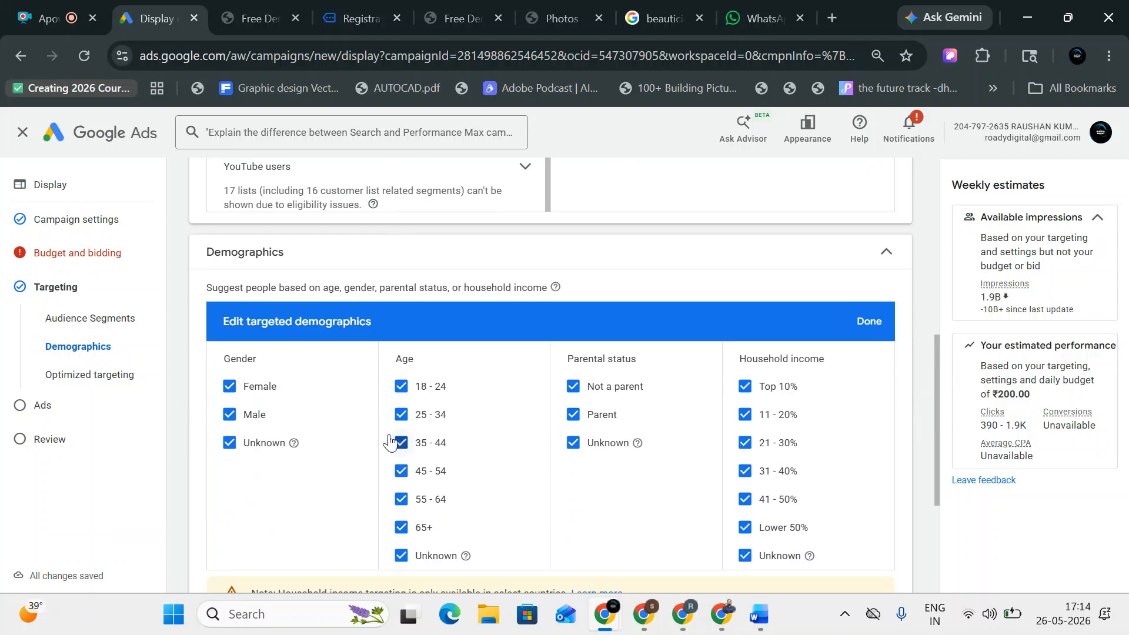
{"action": "scroll", "coordinate": [518, 467], "scroll_direction": "down", "scroll_amount": 4}
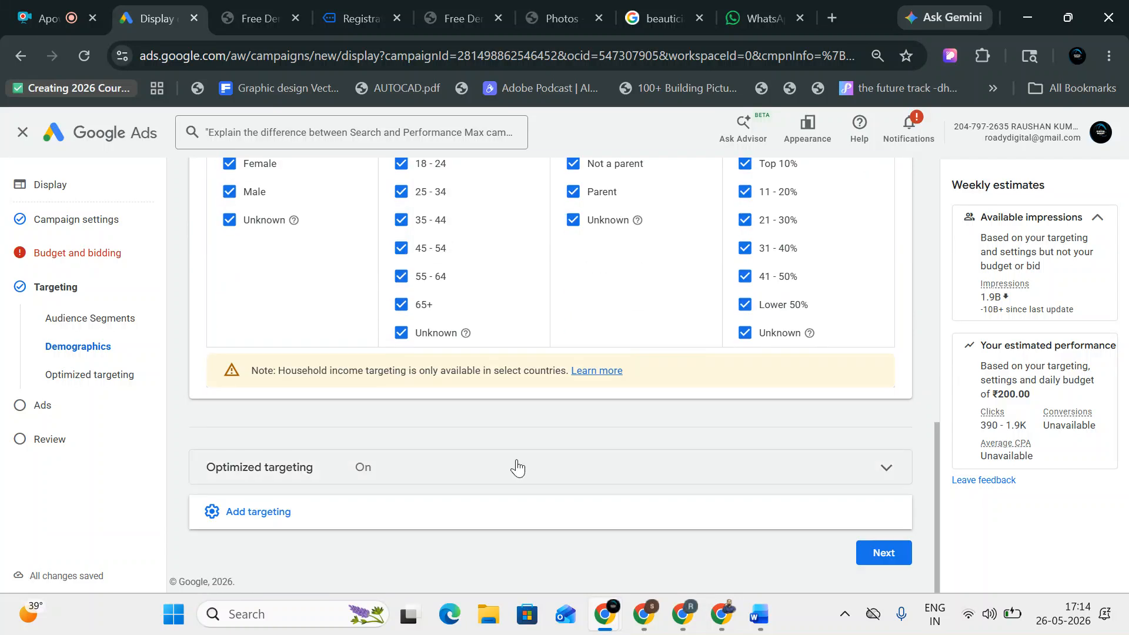
Step: Add Keywords targeting to the campaign with the single keyword "12th" and save it
{"action": "left_click", "coordinate": [307, 509]}
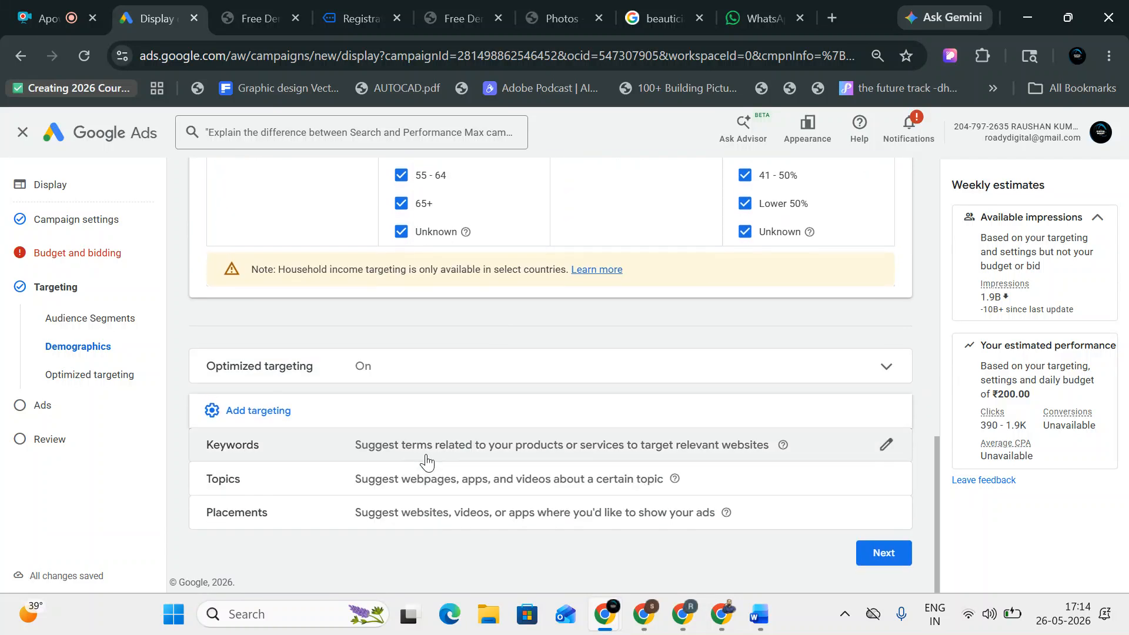
{"action": "left_click", "coordinate": [428, 456]}
{"action": "scroll", "coordinate": [428, 450], "scroll_direction": "down", "scroll_amount": 4}
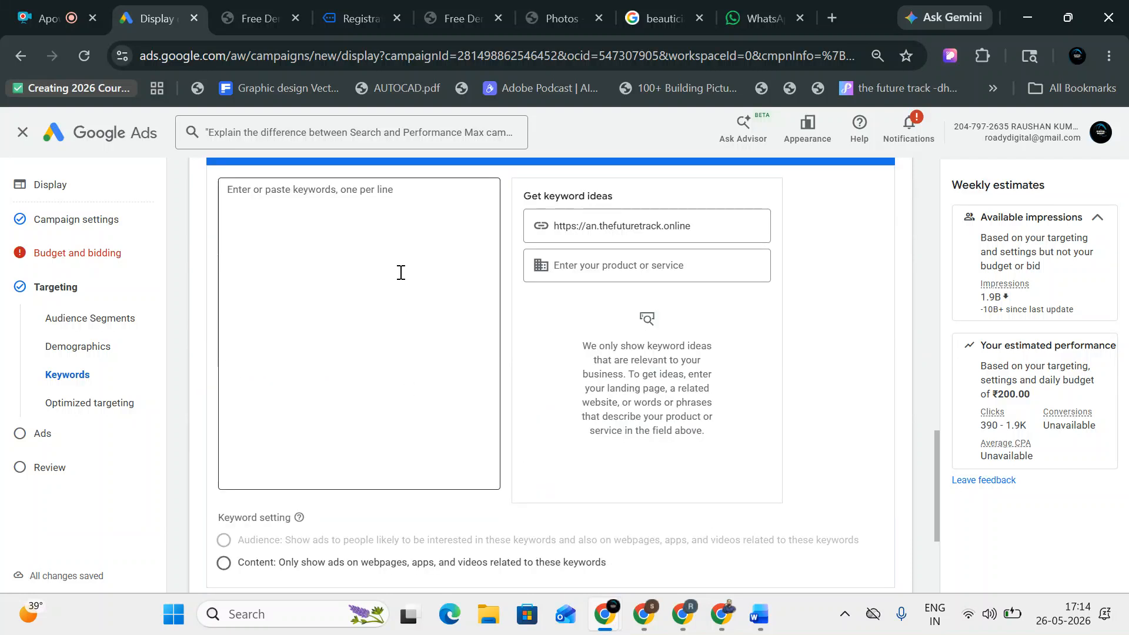
{"action": "scroll", "coordinate": [400, 273], "scroll_direction": "up", "scroll_amount": 3}
{"action": "scroll", "coordinate": [406, 308], "scroll_direction": "down", "scroll_amount": 7}
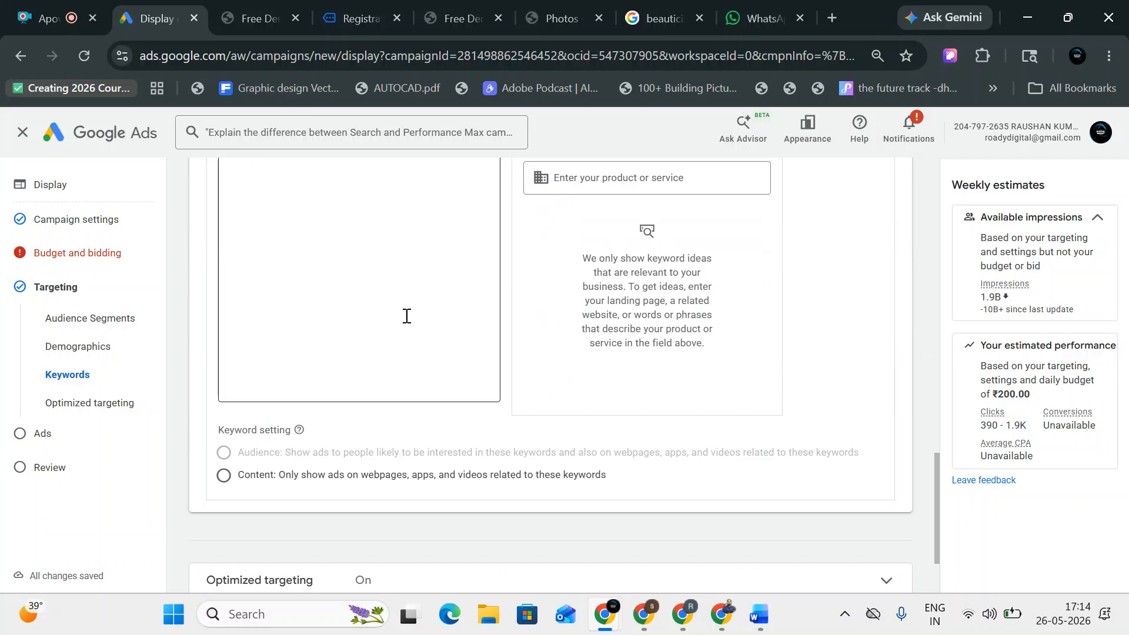
{"action": "scroll", "coordinate": [318, 401], "scroll_direction": "up", "scroll_amount": 4}
{"action": "left_click", "coordinate": [319, 371]}
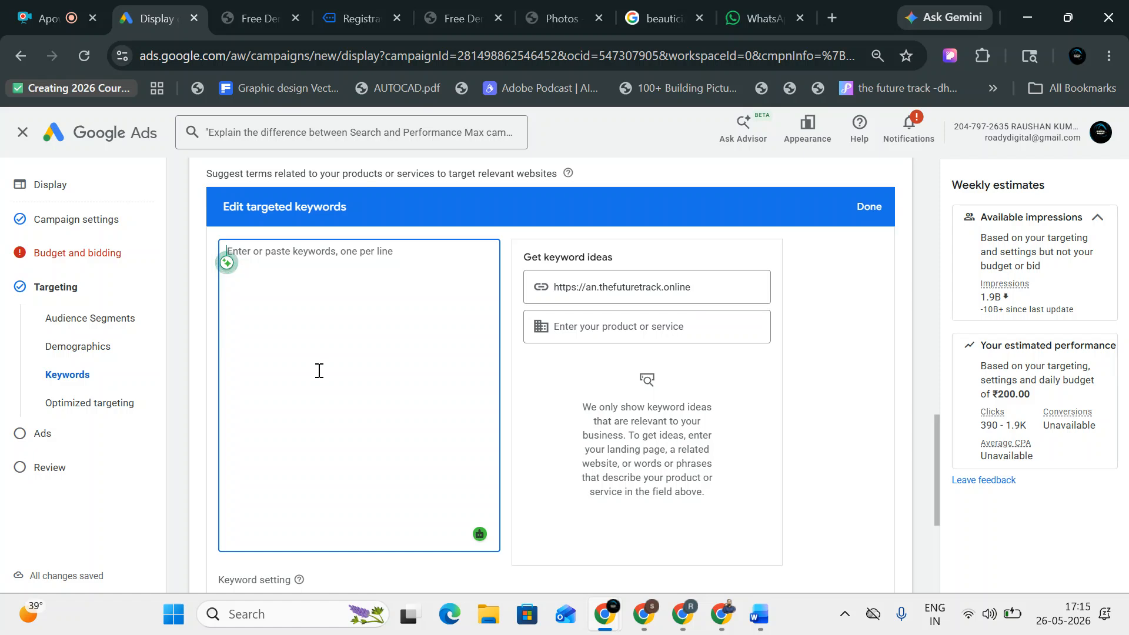
{"action": "type", "text": "12"}
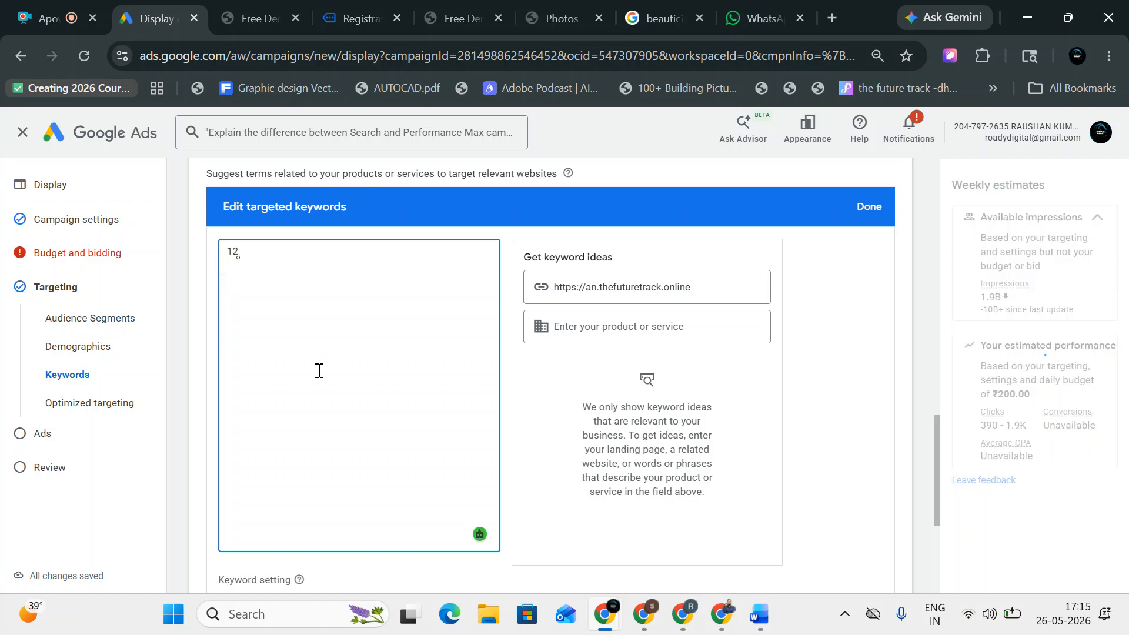
{"action": "type", "text": "th"}
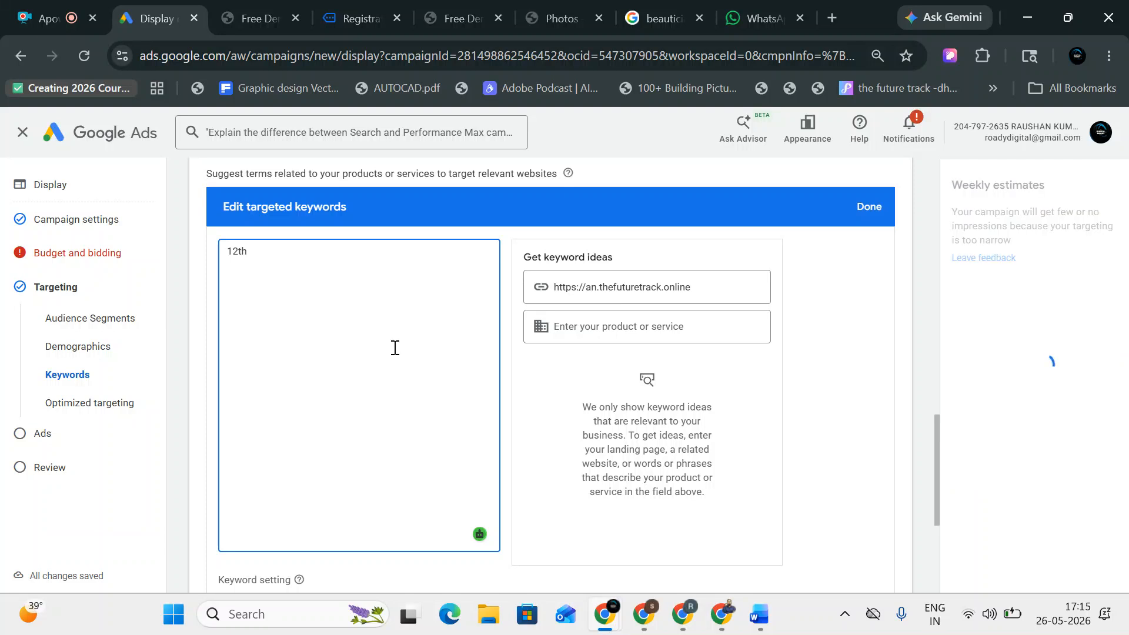
{"action": "left_click", "coordinate": [958, 264]}
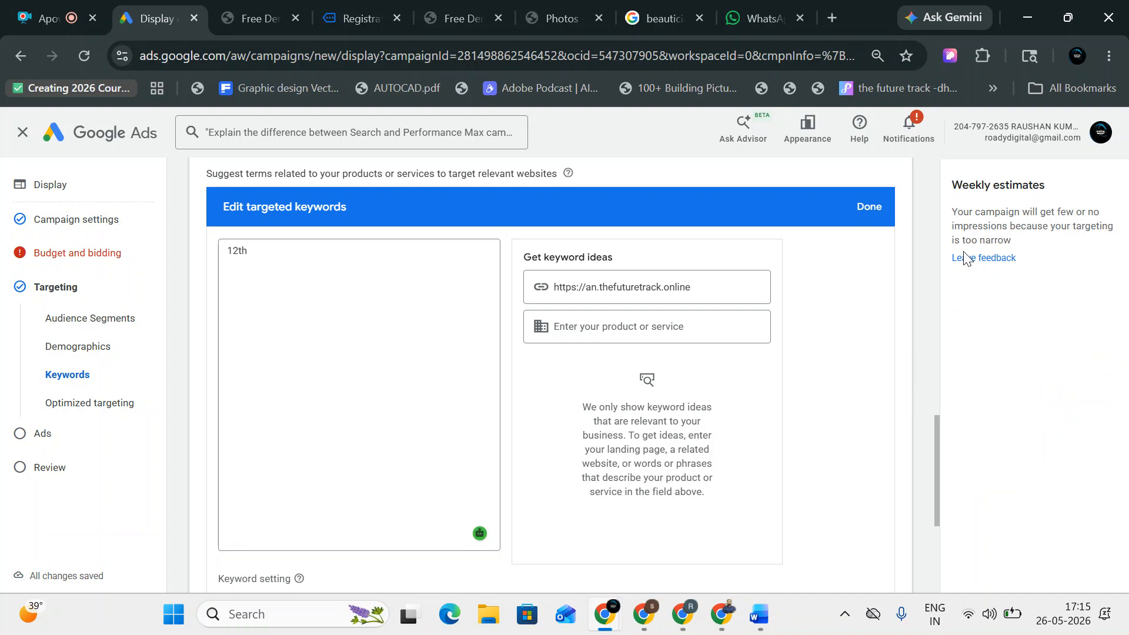
{"action": "left_click", "coordinate": [891, 218]}
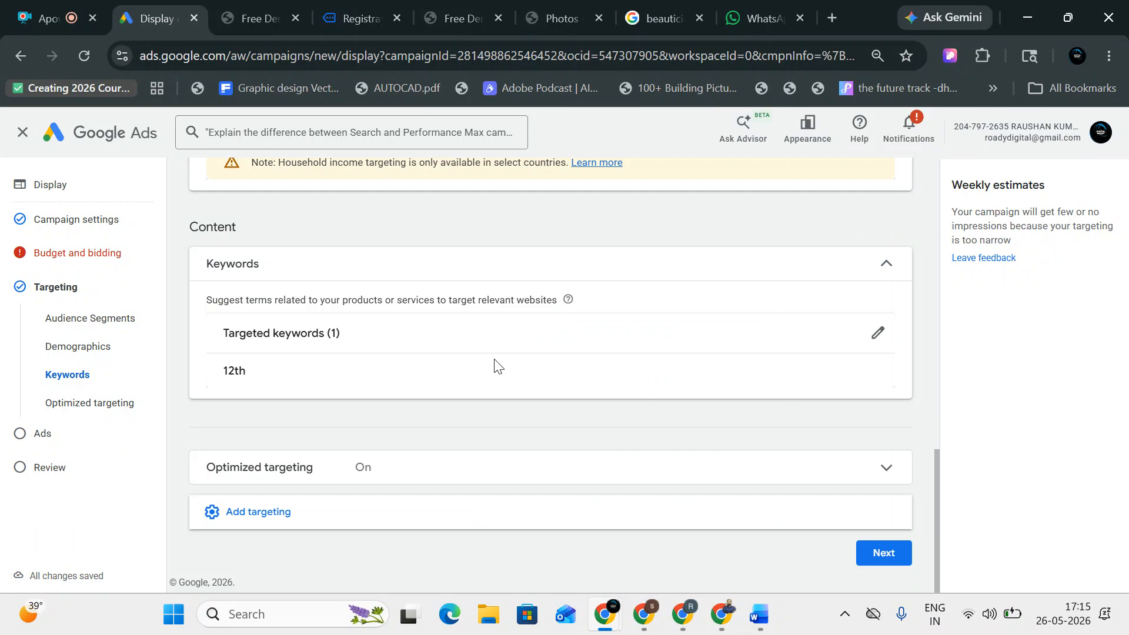
Step: Add Topics targeting to the campaign and look through its list of topic categories
{"action": "left_click", "coordinate": [265, 518]}
{"action": "left_click", "coordinate": [421, 477]}
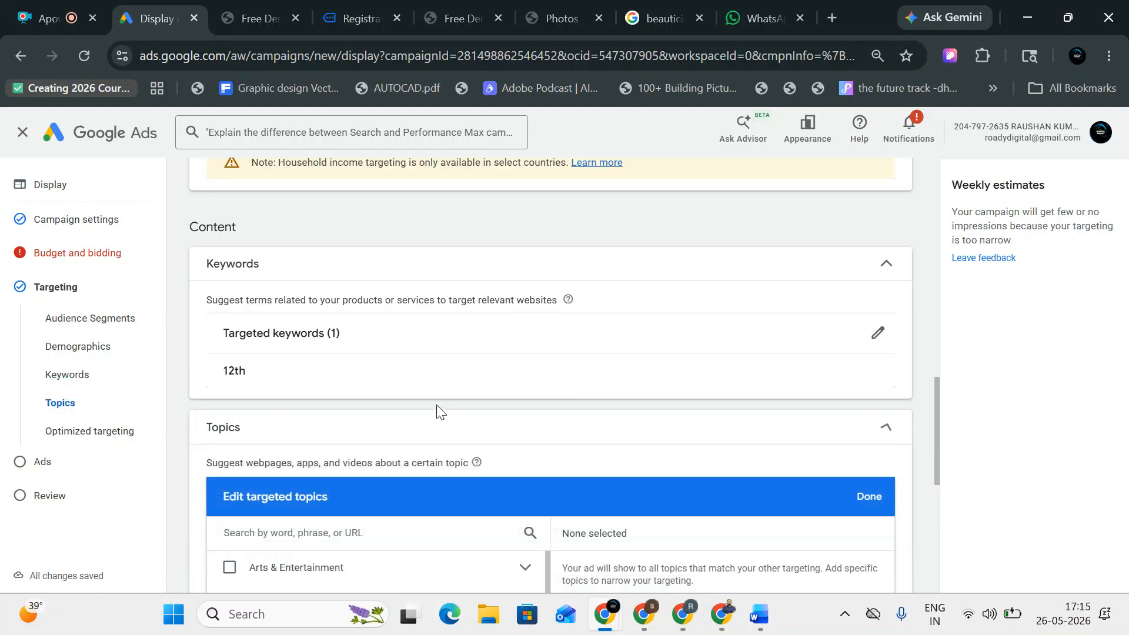
{"action": "scroll", "coordinate": [351, 418], "scroll_direction": "down", "scroll_amount": 5}
{"action": "scroll", "coordinate": [647, 400], "scroll_direction": "down", "scroll_amount": 4}
Step: Add Placements targeting to the campaign, view its placement types, and expand the optimized targeting settings
{"action": "left_click", "coordinate": [419, 503]}
{"action": "scroll", "coordinate": [419, 503], "scroll_direction": "down", "scroll_amount": 1}
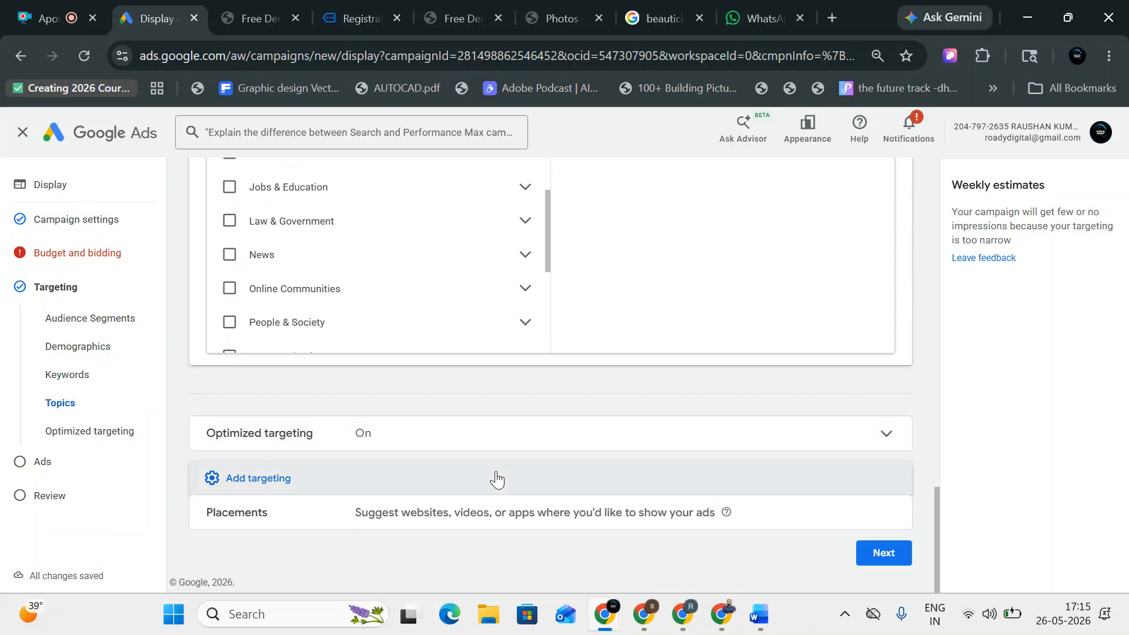
{"action": "left_click", "coordinate": [454, 520]}
{"action": "scroll", "coordinate": [454, 428], "scroll_direction": "down", "scroll_amount": 10}
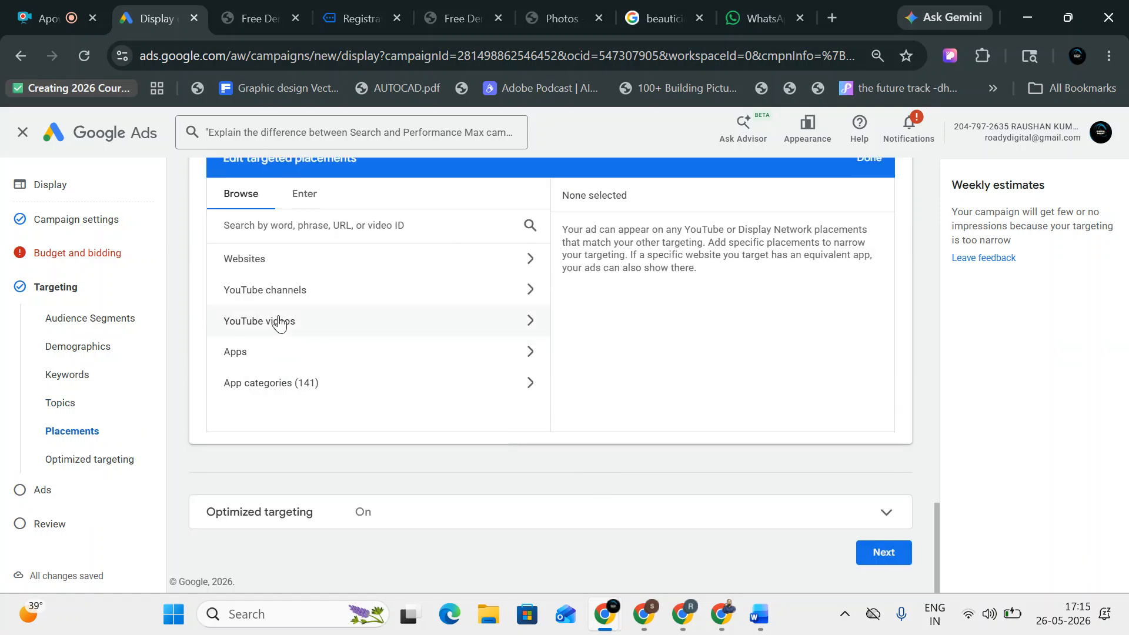
{"action": "left_click", "coordinate": [323, 224]}
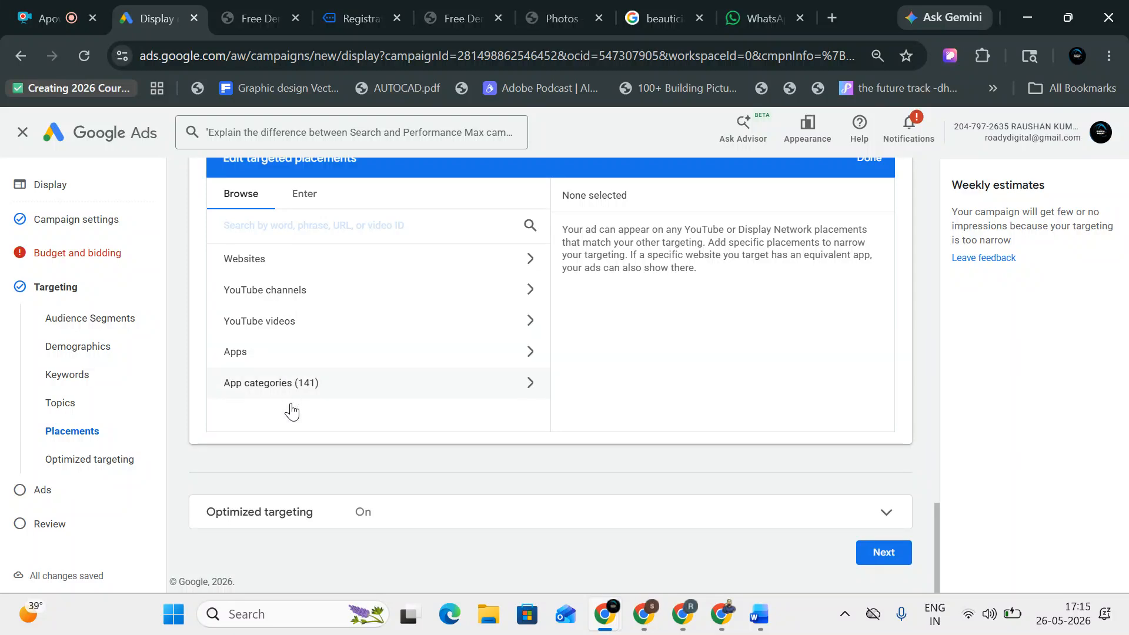
{"action": "left_click", "coordinate": [279, 512]}
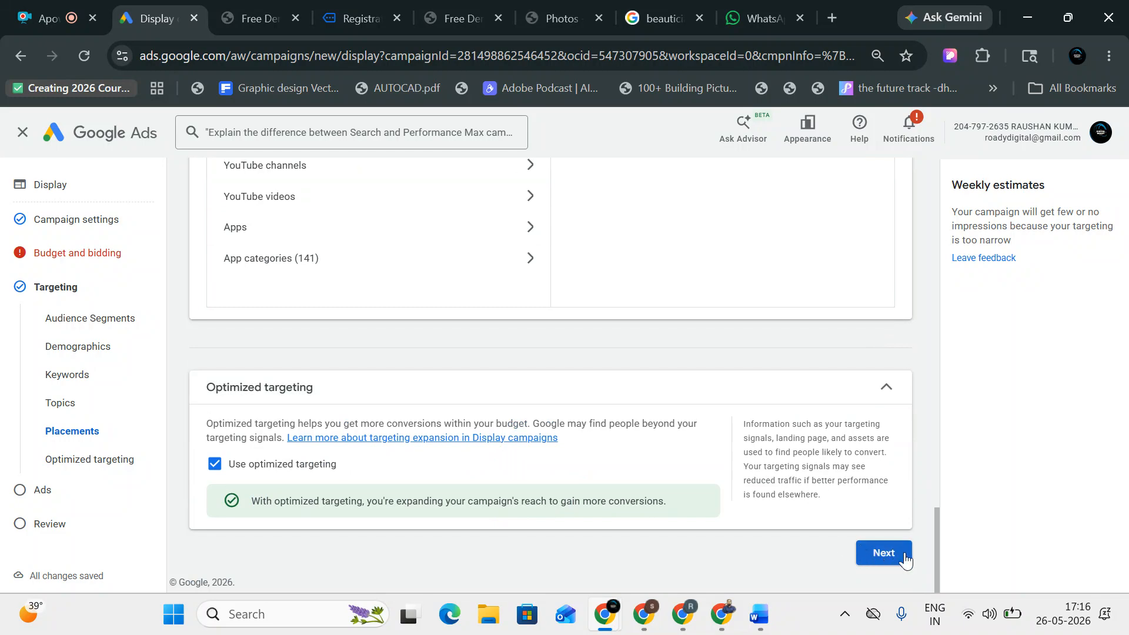
Step: Continue to the campaign's ad creation stage and look through the ad form from the final URL to the headline fields
{"action": "left_click", "coordinate": [883, 552]}
{"action": "scroll", "coordinate": [454, 393], "scroll_direction": "down", "scroll_amount": 8}
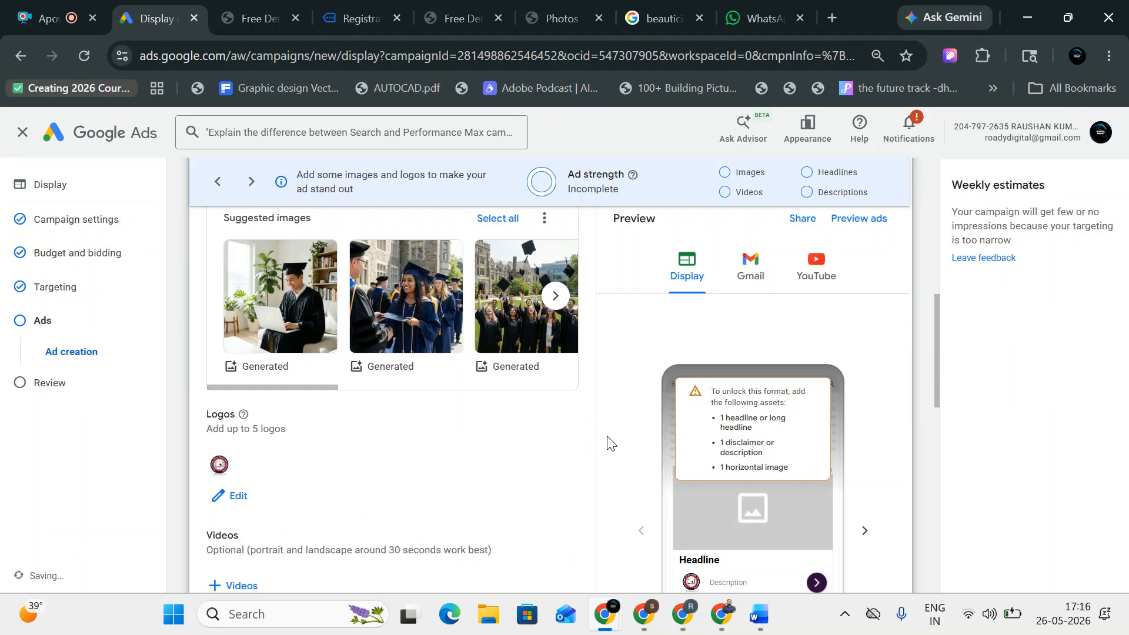
{"action": "scroll", "coordinate": [348, 270], "scroll_direction": "up", "scroll_amount": 6}
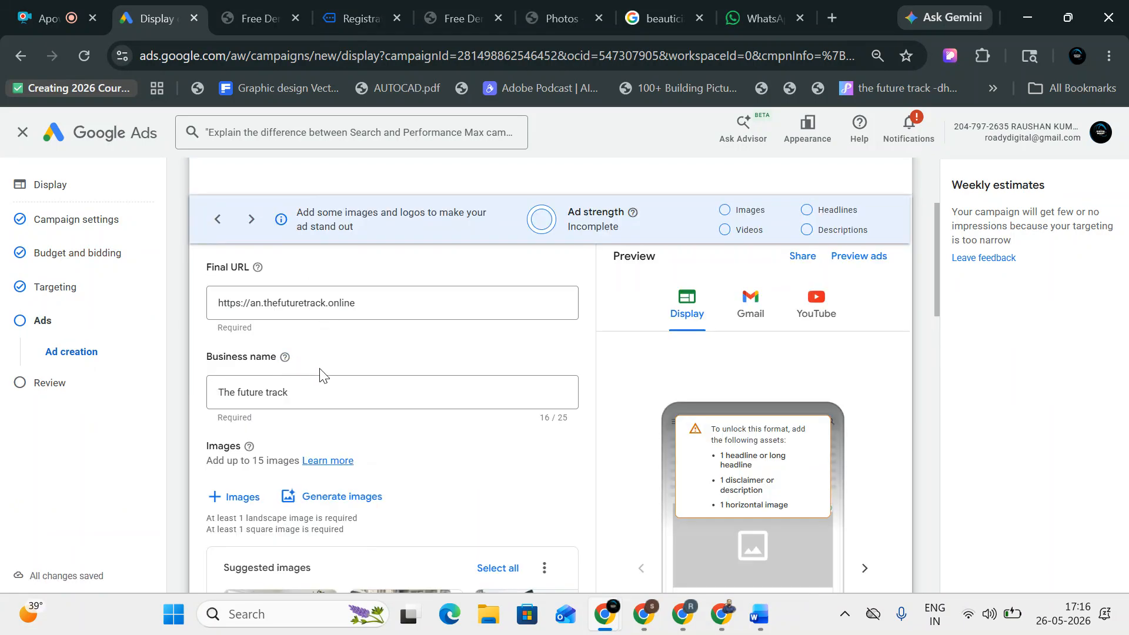
{"action": "scroll", "coordinate": [329, 383], "scroll_direction": "down", "scroll_amount": 10}
{"action": "scroll", "coordinate": [347, 393], "scroll_direction": "up", "scroll_amount": 3}
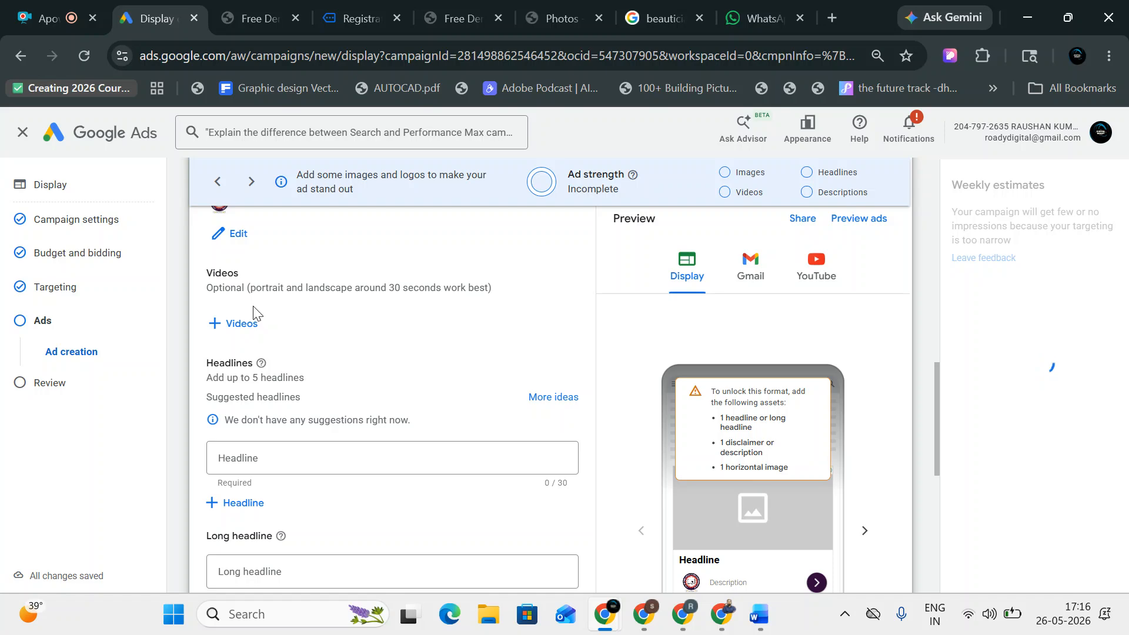
Step: Look through the rest of the ad form down to the ad URL options, and view the asset library of YouTube videos without adding any
{"action": "scroll", "coordinate": [257, 323], "scroll_direction": "down", "scroll_amount": 10}
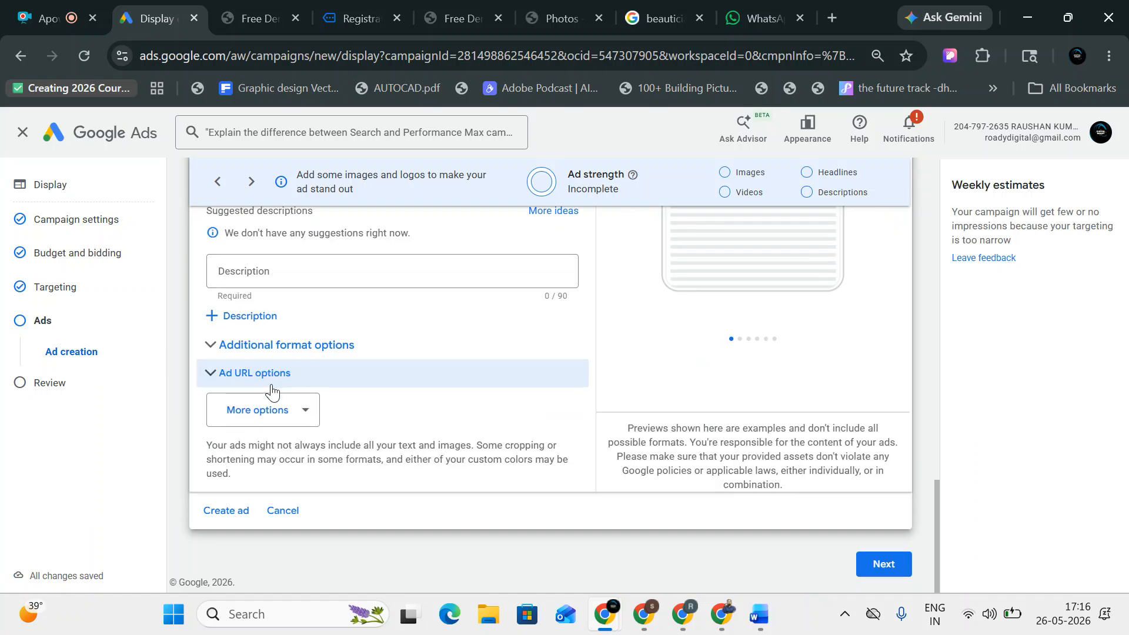
{"action": "scroll", "coordinate": [322, 442], "scroll_direction": "up", "scroll_amount": 4}
{"action": "scroll", "coordinate": [323, 442], "scroll_direction": "up", "scroll_amount": 4}
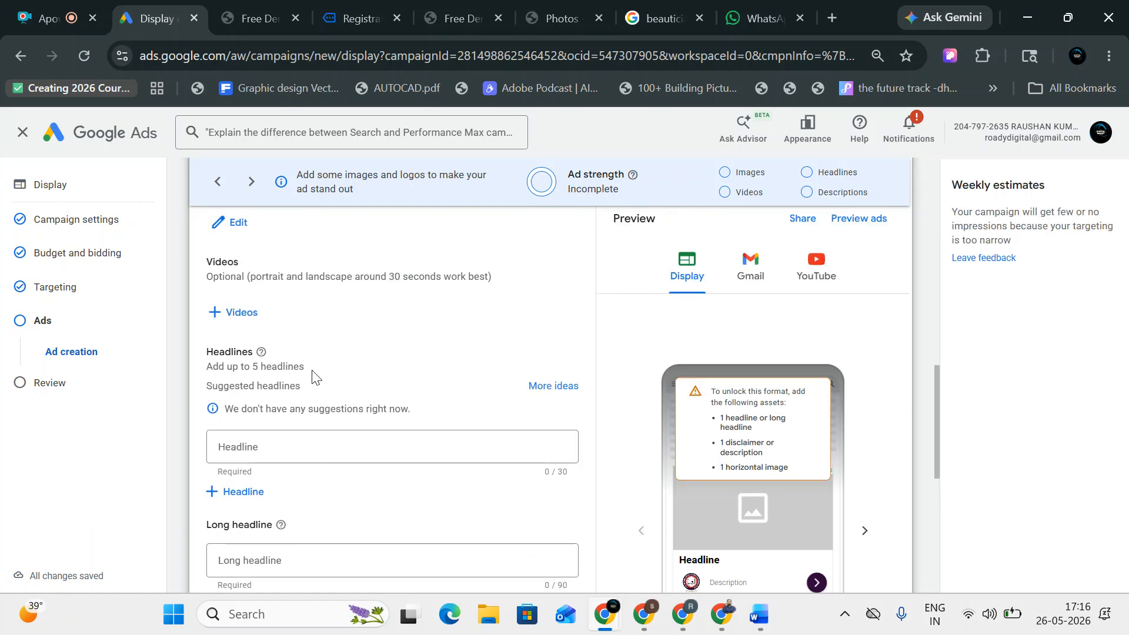
{"action": "scroll", "coordinate": [247, 317], "scroll_direction": "up", "scroll_amount": 1}
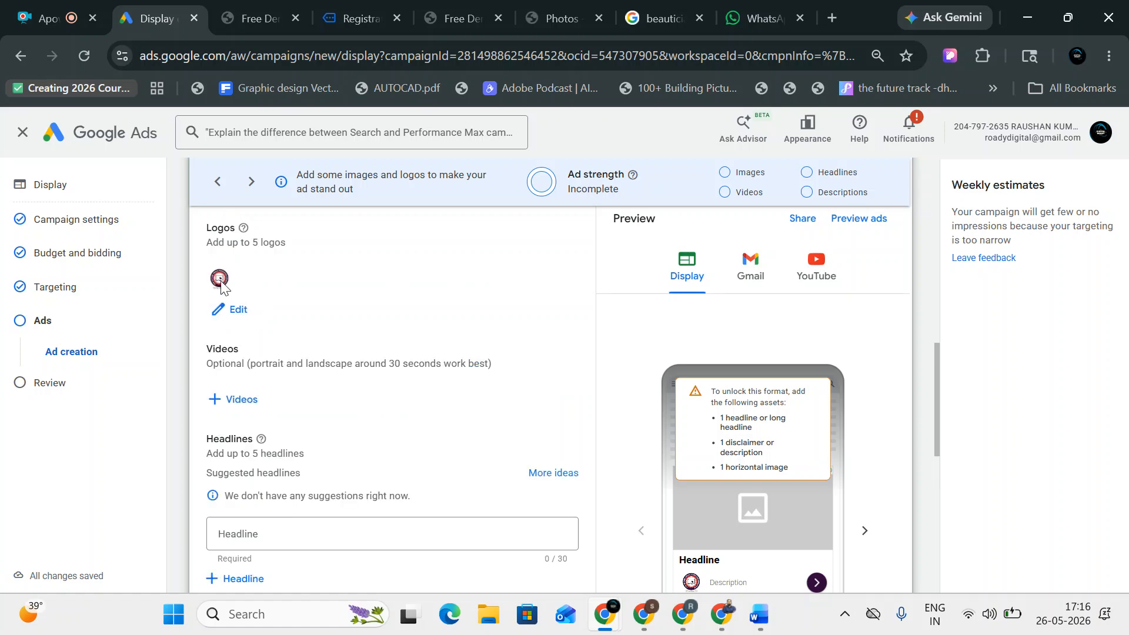
{"action": "left_click", "coordinate": [242, 400]}
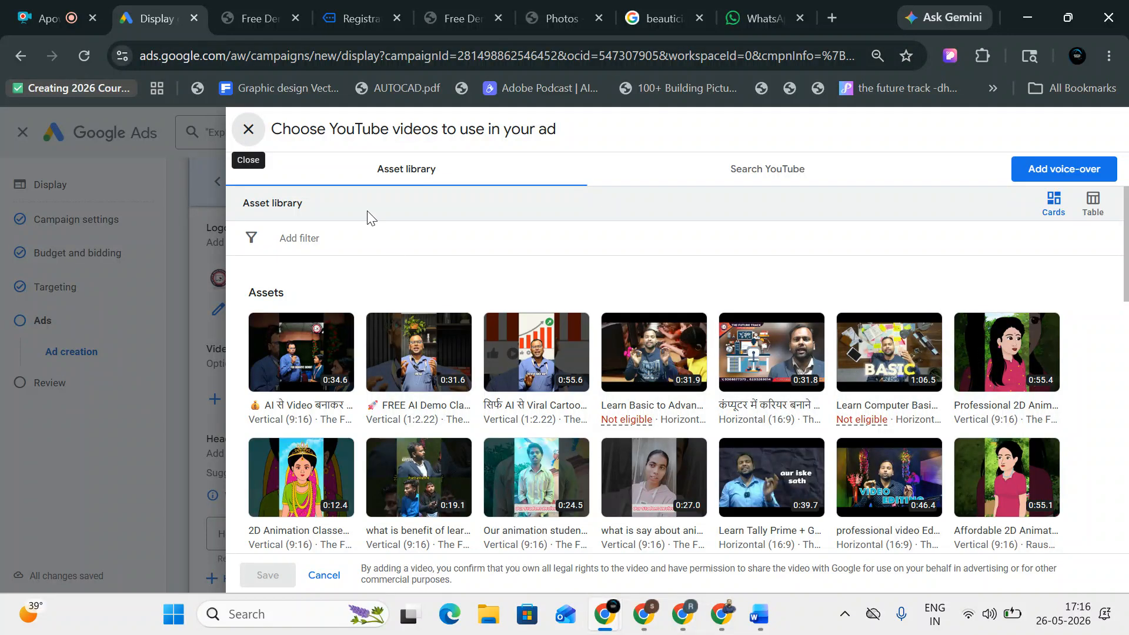
{"action": "left_click", "coordinate": [248, 129]}
{"action": "scroll", "coordinate": [267, 394], "scroll_direction": "down", "scroll_amount": 5}
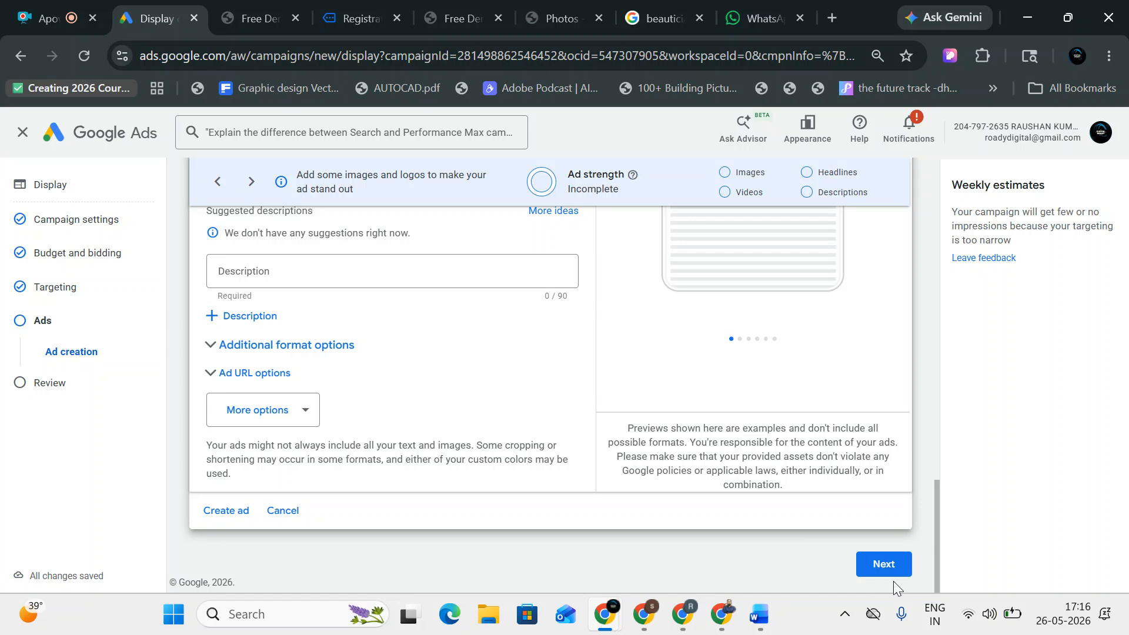
{"action": "left_click", "coordinate": [53, 18]}
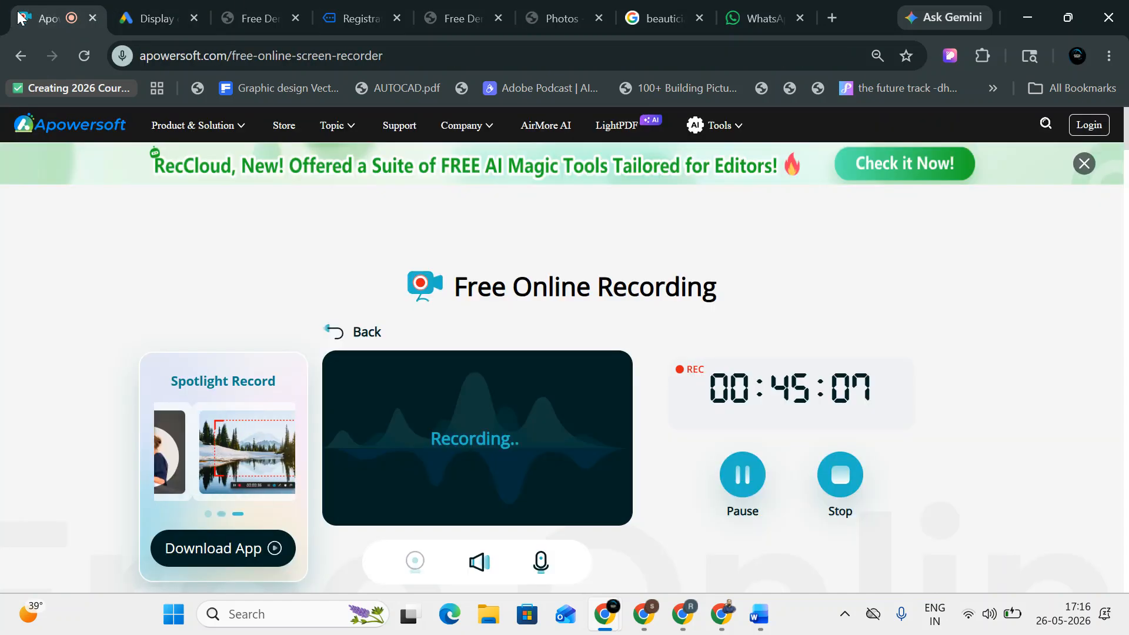